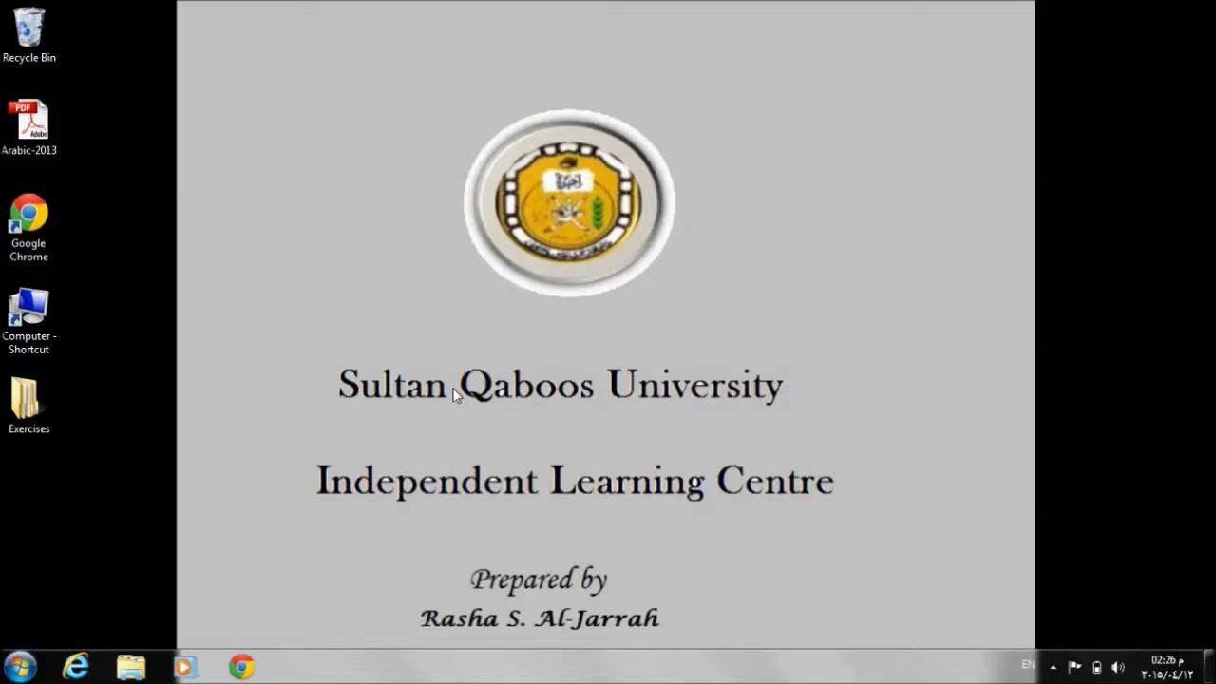
Step: Launch Microsoft PowerPoint 2010 from Start > All Programs > Microsoft Office
{"action": "left_click", "coordinate": [21, 667]}
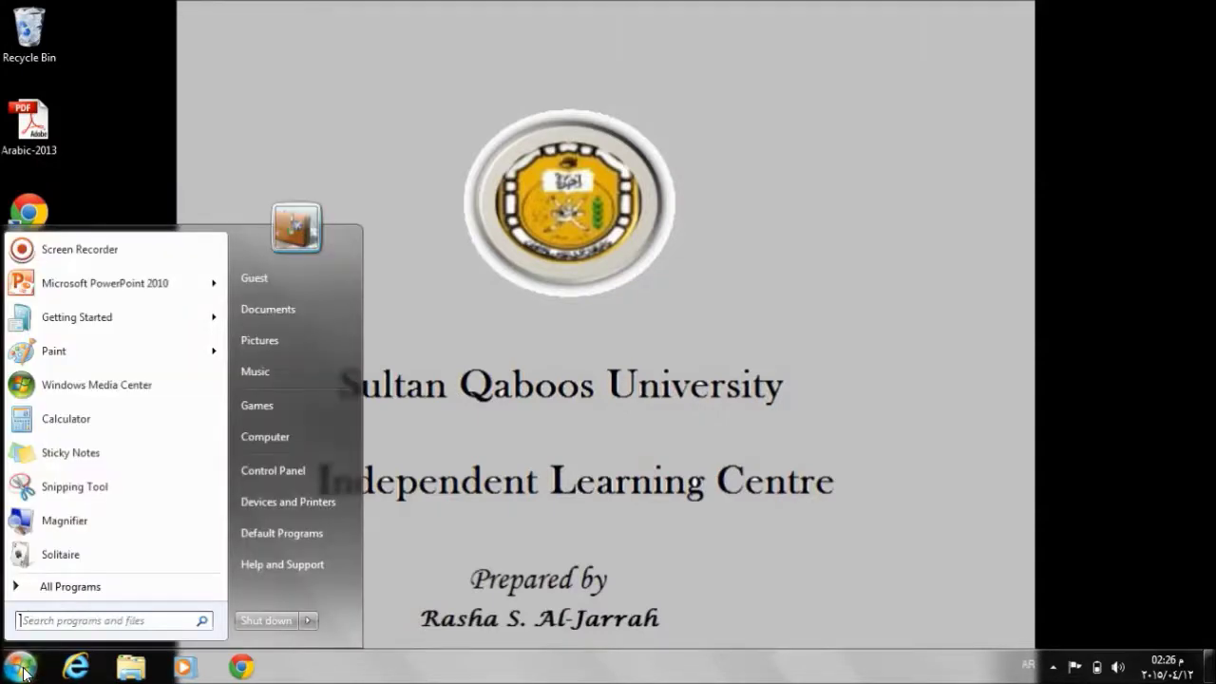
{"action": "left_click", "coordinate": [81, 589]}
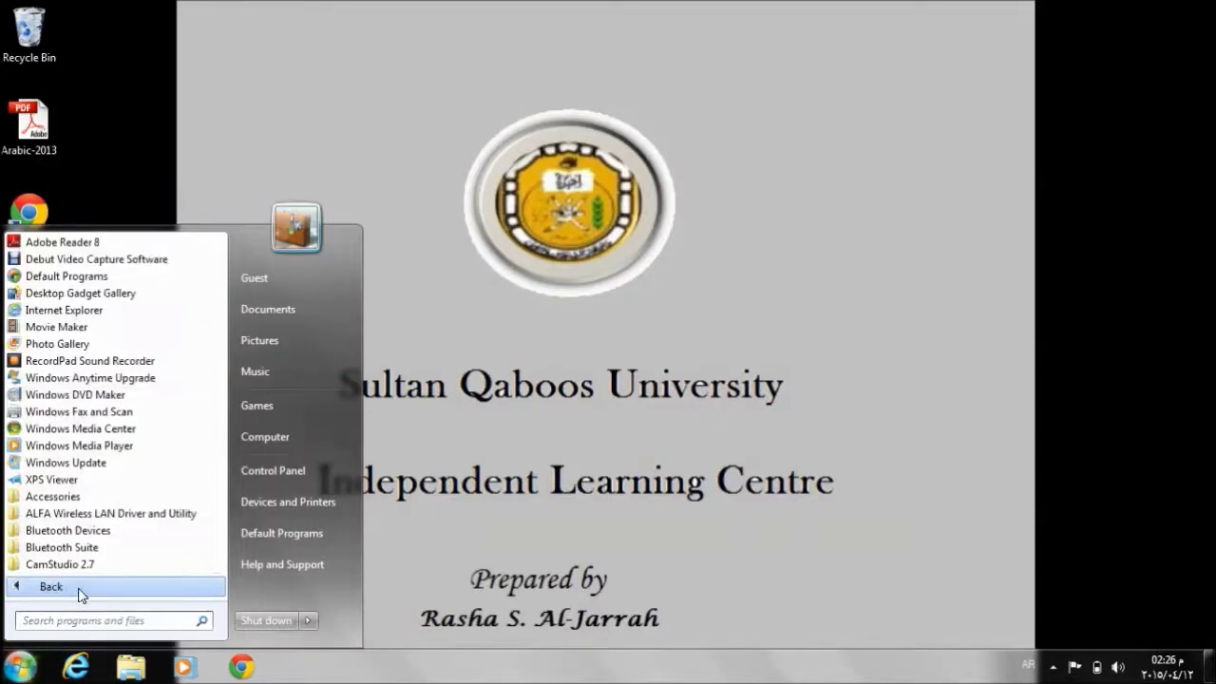
{"action": "left_click", "coordinate": [226, 564]}
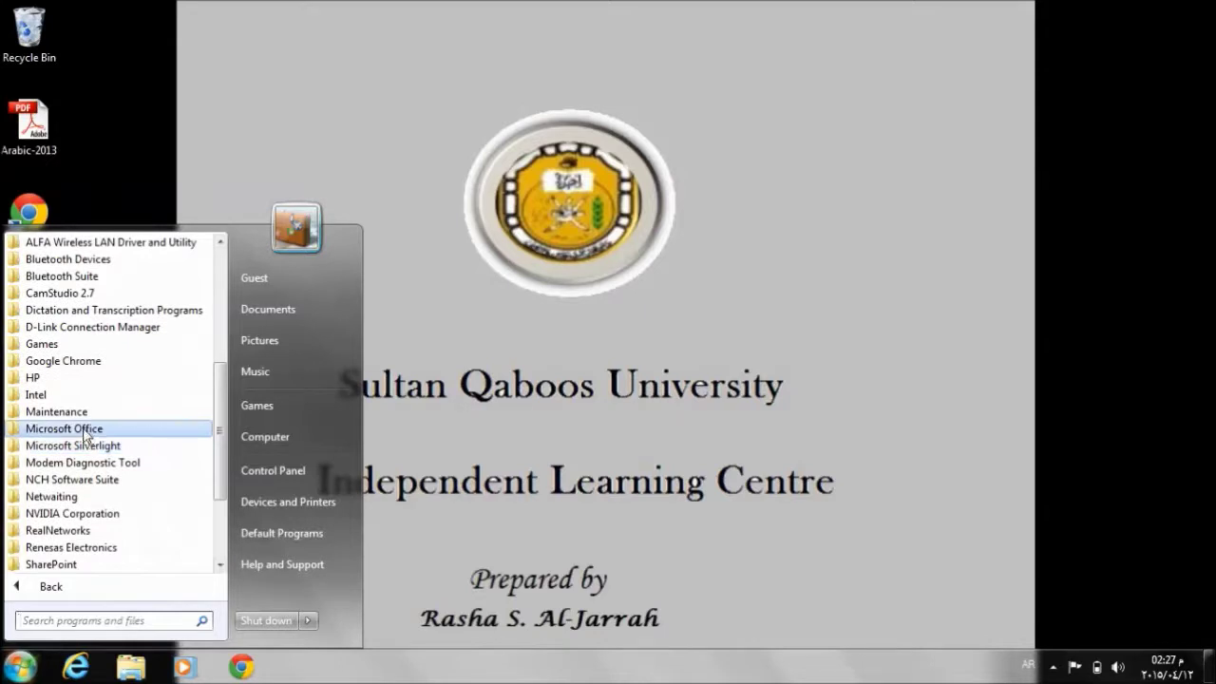
{"action": "left_click", "coordinate": [86, 434]}
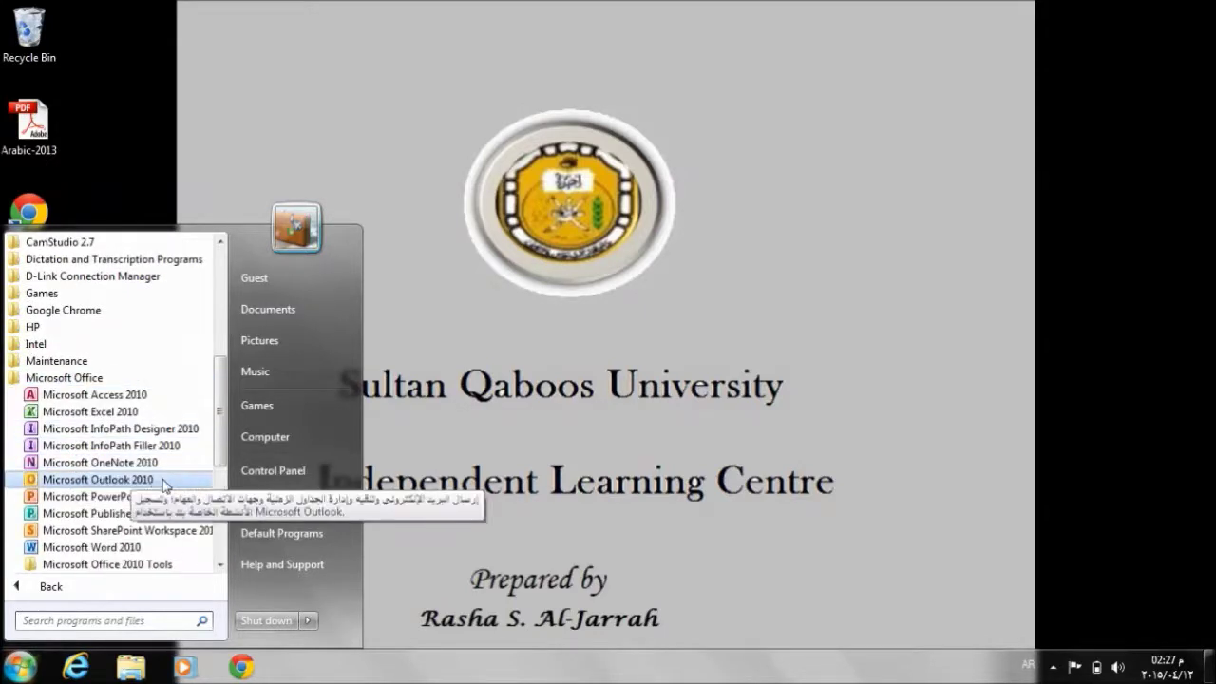
{"action": "left_click", "coordinate": [107, 496]}
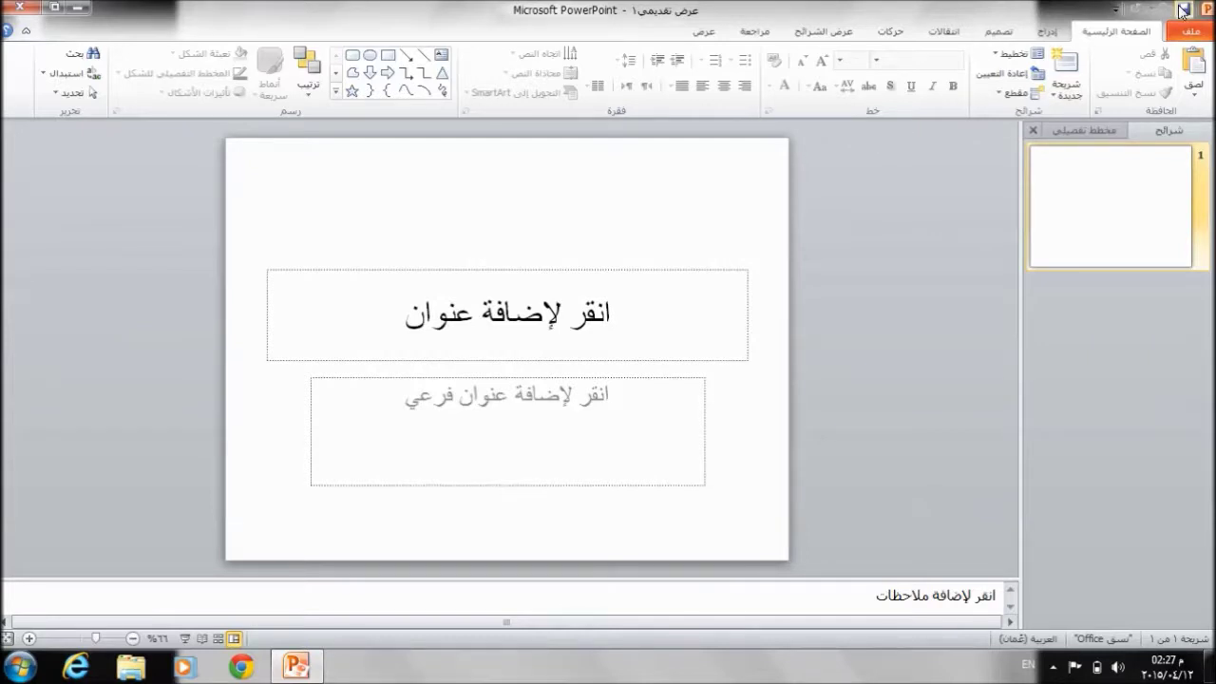
Step: Add Open to the Quick Access Toolbar, then view the File menu's recent presentations
{"action": "left_click", "coordinate": [1116, 10]}
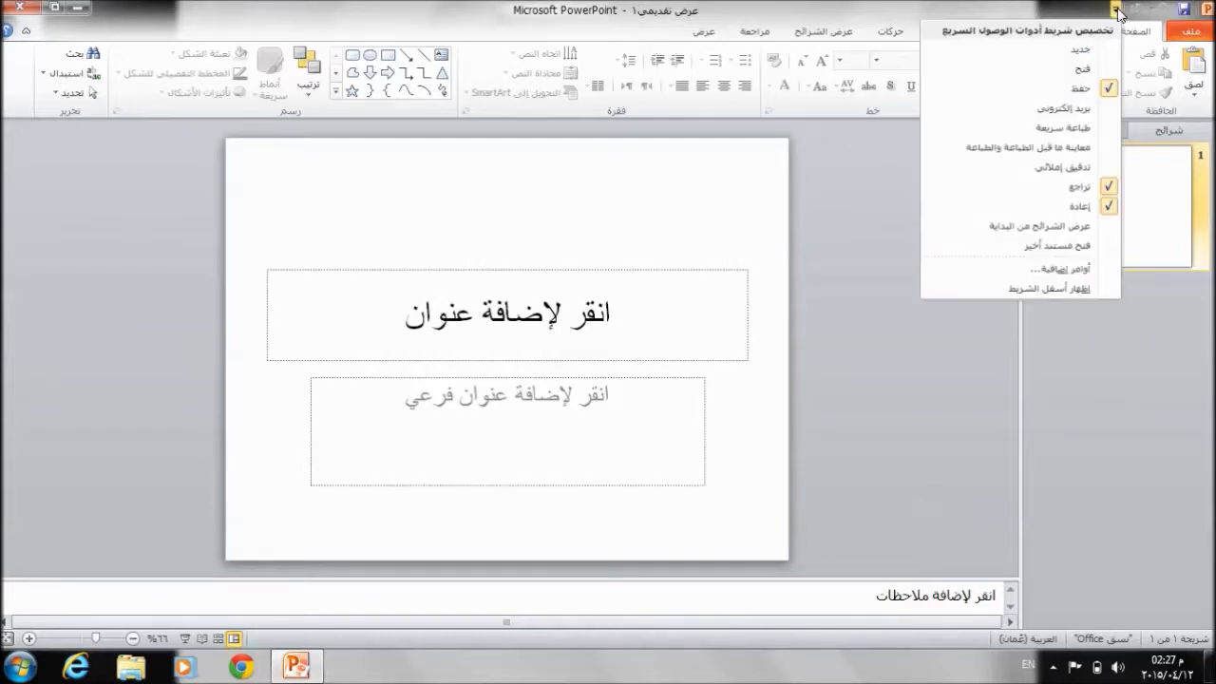
{"action": "left_click", "coordinate": [1082, 69]}
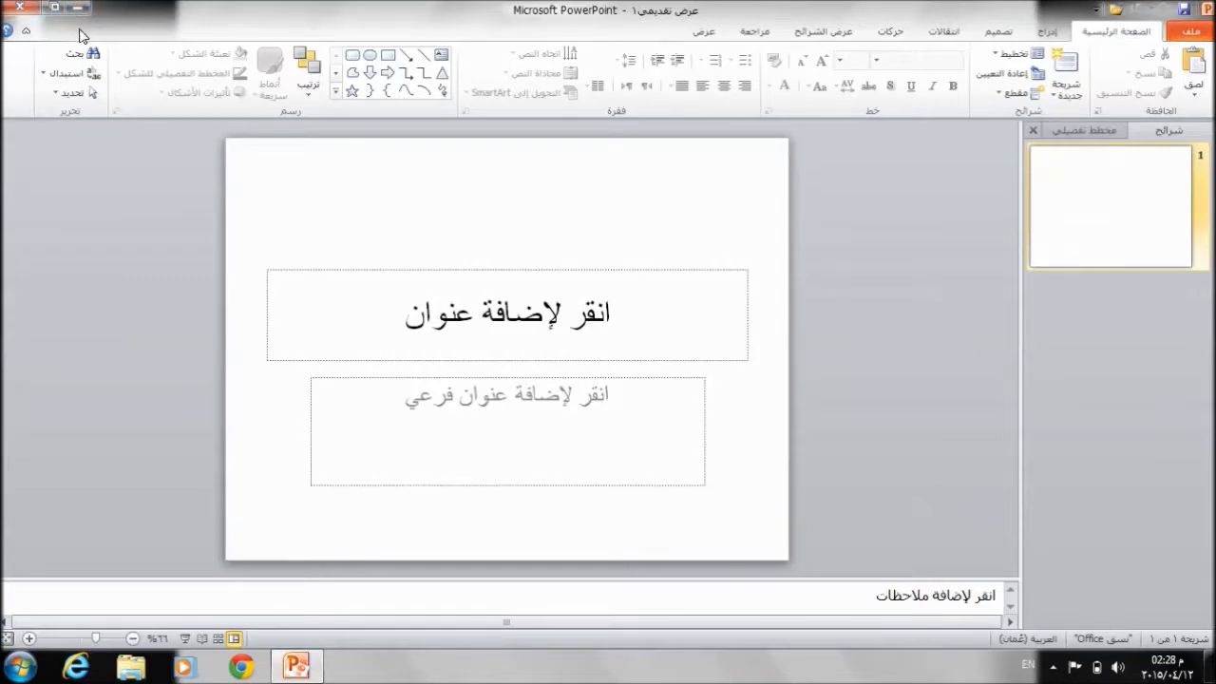
{"action": "left_click", "coordinate": [1190, 32]}
{"action": "left_click", "coordinate": [1119, 31]}
{"action": "left_click", "coordinate": [1063, 34]}
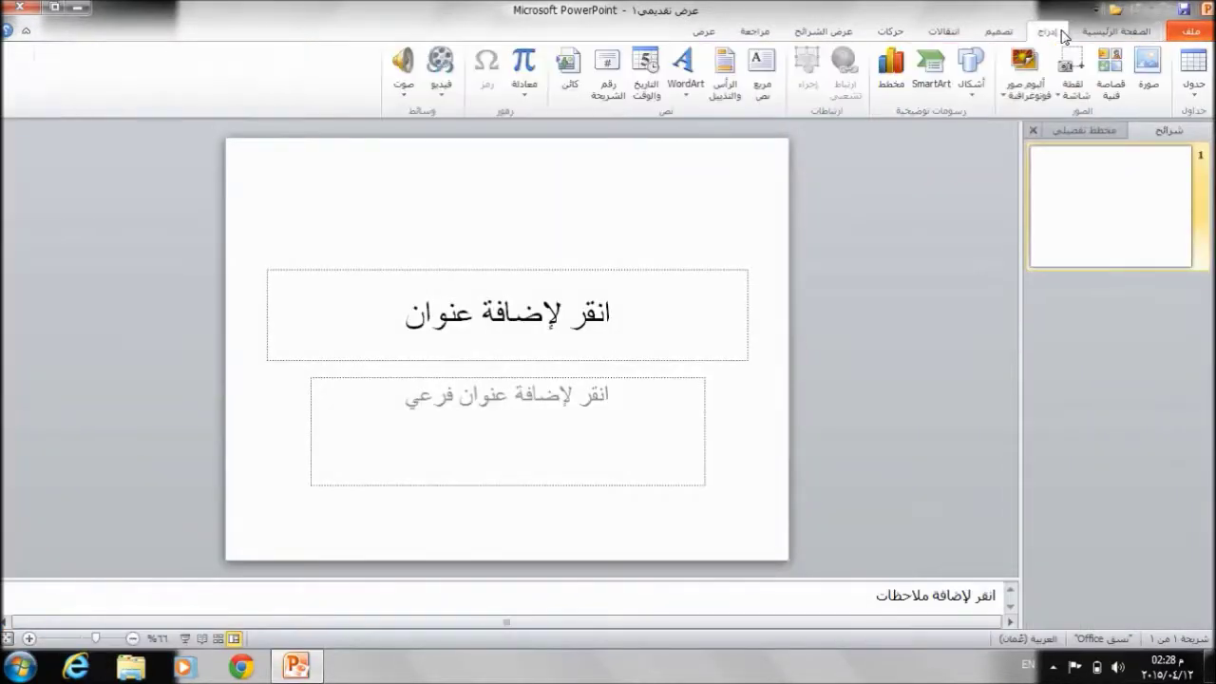
{"action": "left_click", "coordinate": [998, 32]}
{"action": "left_click", "coordinate": [948, 33]}
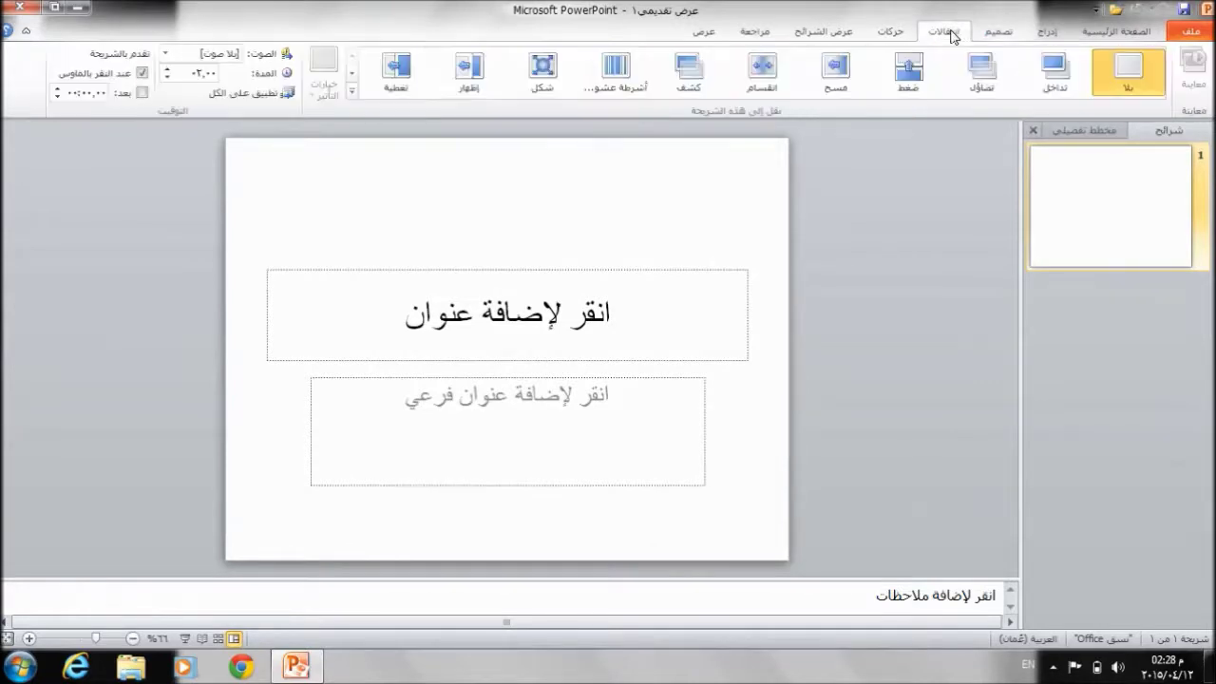
{"action": "left_click", "coordinate": [883, 35]}
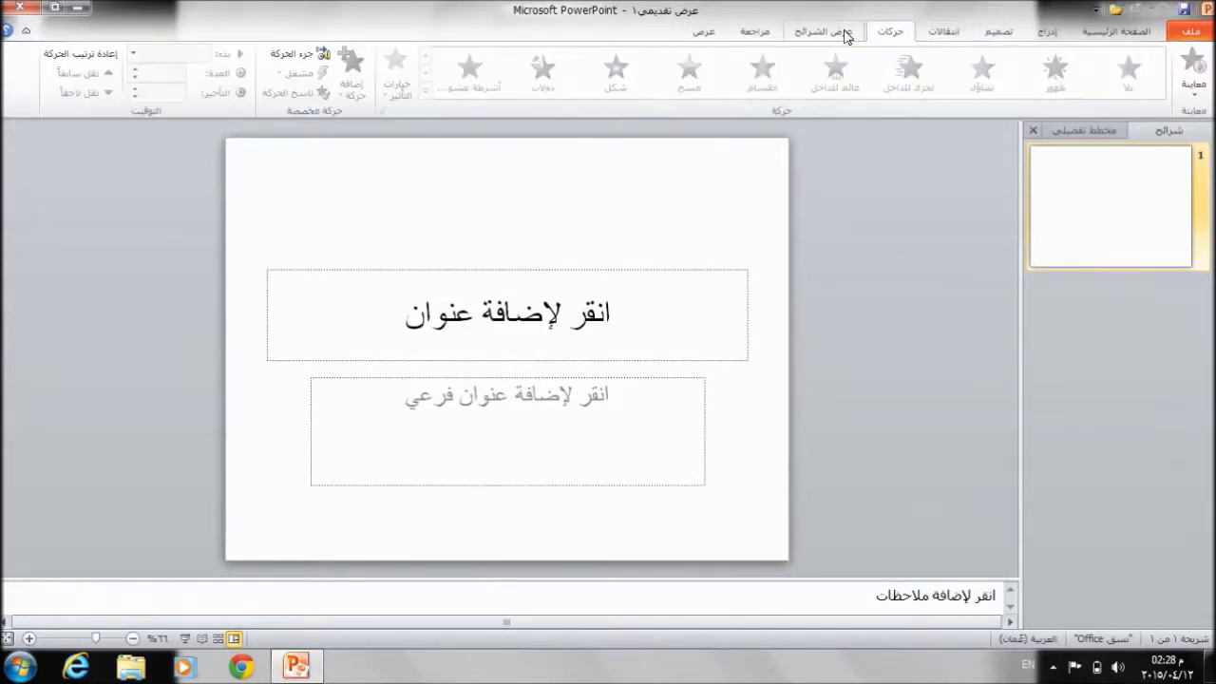
{"action": "left_click", "coordinate": [847, 34]}
{"action": "left_click", "coordinate": [750, 34]}
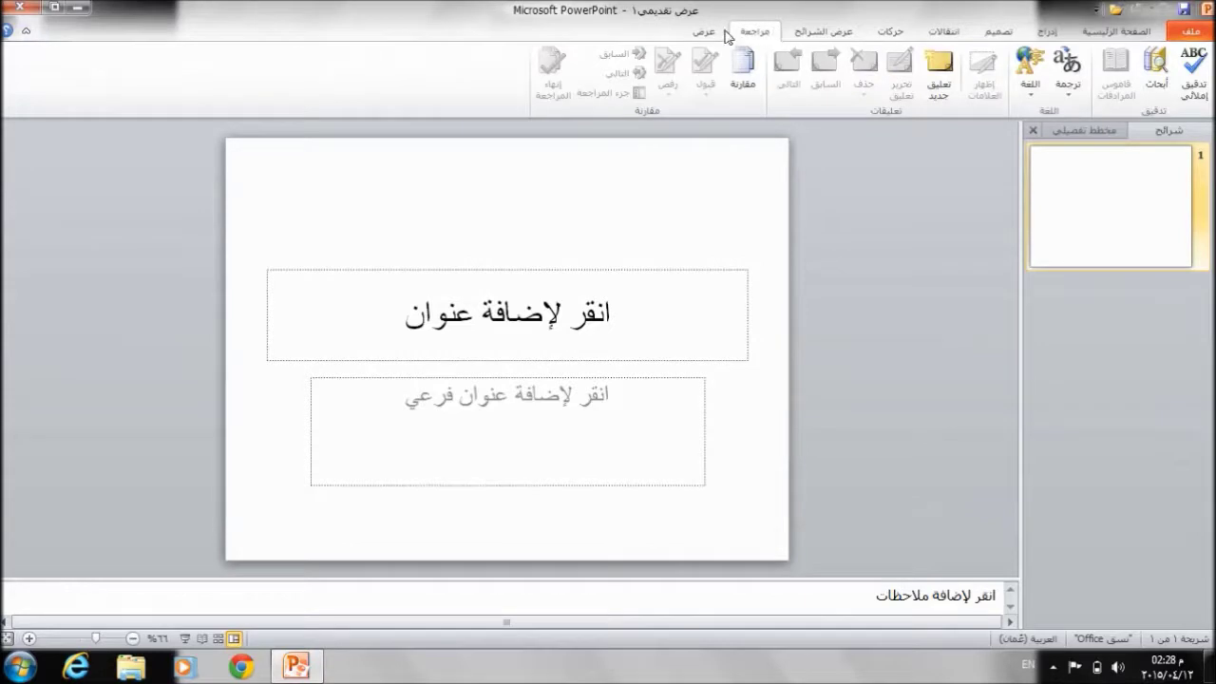
{"action": "left_click", "coordinate": [712, 36]}
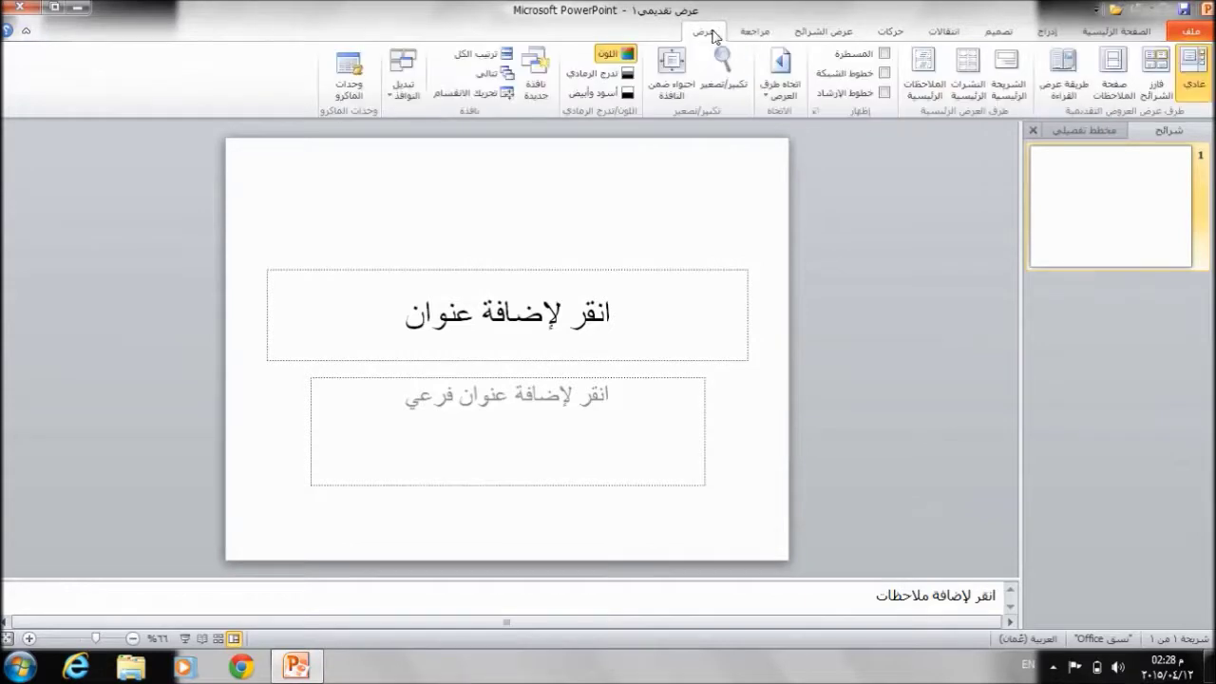
{"action": "left_click", "coordinate": [1136, 31]}
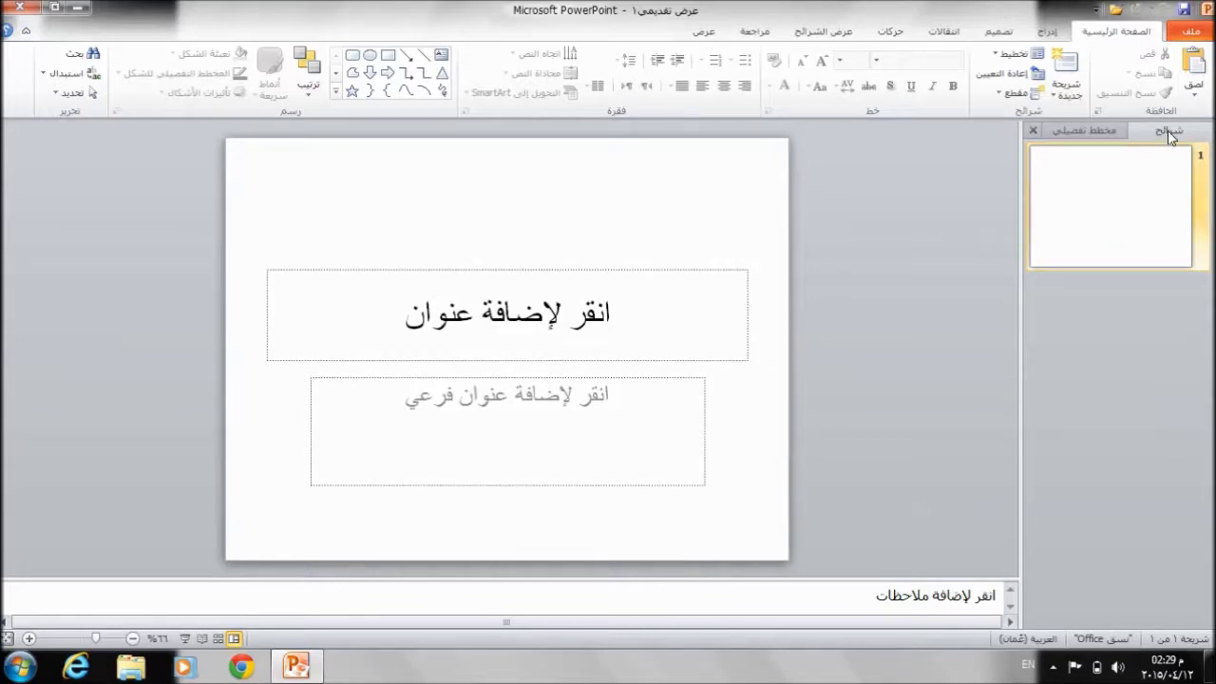
{"action": "left_click", "coordinate": [1090, 129]}
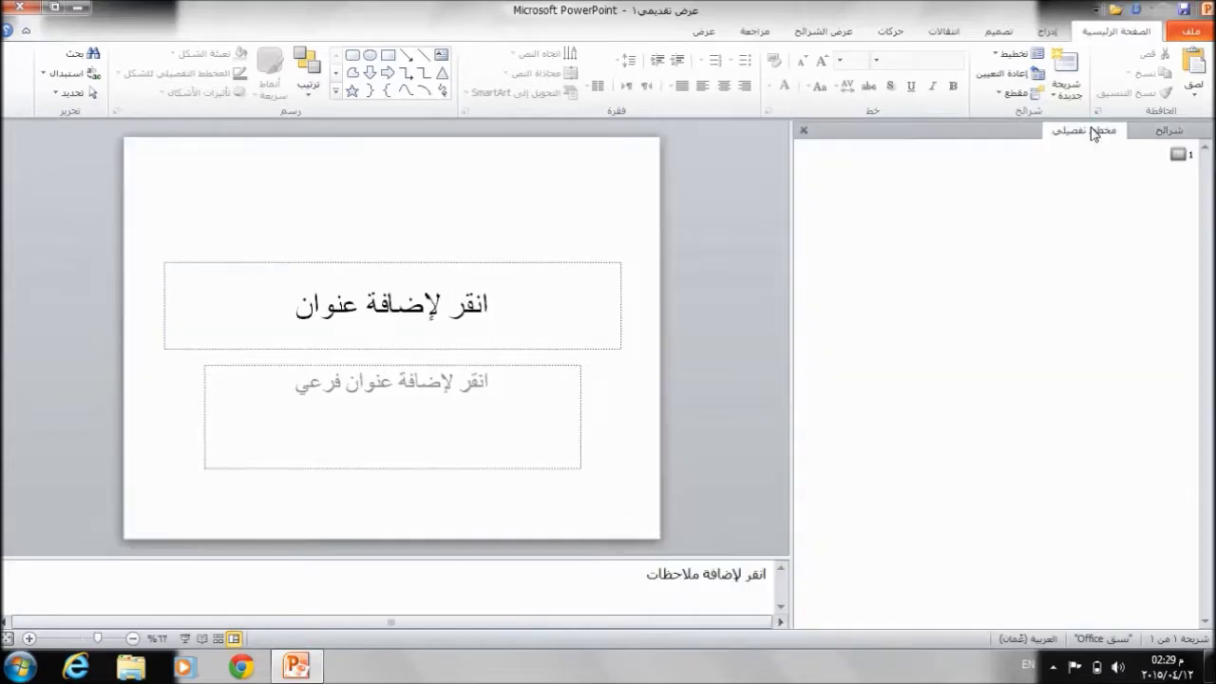
{"action": "left_click", "coordinate": [1155, 131]}
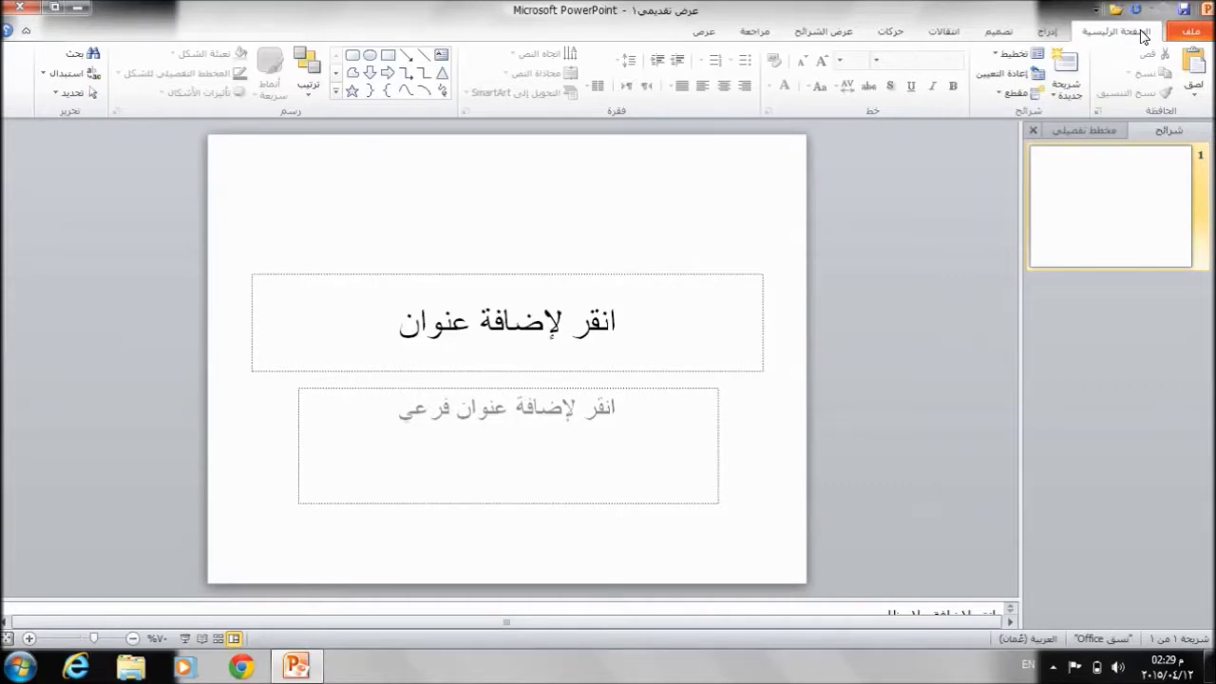
{"action": "left_click", "coordinate": [1060, 97]}
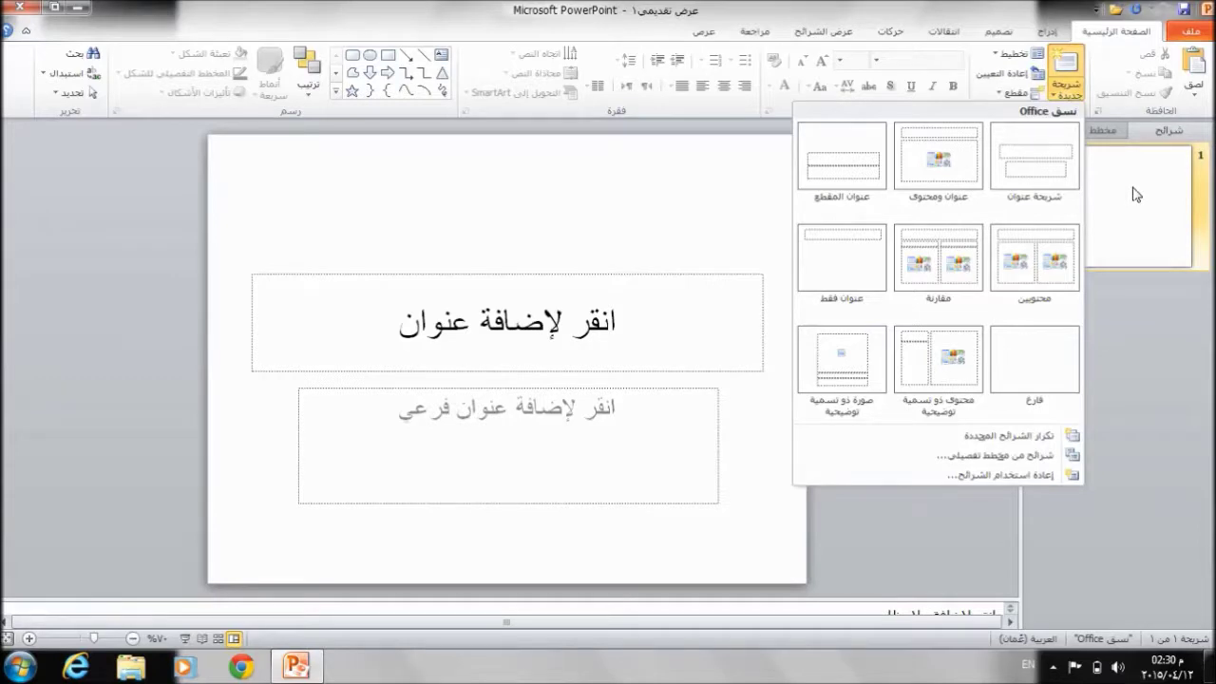
Step: Insert a Title and Content slide as slide 2, then return to slide 1
{"action": "left_click", "coordinate": [933, 173]}
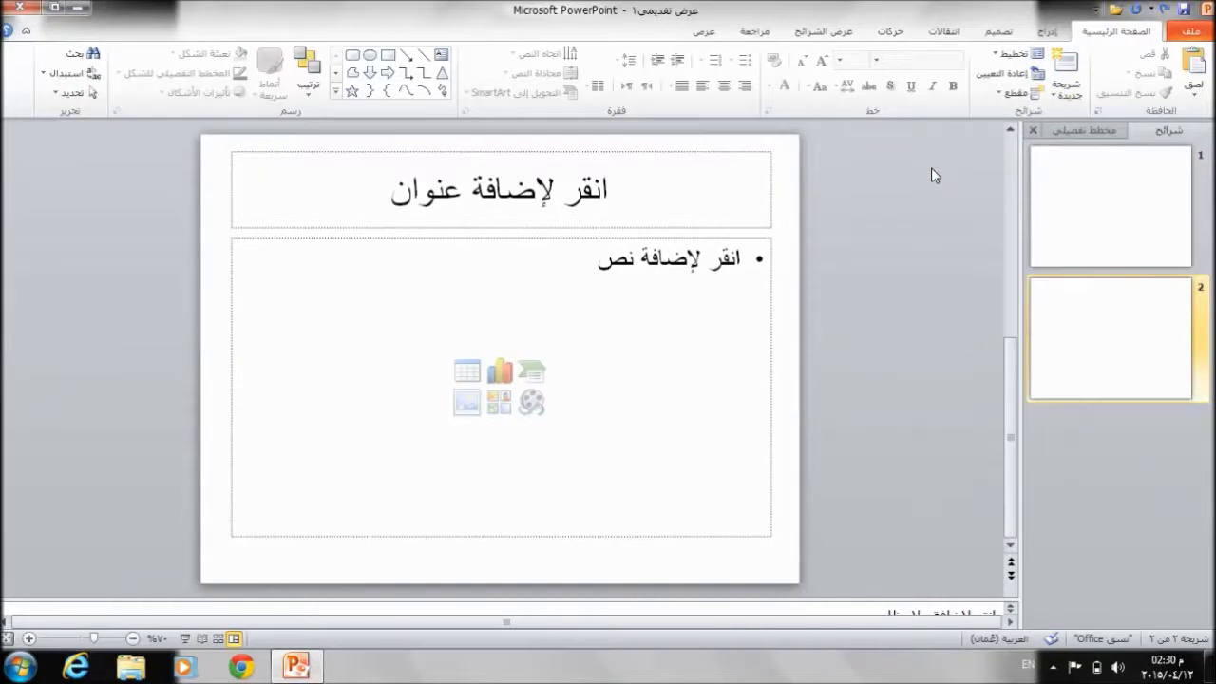
{"action": "left_click", "coordinate": [1059, 197]}
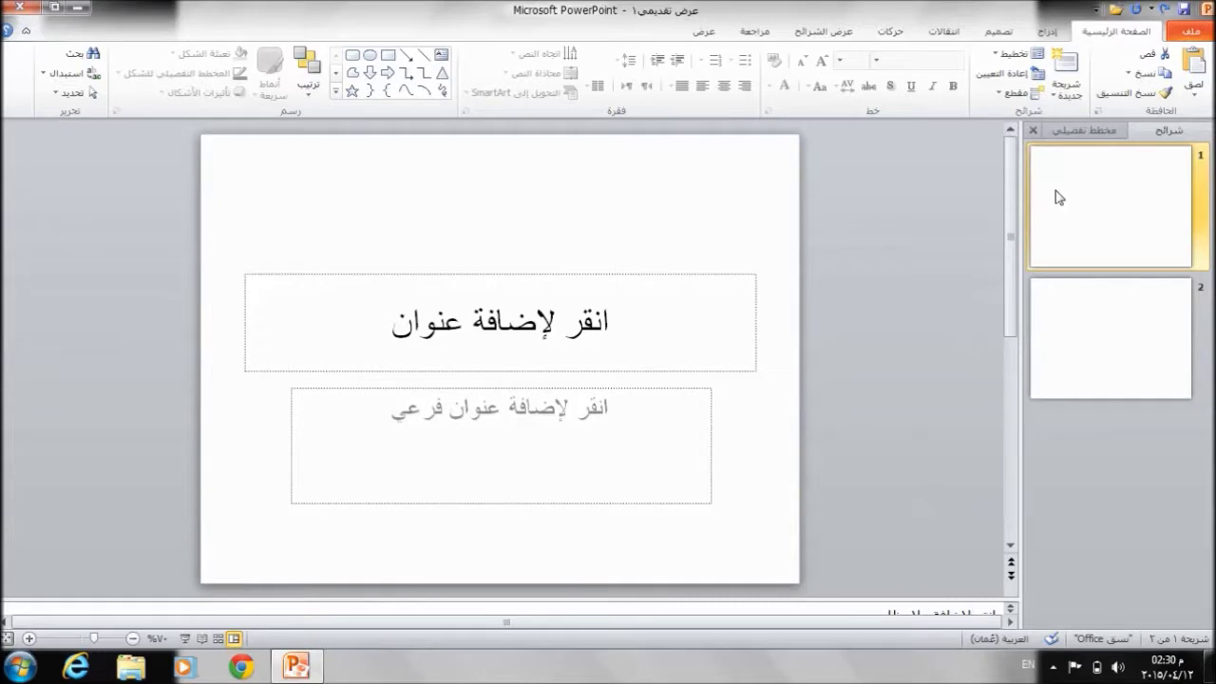
Step: Give slide 1 the Arabic title مكونات الحاسوب and subtitle المكونات الصلبة, then go to slide 2
{"action": "left_click", "coordinate": [526, 320]}
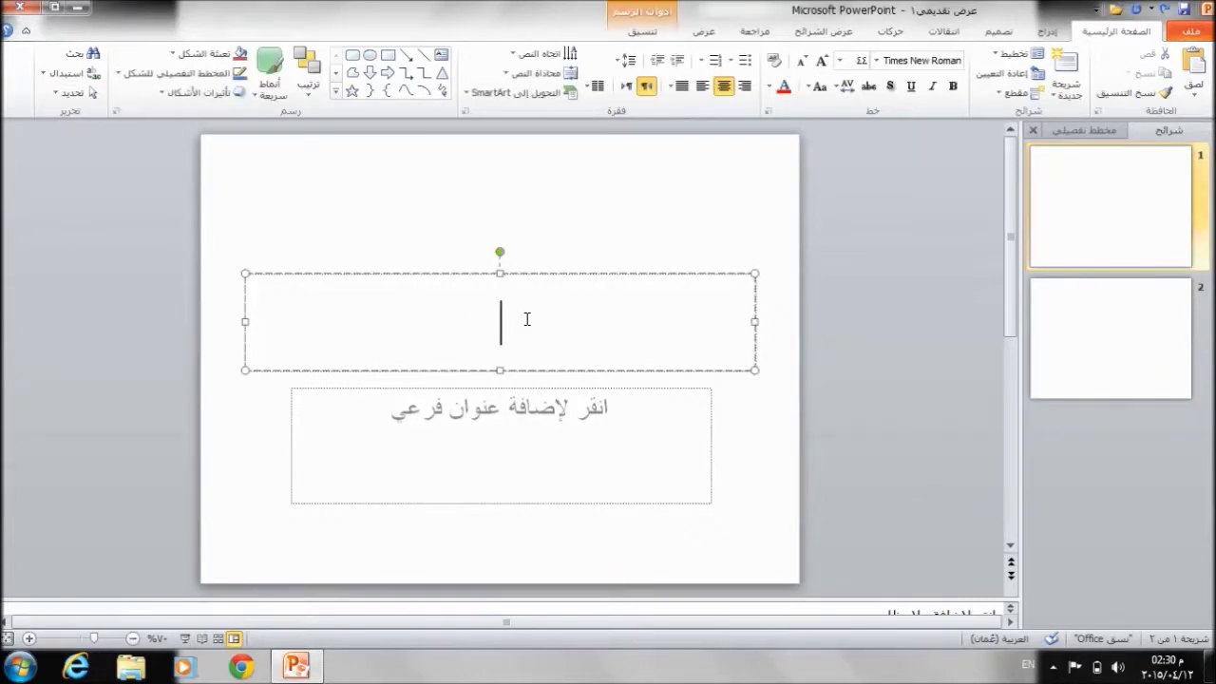
{"action": "type", "text": "ال"}
{"action": "key", "text": "BackSpace"}
{"action": "key", "text": "BackSpace"}
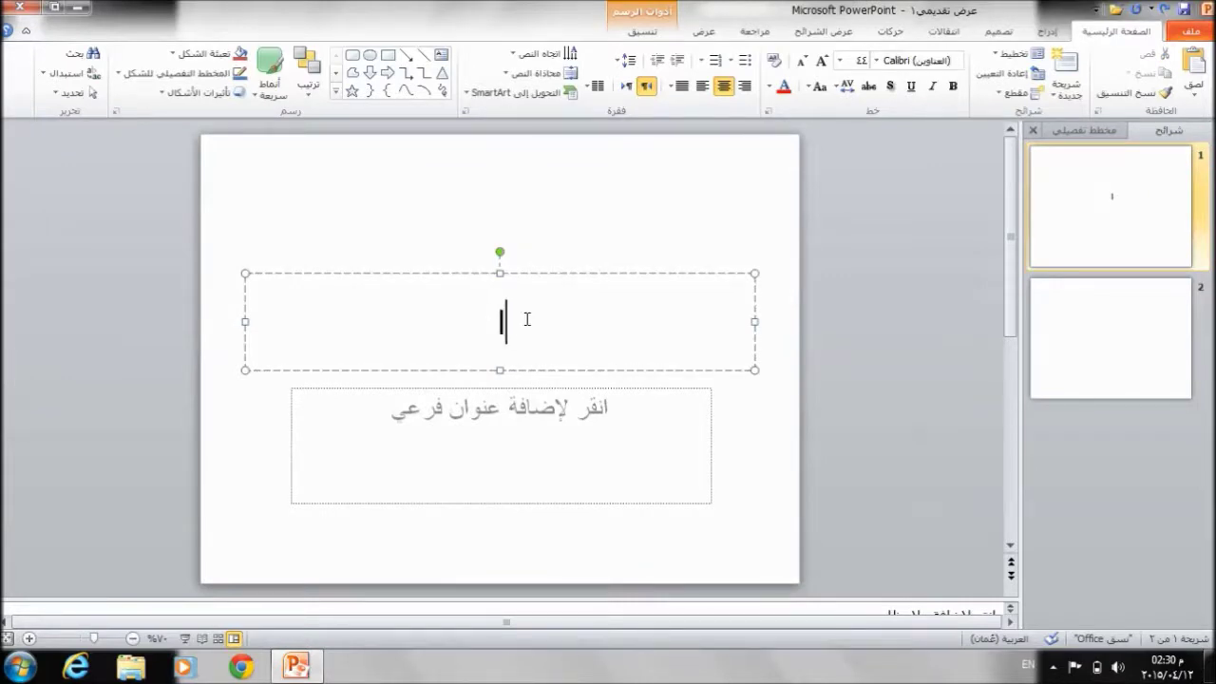
{"action": "key", "text": "alt+shift"}
{"action": "type", "text": "مكونات الحاسوب"}
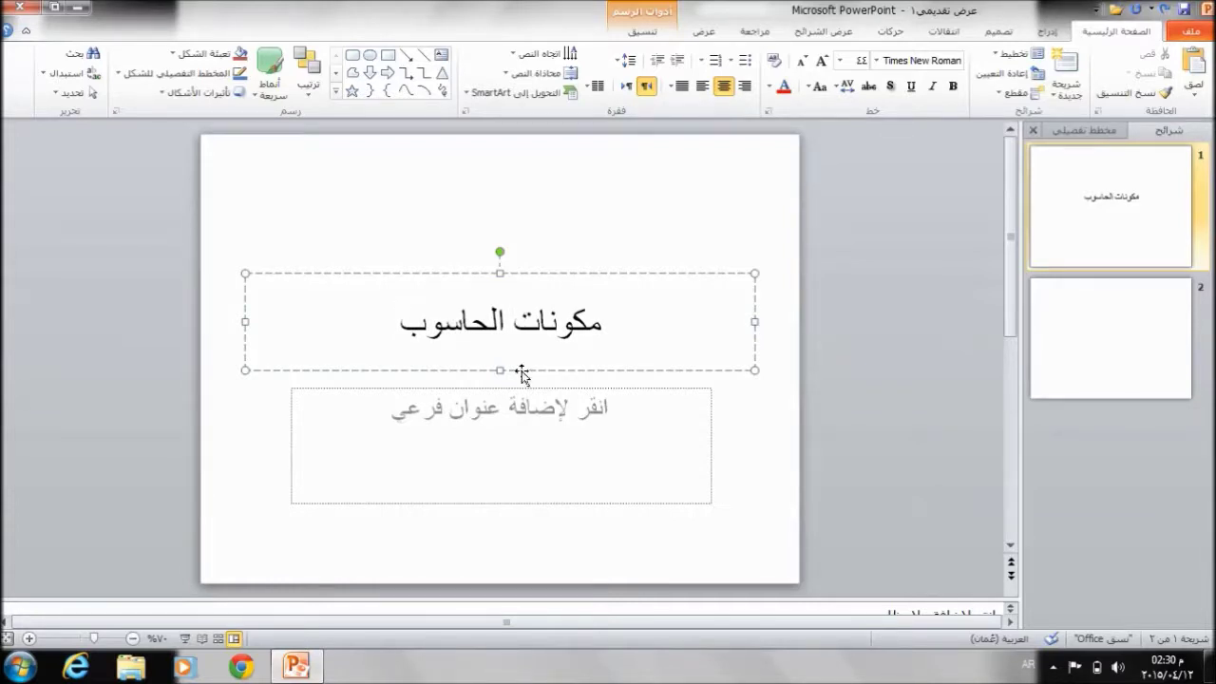
{"action": "left_click", "coordinate": [535, 413]}
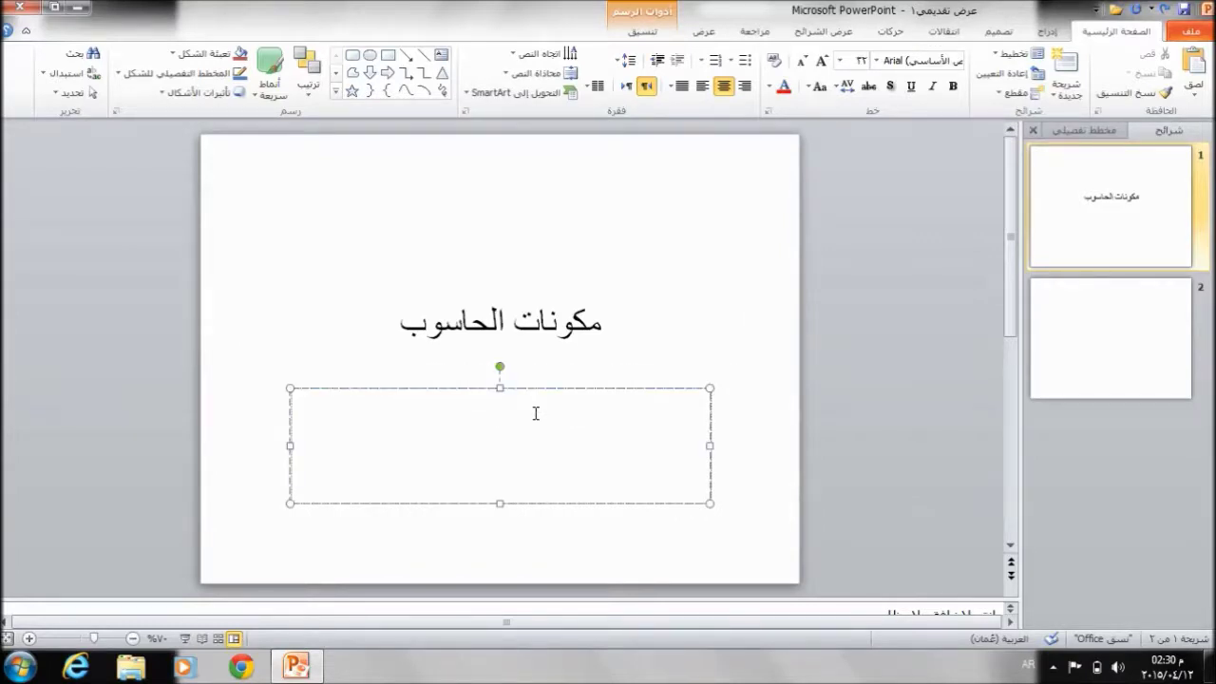
{"action": "type", "text": "أالمكونات الصلبة"}
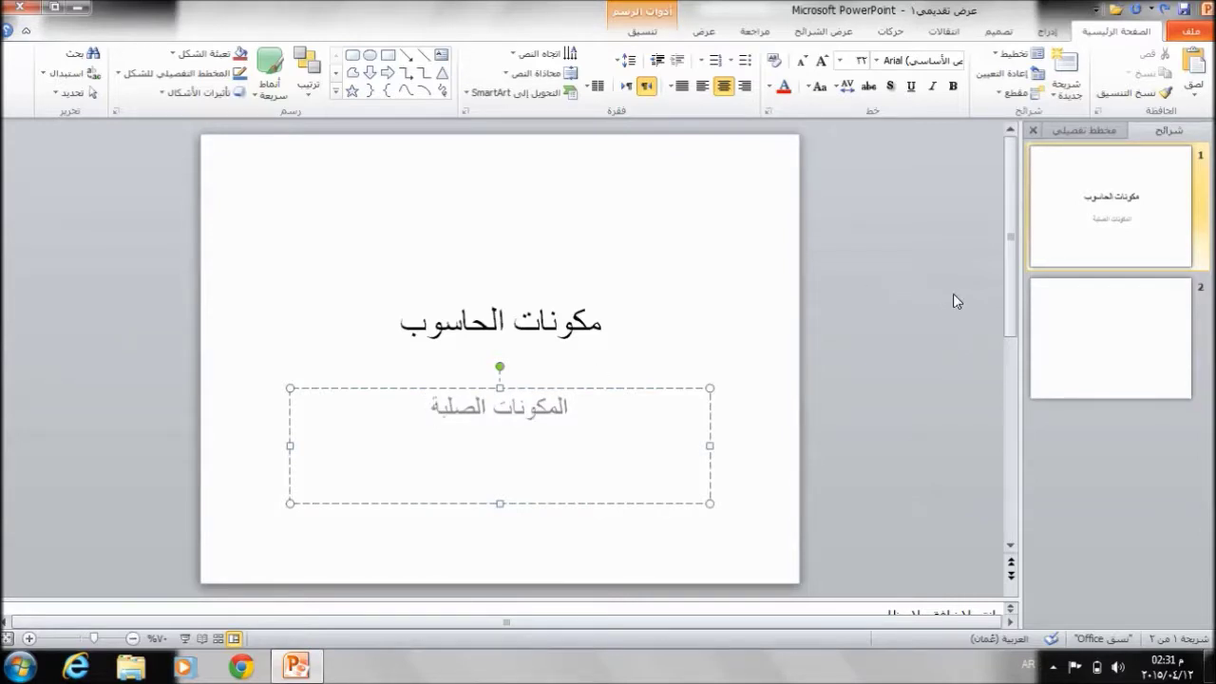
{"action": "left_click", "coordinate": [1100, 332]}
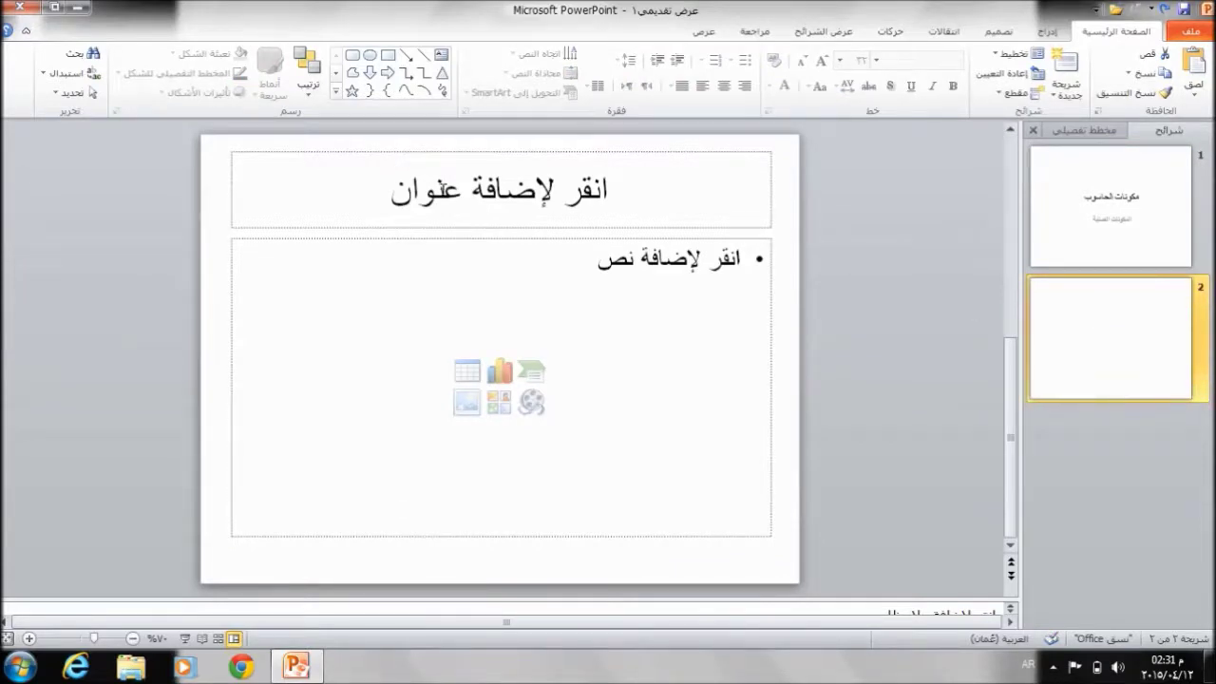
Step: Title slide 2 المعدات with bullets اللوحة الأم, بطاقات الانترنت and بطاقة الذاكرة
{"action": "left_click", "coordinate": [444, 190]}
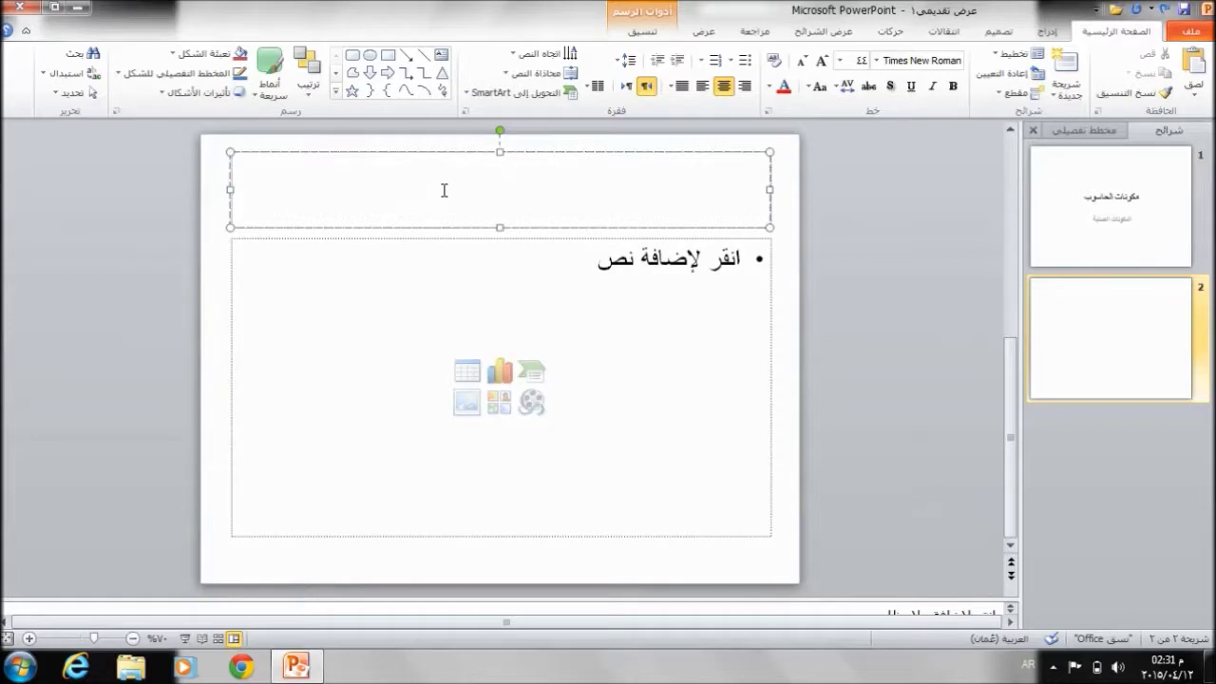
{"action": "type", "text": "المعدات"}
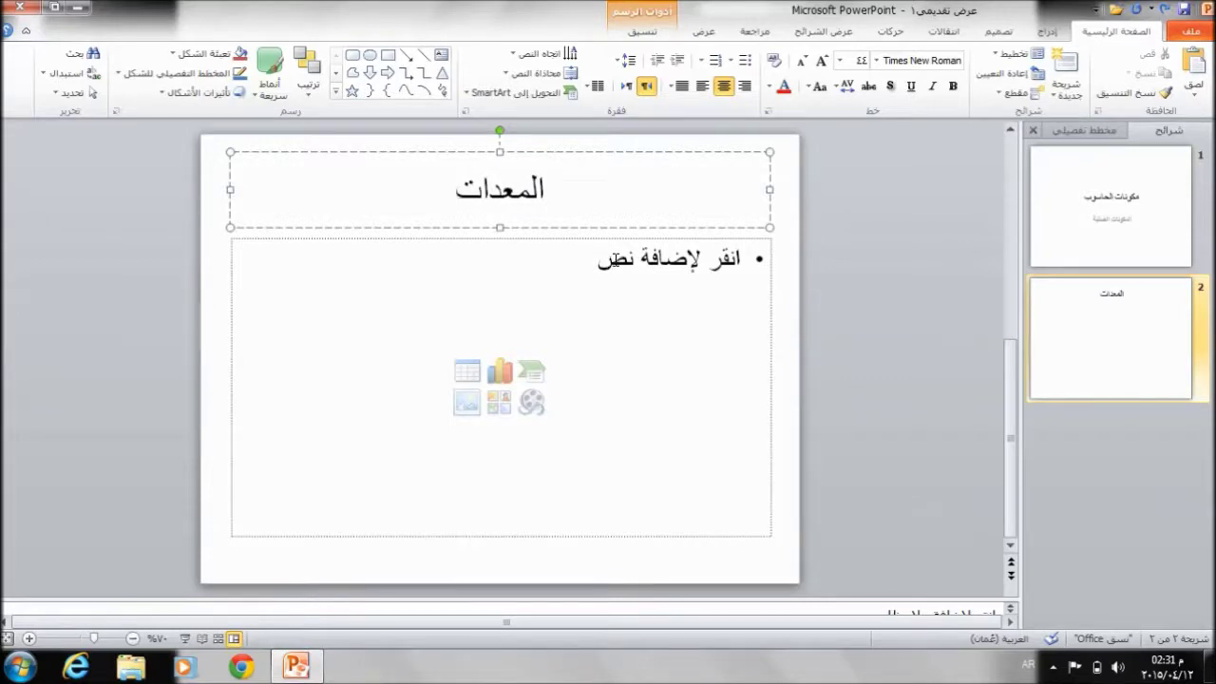
{"action": "left_click", "coordinate": [616, 258]}
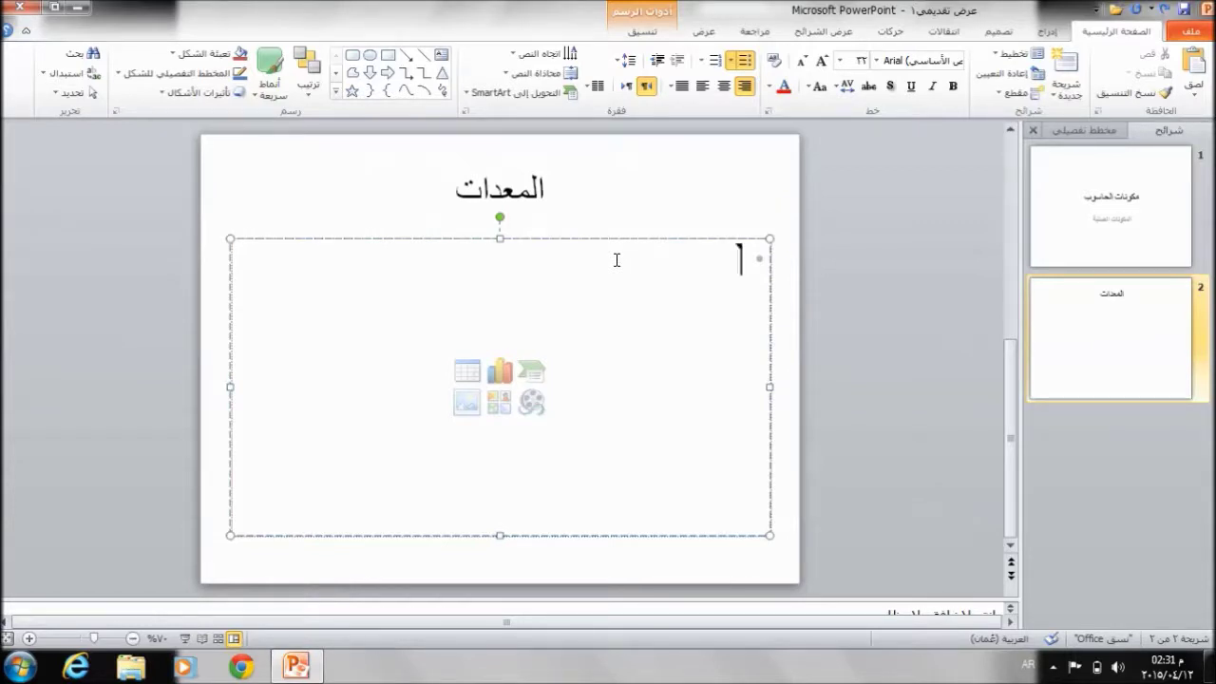
{"action": "type", "text": "اللوحة الأم"}
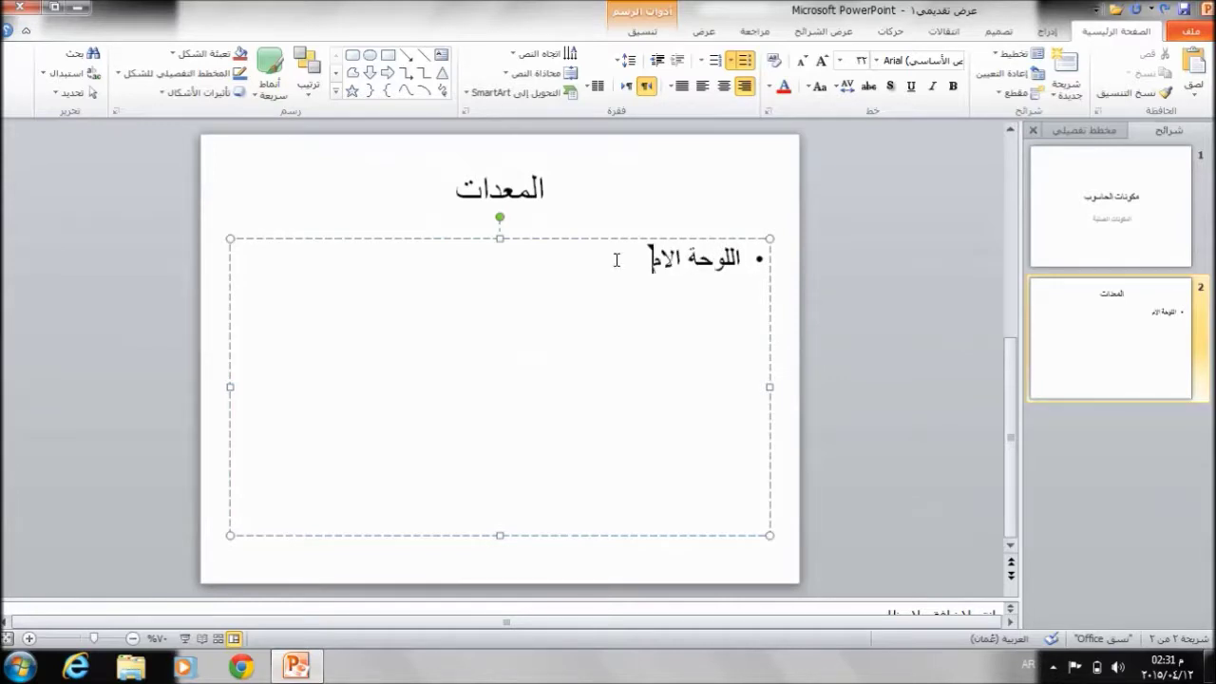
{"action": "key", "text": "Return"}
{"action": "type", "text": "بطا"}
{"action": "type", "text": "قات "}
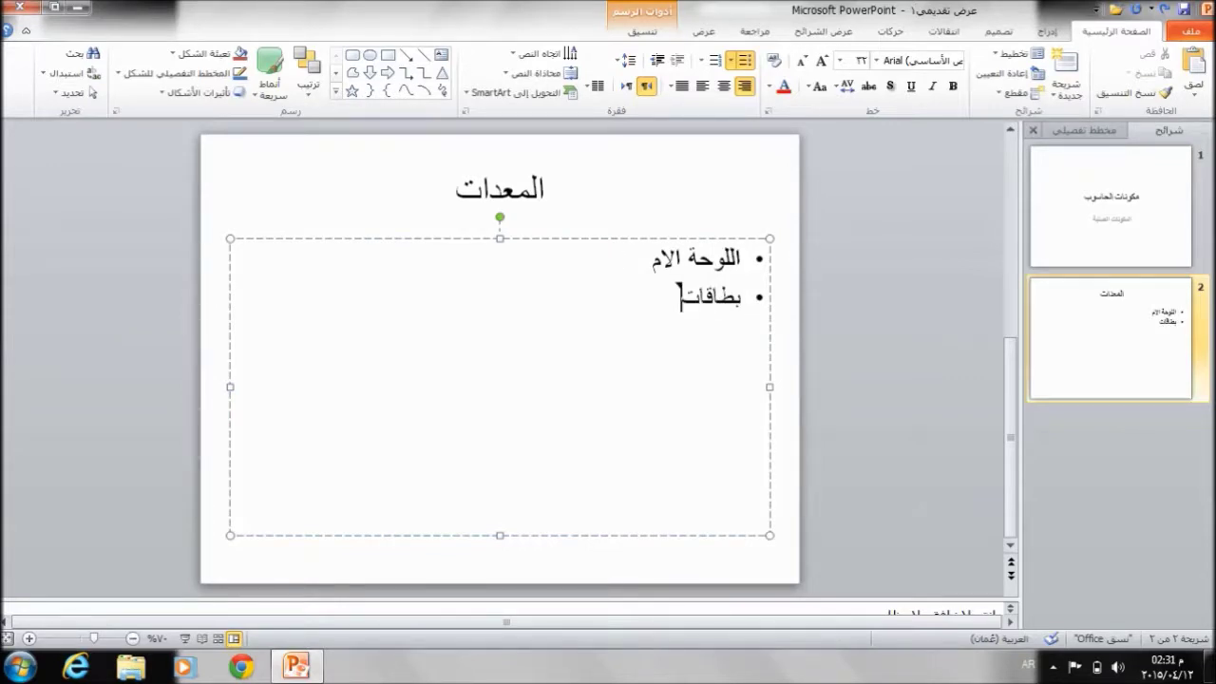
{"action": "type", "text": "الانترنت"}
{"action": "key", "text": "Return"}
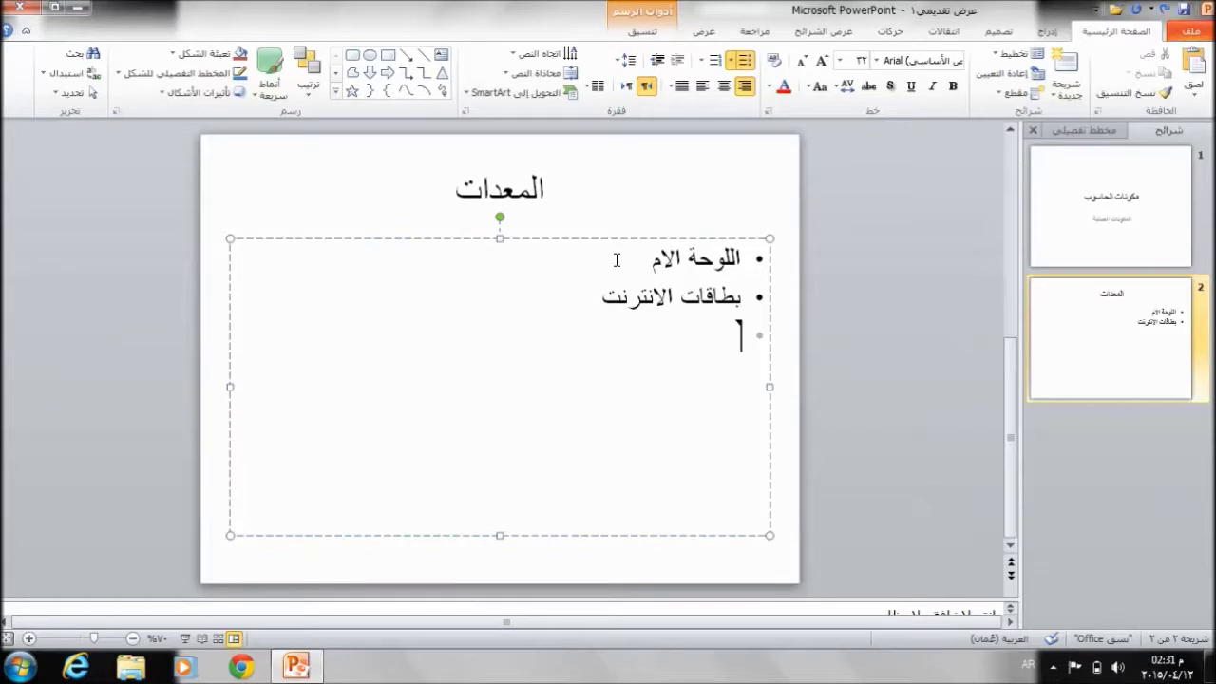
{"action": "type", "text": "بطاقة الذاكرة"}
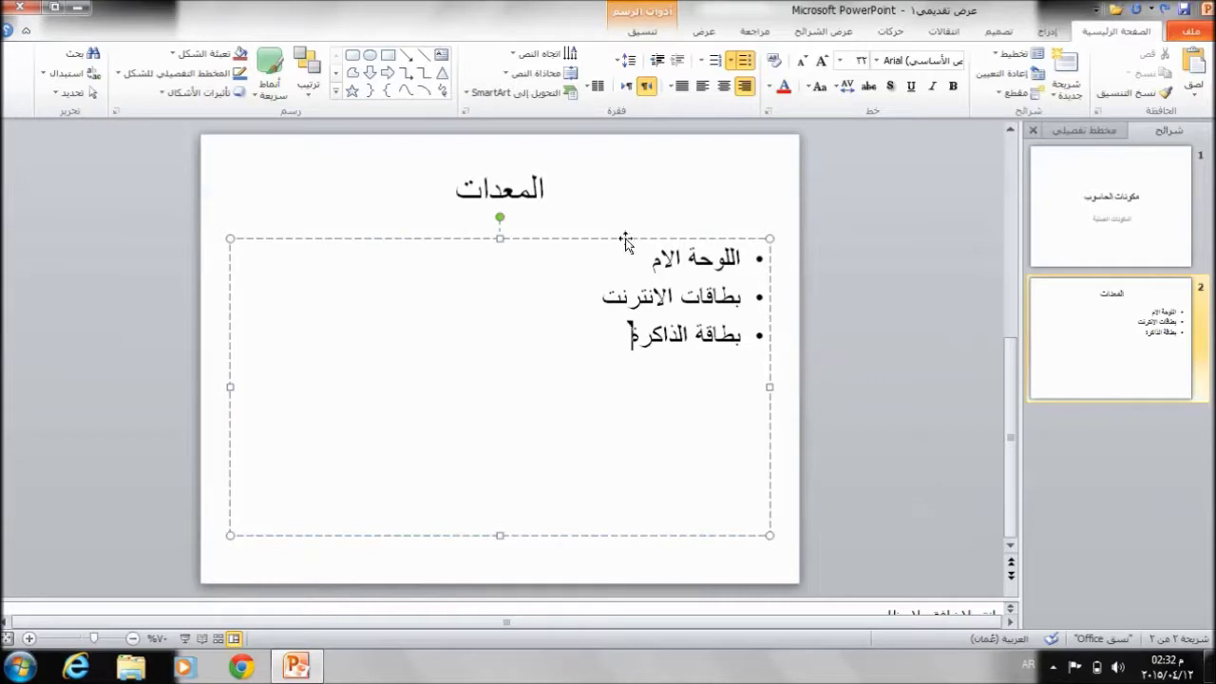
Step: Copy the title slide and paste it after slide 2 as slide 3
{"action": "left_click", "coordinate": [1132, 195]}
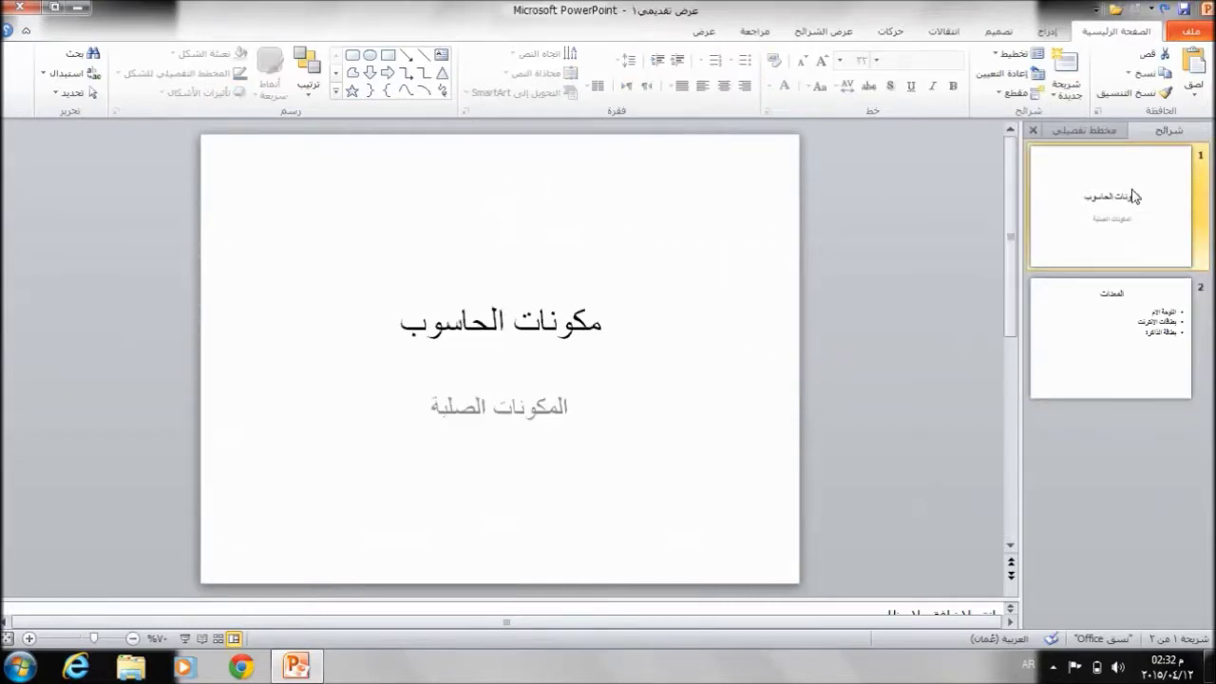
{"action": "right_click", "coordinate": [1132, 196]}
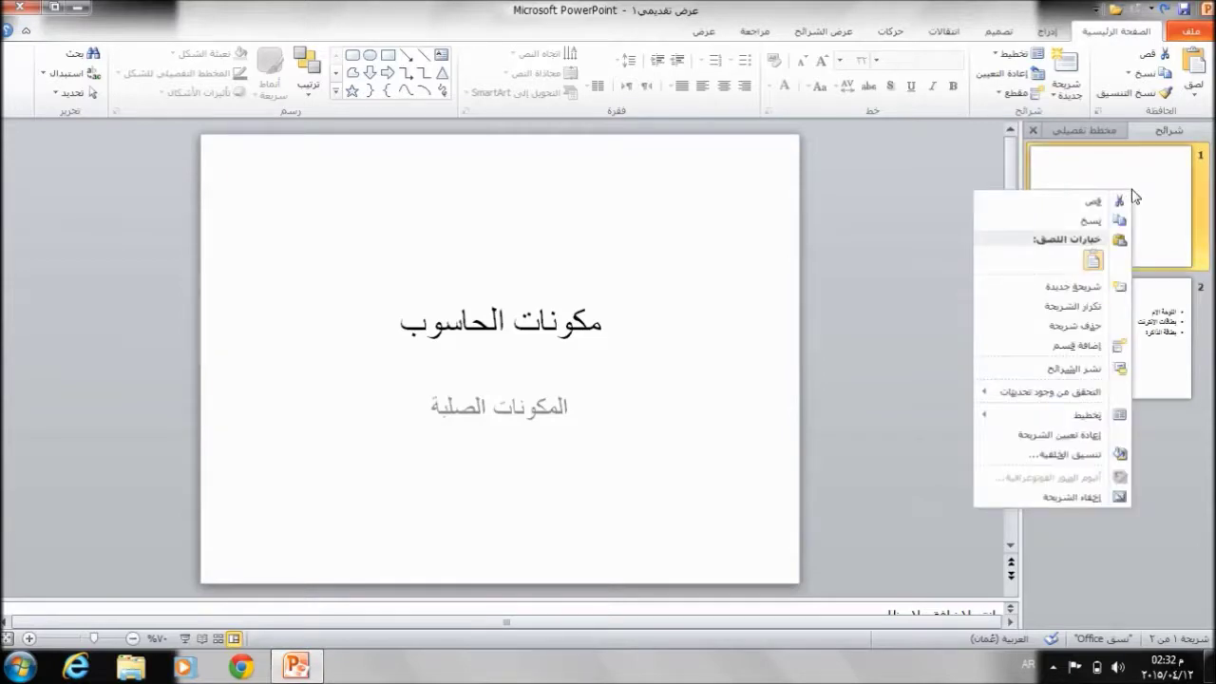
{"action": "left_click", "coordinate": [1114, 228]}
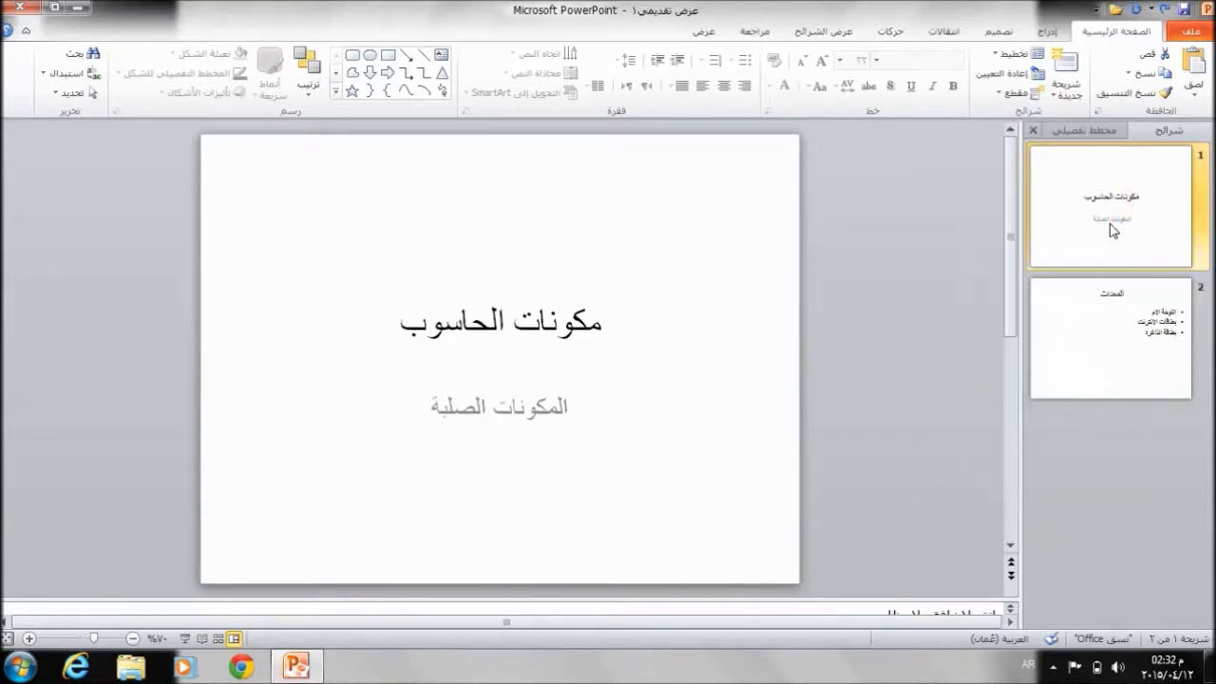
{"action": "right_click", "coordinate": [1106, 351]}
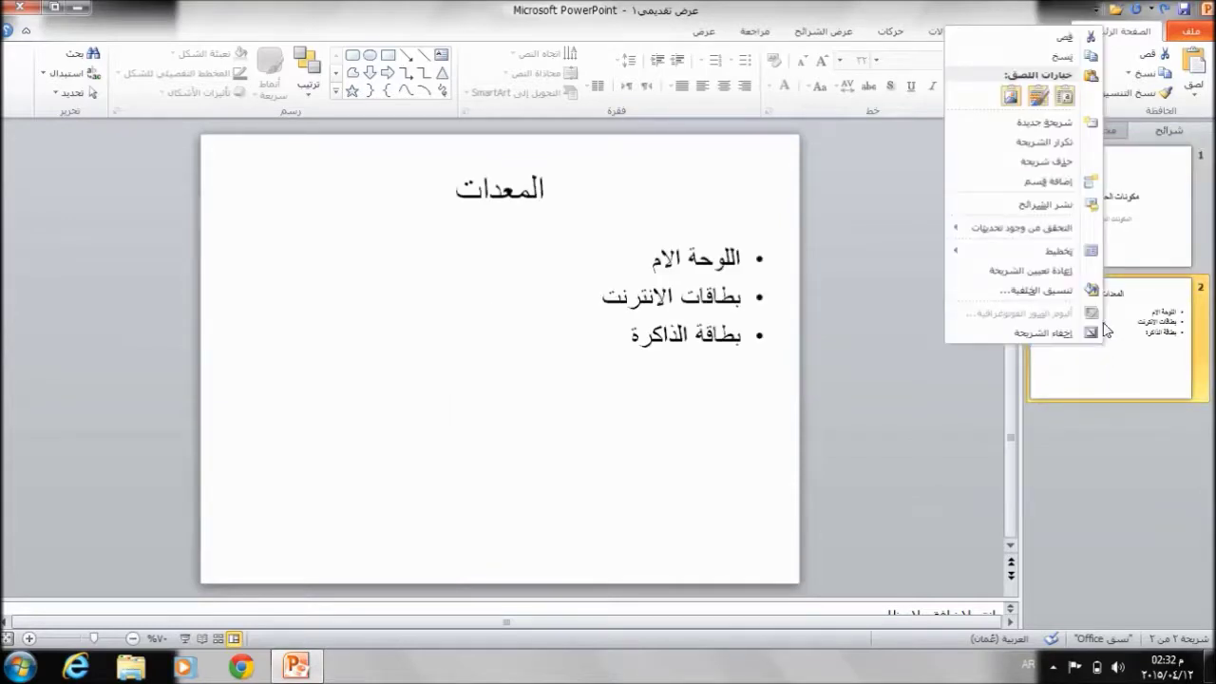
{"action": "left_click", "coordinate": [1063, 99]}
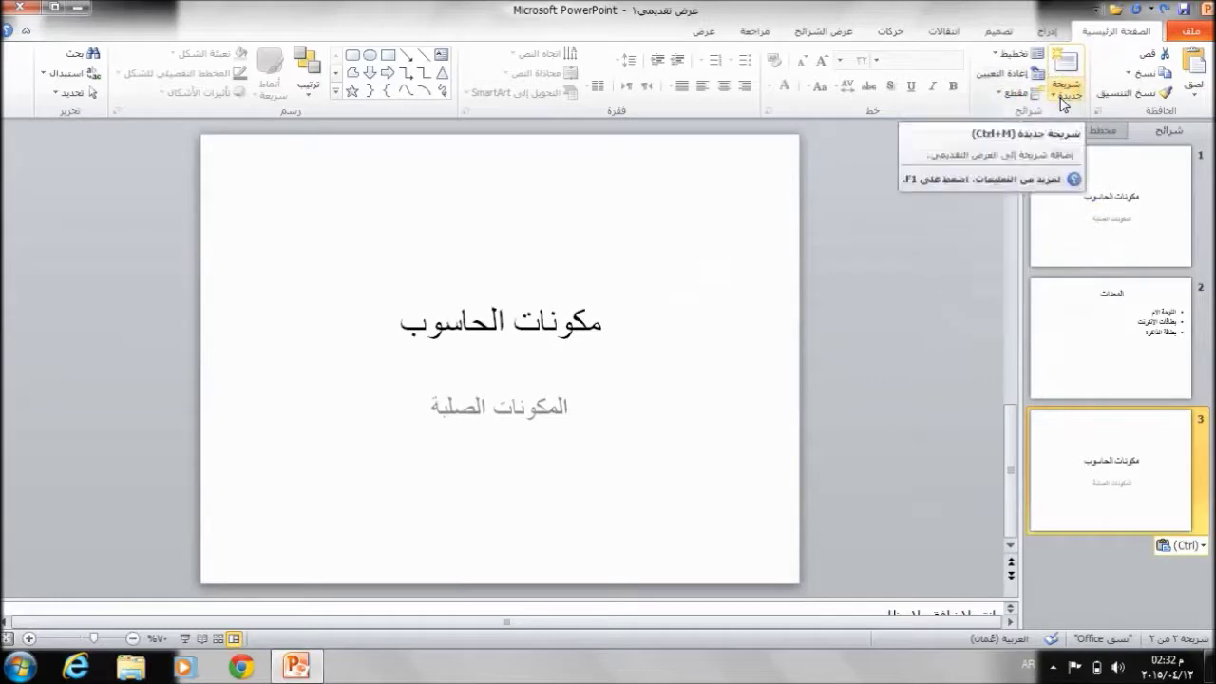
Step: Cut the المعدات slide and paste it at the end of the deck
{"action": "left_click", "coordinate": [1130, 429]}
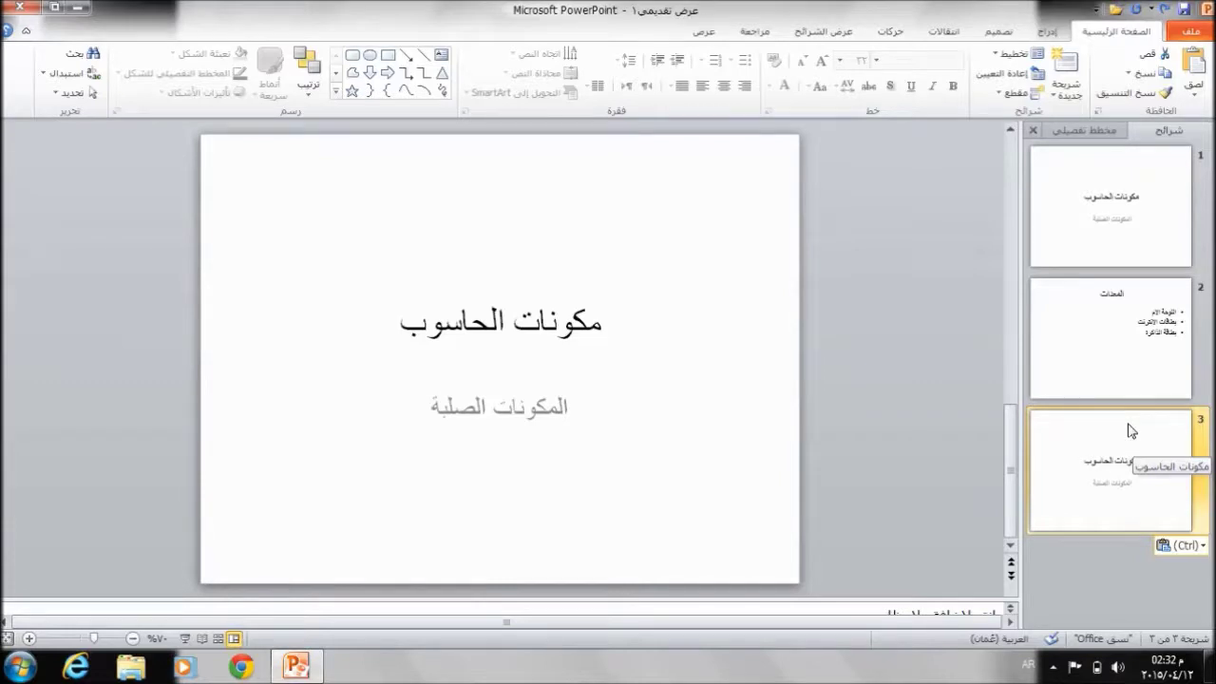
{"action": "left_click", "coordinate": [1122, 356]}
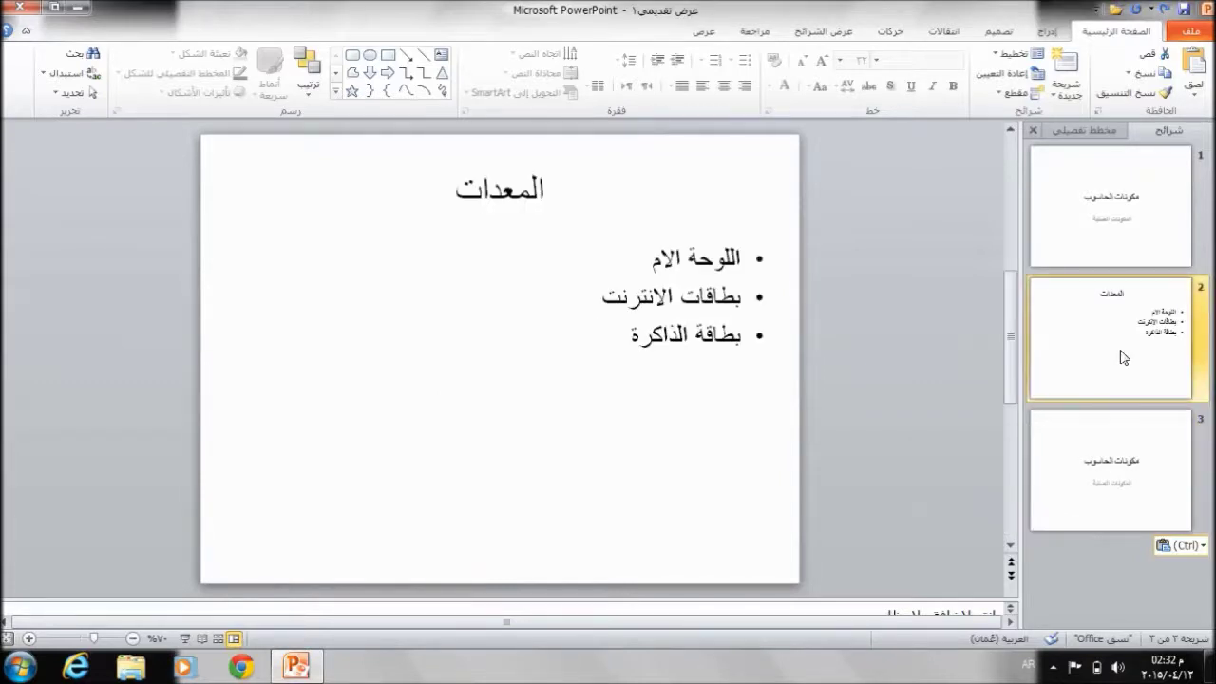
{"action": "right_click", "coordinate": [1124, 330]}
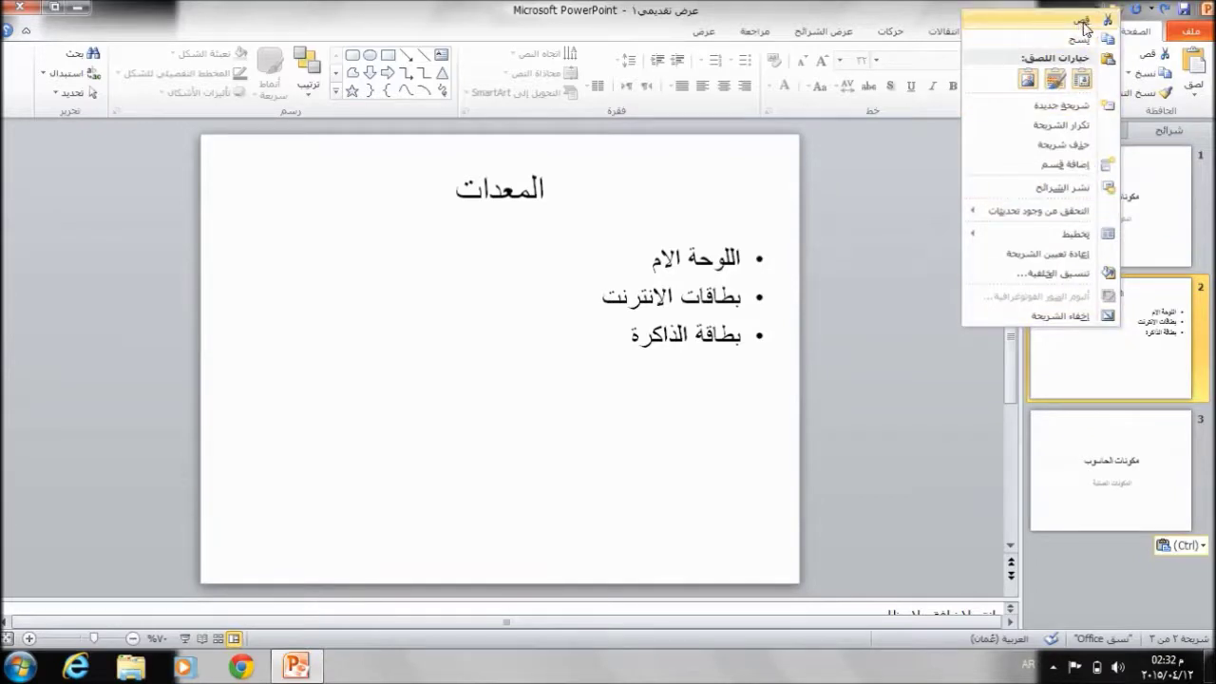
{"action": "left_click", "coordinate": [1140, 31]}
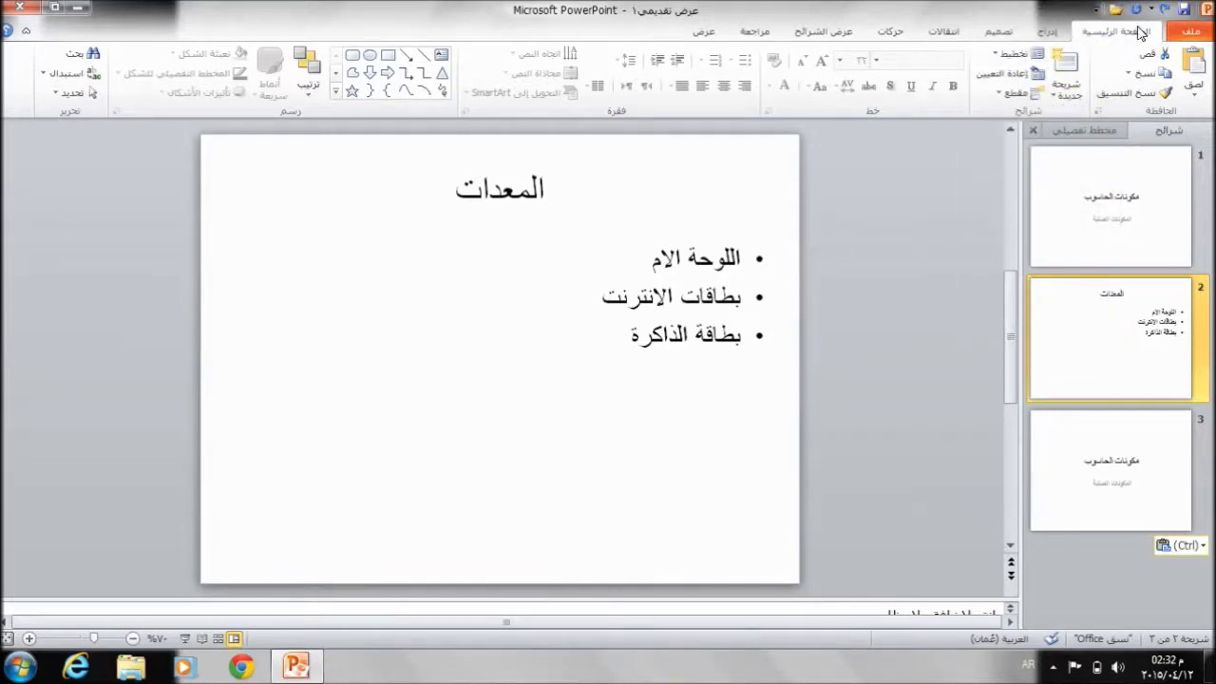
{"action": "left_click", "coordinate": [1141, 59]}
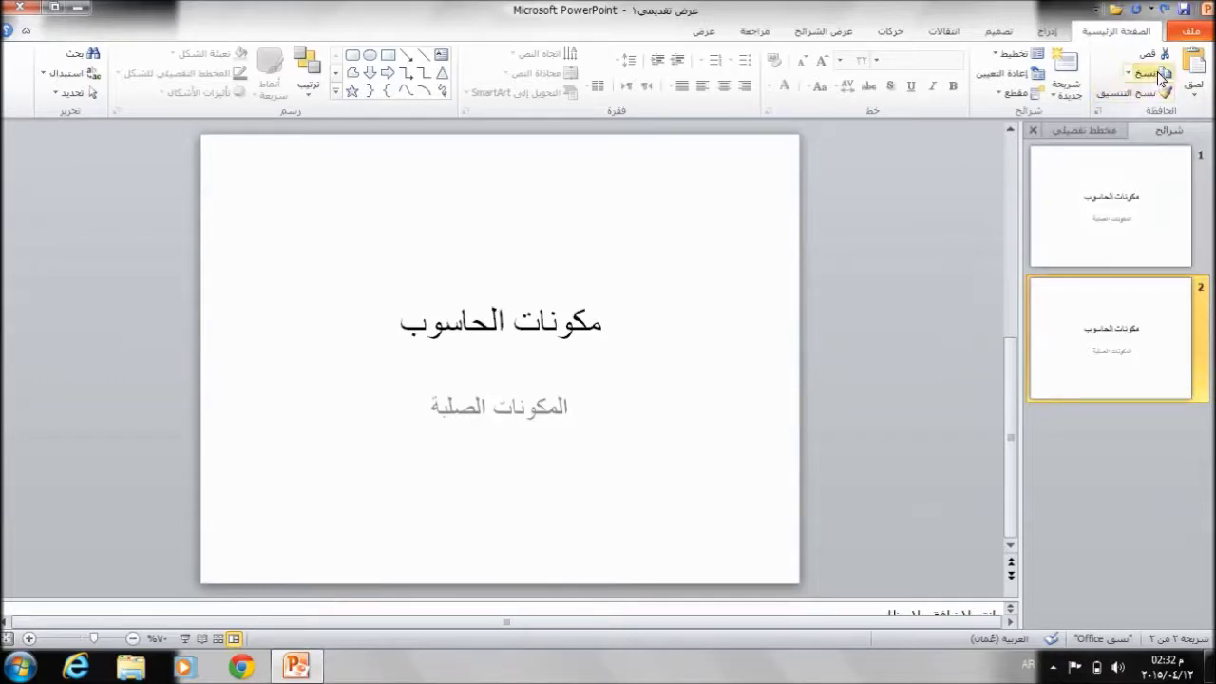
{"action": "left_click", "coordinate": [1187, 76]}
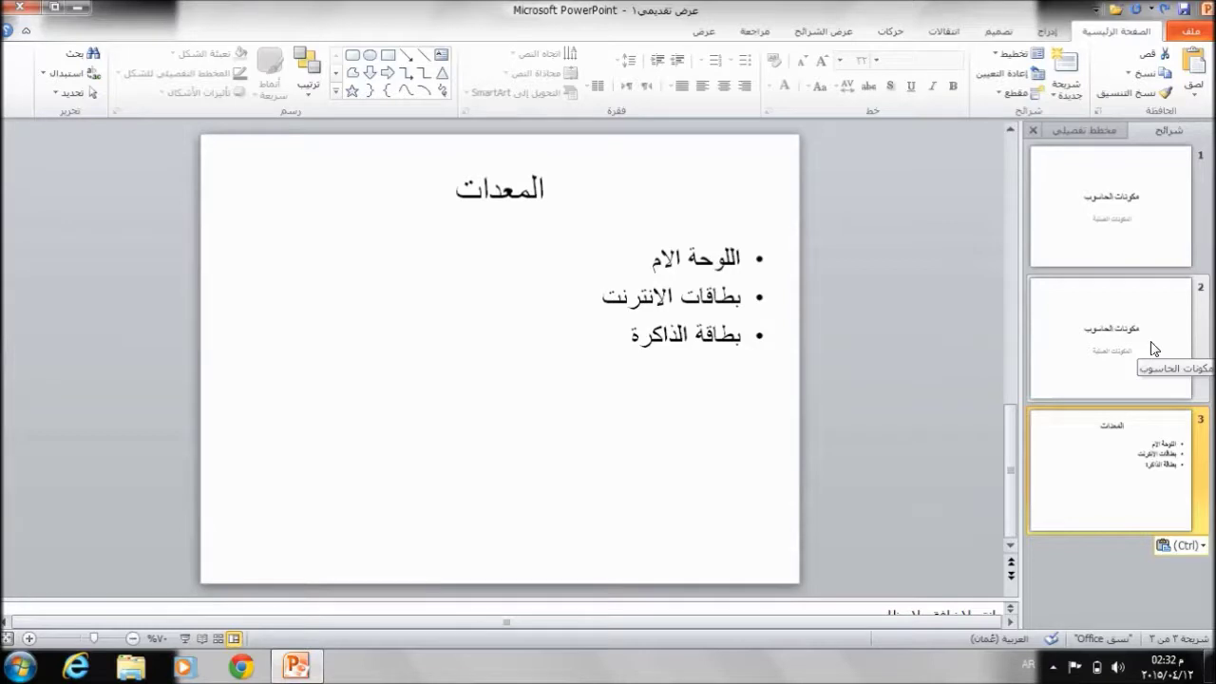
Step: Drag the first title slide down so it sits after the المعدات slide
{"action": "left_click", "coordinate": [1103, 202]}
{"action": "left_click_drag", "start_coordinate": [1103, 204], "coordinate": [1098, 243]}
{"action": "left_click_drag", "start_coordinate": [1098, 327], "coordinate": [1098, 338]}
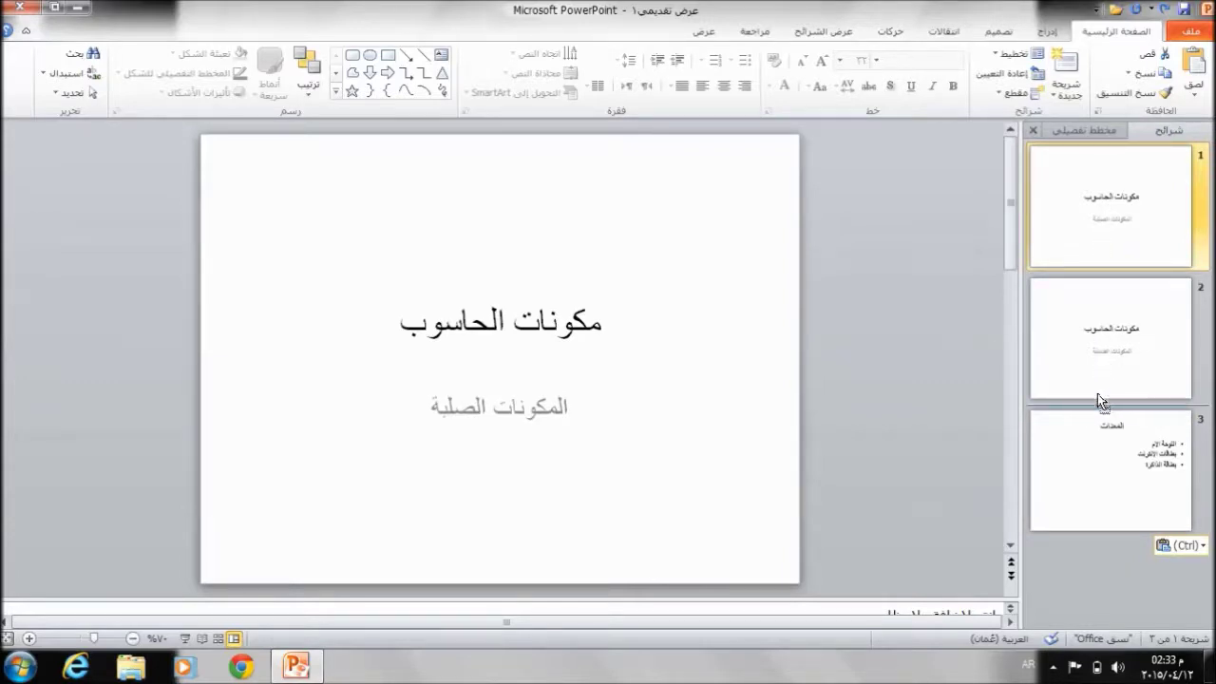
{"action": "left_click_drag", "start_coordinate": [1094, 473], "coordinate": [1094, 484]}
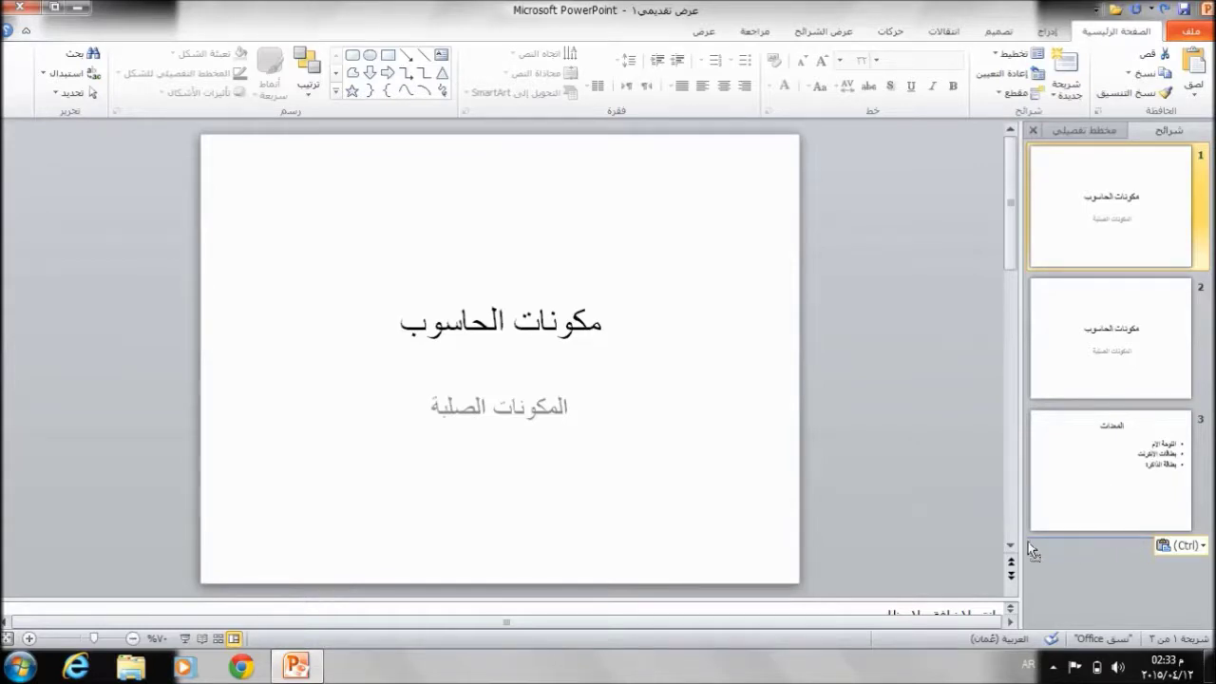
{"action": "left_click", "coordinate": [1143, 541]}
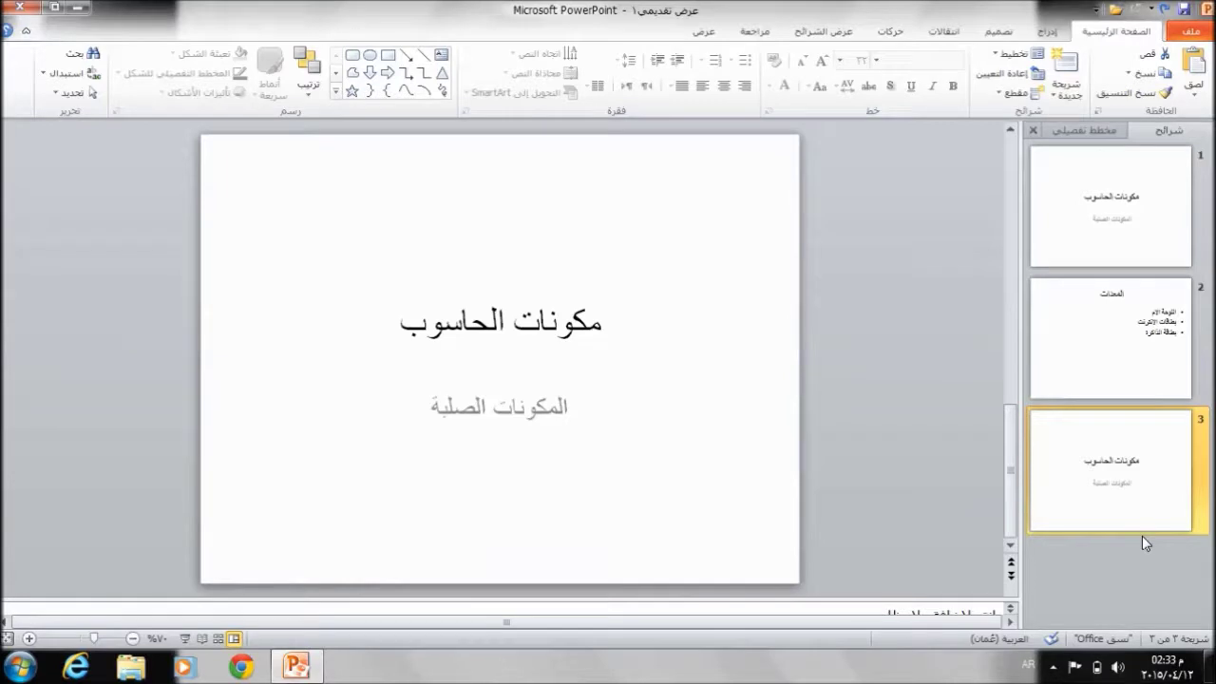
Step: Move المعدات after both title slides using the Outline pane and Slide Sorter, then return to Normal view
{"action": "left_click", "coordinate": [1073, 133]}
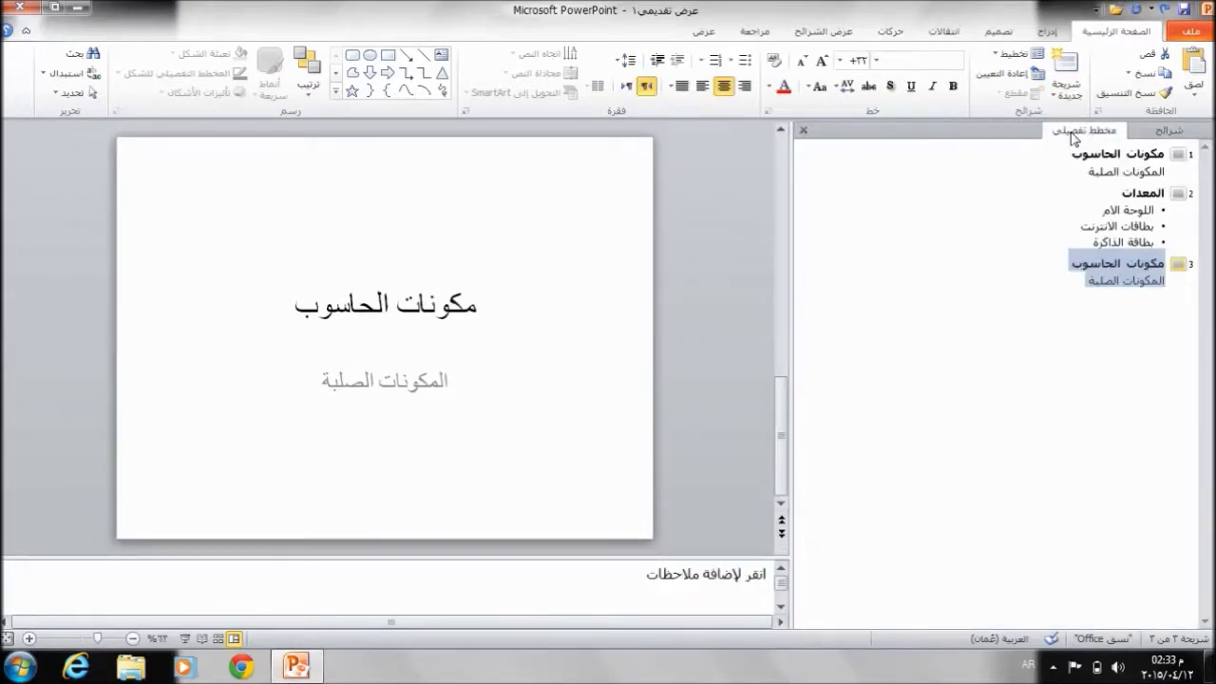
{"action": "left_click", "coordinate": [1180, 158]}
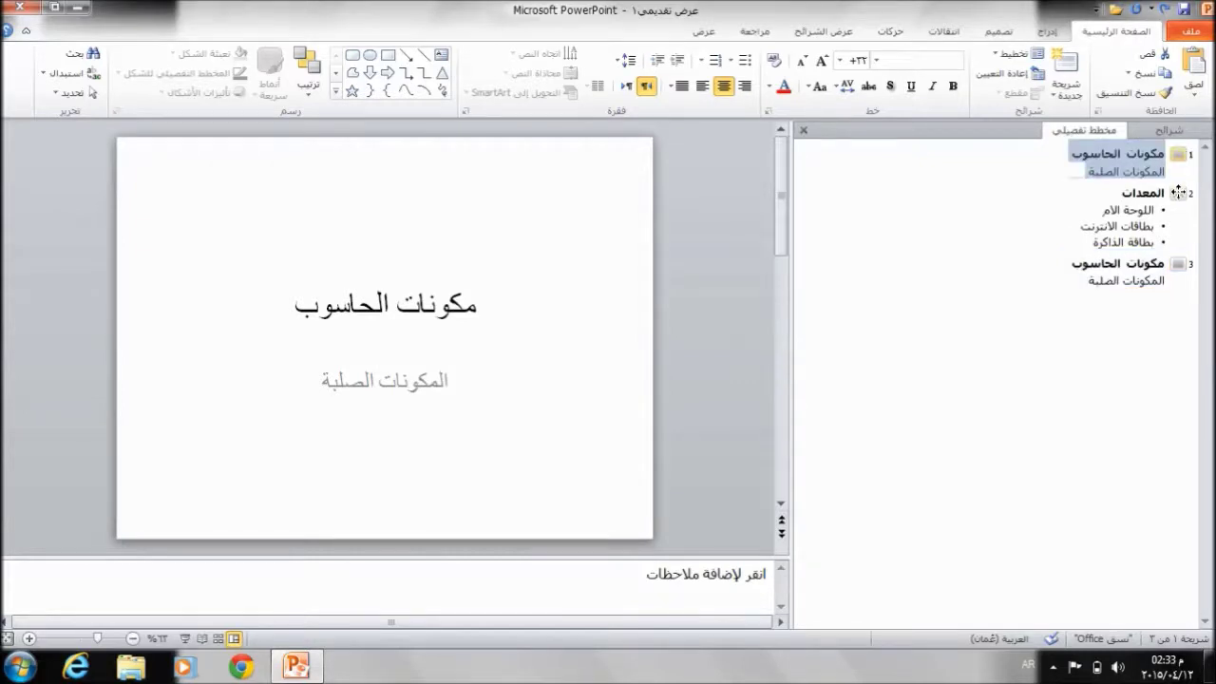
{"action": "left_click_drag", "start_coordinate": [1178, 222], "coordinate": [1183, 307]}
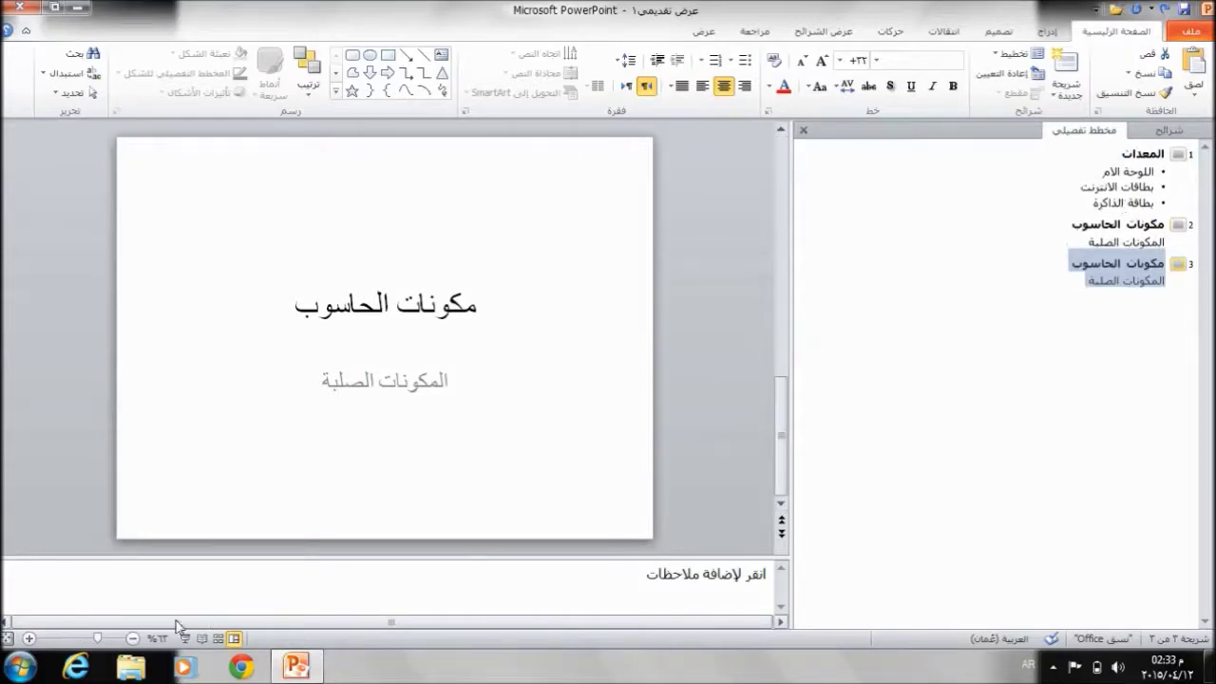
{"action": "left_click", "coordinate": [217, 639]}
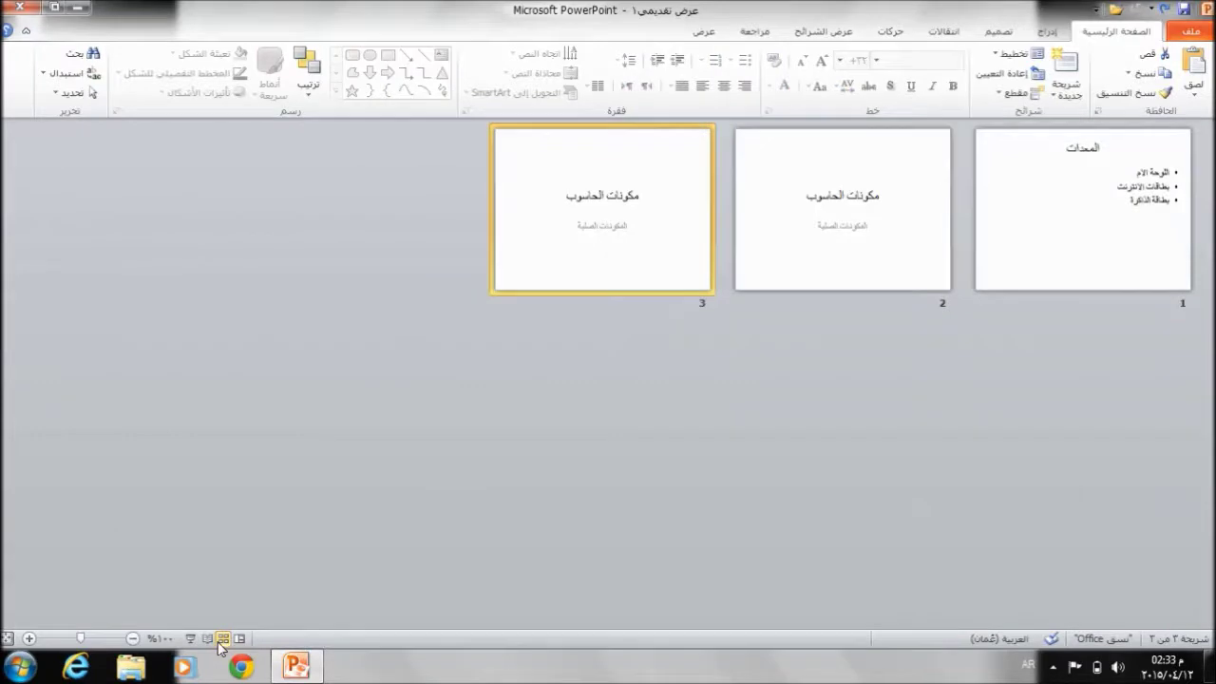
{"action": "left_click_drag", "start_coordinate": [1074, 168], "coordinate": [462, 204]}
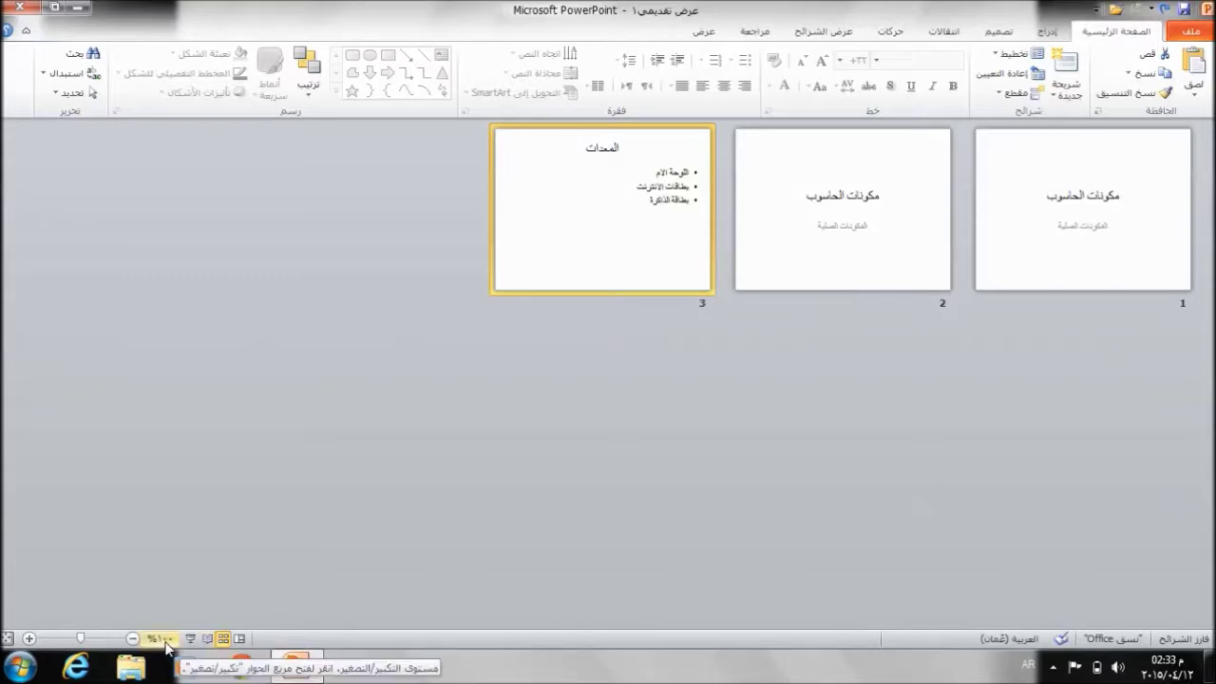
{"action": "left_click", "coordinate": [240, 639]}
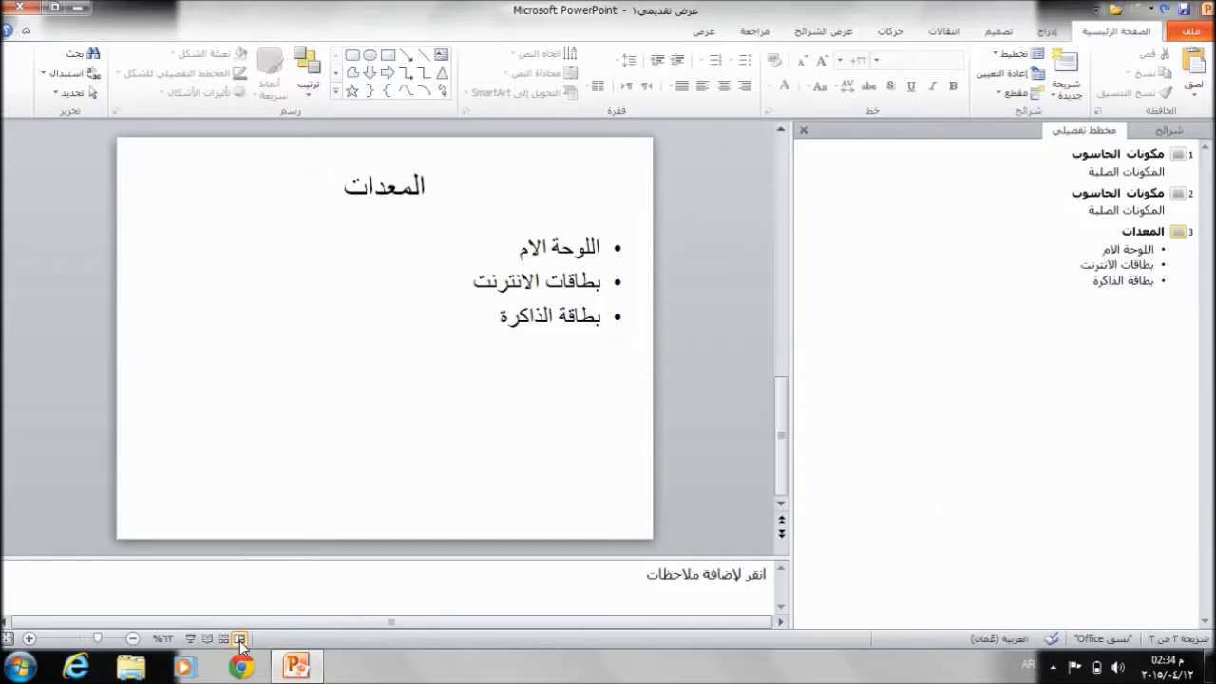
Step: Restore slide thumbnails and preview the deck in Slide Sorter and Reading View
{"action": "left_click", "coordinate": [1155, 134]}
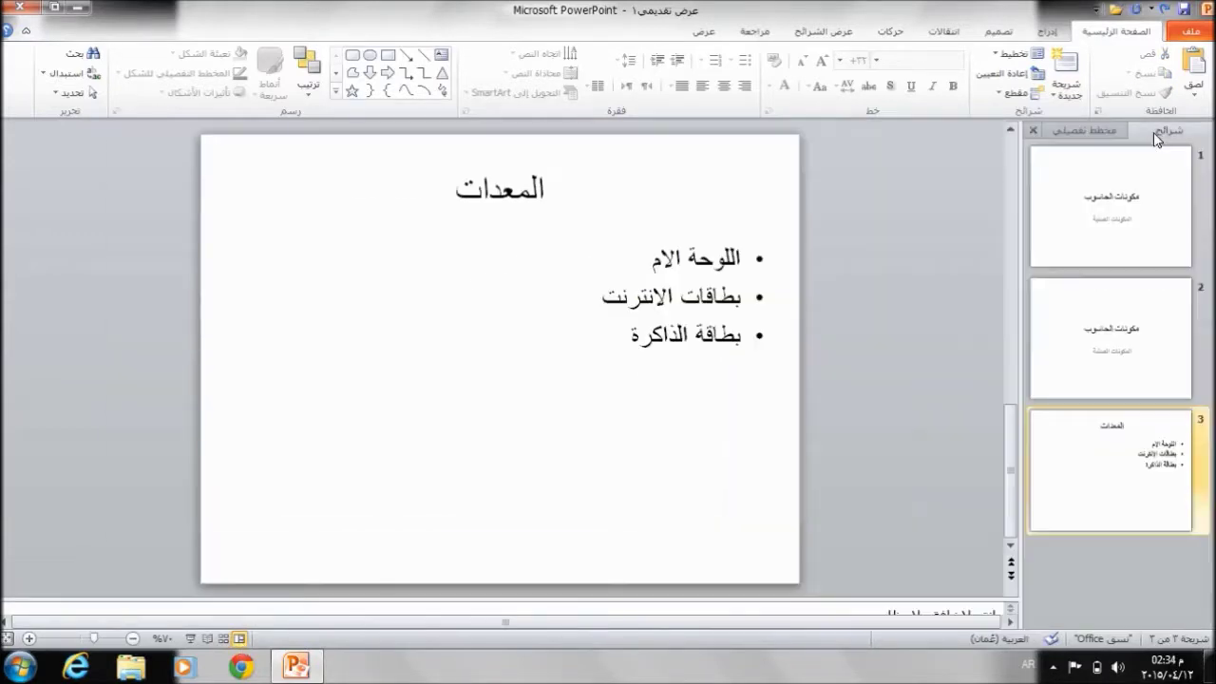
{"action": "left_click", "coordinate": [222, 638]}
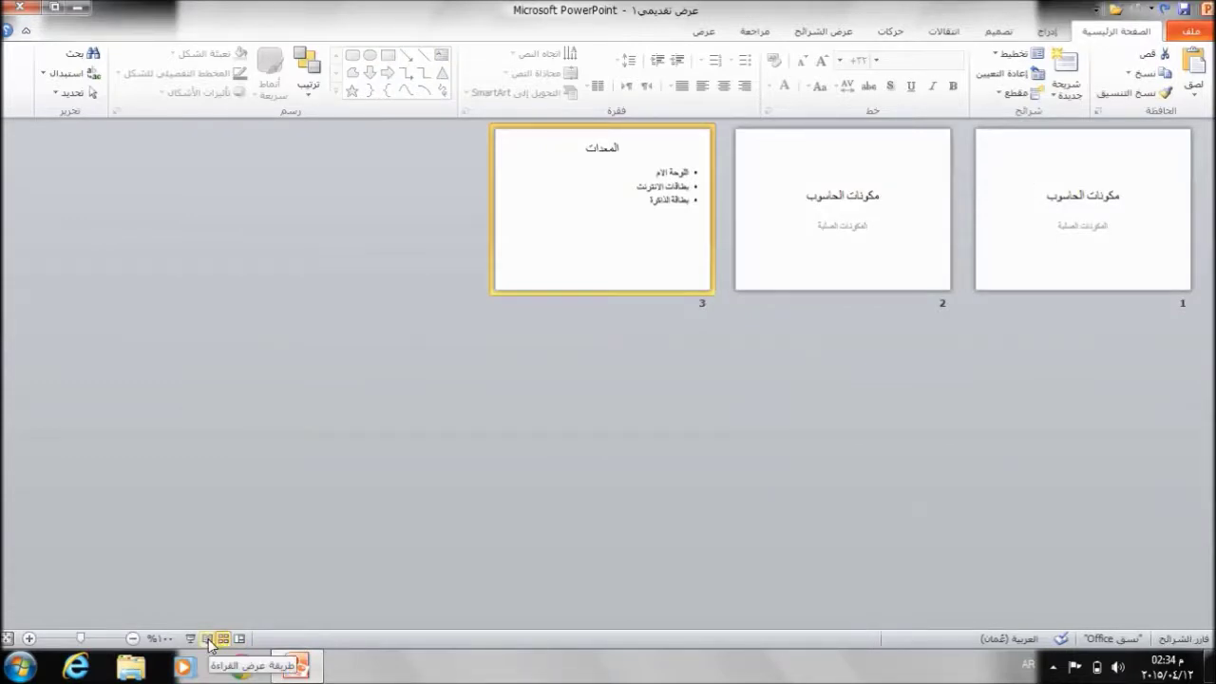
{"action": "left_click", "coordinate": [208, 639]}
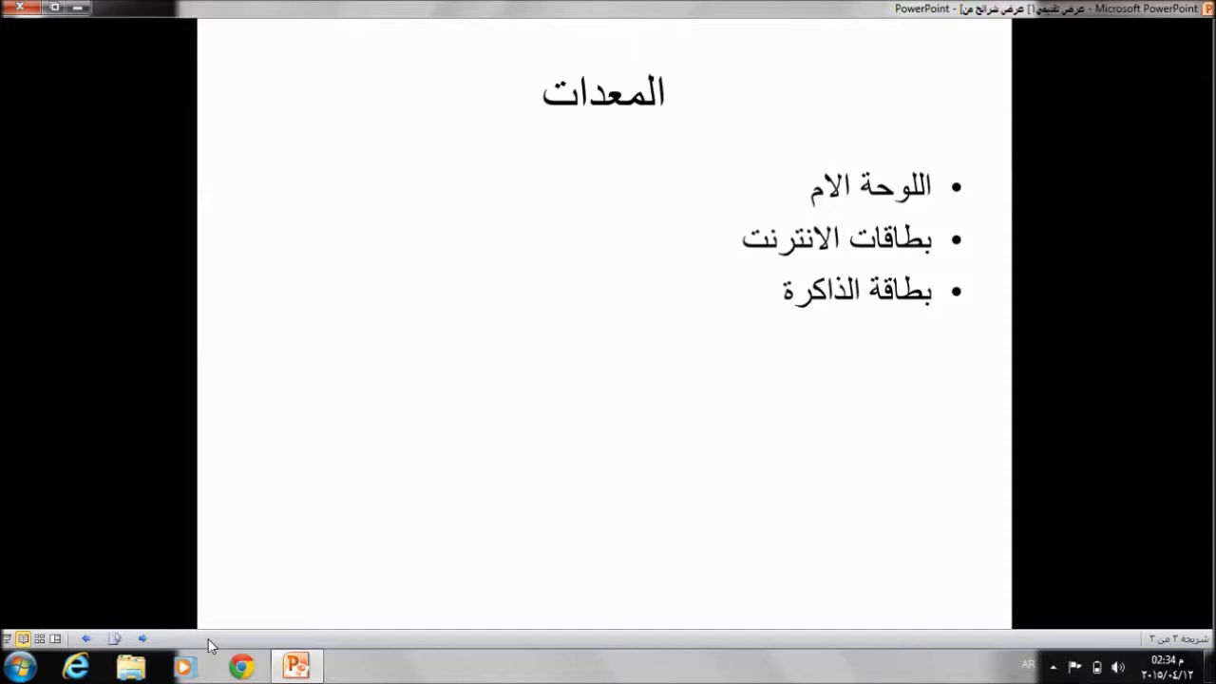
{"action": "key", "text": "Escape"}
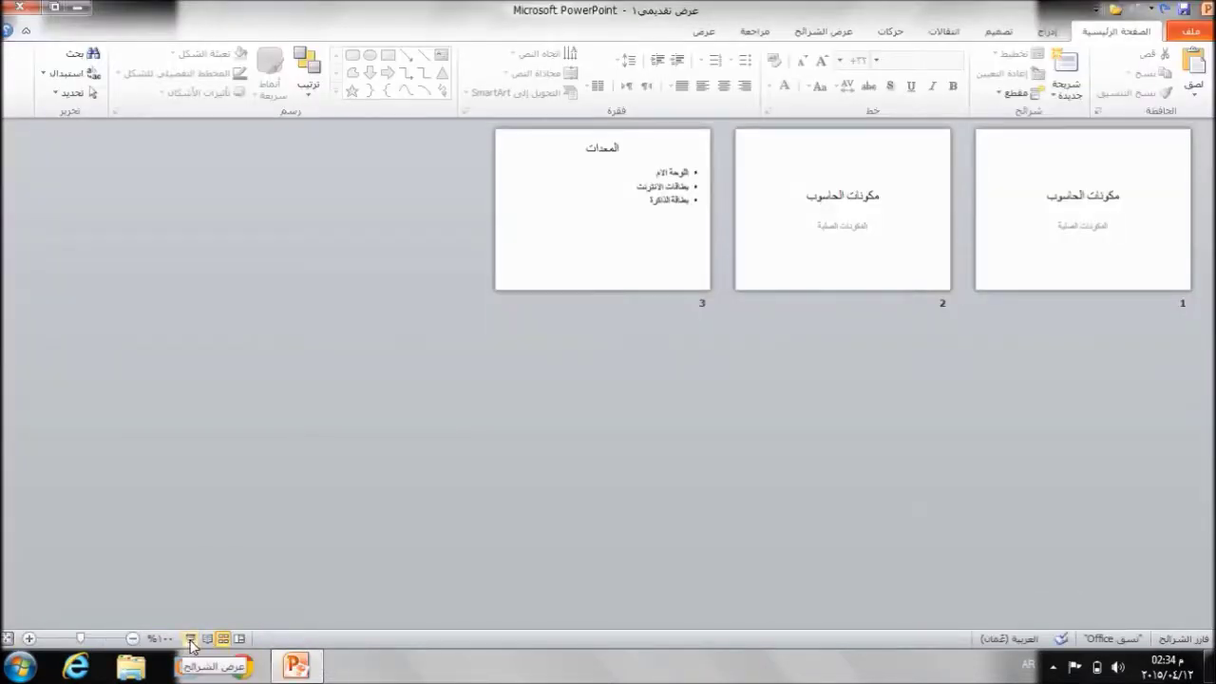
Step: Run the slide show through all three slides, adjust the zoom, and return to Normal view
{"action": "left_click", "coordinate": [190, 639]}
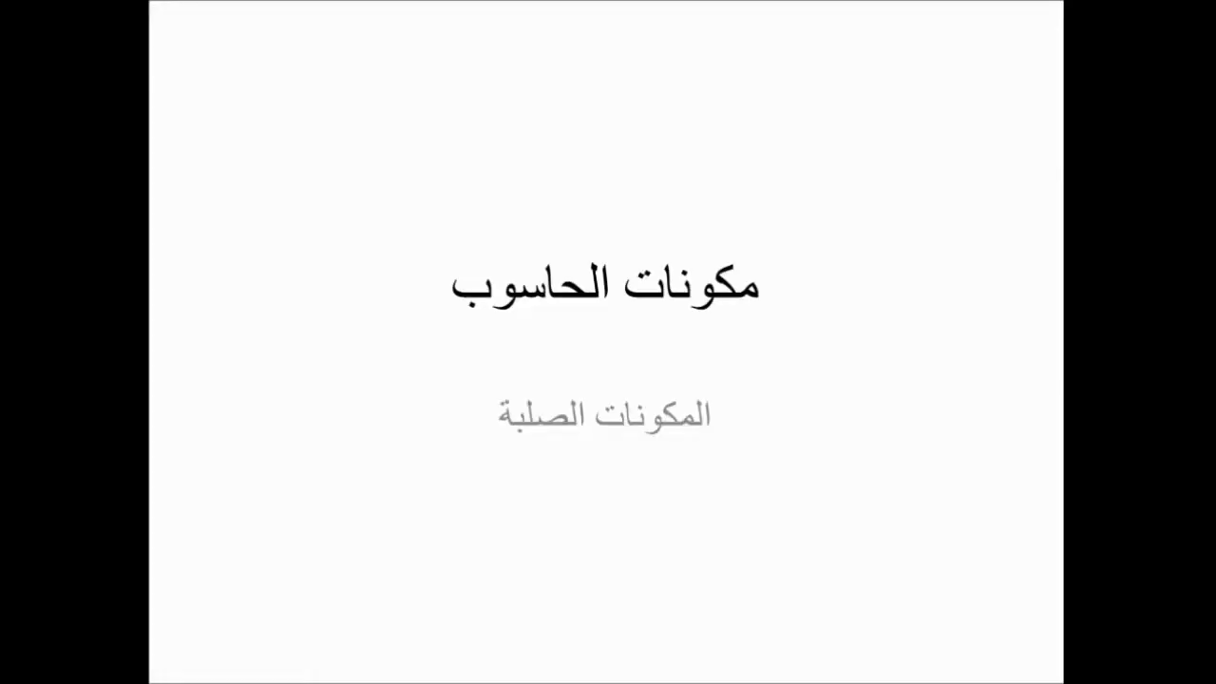
{"action": "key", "text": "Right"}
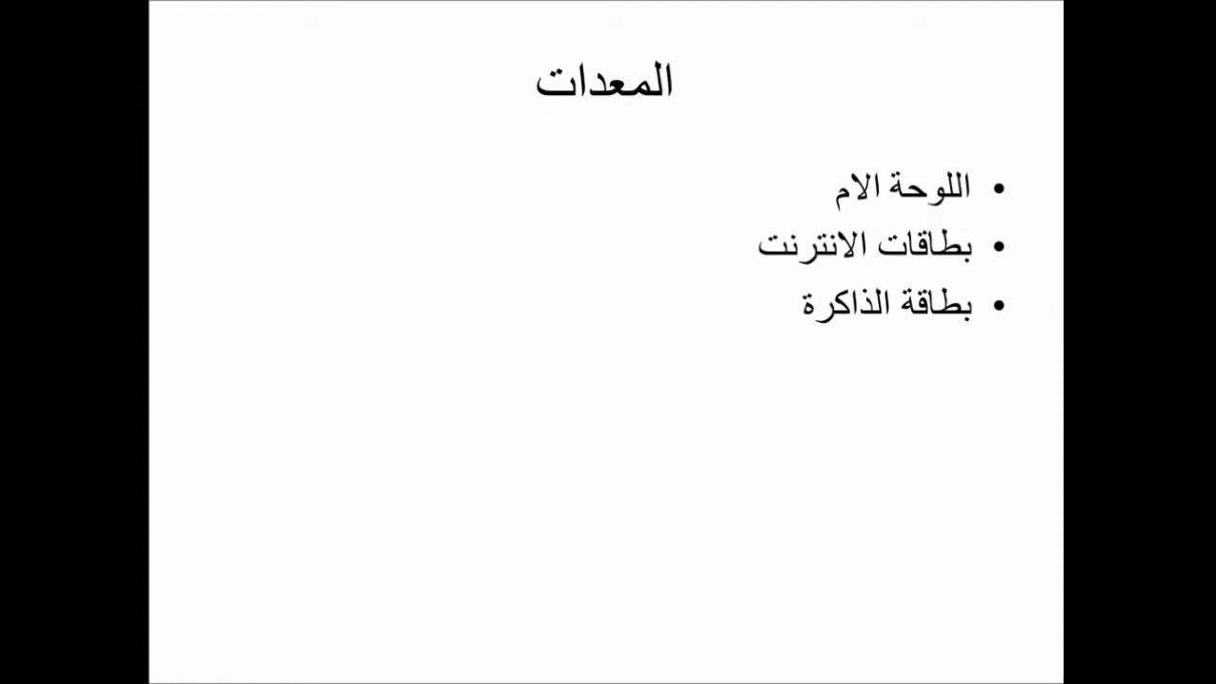
{"action": "key", "text": "Right"}
{"action": "key", "text": "Right"}
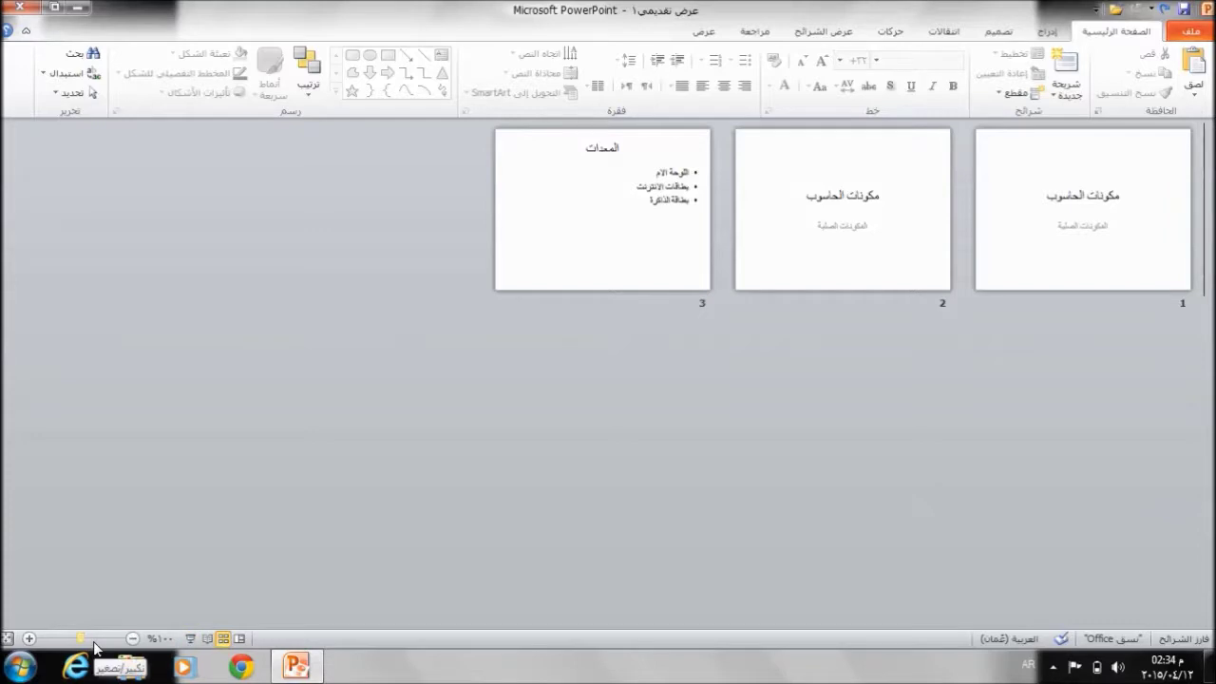
{"action": "mouse_move", "coordinate": [80, 638]}
{"action": "left_mouse_down"}
{"action": "mouse_move", "coordinate": [68, 639]}
{"action": "mouse_move", "coordinate": [85, 641]}
{"action": "left_mouse_up"}
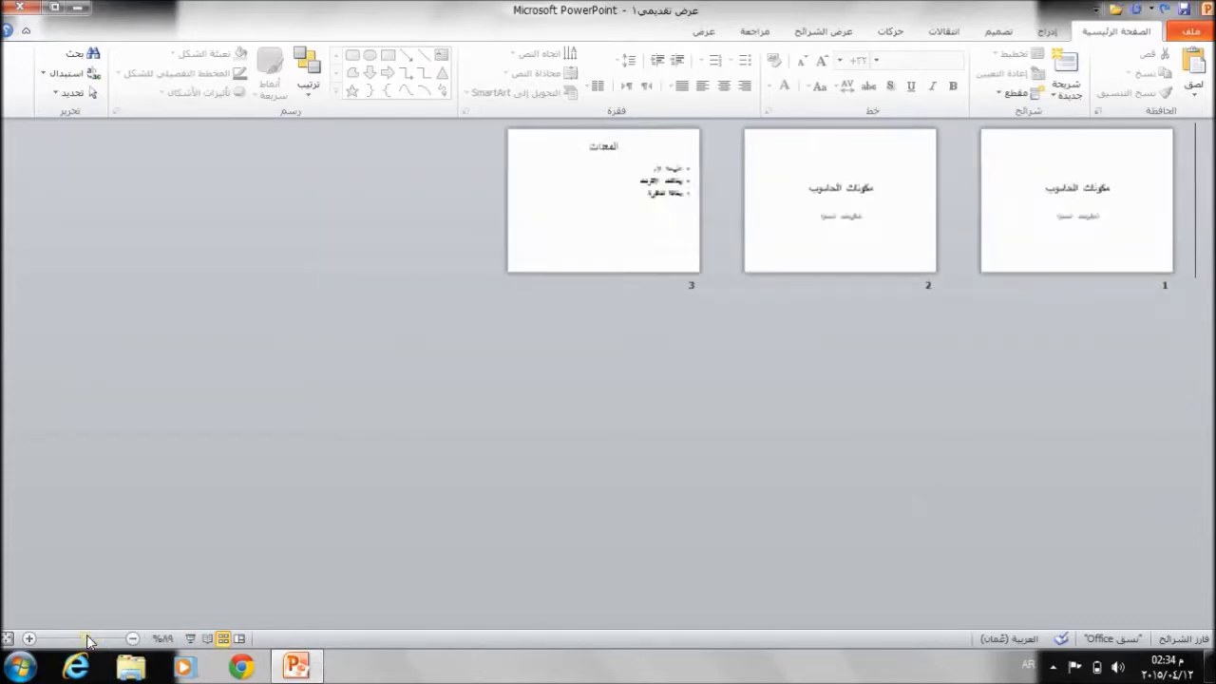
{"action": "left_click", "coordinate": [238, 639]}
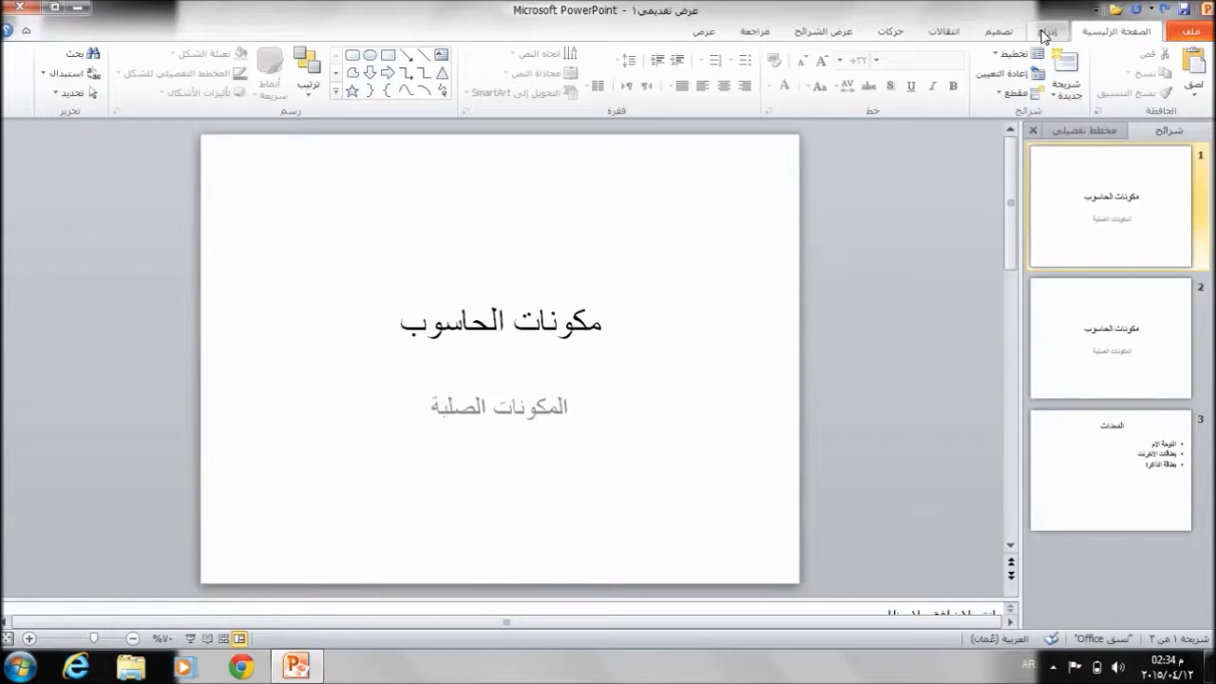
Step: Apply a fixed date, slide numbers and footer مكونات الحاسوب to all slides except the title slide
{"action": "left_click", "coordinate": [1046, 34]}
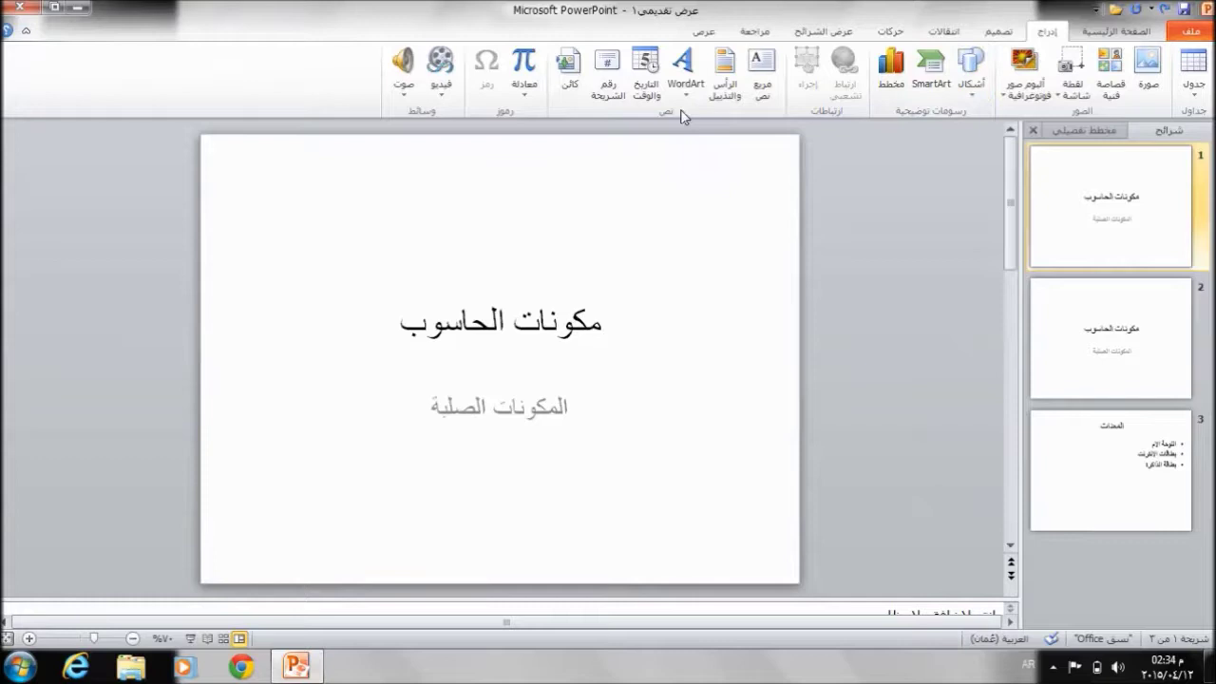
{"action": "left_click", "coordinate": [717, 83]}
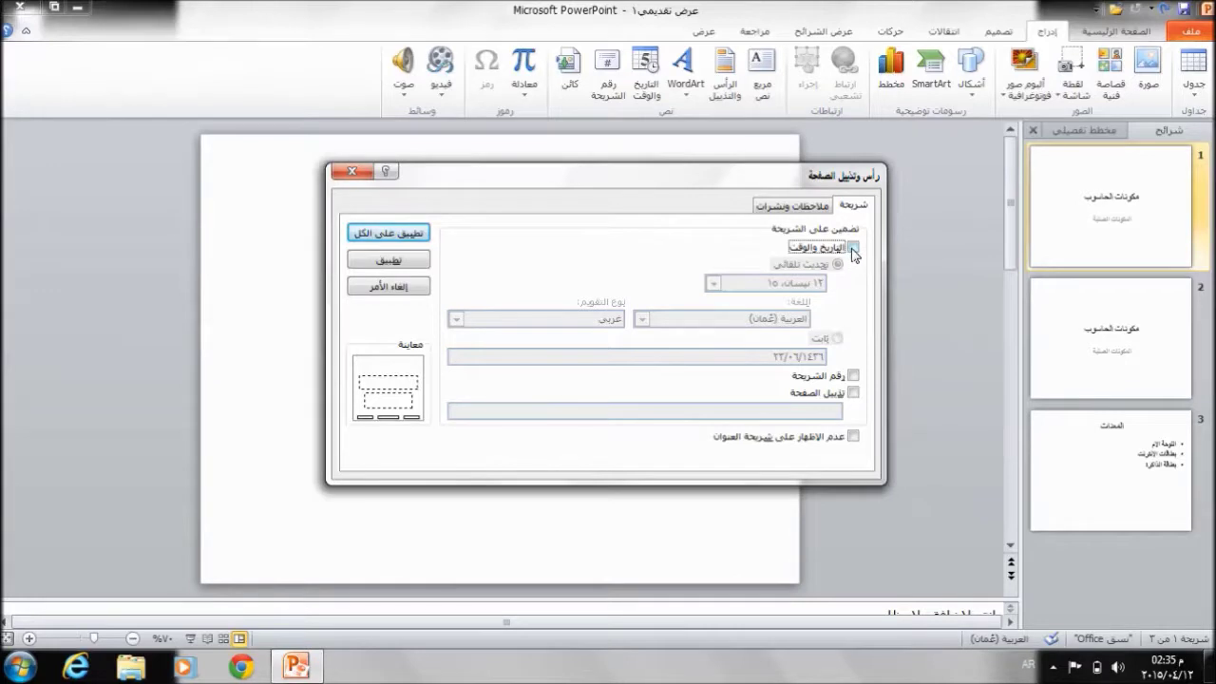
{"action": "left_click", "coordinate": [853, 248]}
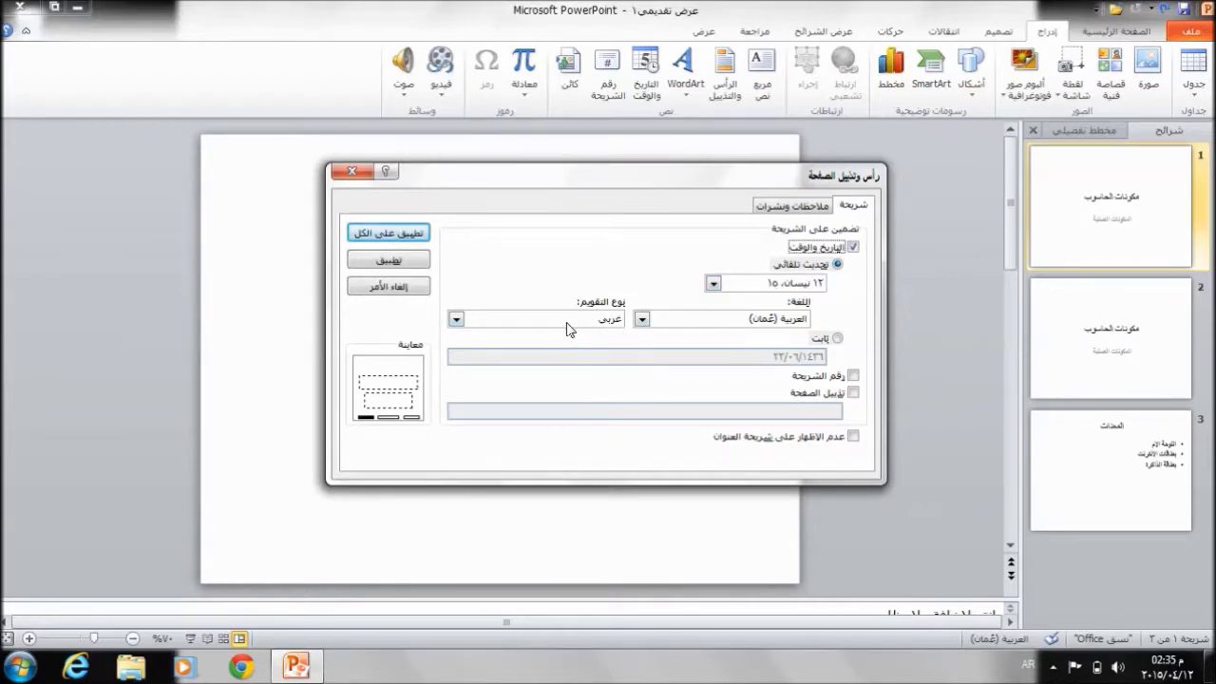
{"action": "left_click", "coordinate": [837, 340]}
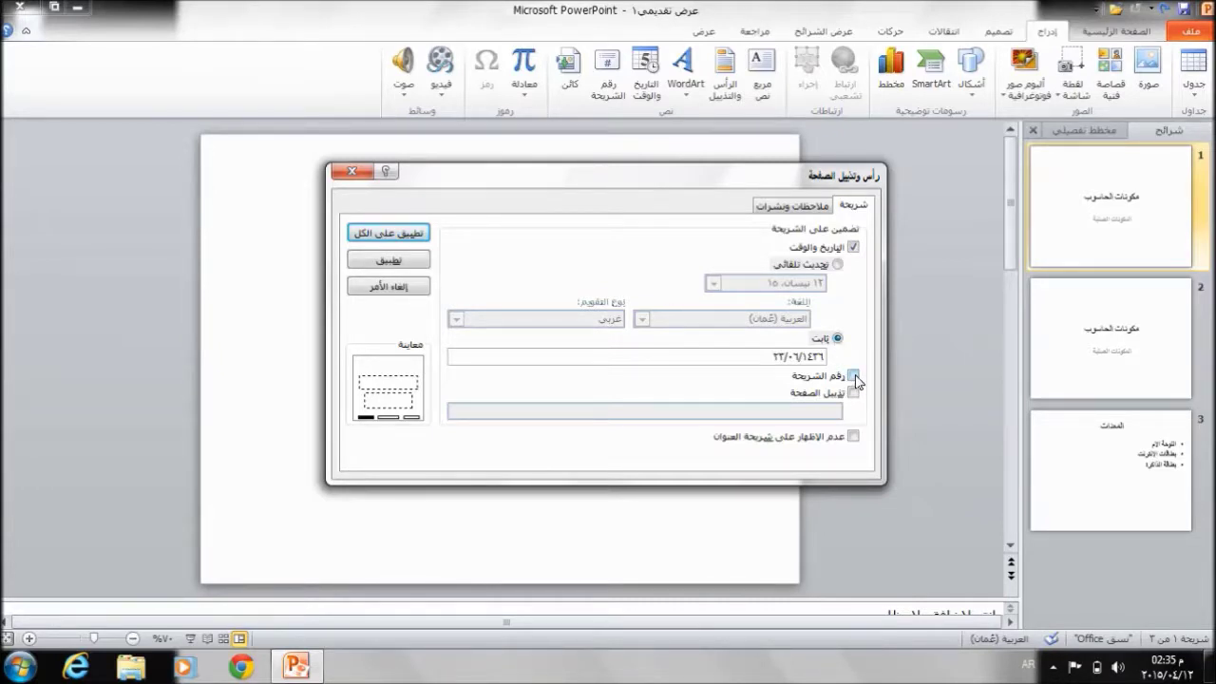
{"action": "left_click", "coordinate": [854, 377]}
{"action": "left_click", "coordinate": [852, 393]}
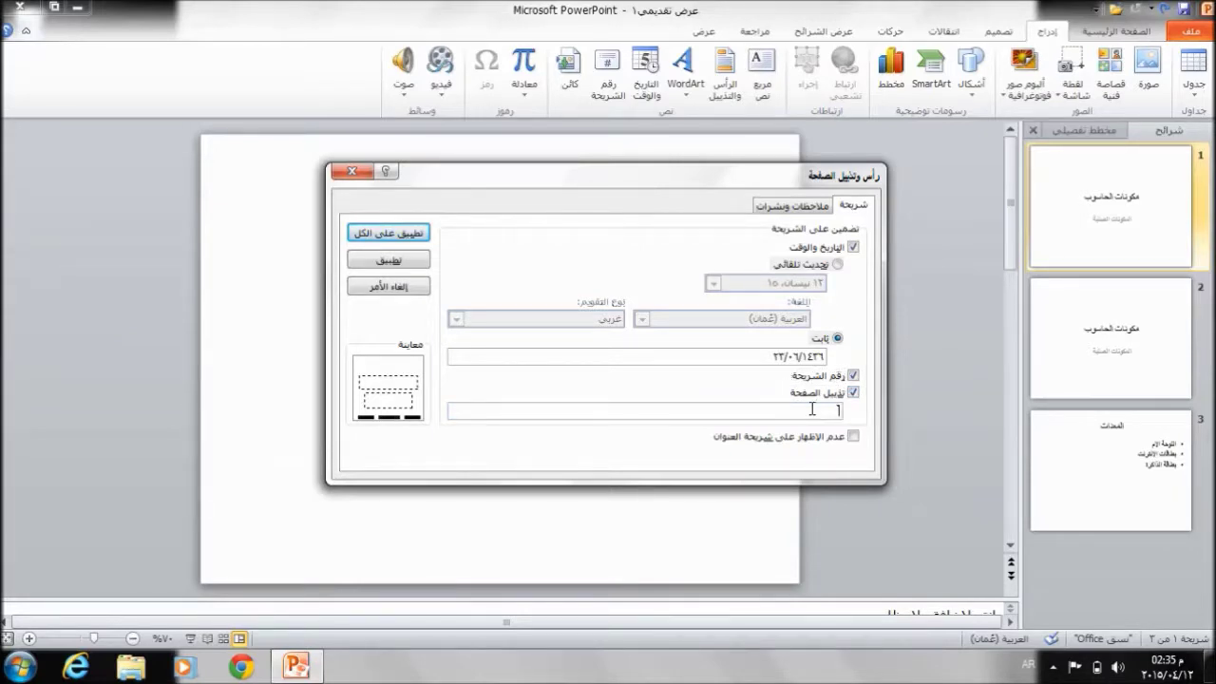
{"action": "type", "text": "مكونات الحاسوب"}
{"action": "left_click", "coordinate": [853, 437]}
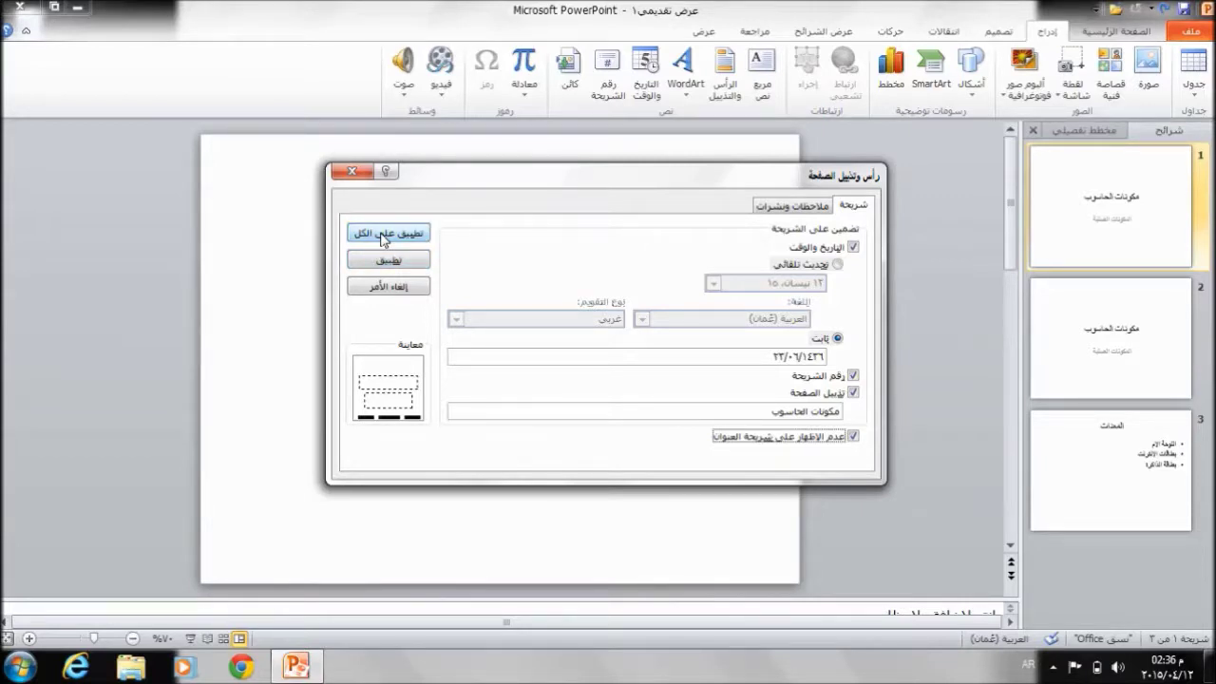
{"action": "left_click", "coordinate": [383, 239]}
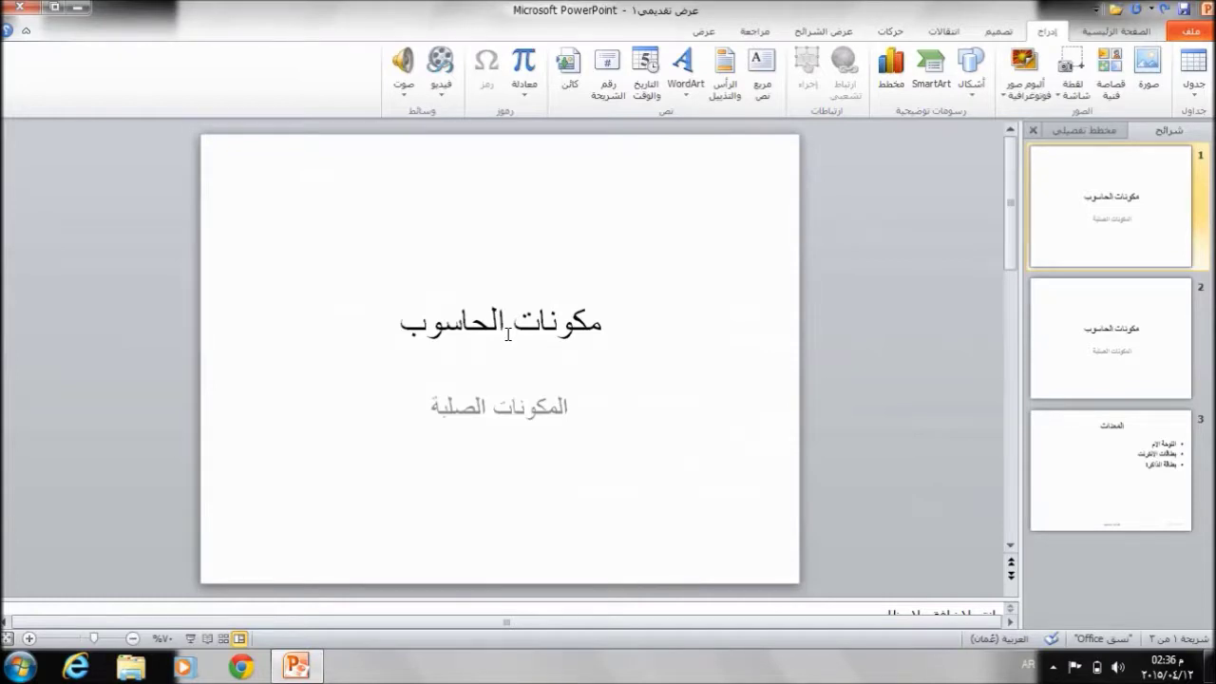
Step: Open slide 3, المعدات, and show the Design tab's themes
{"action": "scroll", "coordinate": [508, 334], "scroll_direction": "down", "scroll_amount": 1}
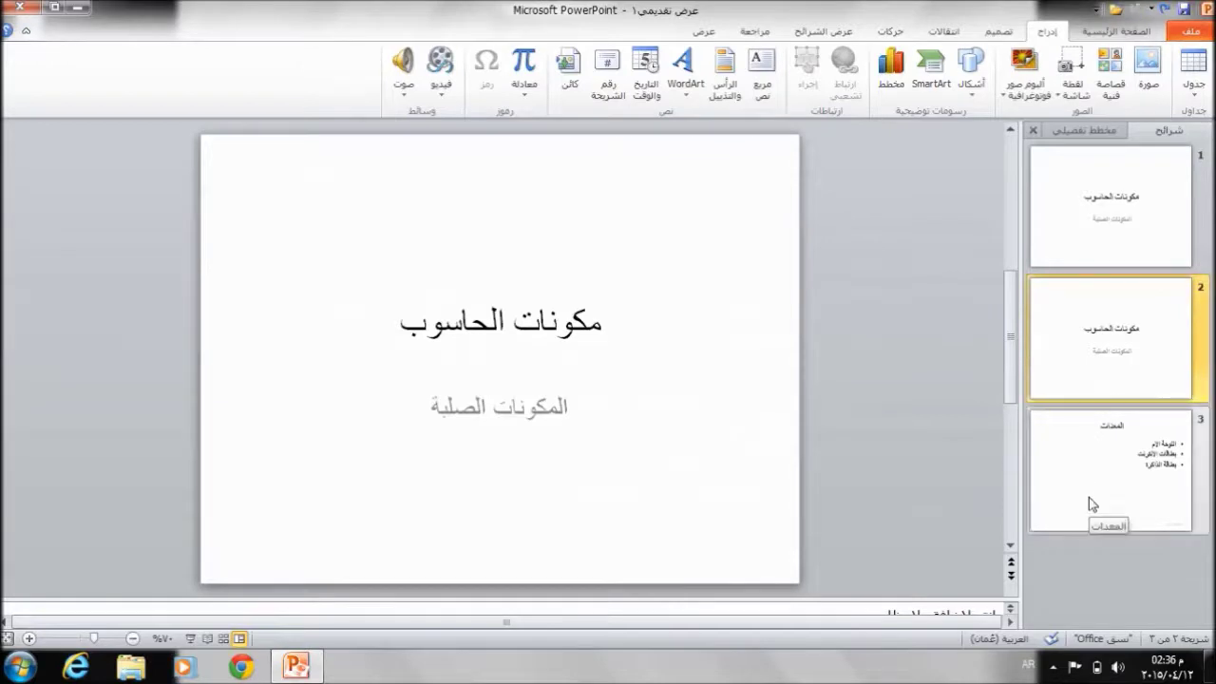
{"action": "left_click", "coordinate": [1144, 485]}
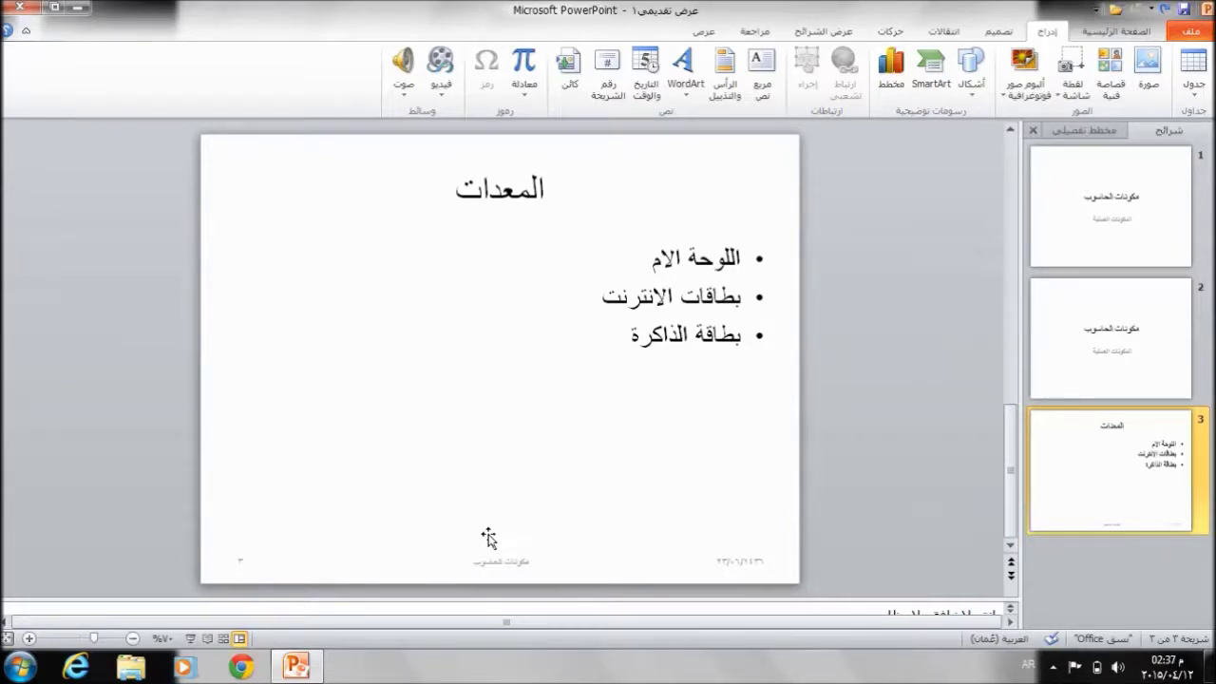
{"action": "left_click", "coordinate": [1008, 36]}
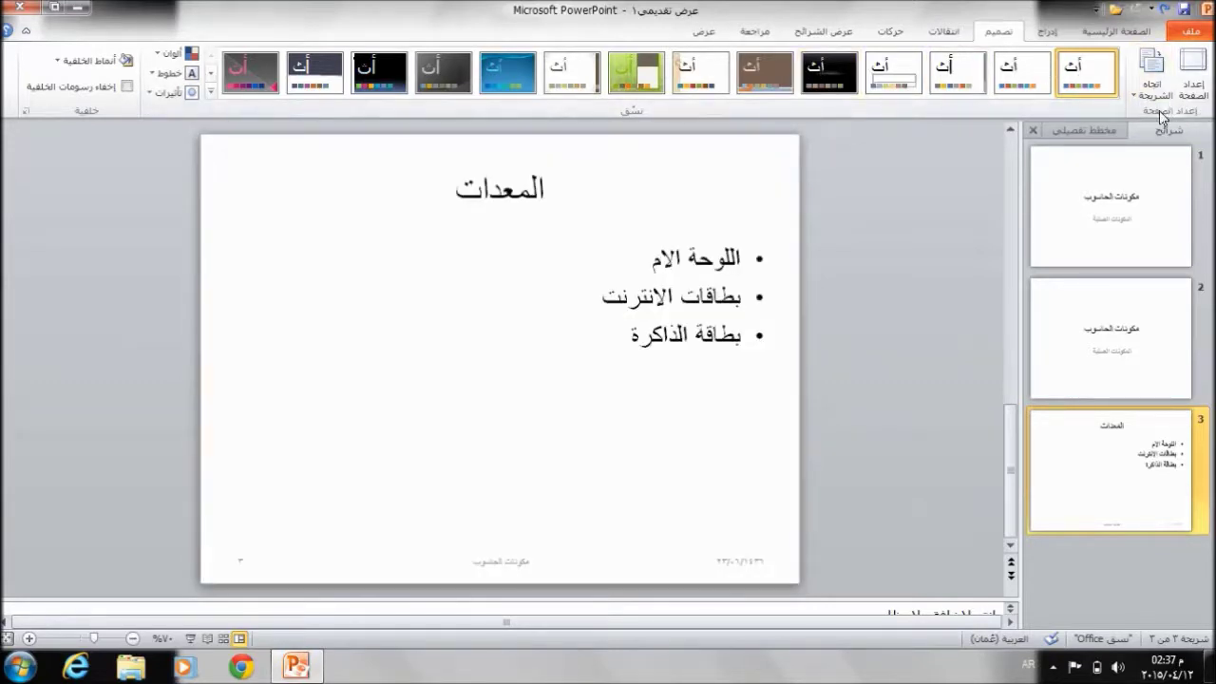
Step: Make the slides portrait, then briefly switch notes and handouts to landscape
{"action": "left_click", "coordinate": [1194, 68]}
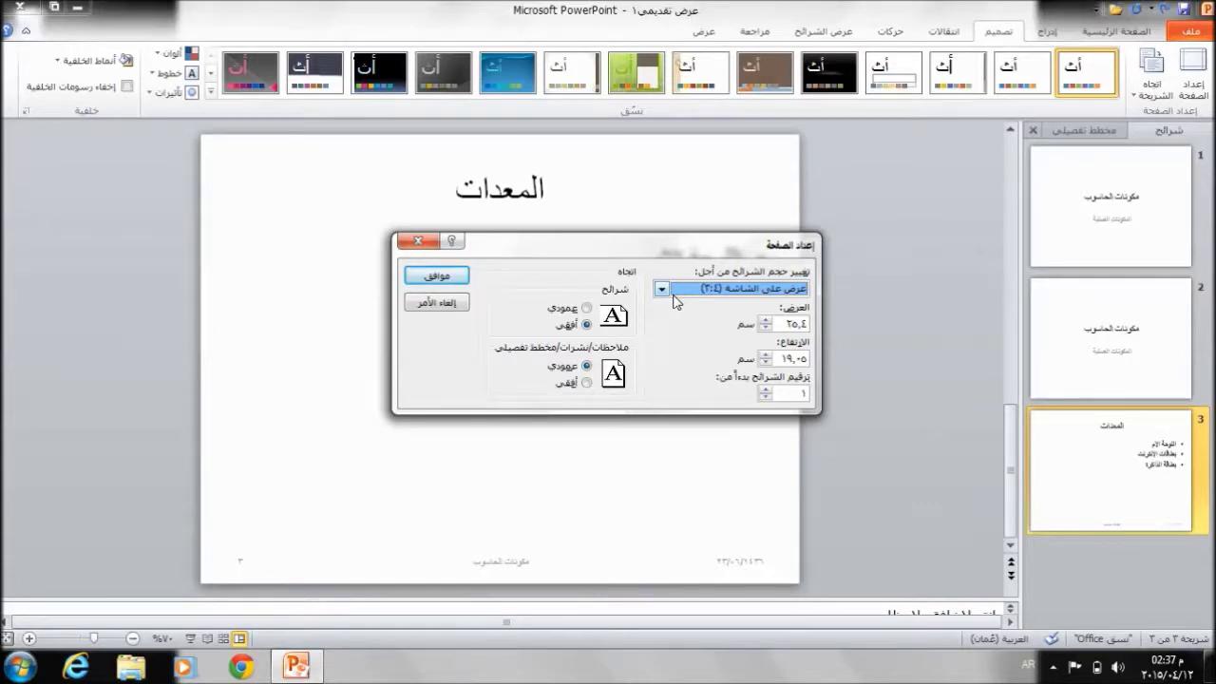
{"action": "left_click", "coordinate": [586, 309]}
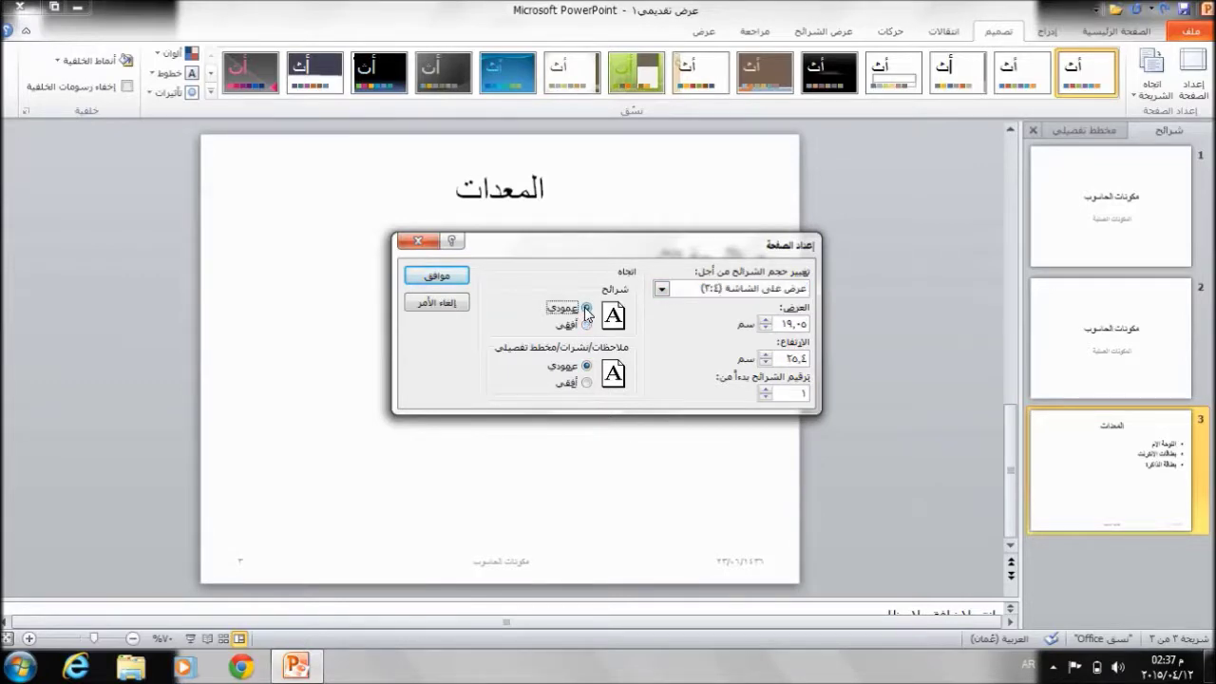
{"action": "left_click", "coordinate": [422, 278]}
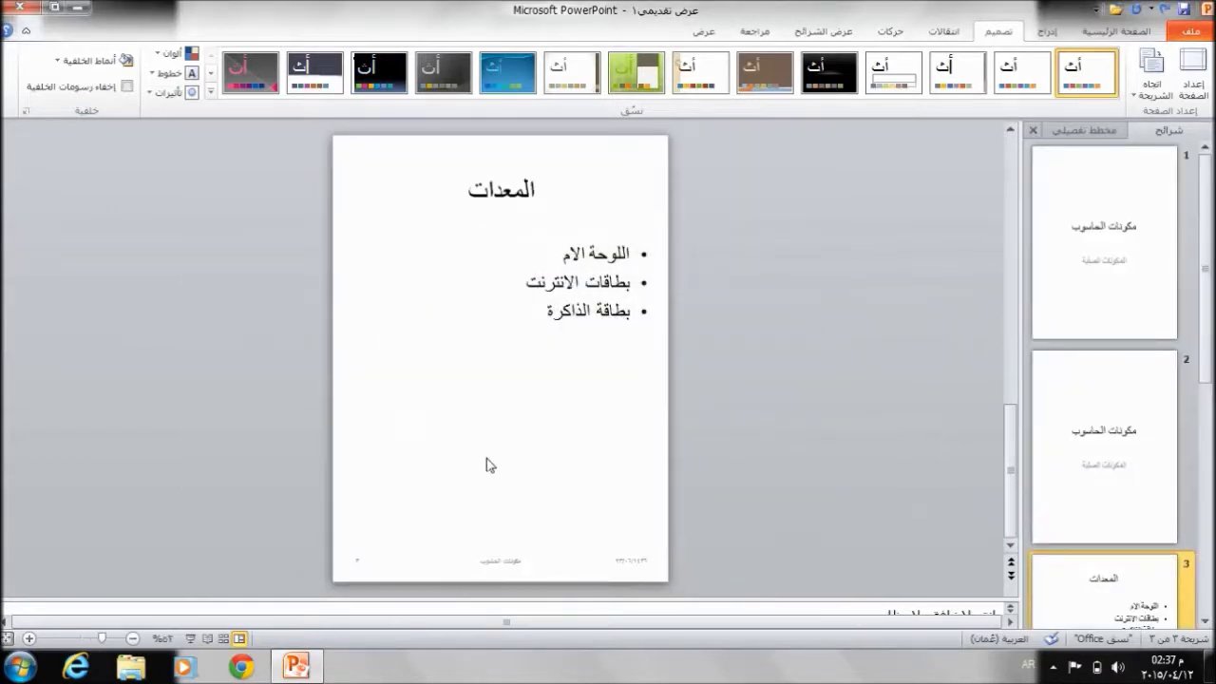
{"action": "left_click", "coordinate": [1202, 65]}
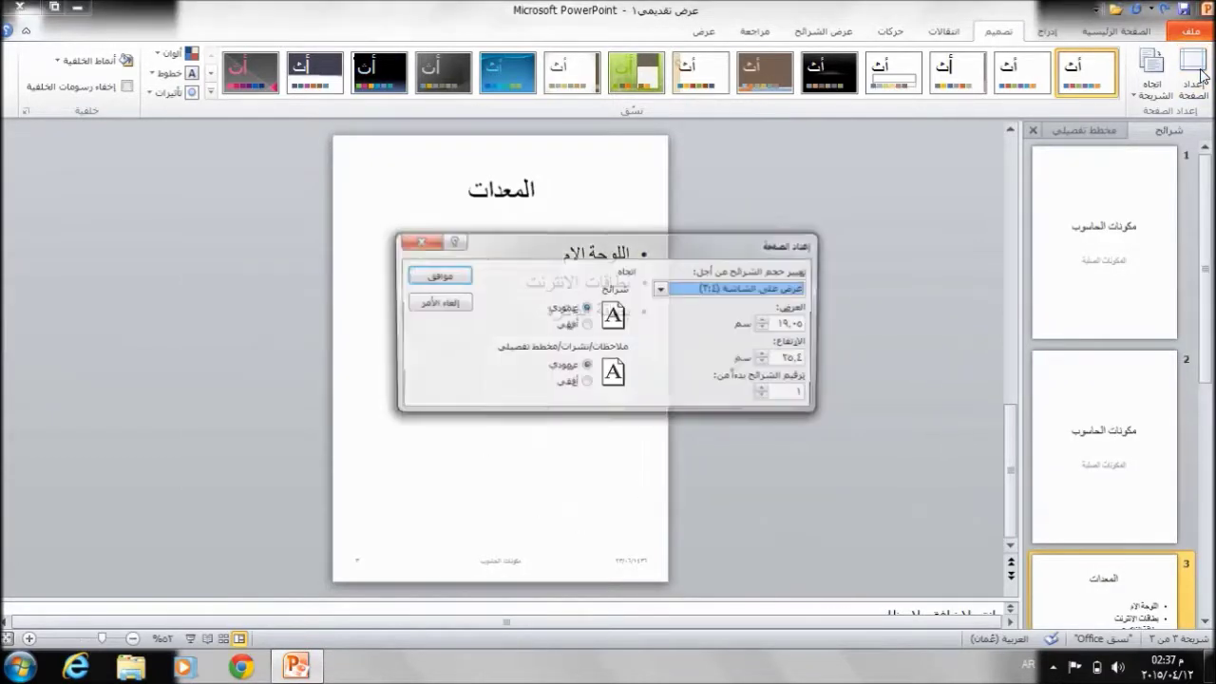
{"action": "left_click", "coordinate": [586, 383]}
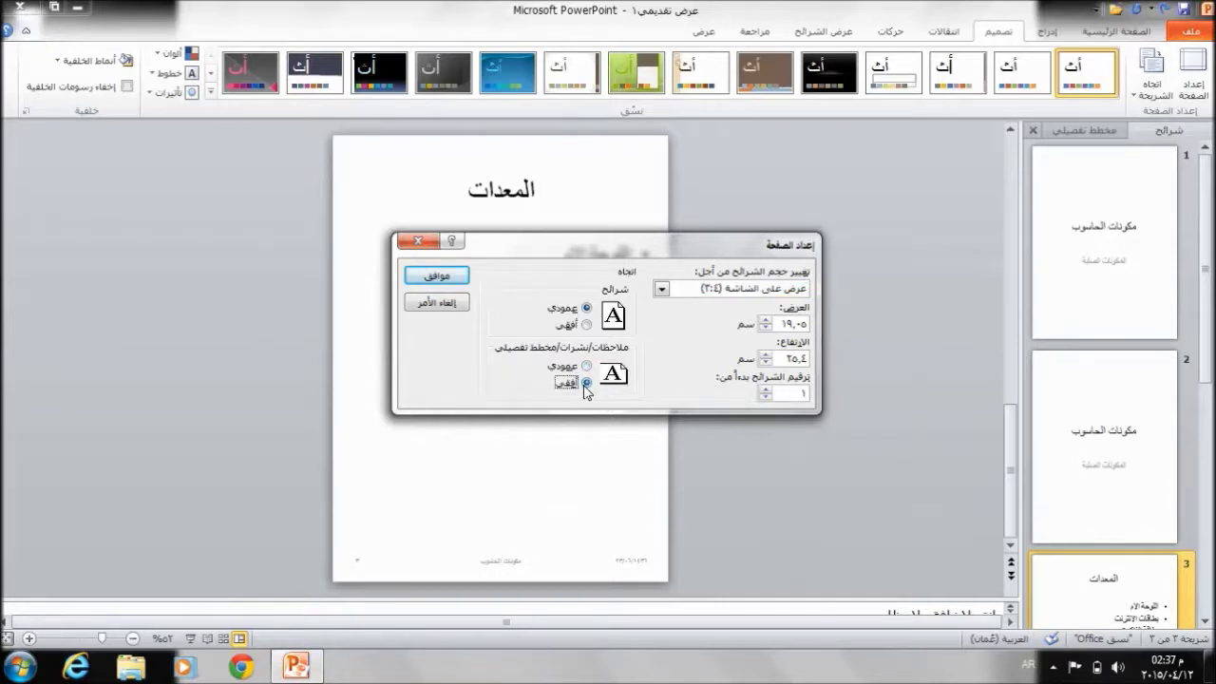
{"action": "left_click", "coordinate": [434, 277]}
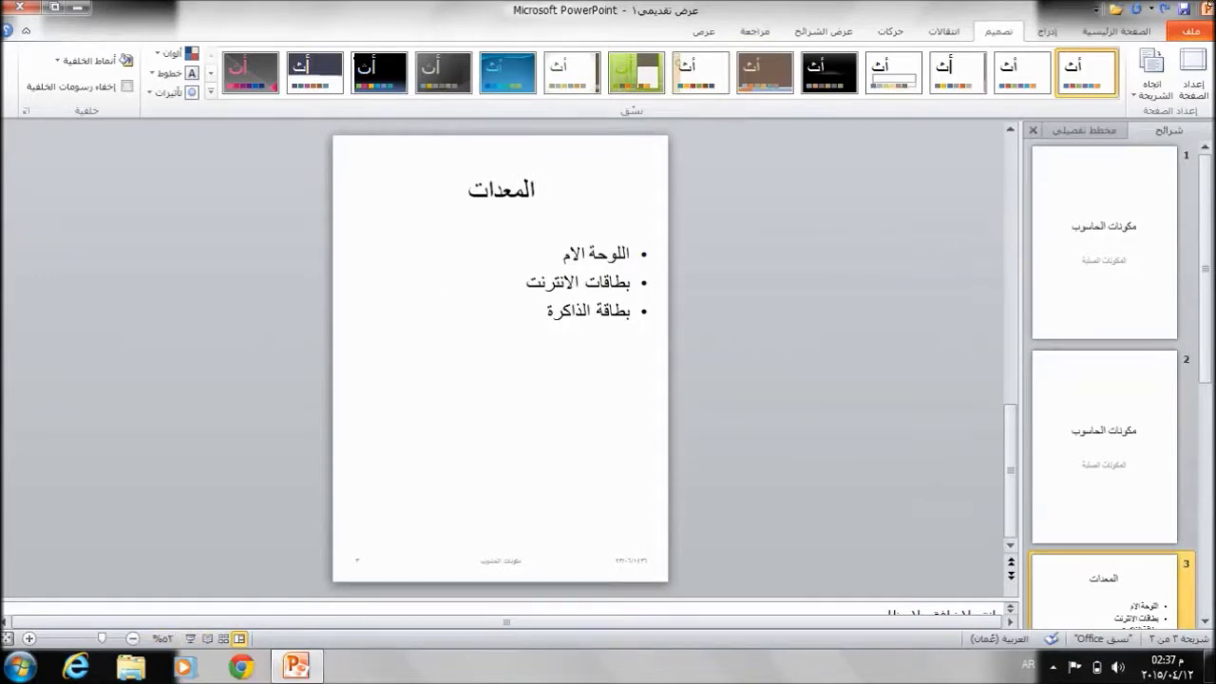
Step: Return notes to portrait, start slide numbers at 4, and enlarge slides to 19.7 × 25.8 cm
{"action": "left_click", "coordinate": [1193, 90]}
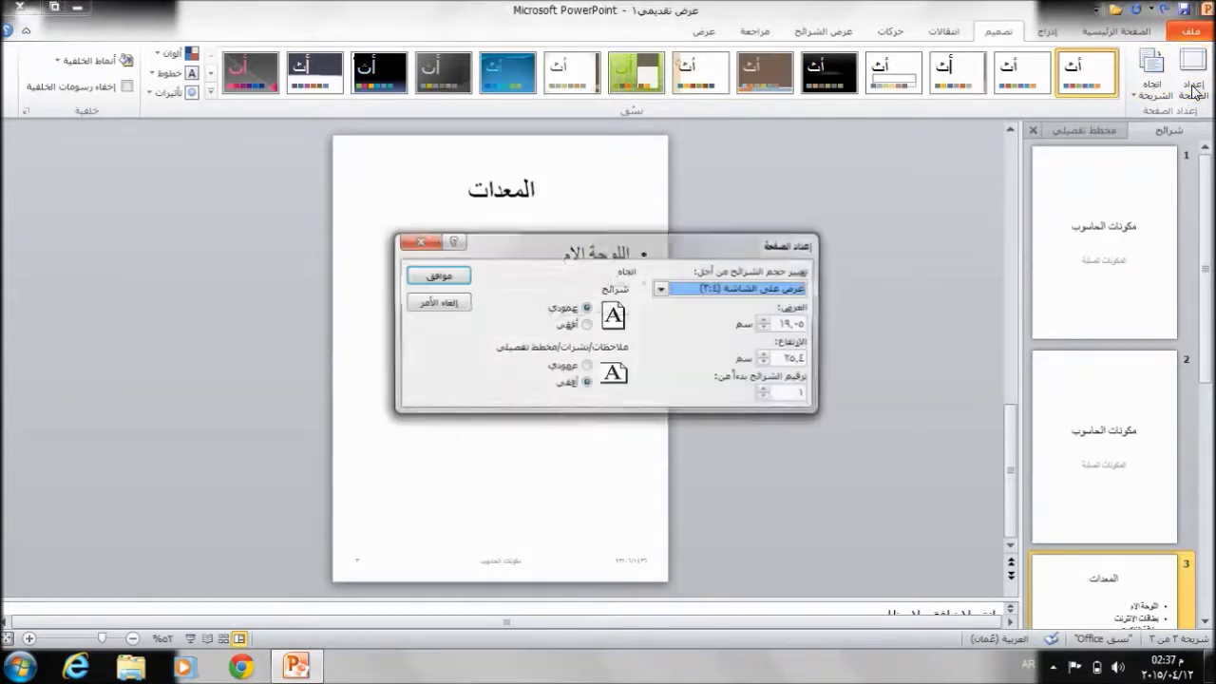
{"action": "left_click", "coordinate": [586, 366]}
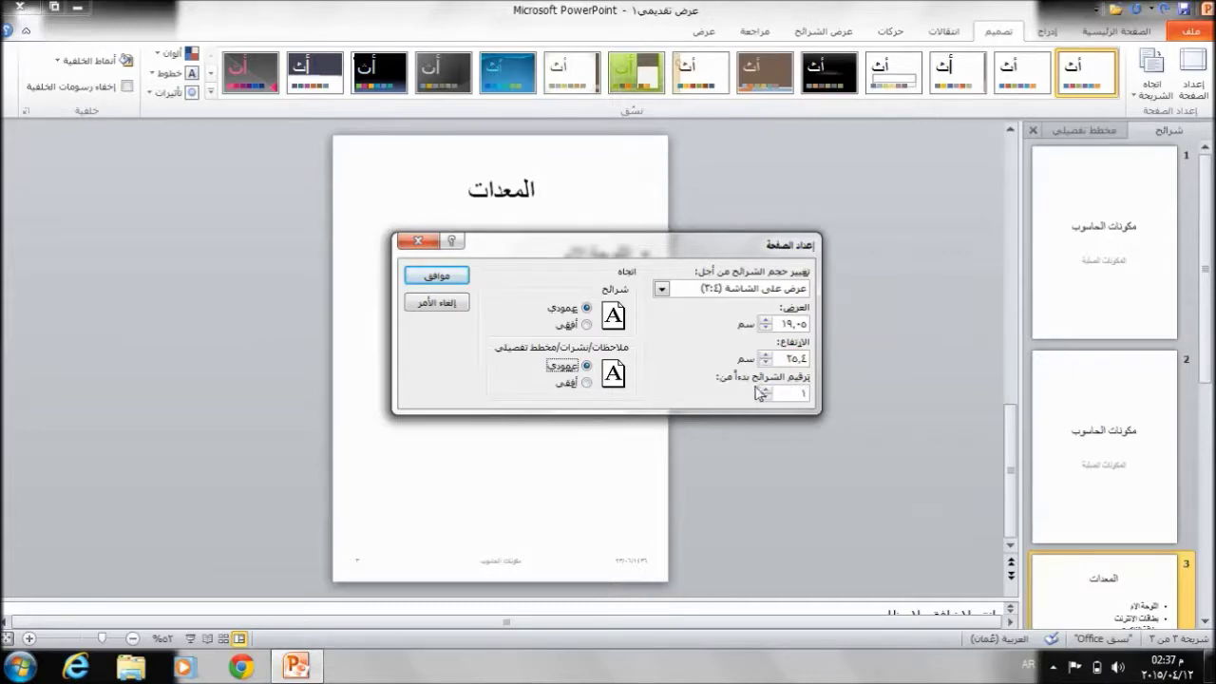
{"action": "left_click", "coordinate": [763, 391]}
{"action": "type", "text": "4"}
{"action": "left_click", "coordinate": [766, 322]}
{"action": "left_click", "coordinate": [766, 322]}
{"action": "left_click", "coordinate": [765, 322]}
{"action": "left_click", "coordinate": [766, 355]}
{"action": "left_click", "coordinate": [765, 355]}
{"action": "left_click", "coordinate": [765, 355]}
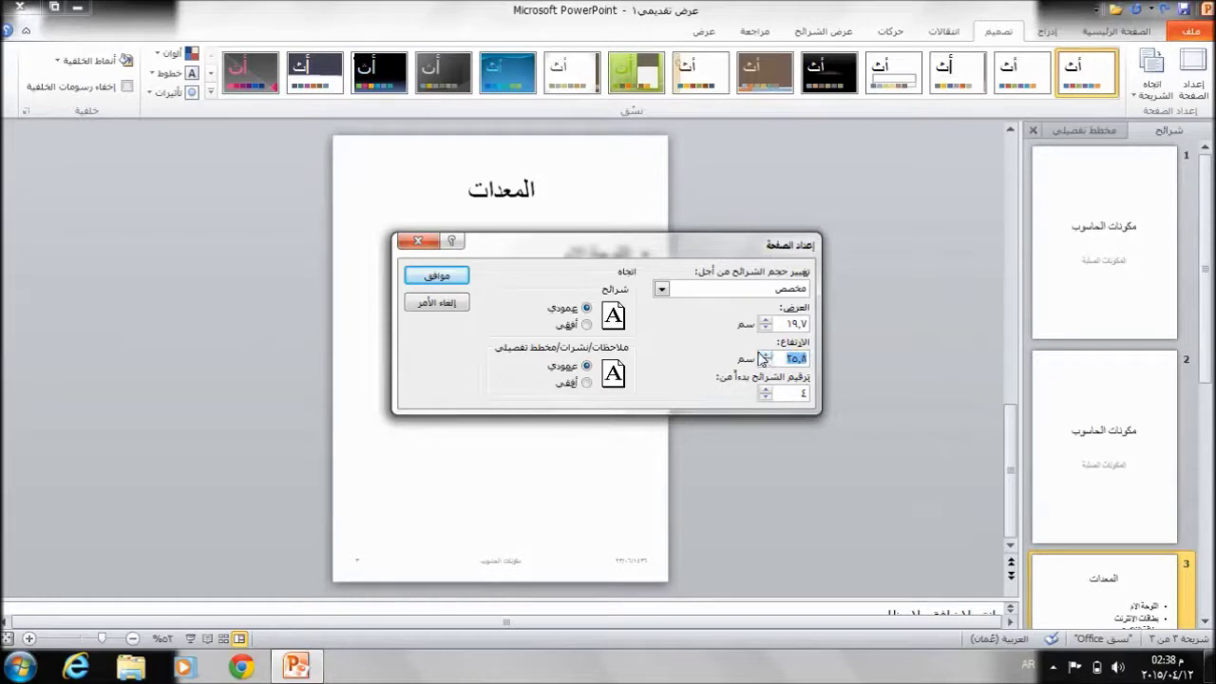
{"action": "left_click", "coordinate": [443, 279]}
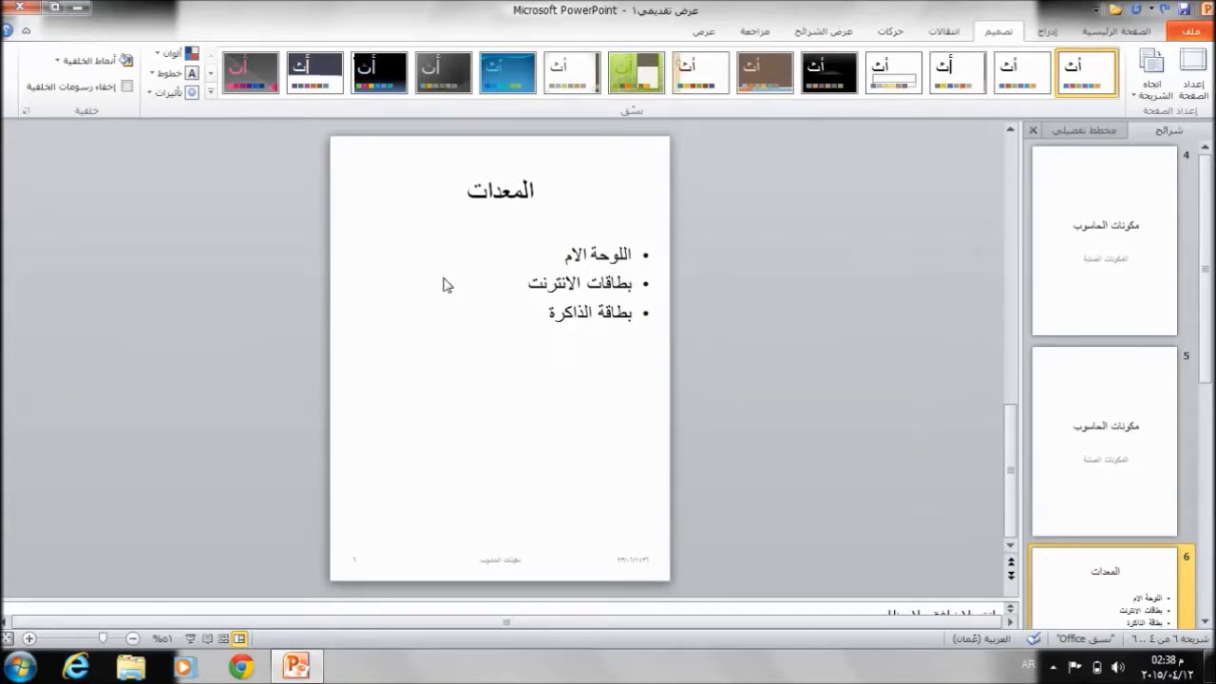
{"action": "scroll", "coordinate": [447, 283], "scroll_direction": "up", "scroll_amount": 1}
{"action": "scroll", "coordinate": [447, 283], "scroll_direction": "down", "scroll_amount": 1}
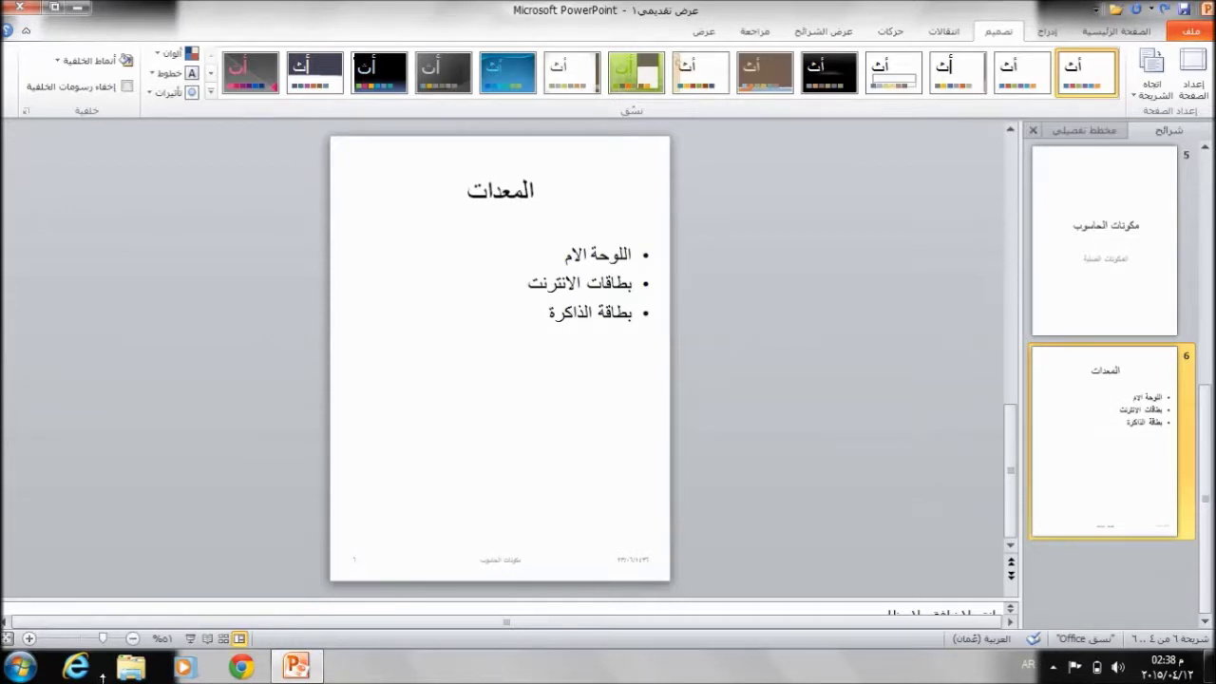
{"action": "left_click_drag", "start_coordinate": [101, 638], "coordinate": [88, 638]}
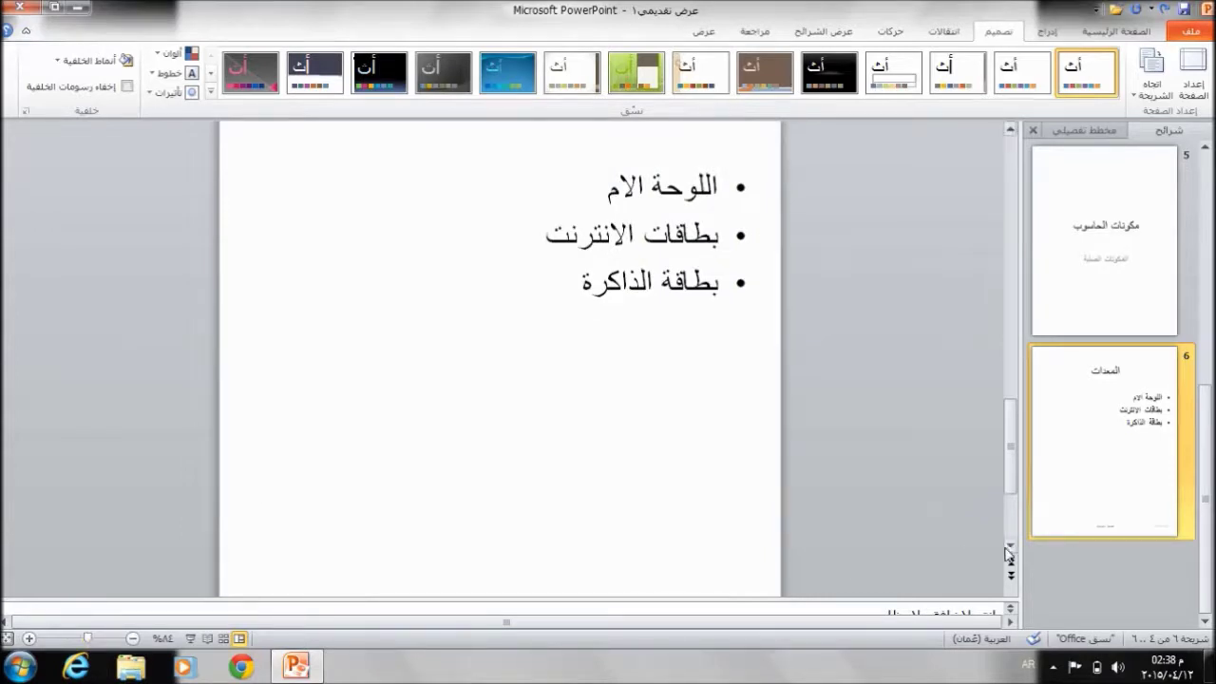
{"action": "left_click", "coordinate": [1010, 549]}
{"action": "left_click", "coordinate": [1009, 553]}
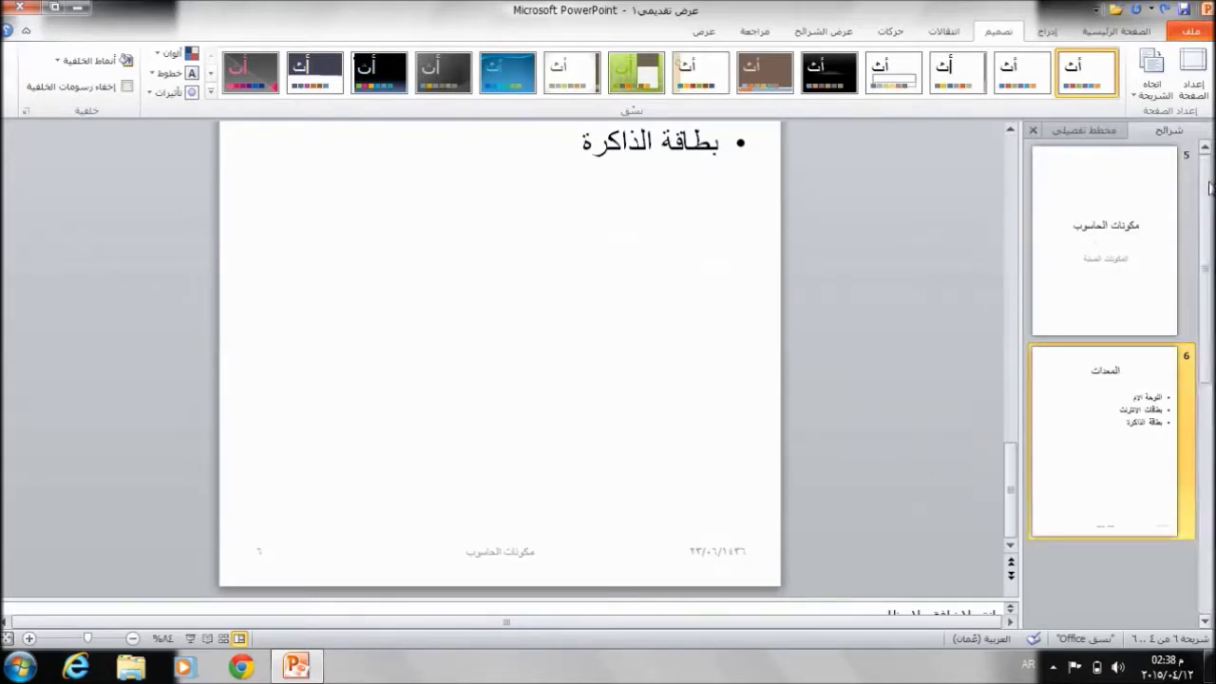
{"action": "scroll", "coordinate": [1209, 187], "scroll_direction": "up", "scroll_amount": 2}
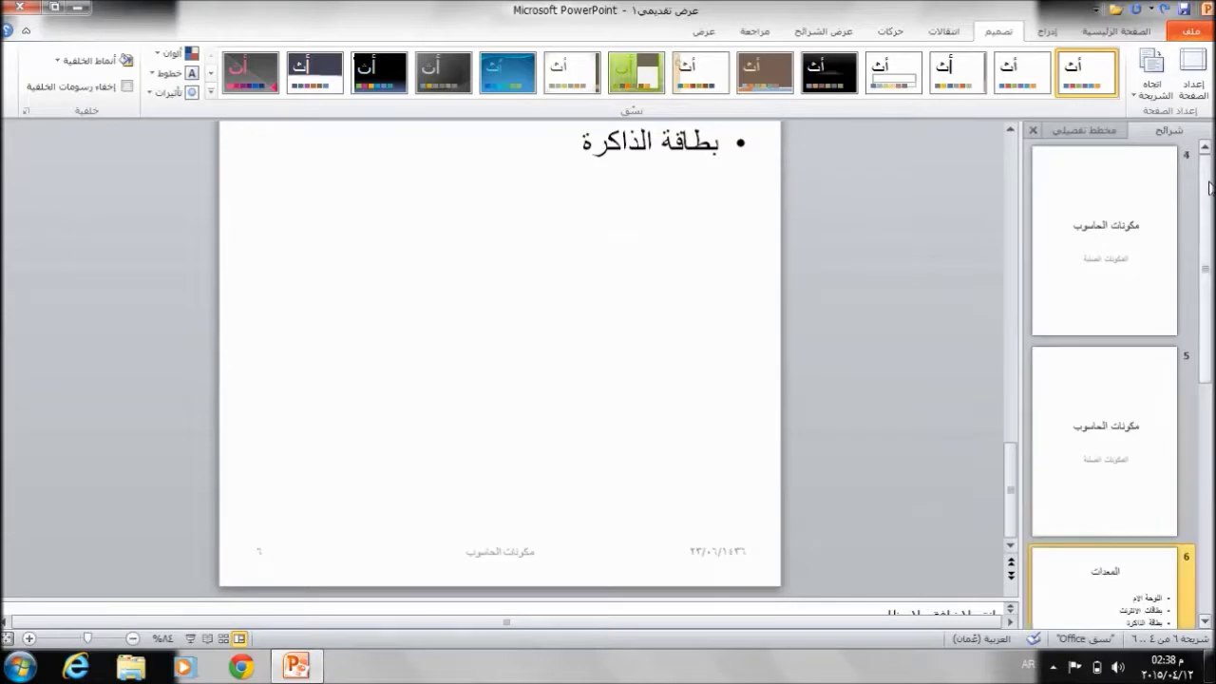
{"action": "left_click", "coordinate": [1073, 254]}
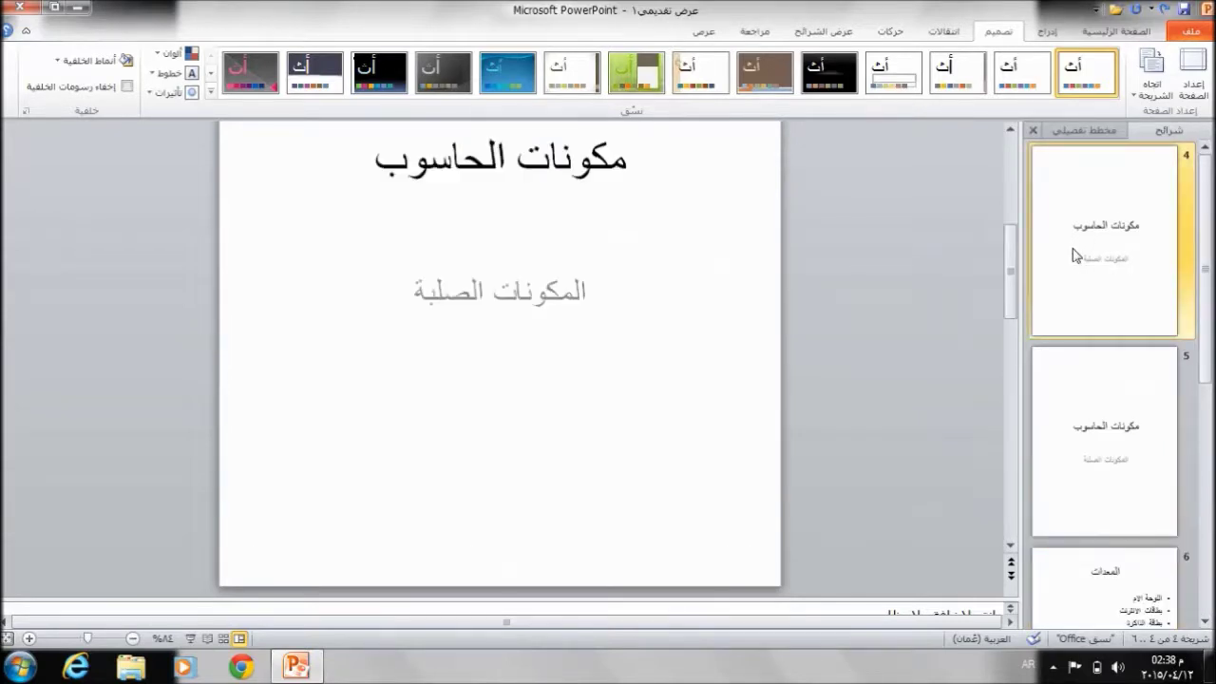
{"action": "key", "text": "Down"}
{"action": "key", "text": "Down"}
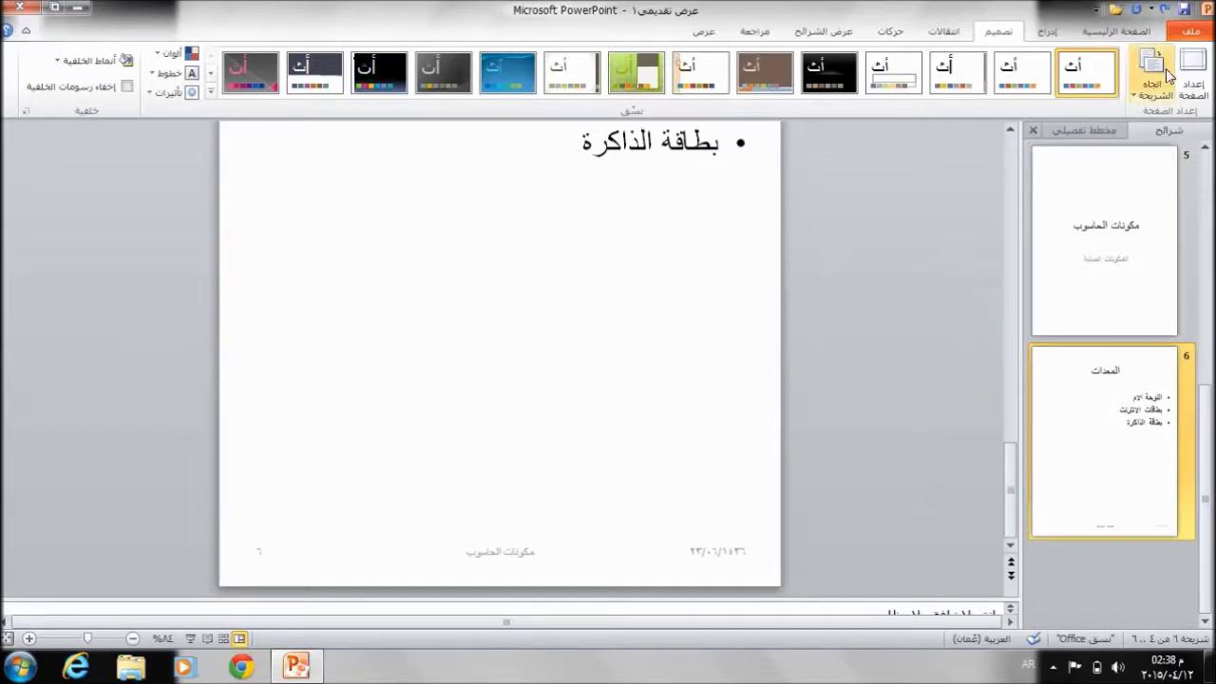
Step: Switch slides to landscape with numbering from 1, then zoom out to the whole slide
{"action": "left_click", "coordinate": [1191, 83]}
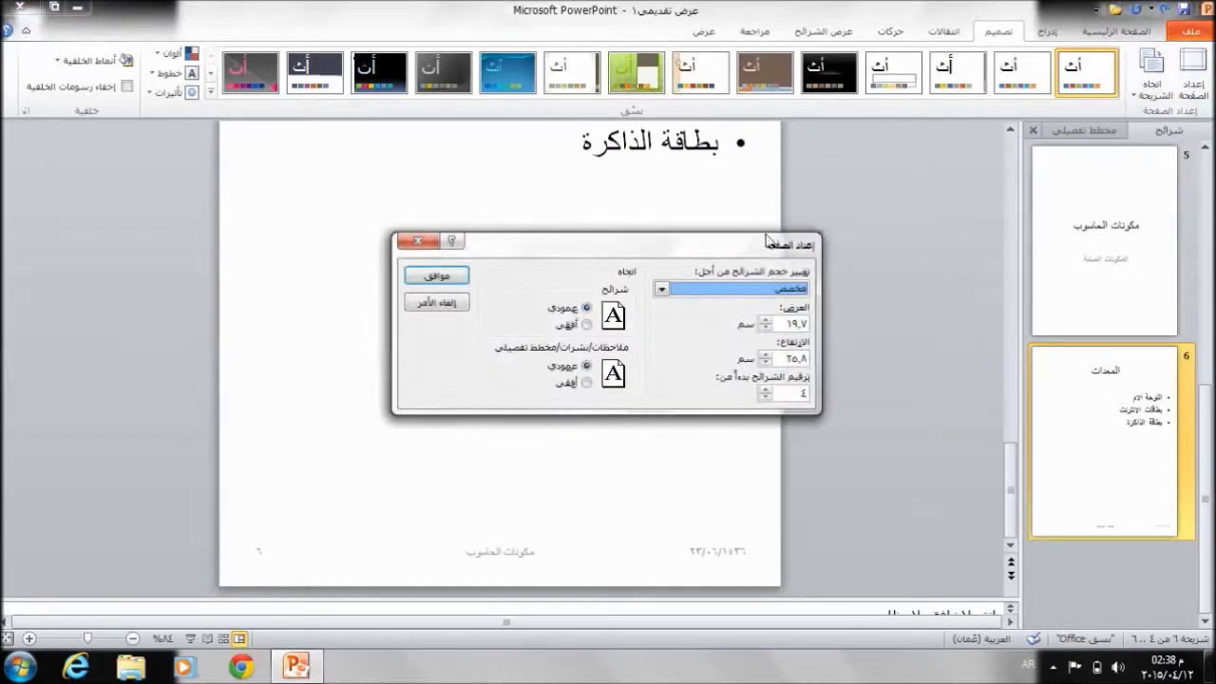
{"action": "left_click", "coordinate": [586, 325]}
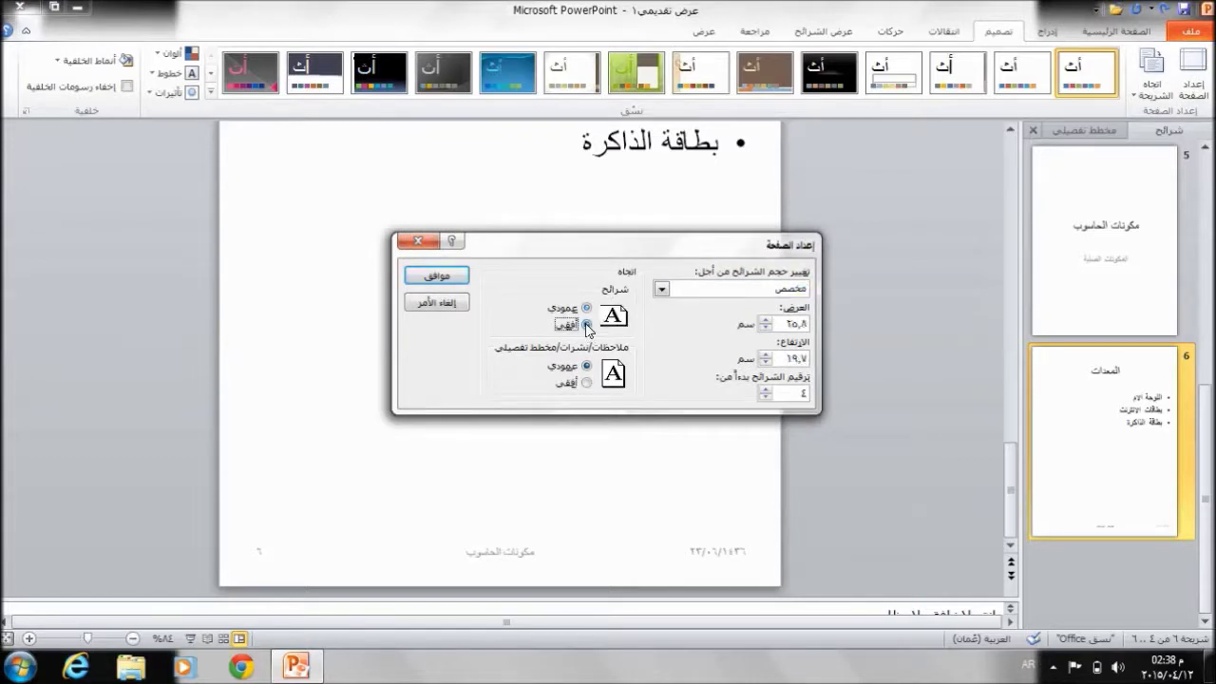
{"action": "left_click", "coordinate": [765, 397]}
{"action": "left_click", "coordinate": [766, 397]}
{"action": "left_click", "coordinate": [766, 397]}
{"action": "left_click", "coordinate": [765, 395]}
{"action": "left_click", "coordinate": [767, 398]}
{"action": "left_click", "coordinate": [765, 398]}
{"action": "left_click", "coordinate": [765, 398]}
{"action": "left_click", "coordinate": [766, 398]}
{"action": "left_click", "coordinate": [435, 278]}
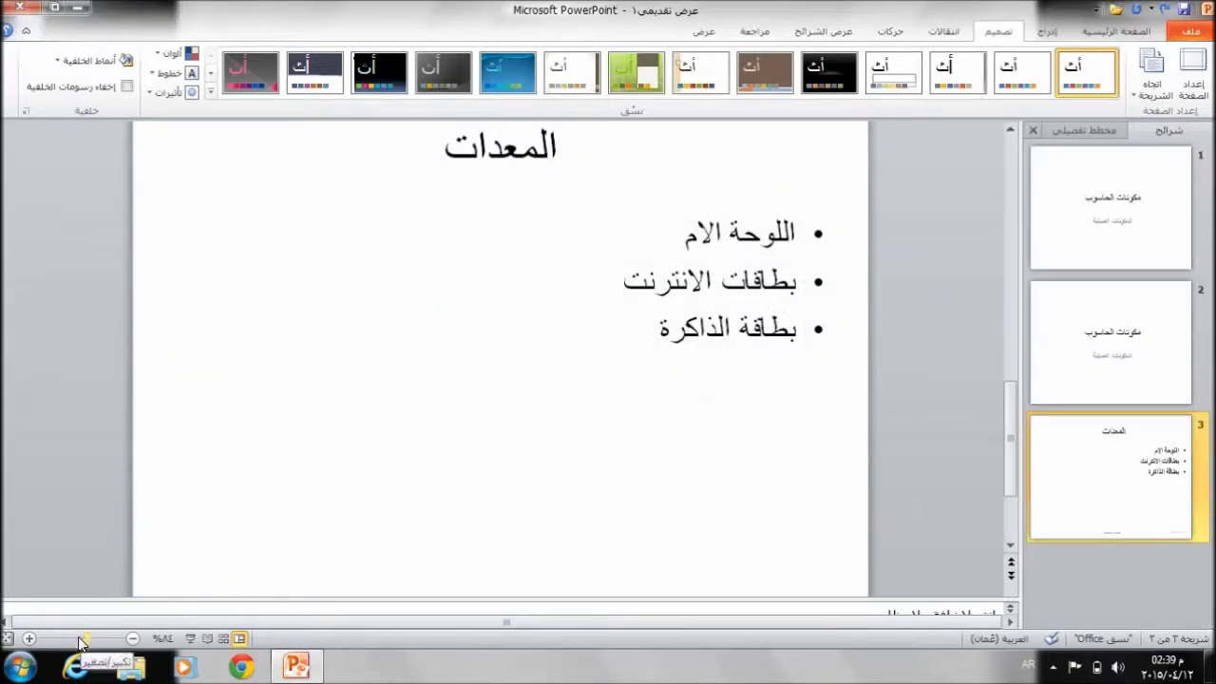
{"action": "left_click", "coordinate": [97, 643]}
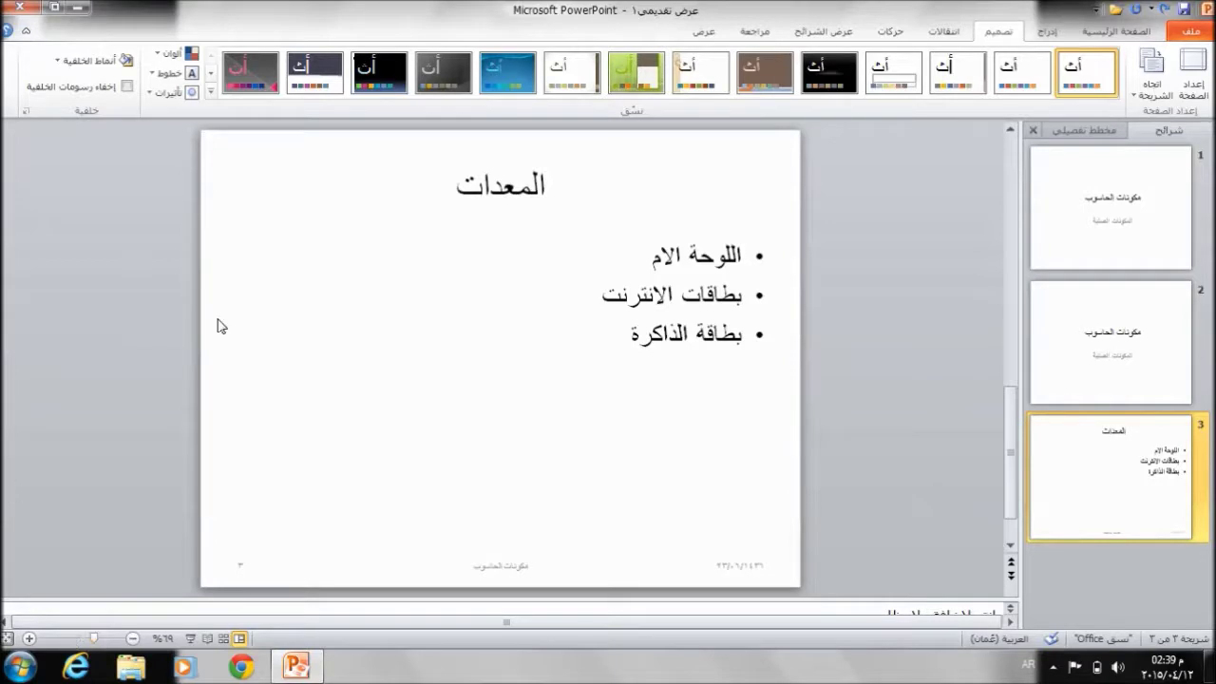
{"action": "left_click", "coordinate": [210, 92]}
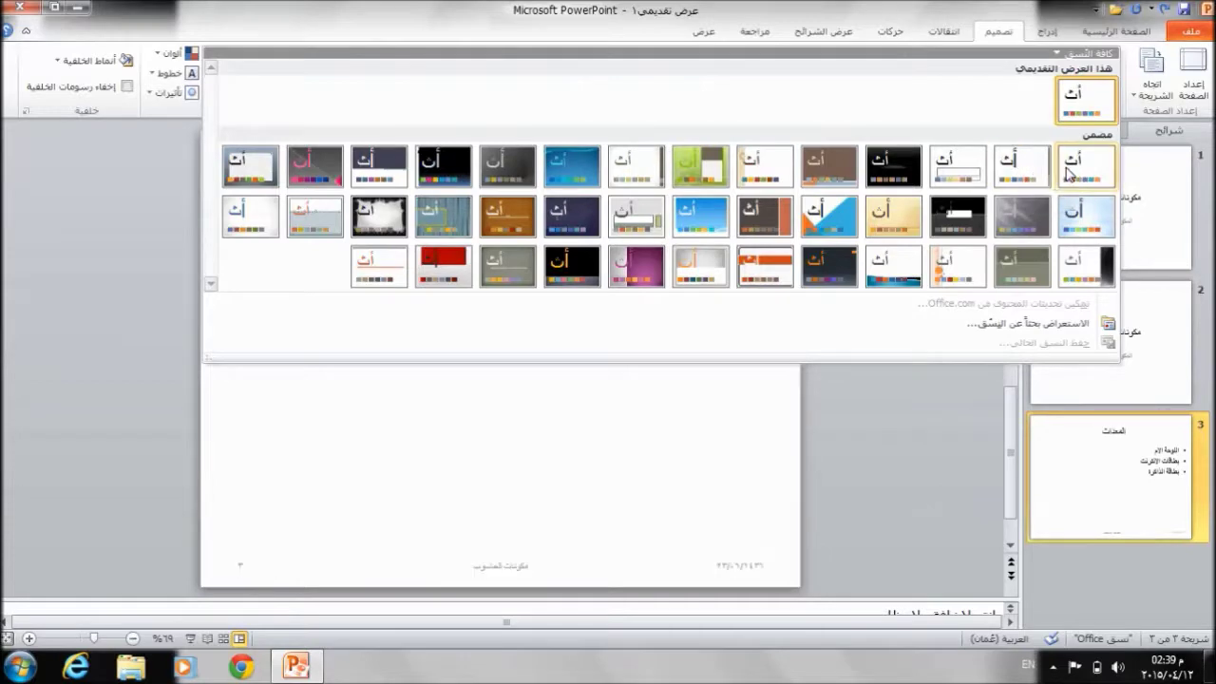
Step: Try black and brown themes, then apply the magenta واقر theme to all slides
{"action": "left_click", "coordinate": [1078, 173]}
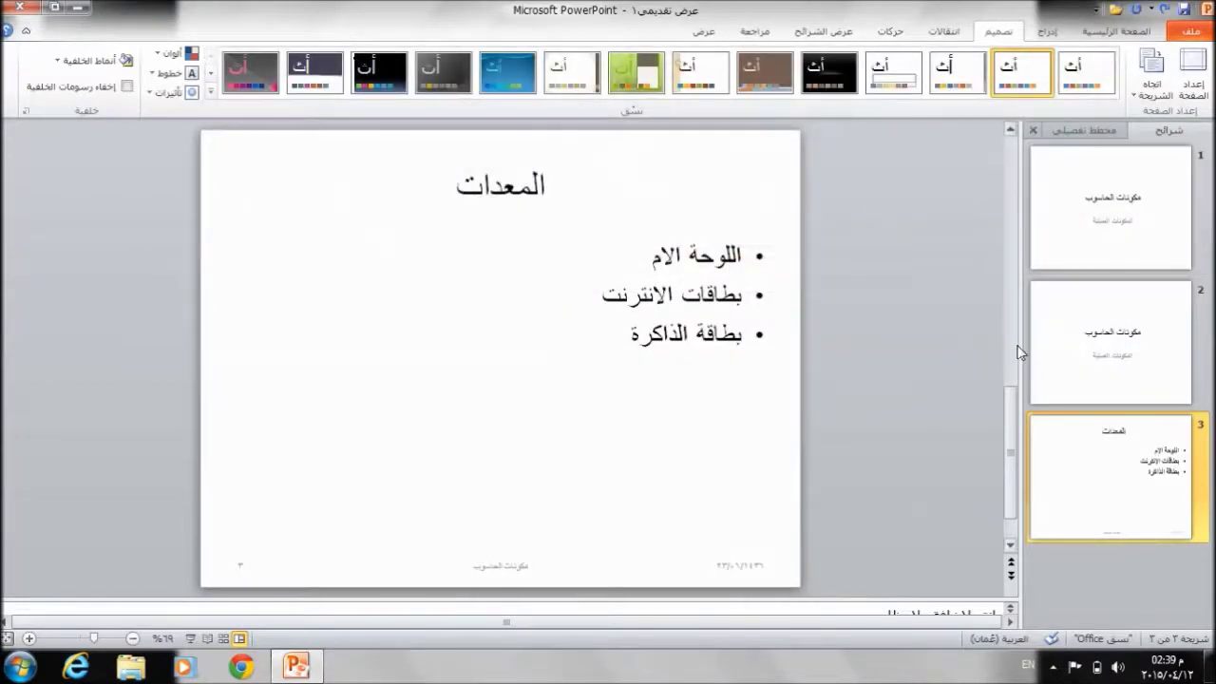
{"action": "left_click", "coordinate": [837, 58]}
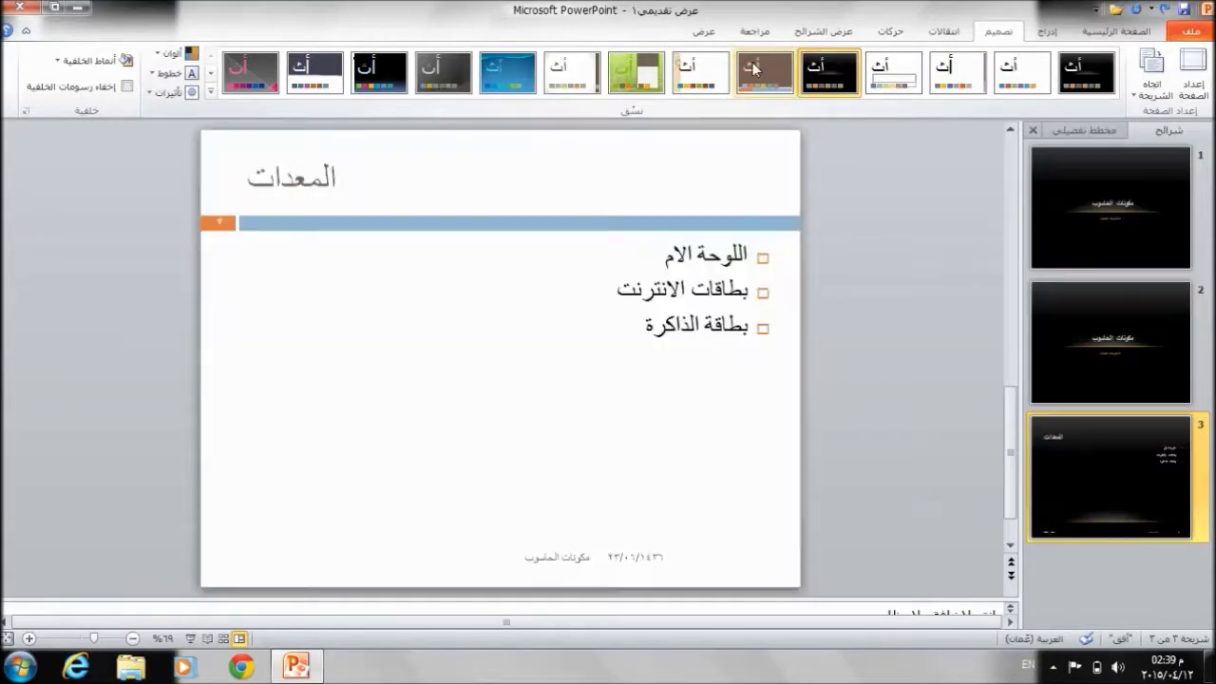
{"action": "left_click", "coordinate": [753, 66]}
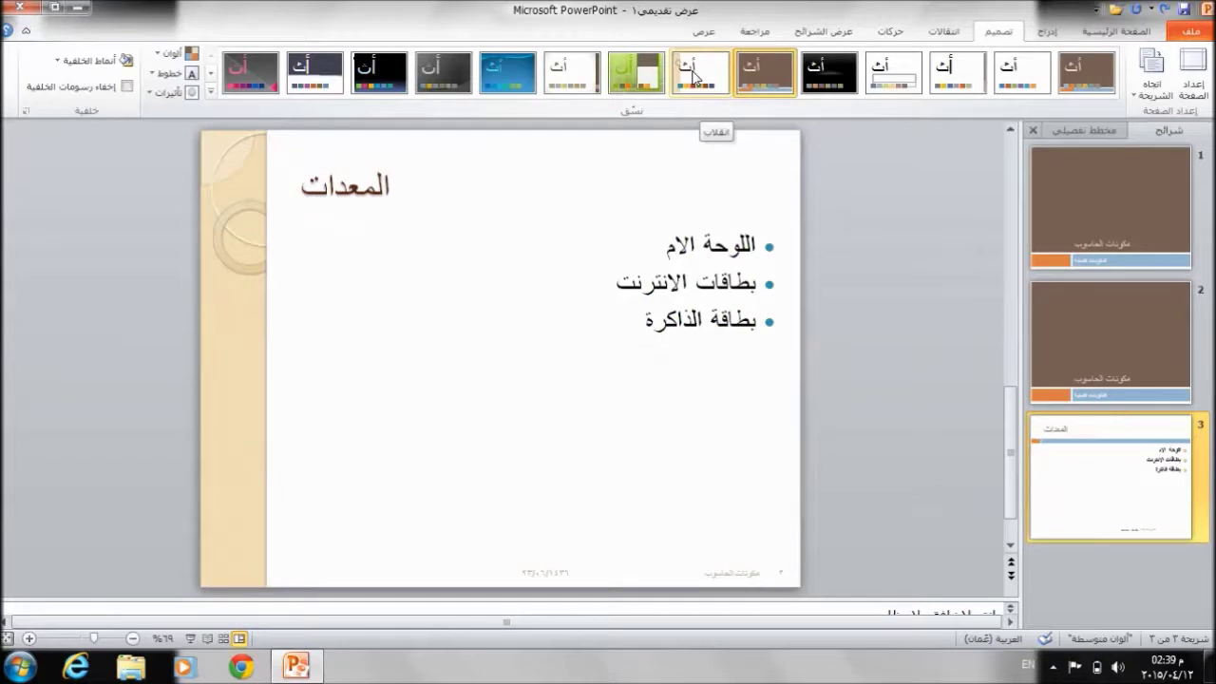
{"action": "left_click", "coordinate": [214, 94]}
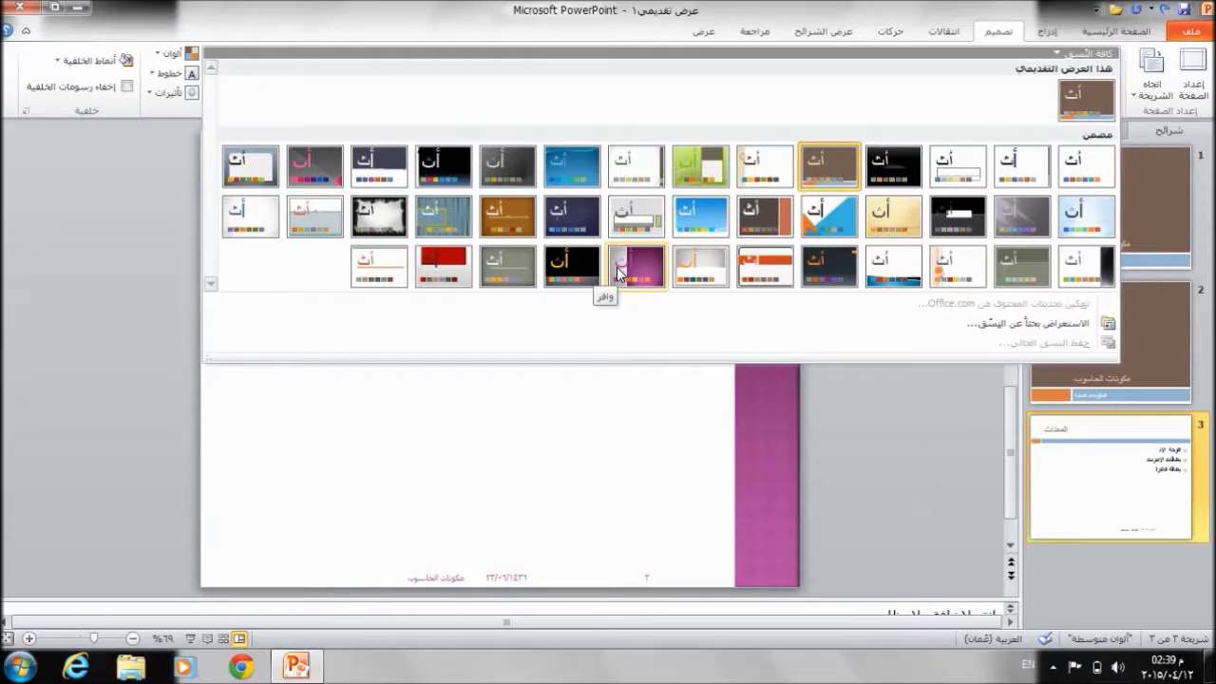
{"action": "left_click", "coordinate": [617, 273]}
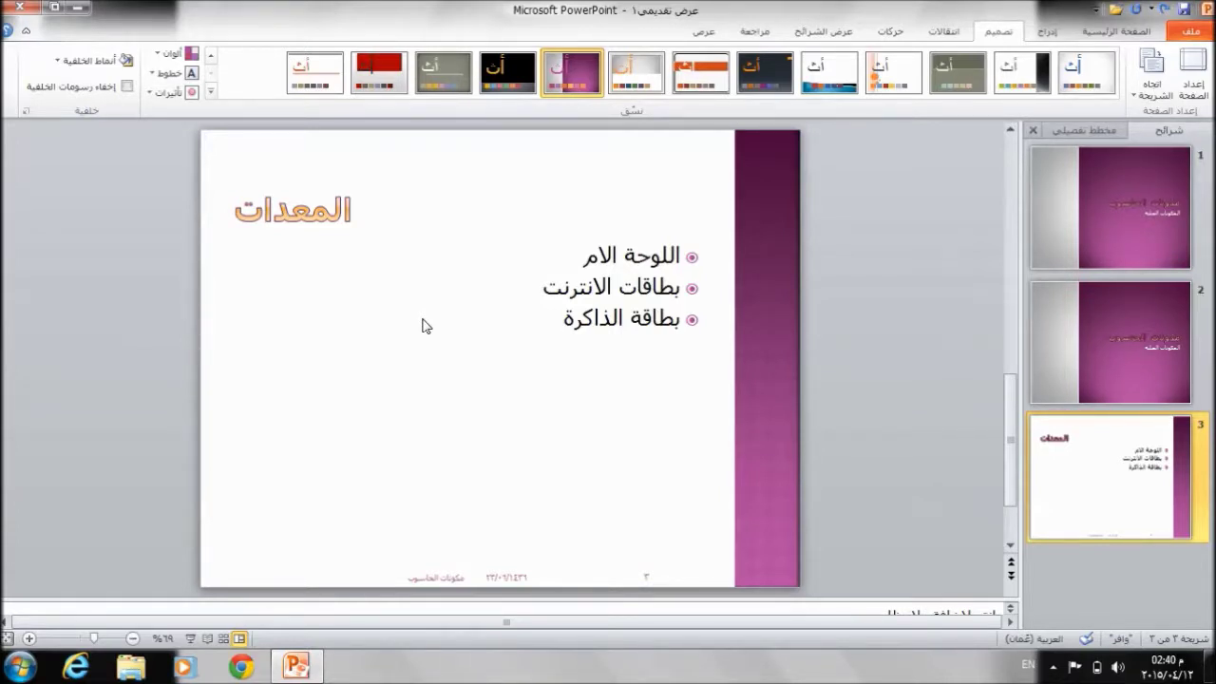
{"action": "left_click", "coordinate": [88, 63]}
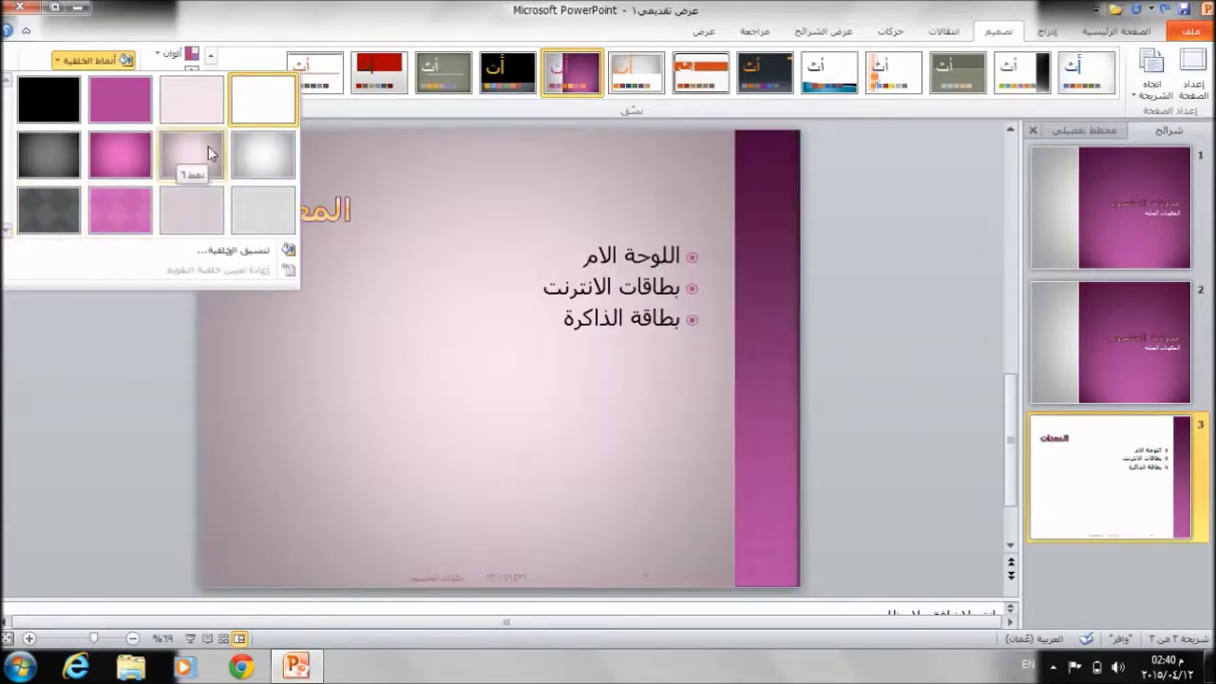
Step: Apply the light pink gradient background style 6 to the slides
{"action": "left_click", "coordinate": [208, 152]}
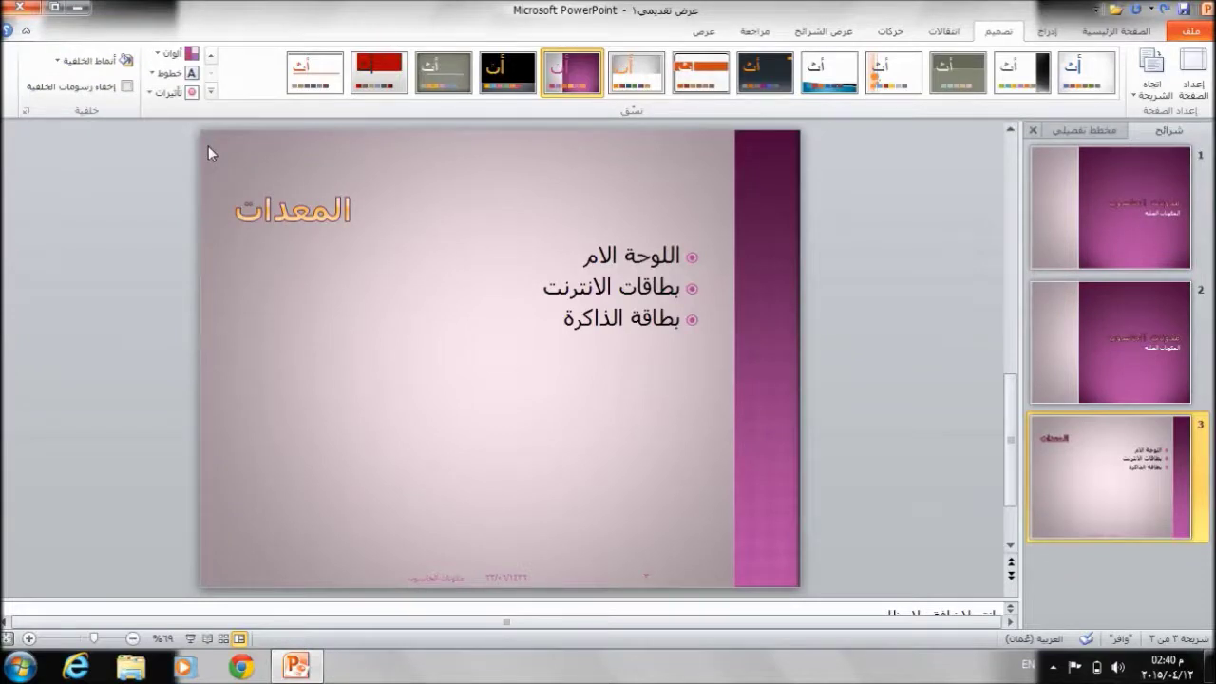
{"action": "left_click", "coordinate": [60, 62]}
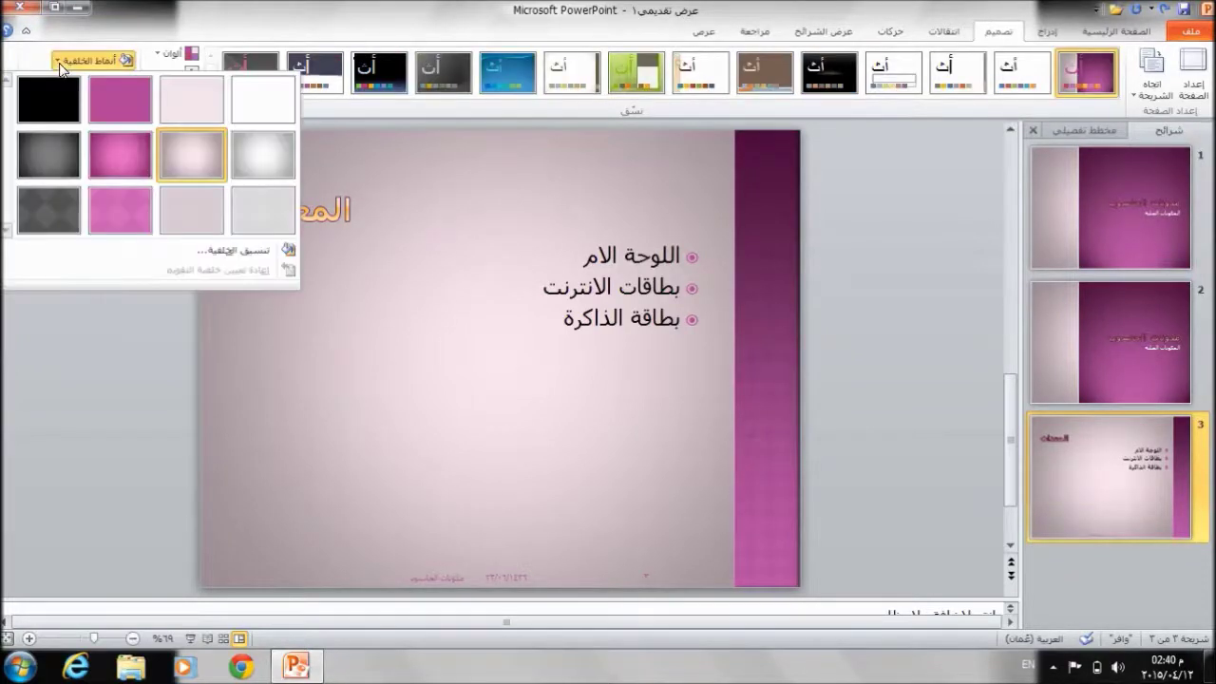
{"action": "left_click", "coordinate": [238, 251]}
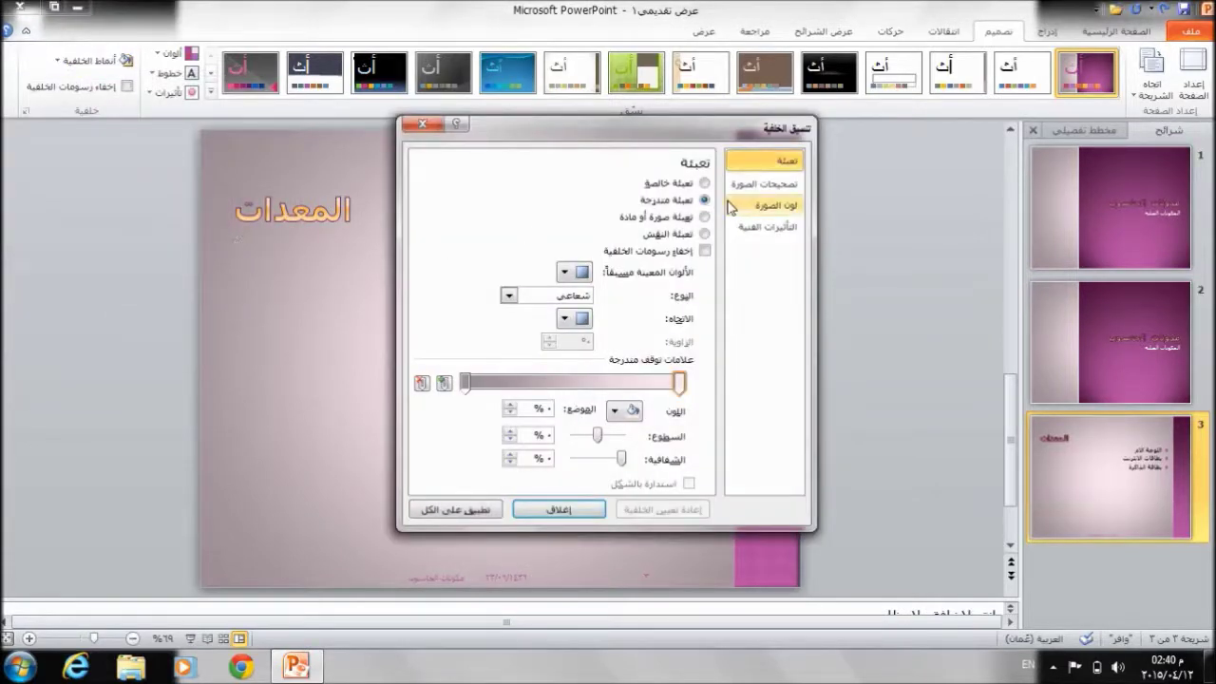
Step: Try the rainbow preset gradient, then fill slide 3's background with the Newsprint texture
{"action": "left_click", "coordinate": [582, 273]}
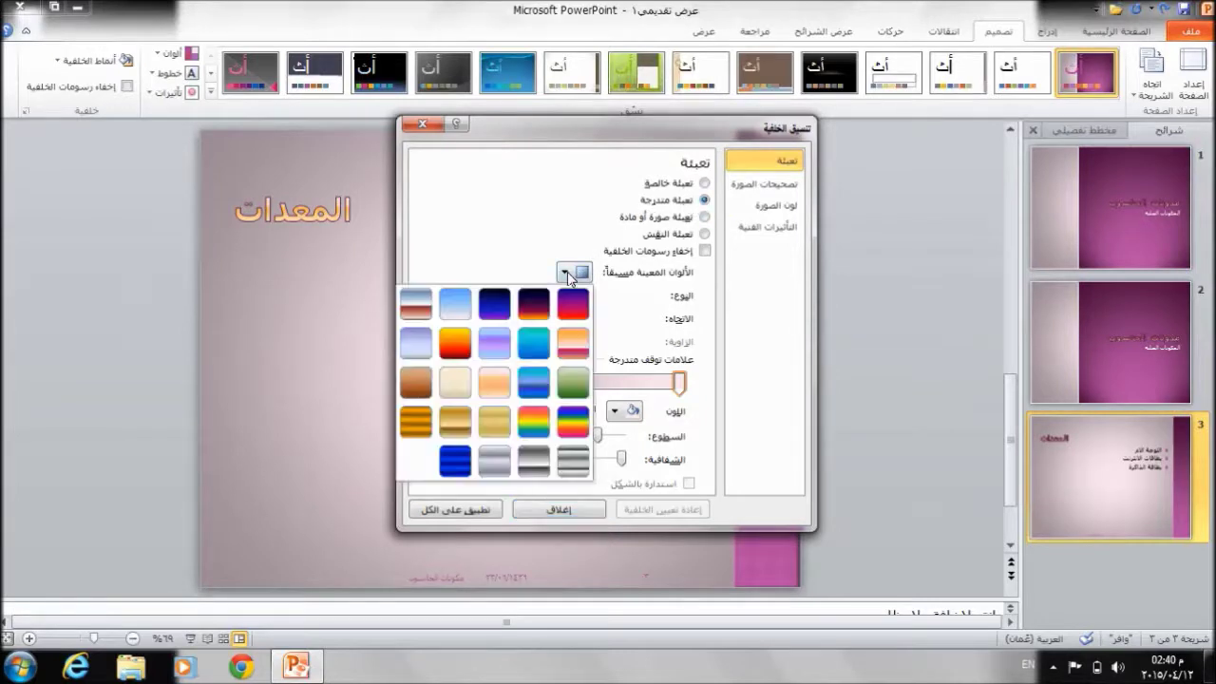
{"action": "left_click", "coordinate": [534, 420]}
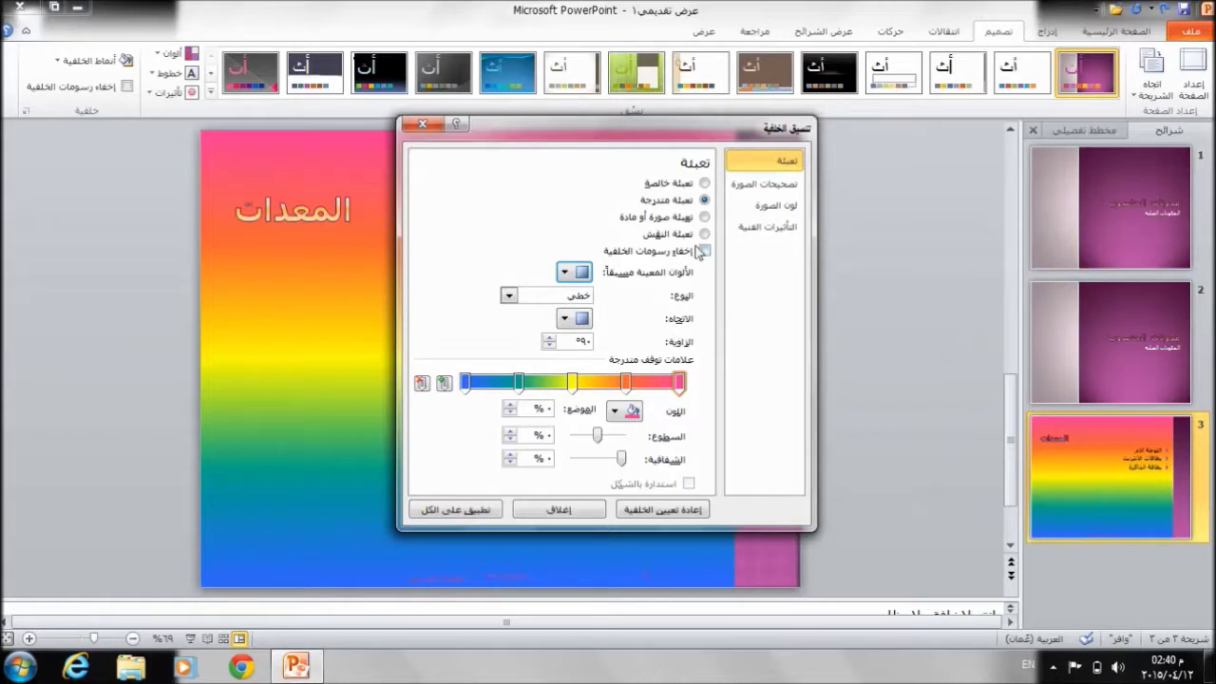
{"action": "left_click", "coordinate": [704, 218]}
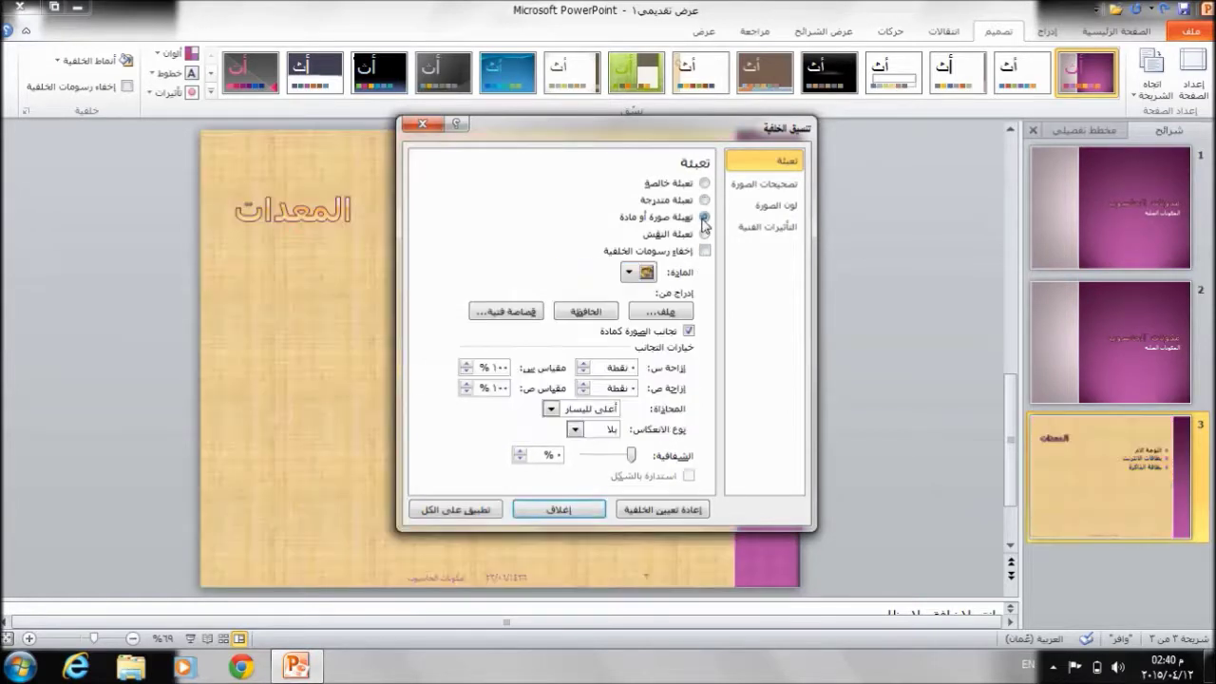
{"action": "left_click", "coordinate": [638, 273]}
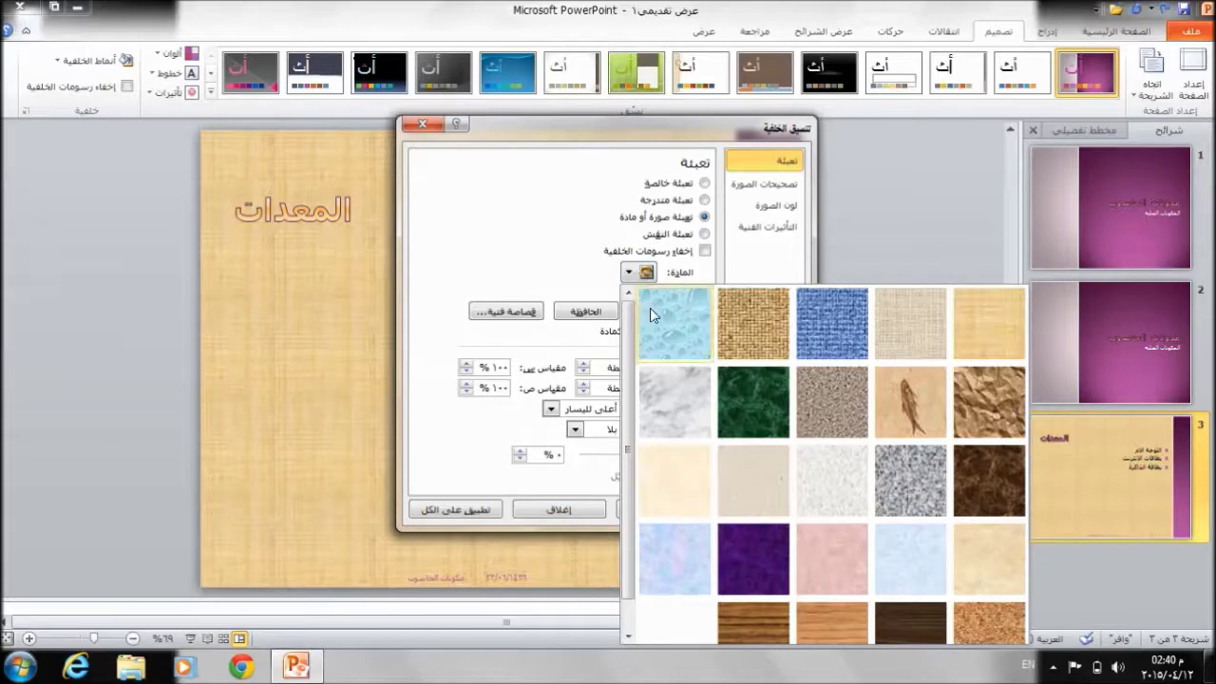
{"action": "left_click", "coordinate": [834, 481]}
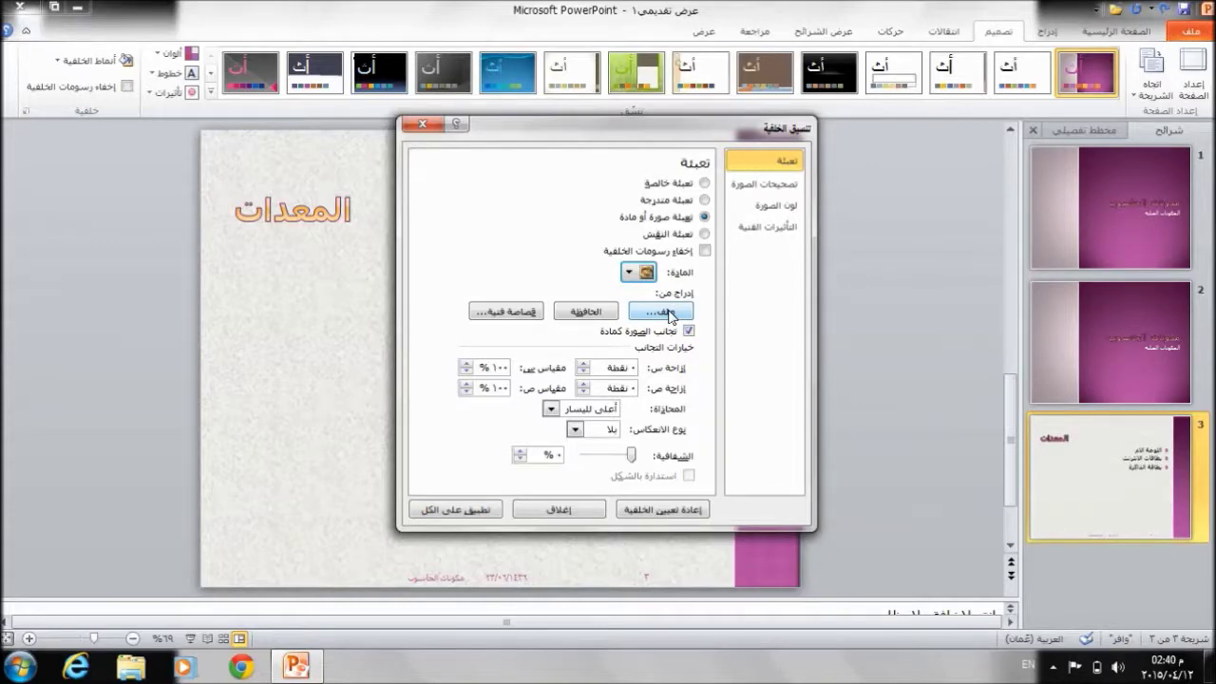
{"action": "left_click", "coordinate": [669, 313]}
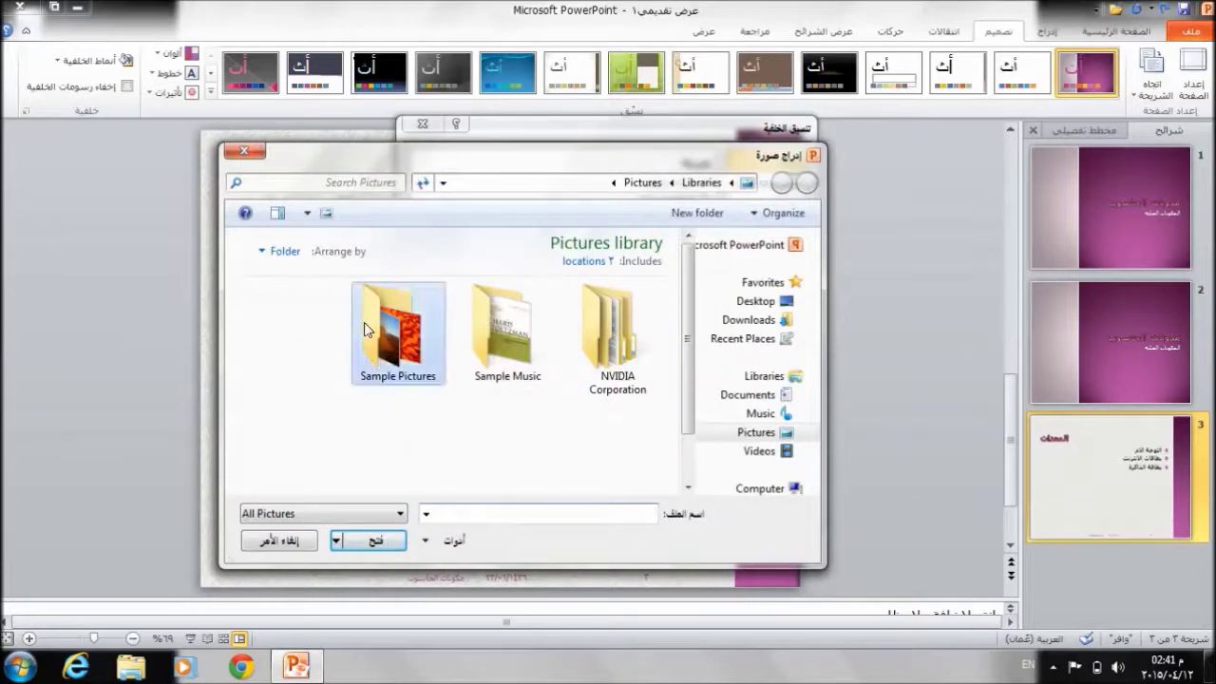
Step: Insert the Hydrangeas photo from Sample Pictures as slide 3's background
{"action": "double_click", "coordinate": [364, 322]}
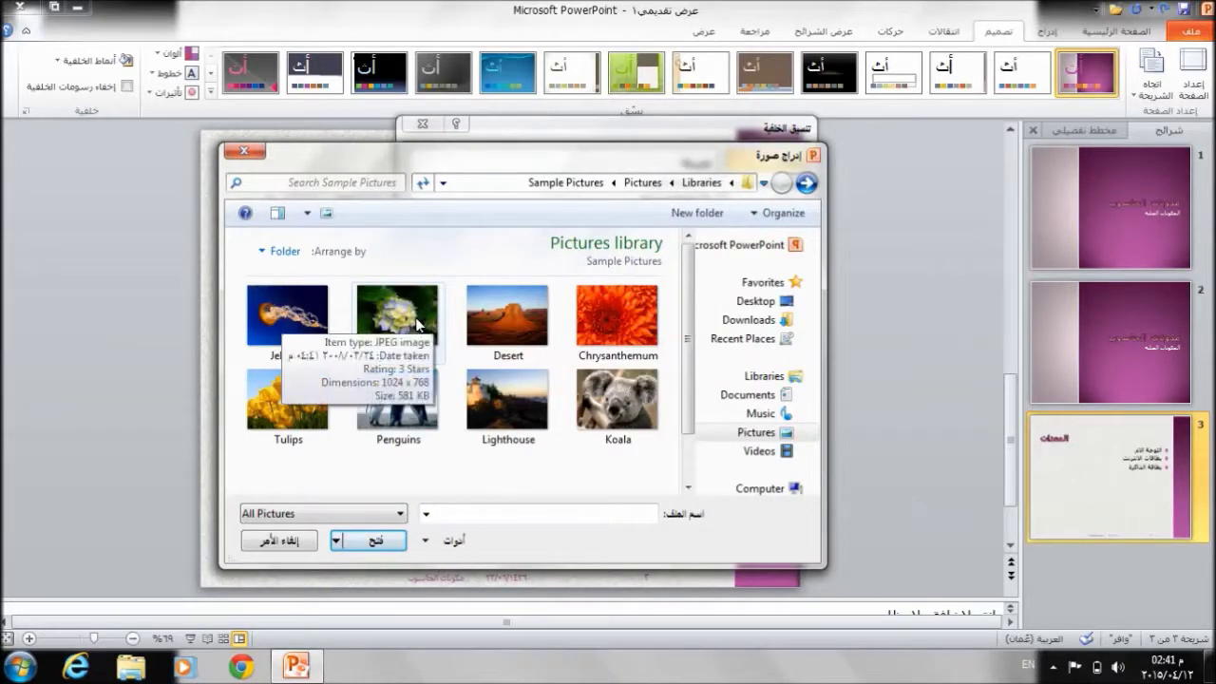
{"action": "left_click", "coordinate": [418, 325]}
{"action": "double_click", "coordinate": [418, 325]}
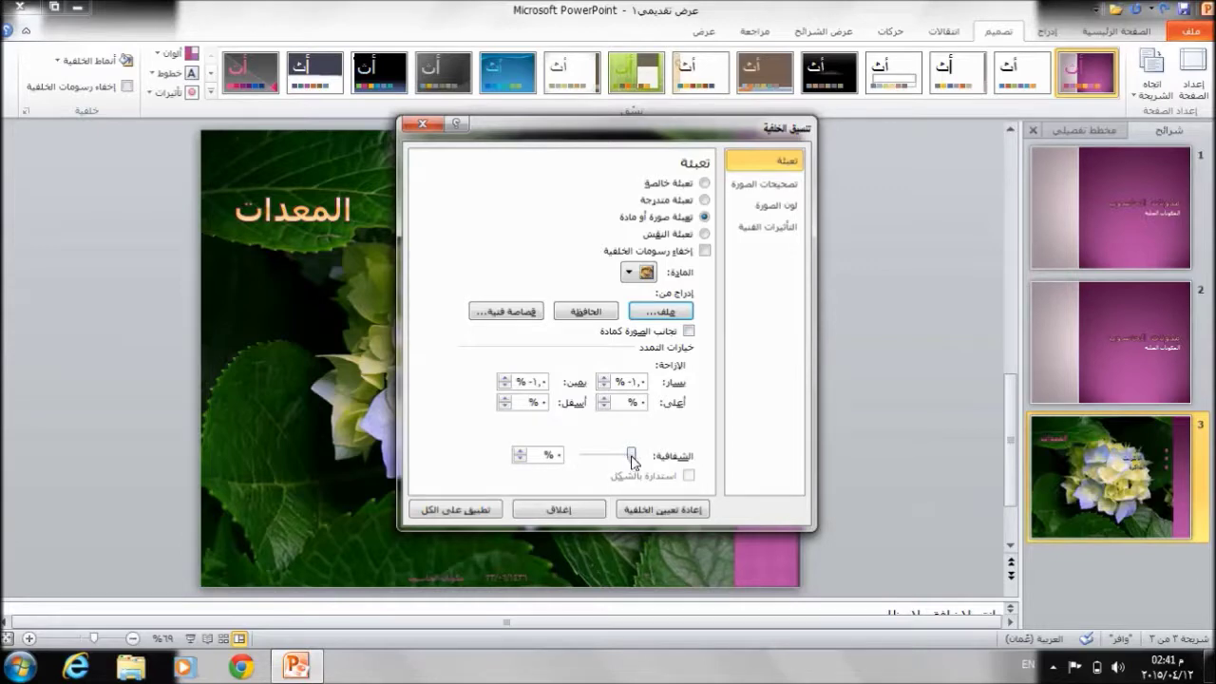
Step: Set the Hydrangeas background to 80% transparency and apply it to all slides
{"action": "left_click_drag", "start_coordinate": [632, 454], "coordinate": [594, 455]}
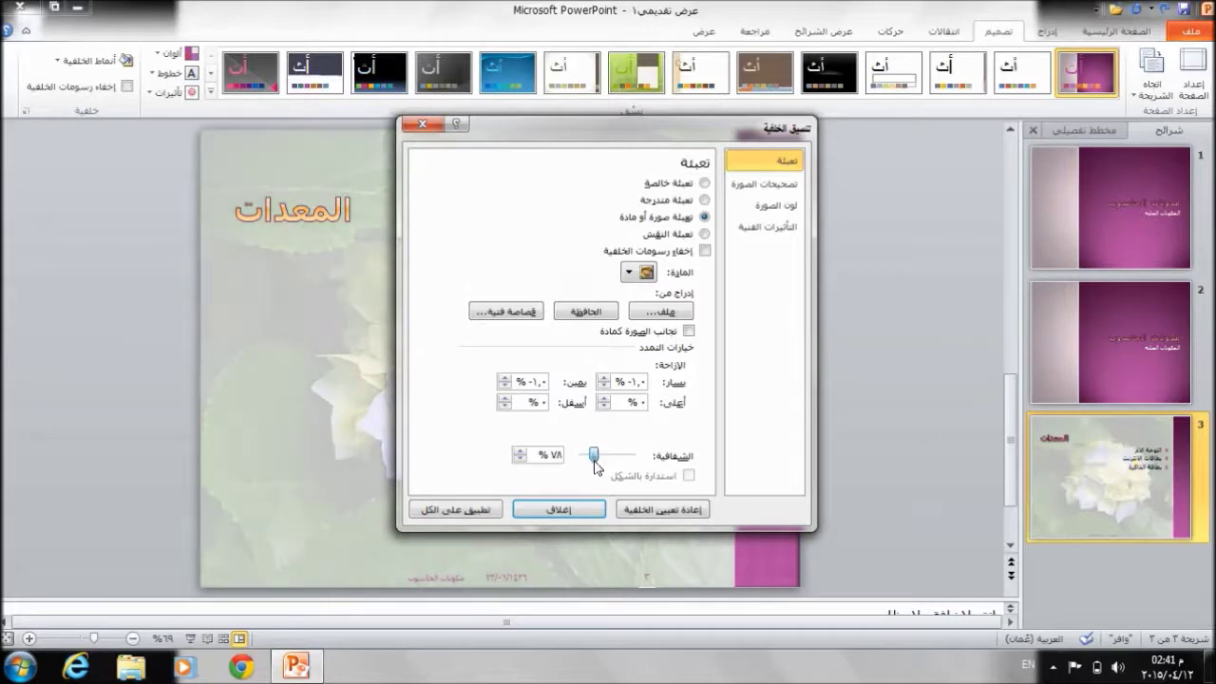
{"action": "left_click_drag", "start_coordinate": [596, 466], "coordinate": [594, 467]}
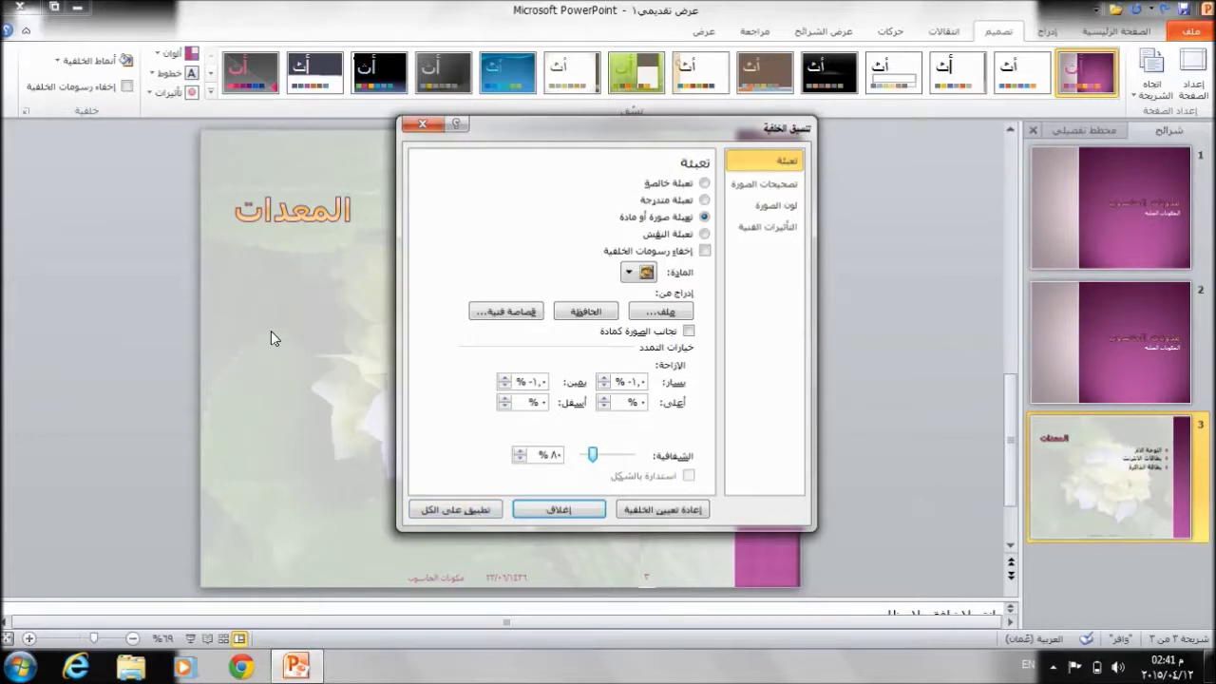
{"action": "left_click", "coordinate": [470, 510]}
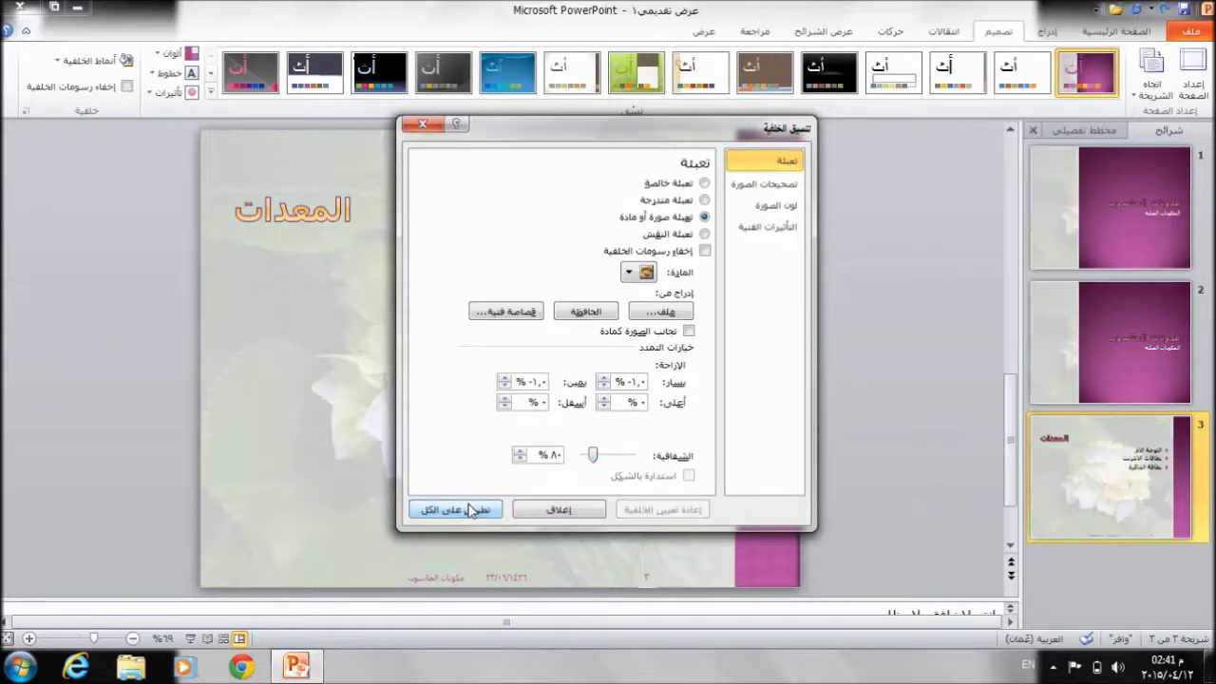
{"action": "left_click", "coordinate": [422, 124]}
{"action": "key", "text": "Page_Up"}
{"action": "key", "text": "Page_Up"}
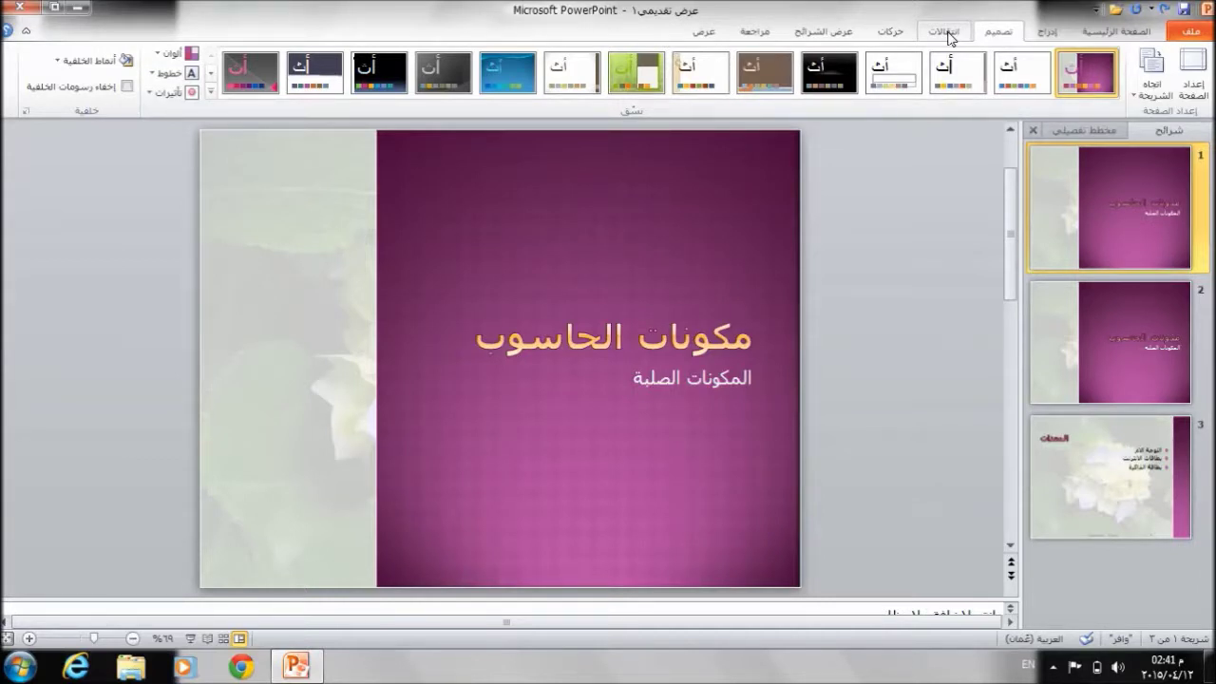
{"action": "left_click", "coordinate": [946, 36]}
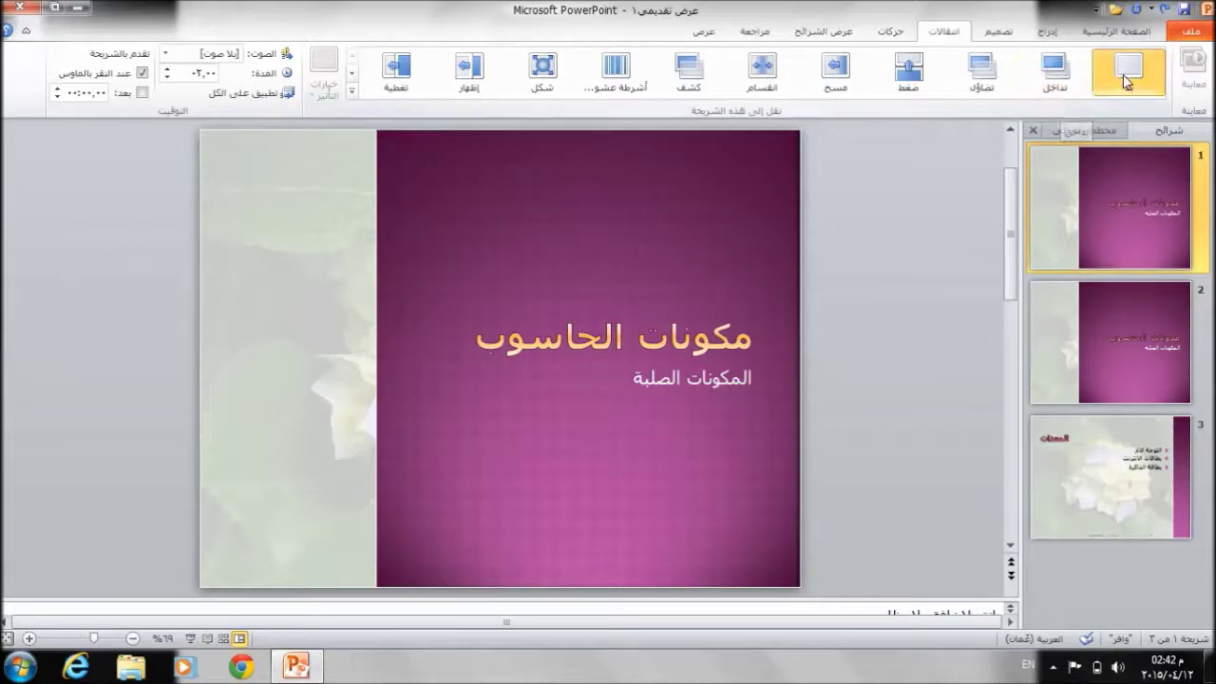
Step: Preview several transitions on slide 1, then give it the بريق transition
{"action": "left_click", "coordinate": [1050, 76]}
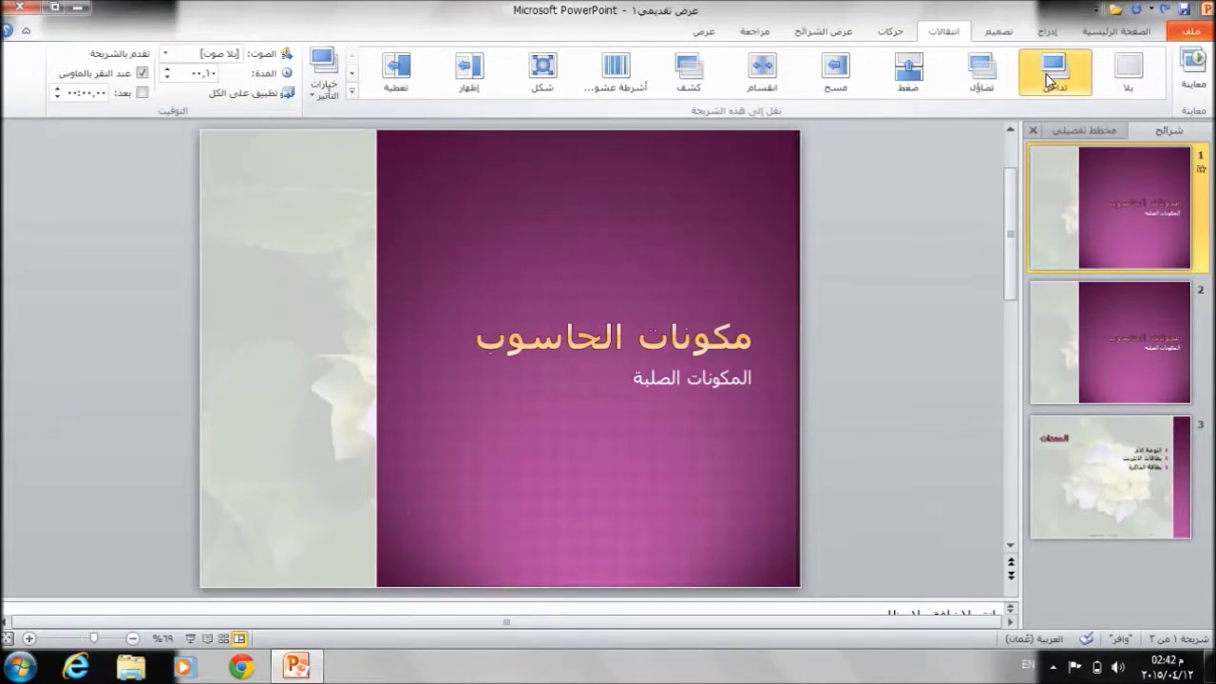
{"action": "left_click", "coordinate": [995, 80]}
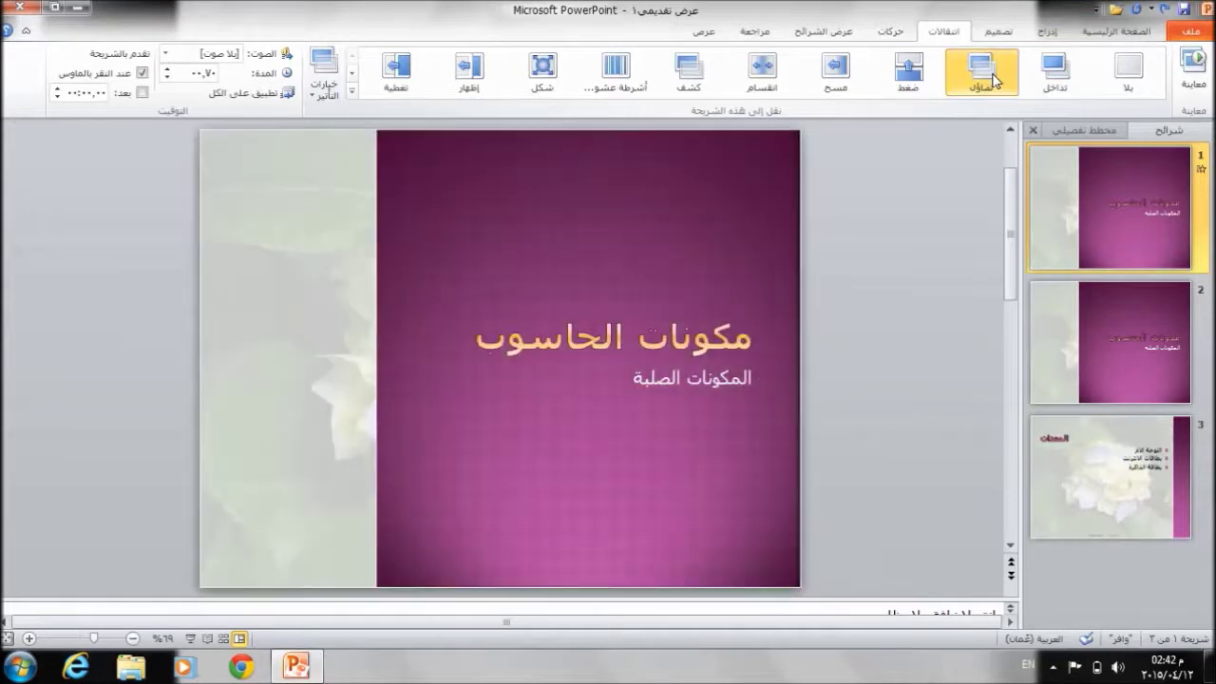
{"action": "left_click", "coordinate": [850, 69]}
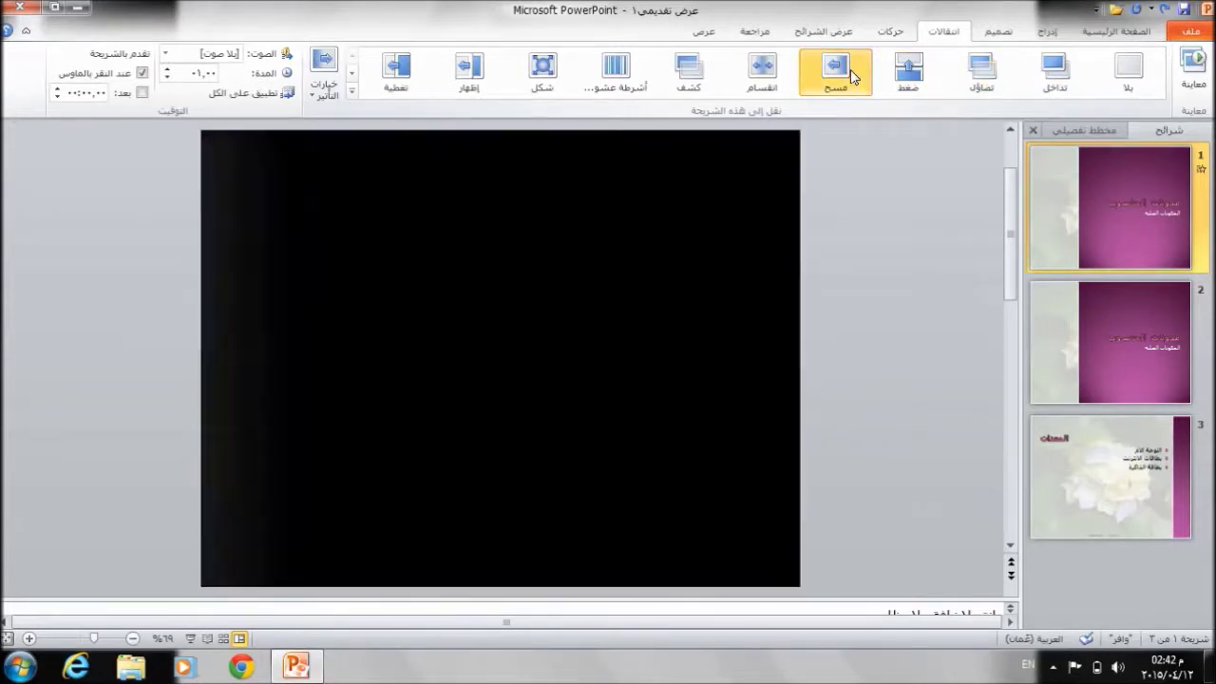
{"action": "left_click", "coordinate": [734, 76]}
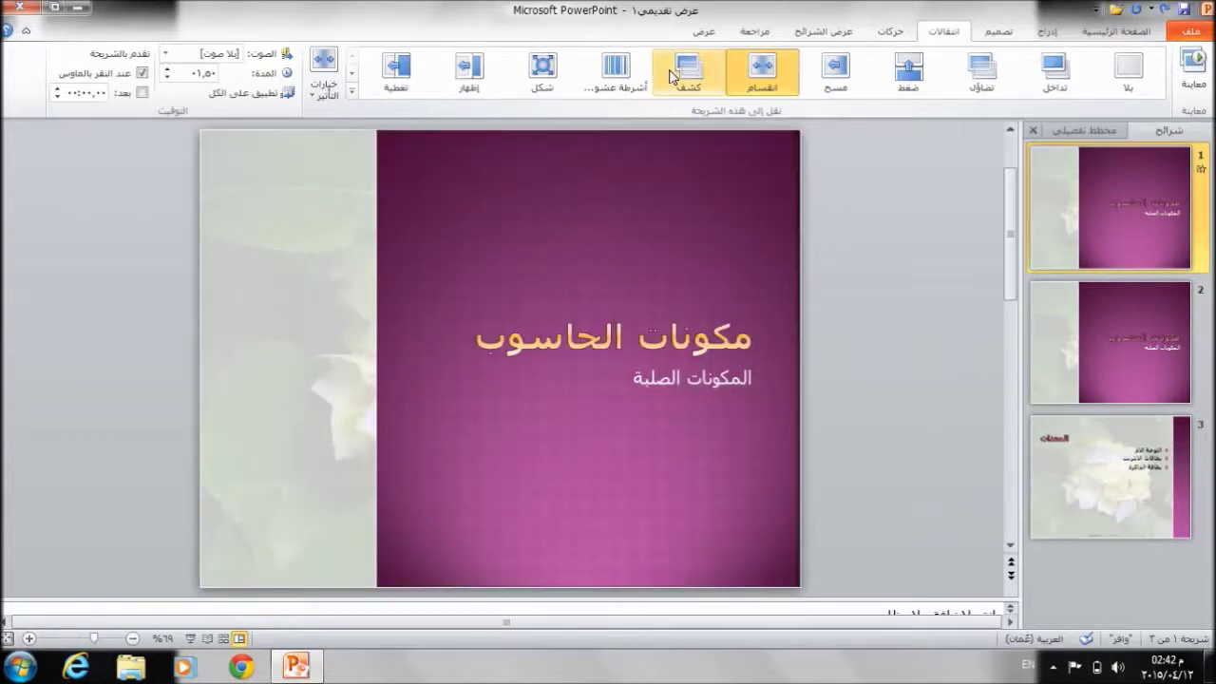
{"action": "left_click", "coordinate": [693, 74]}
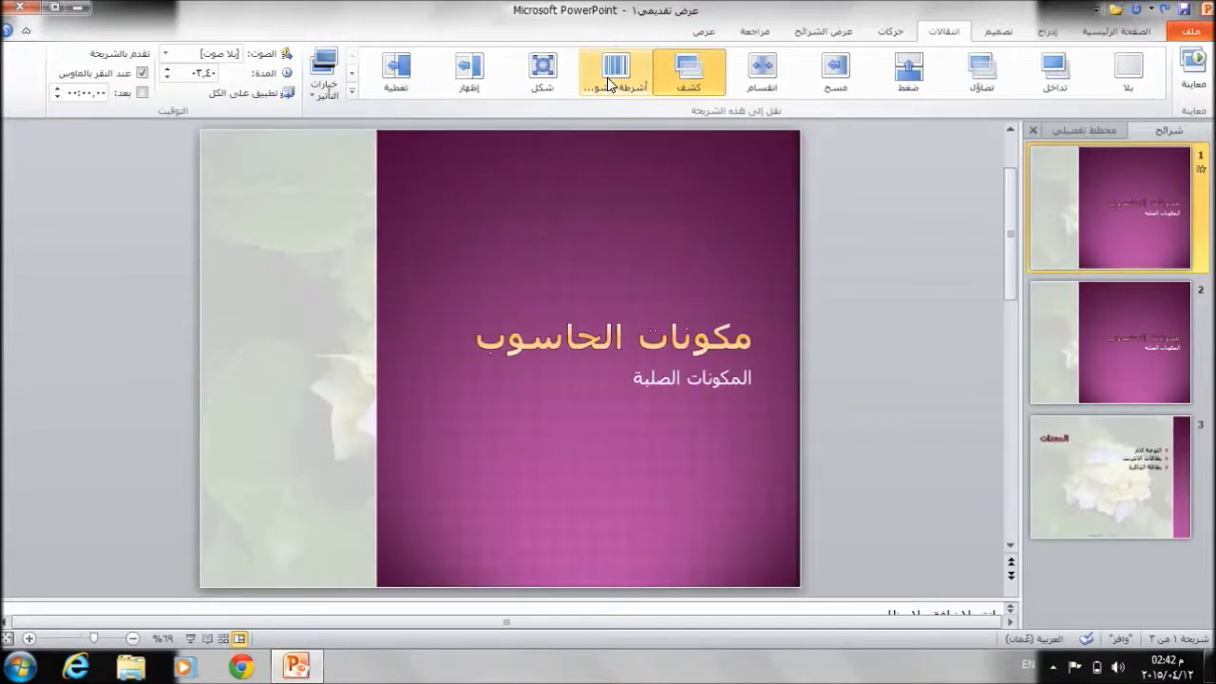
{"action": "left_click", "coordinate": [607, 77]}
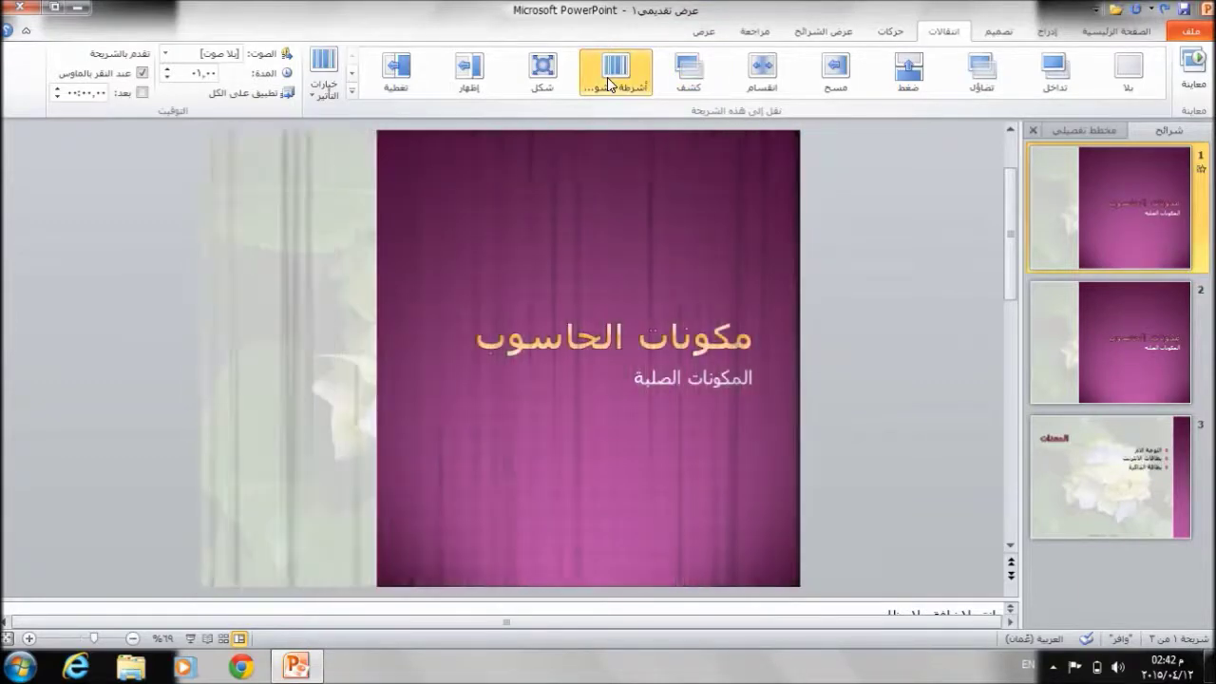
{"action": "left_click", "coordinate": [549, 69]}
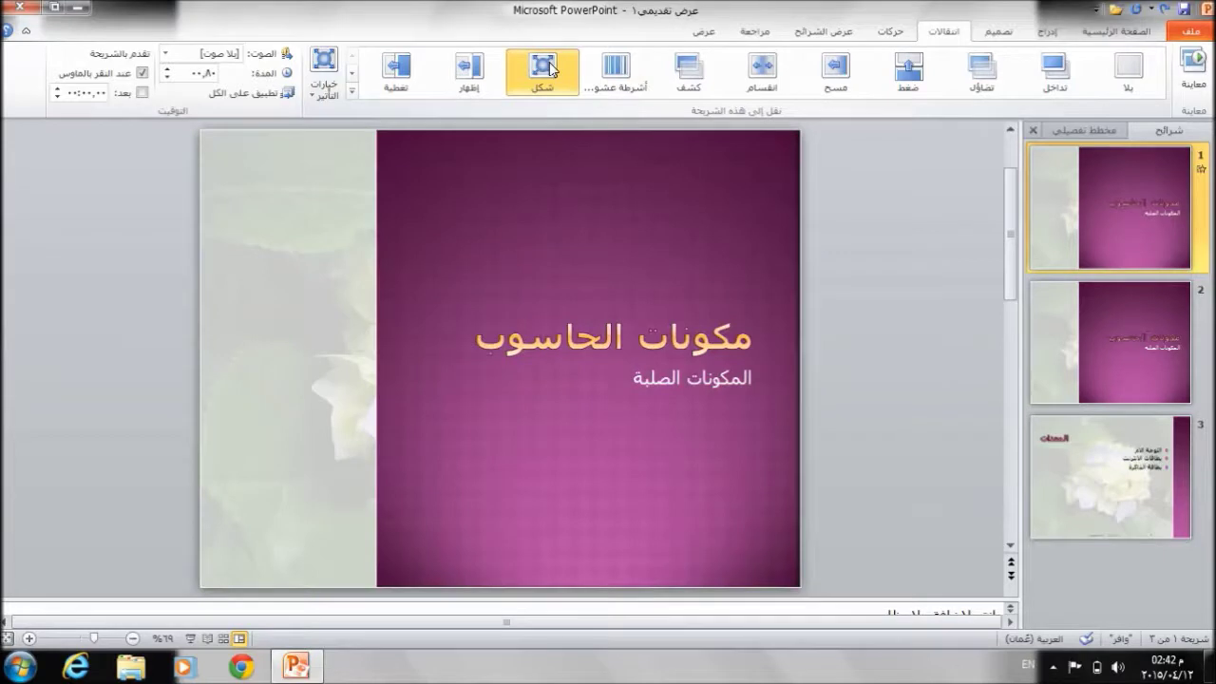
{"action": "left_click", "coordinate": [351, 93]}
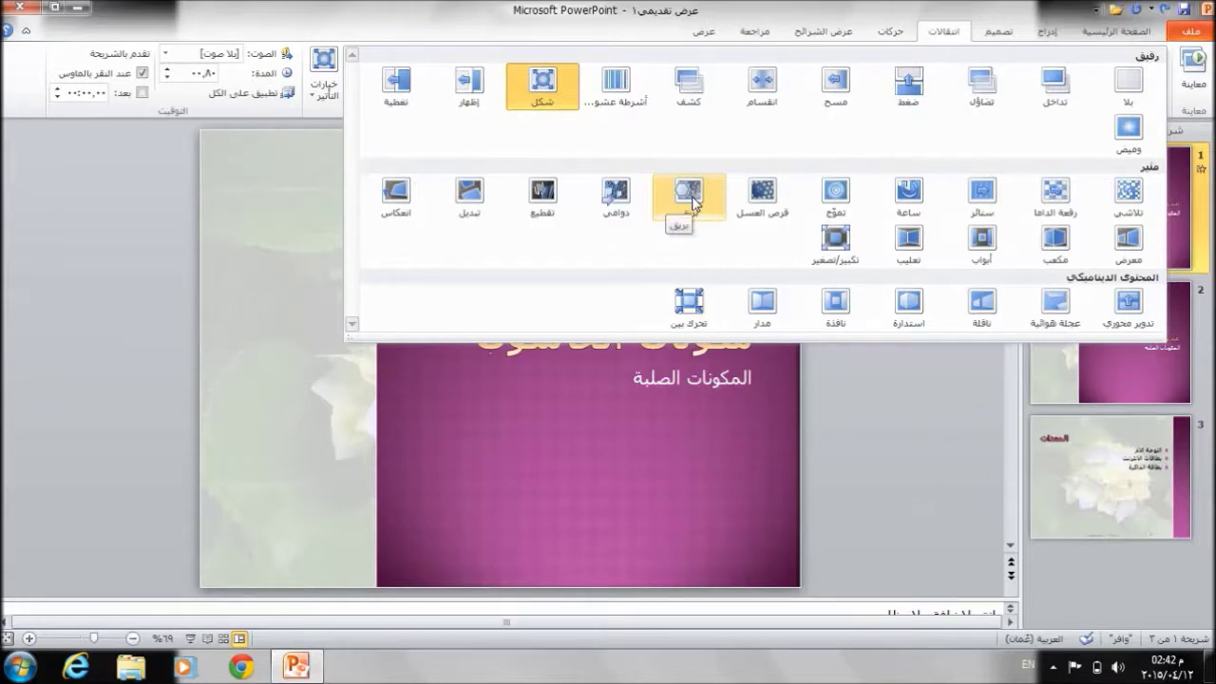
{"action": "left_click", "coordinate": [691, 196]}
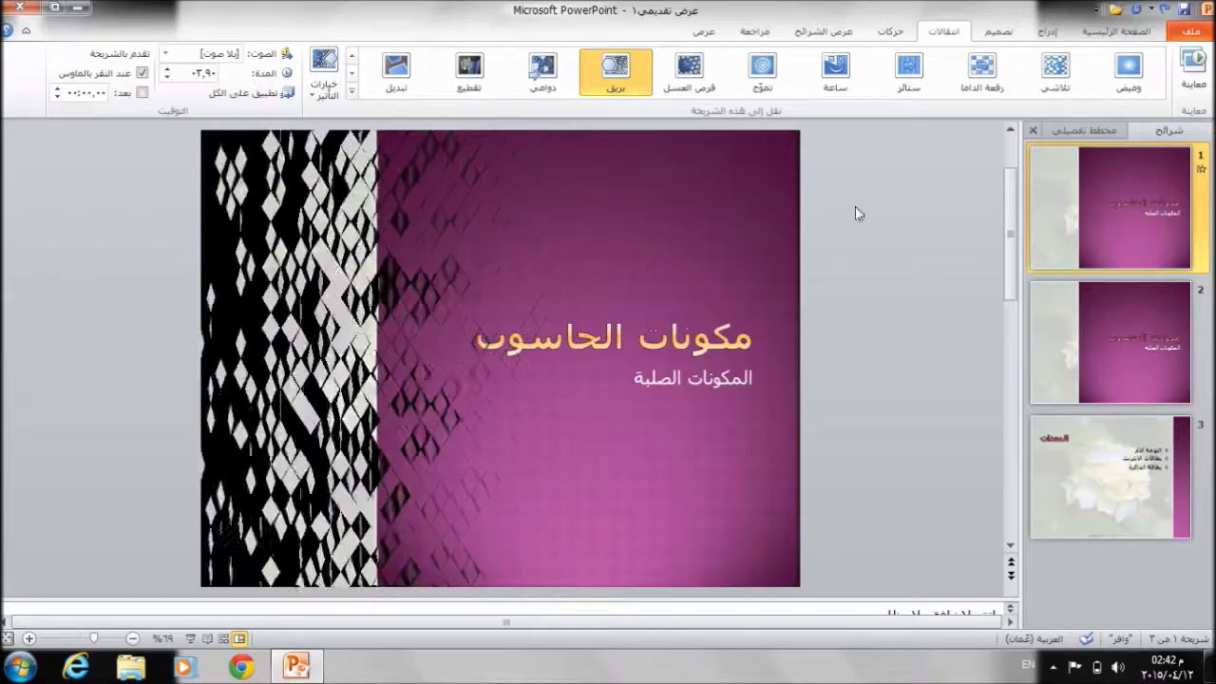
Step: Give slide 2 the شكل transition and slide 3 the ضغط transition
{"action": "left_click", "coordinate": [1092, 339]}
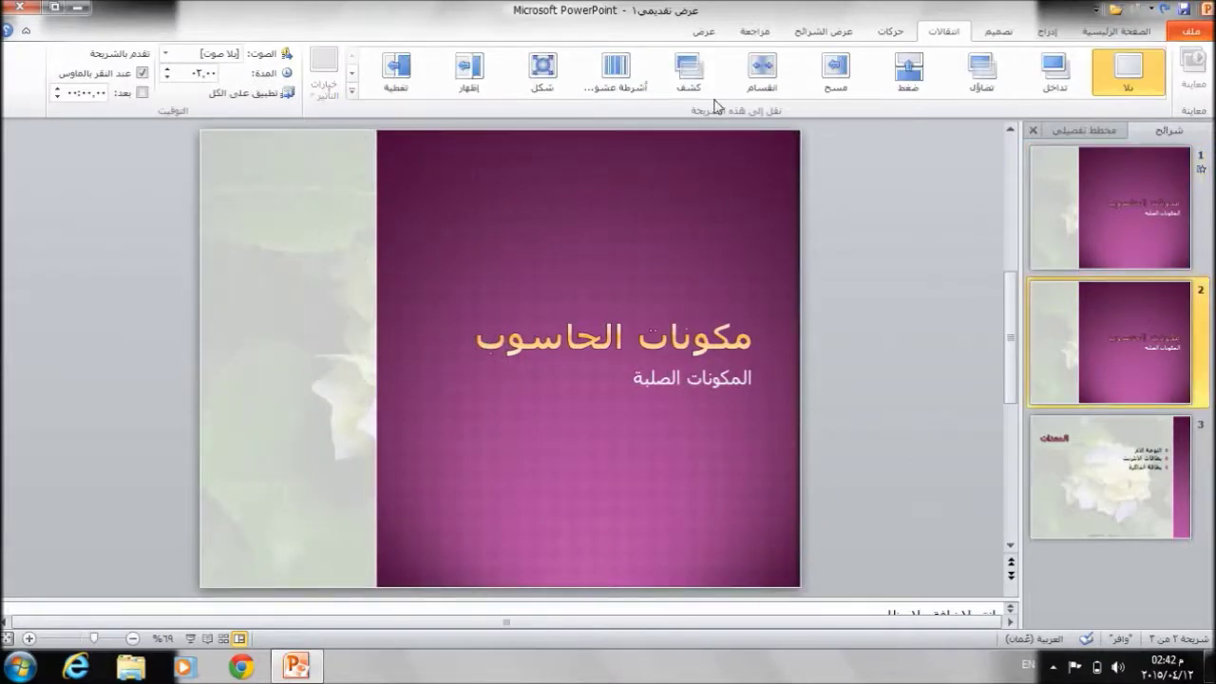
{"action": "left_click", "coordinate": [545, 74]}
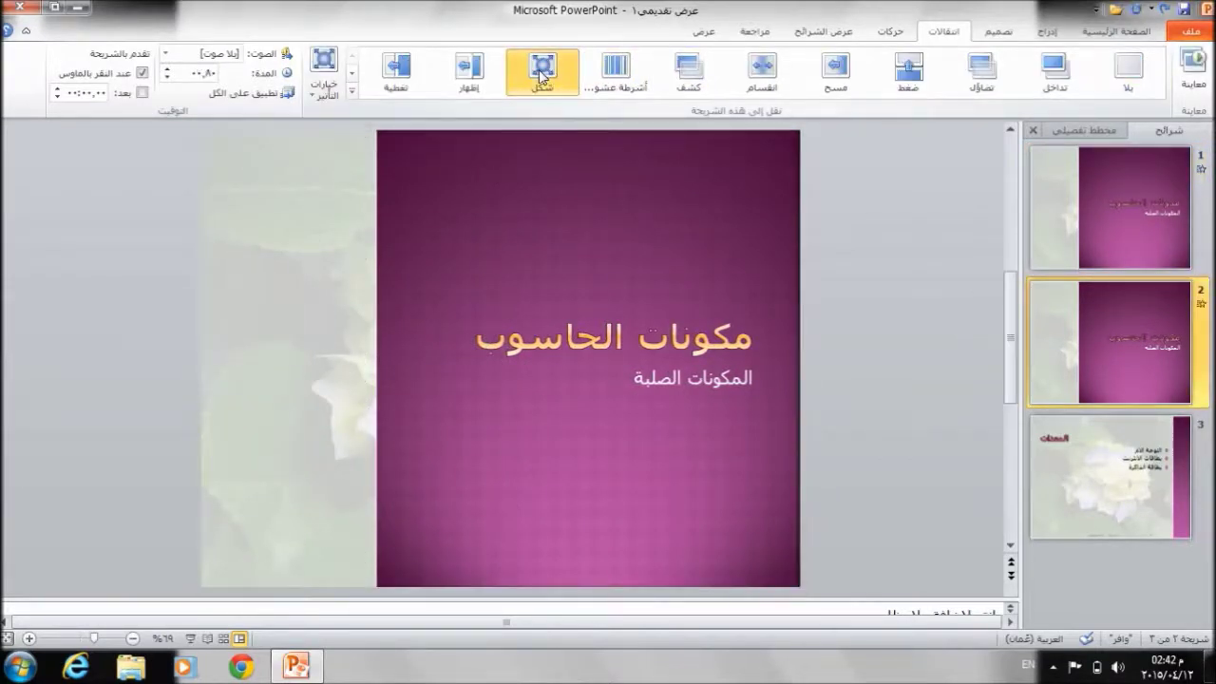
{"action": "left_click", "coordinate": [1150, 488]}
{"action": "left_click", "coordinate": [908, 72]}
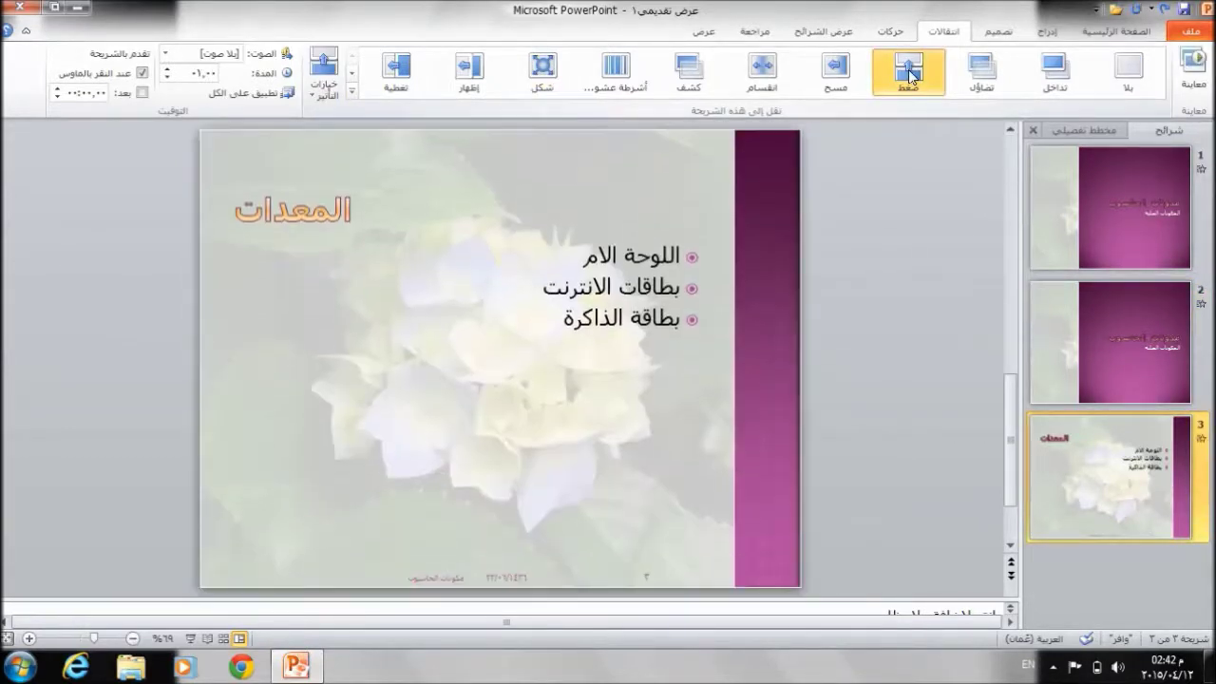
Step: Set the transition sound to cash register after trying اندفاع سريع
{"action": "left_click", "coordinate": [165, 57]}
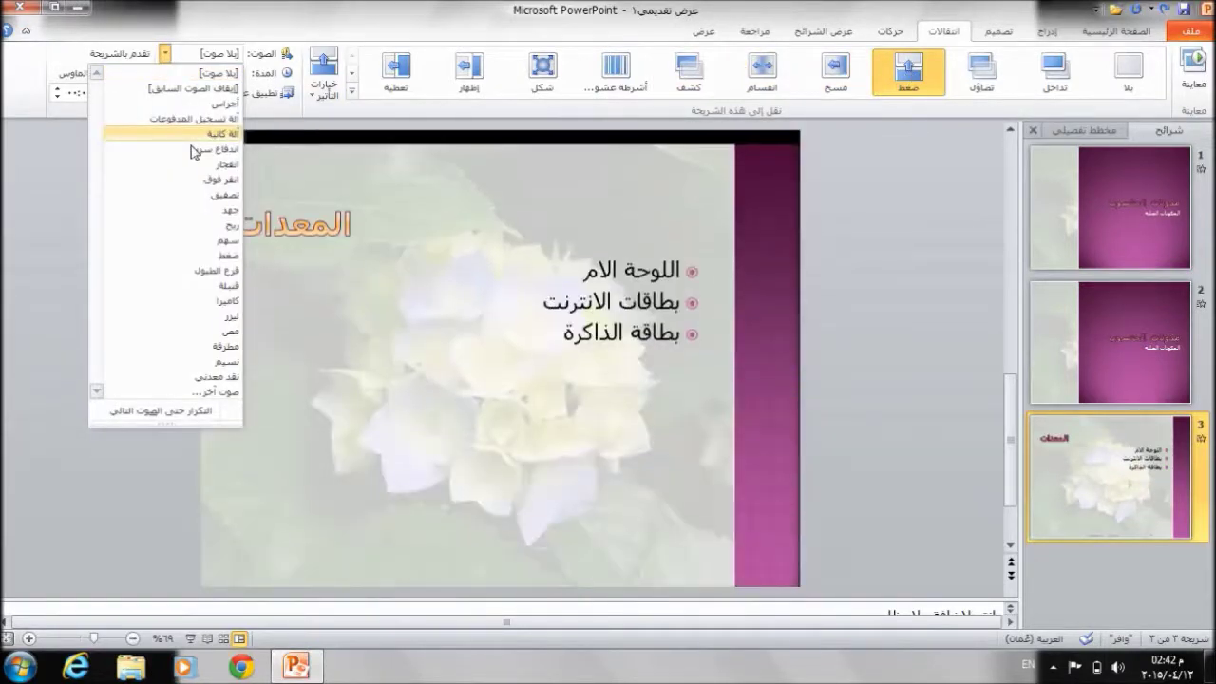
{"action": "left_click", "coordinate": [194, 149]}
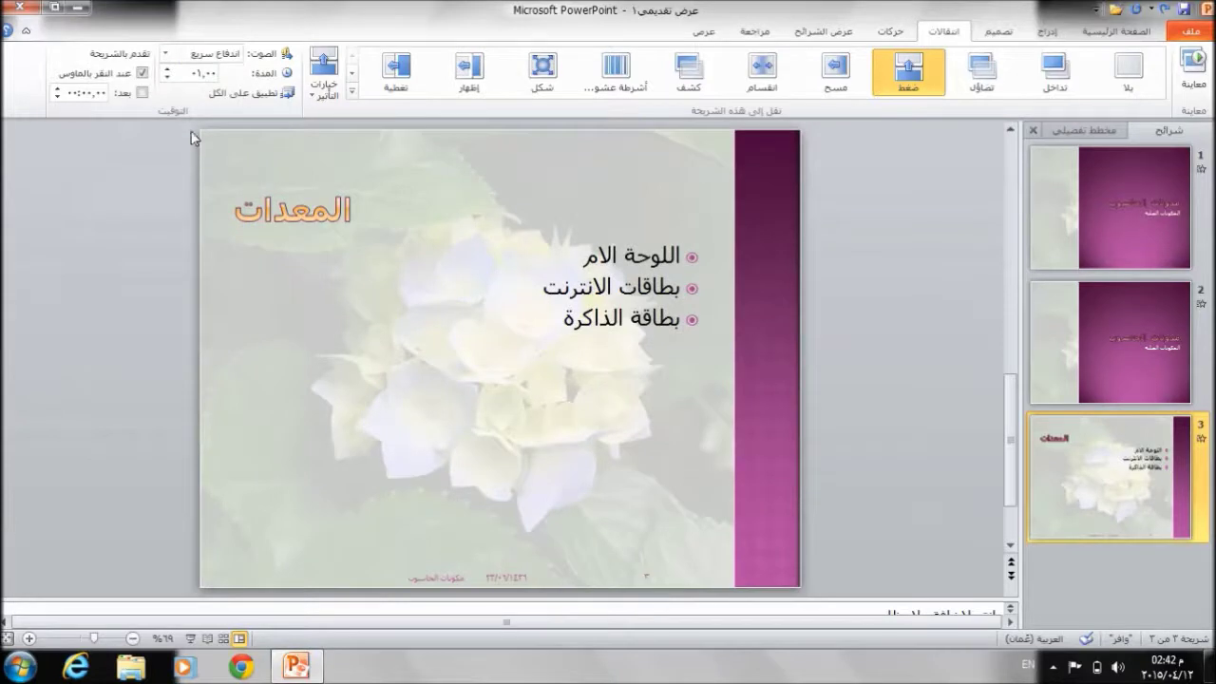
{"action": "left_click", "coordinate": [165, 54]}
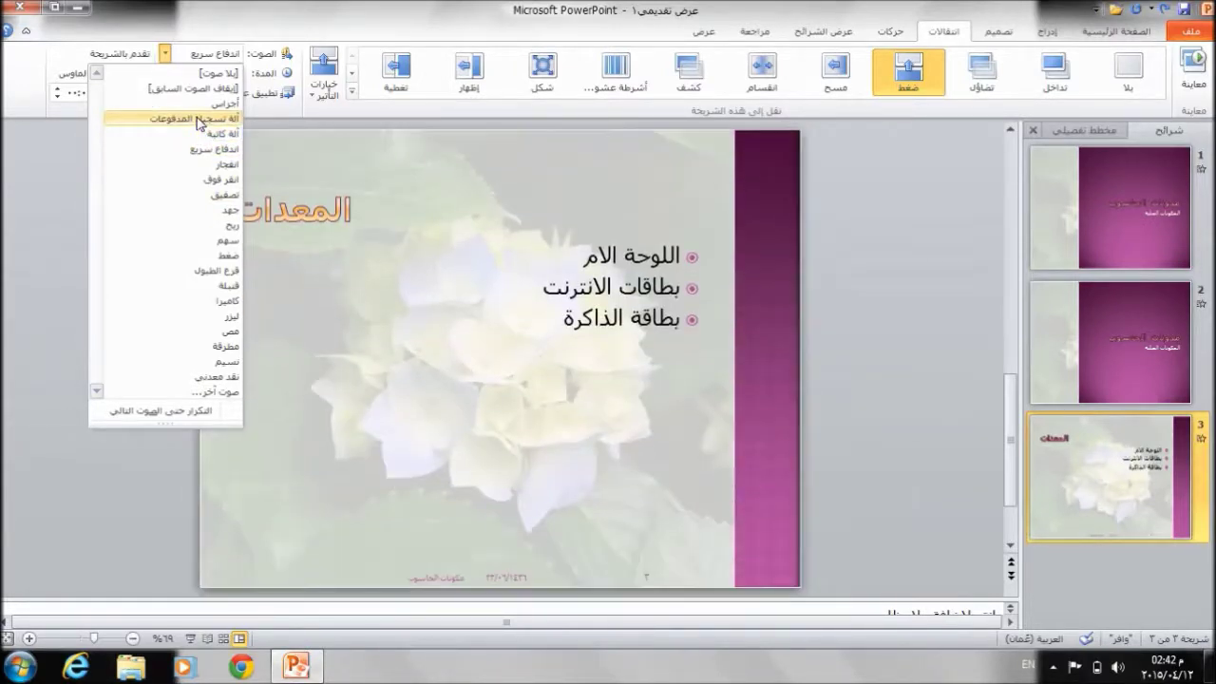
{"action": "left_click", "coordinate": [199, 120]}
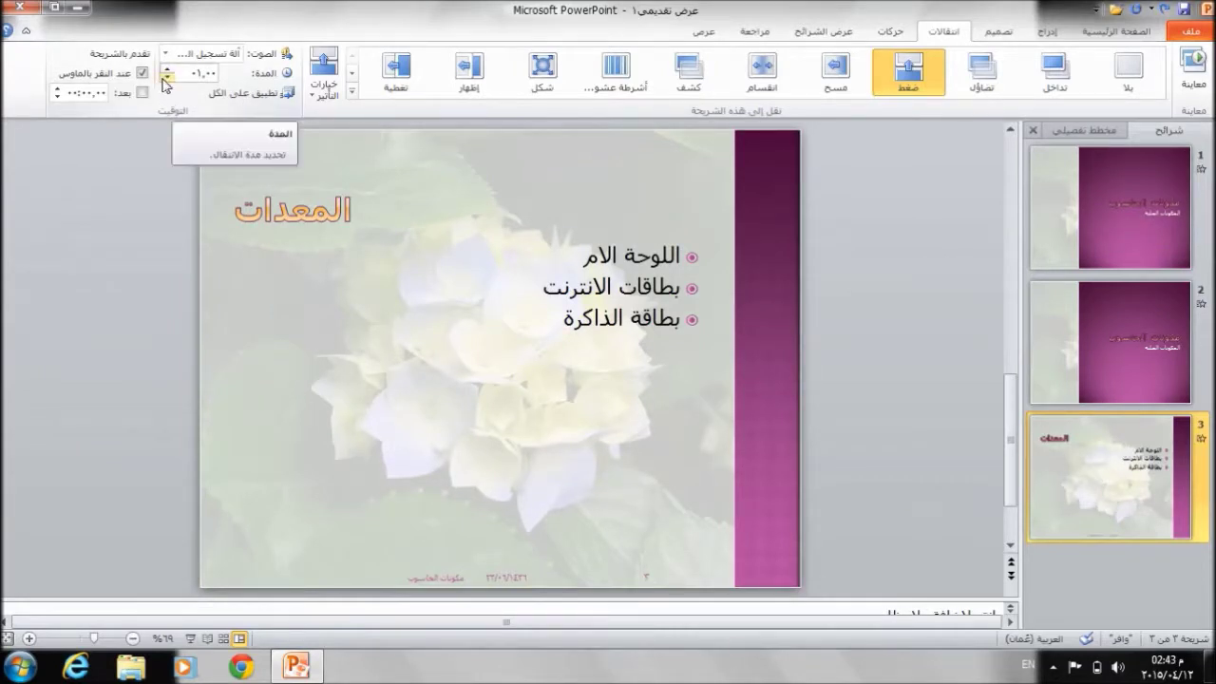
Step: Shorten the transition duration to 00.25 and apply the transition to all slides
{"action": "left_click", "coordinate": [163, 78]}
{"action": "left_click", "coordinate": [163, 69]}
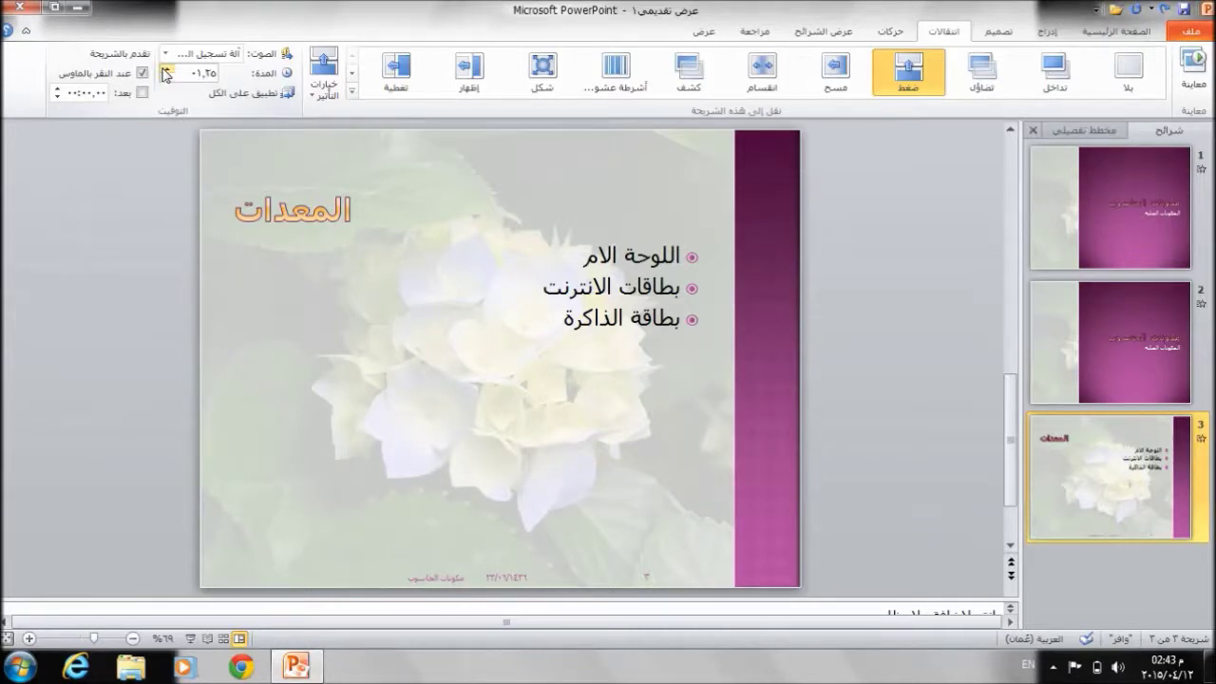
{"action": "left_click", "coordinate": [167, 81]}
{"action": "left_click", "coordinate": [167, 80]}
{"action": "left_click", "coordinate": [167, 81]}
{"action": "left_click", "coordinate": [167, 80]}
{"action": "left_click", "coordinate": [167, 81]}
{"action": "left_click", "coordinate": [167, 69]}
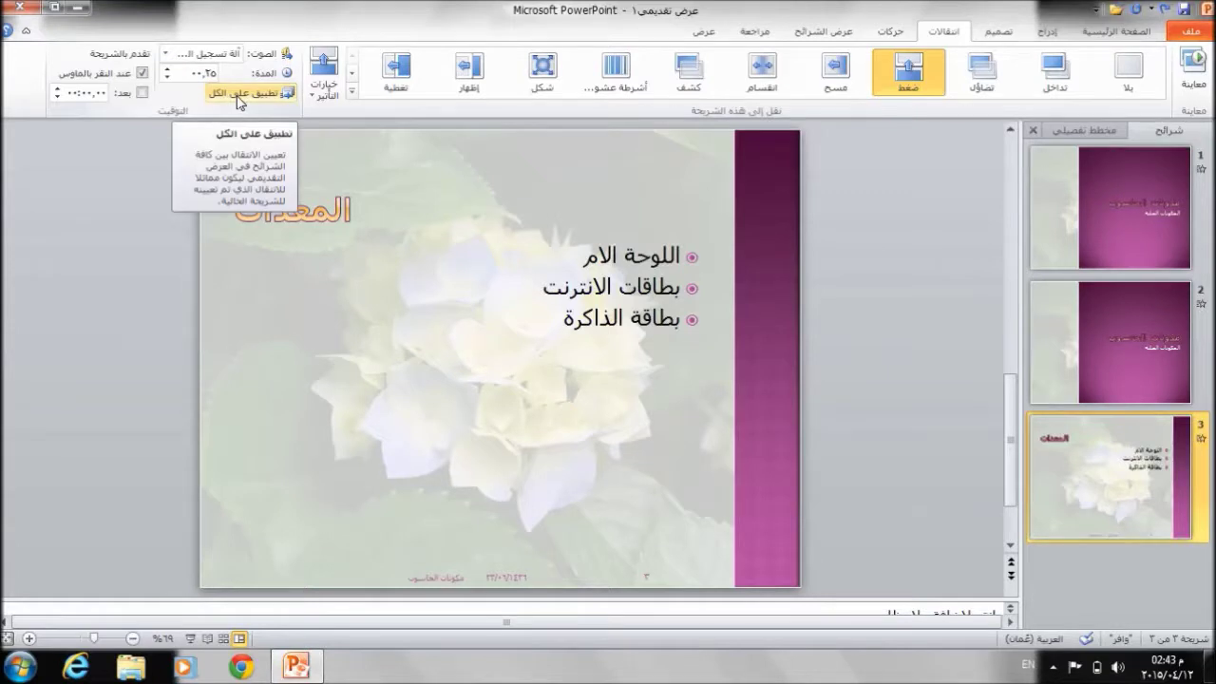
{"action": "left_click", "coordinate": [238, 101]}
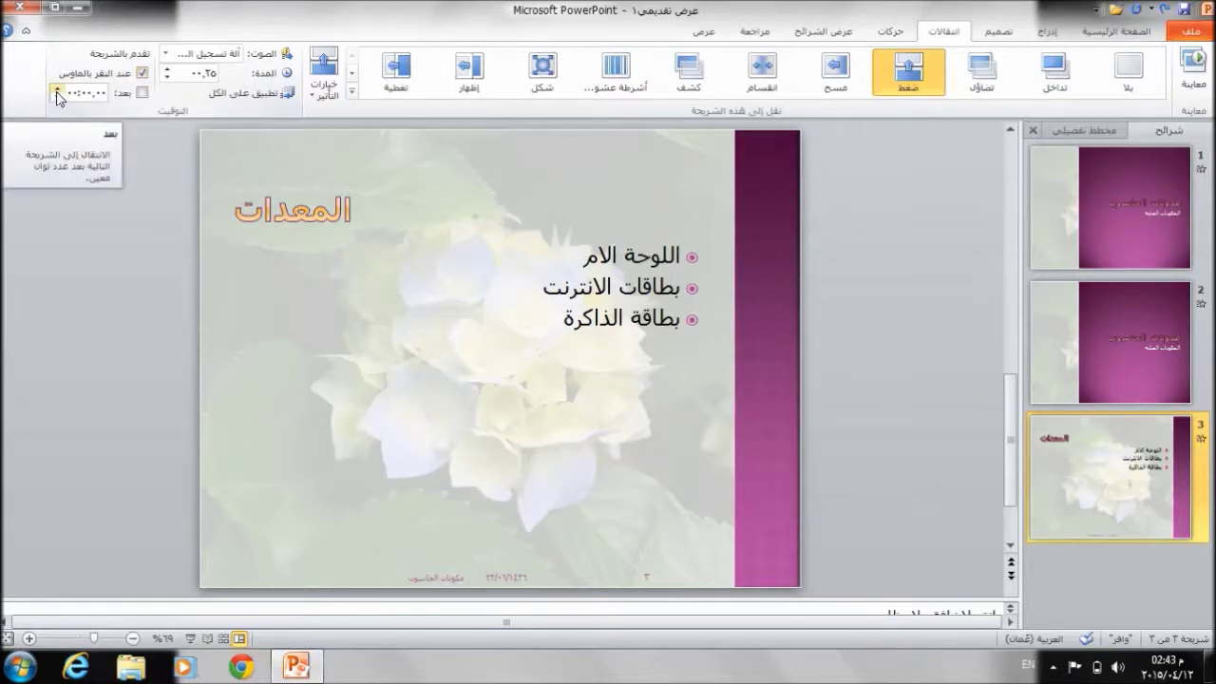
Step: Make slide 3 advance automatically after 00:01.00 and preview its transition
{"action": "left_click", "coordinate": [56, 90]}
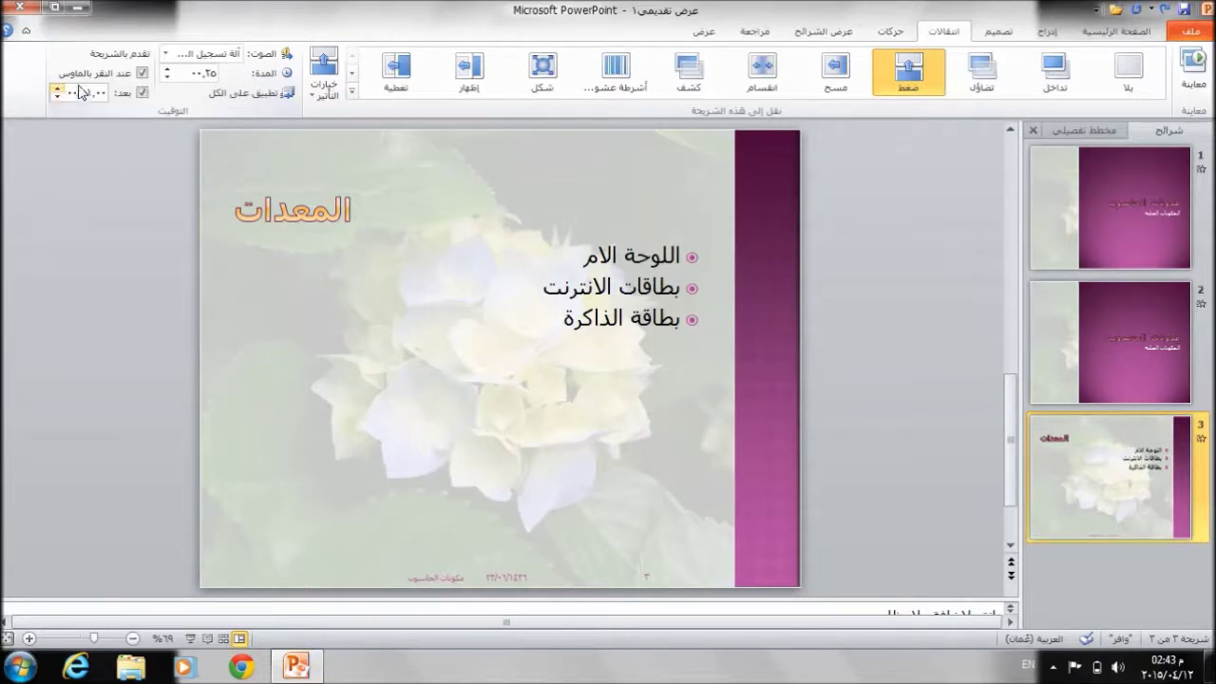
{"action": "left_click", "coordinate": [1193, 64]}
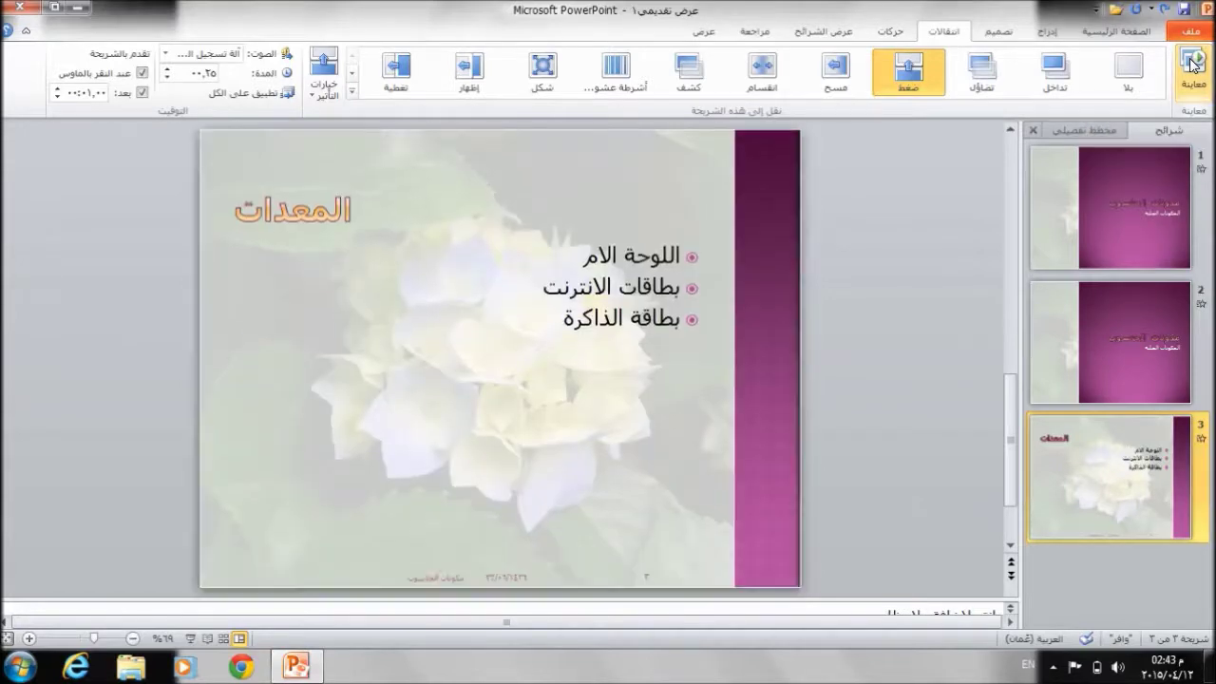
{"action": "left_click", "coordinate": [1193, 64]}
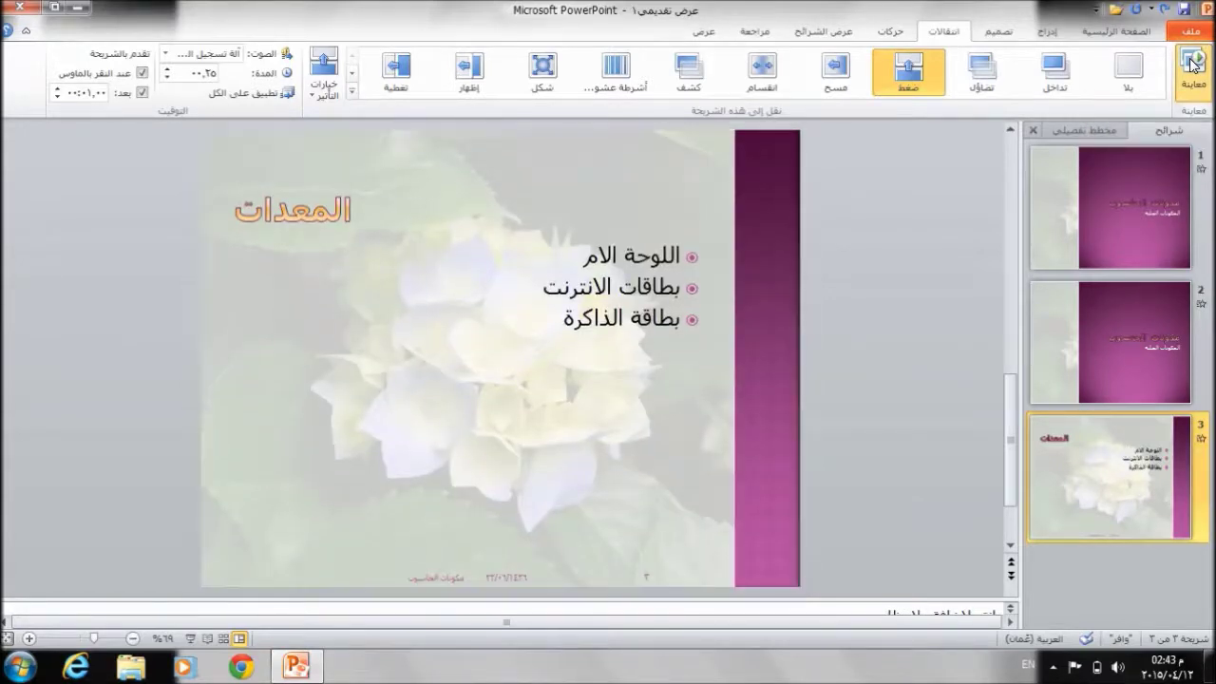
{"action": "left_click", "coordinate": [1145, 199]}
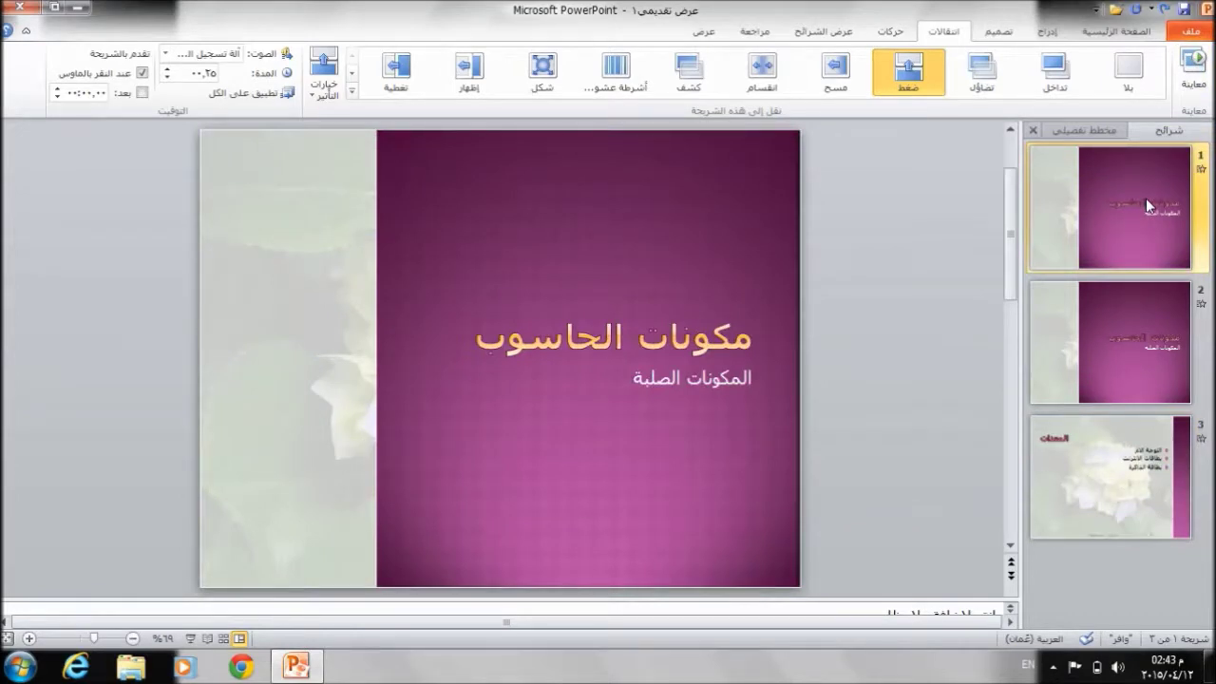
{"action": "left_click", "coordinate": [190, 637]}
{"action": "key", "text": "Right"}
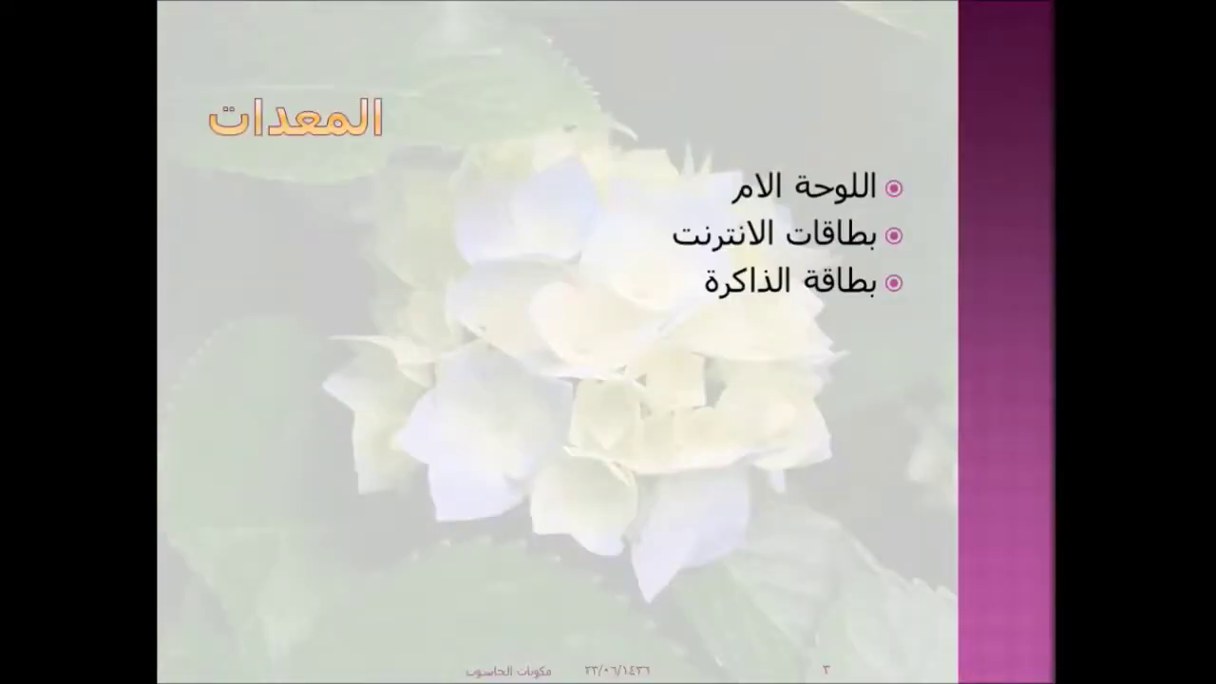
{"action": "key", "text": "Right"}
{"action": "key", "text": "Right"}
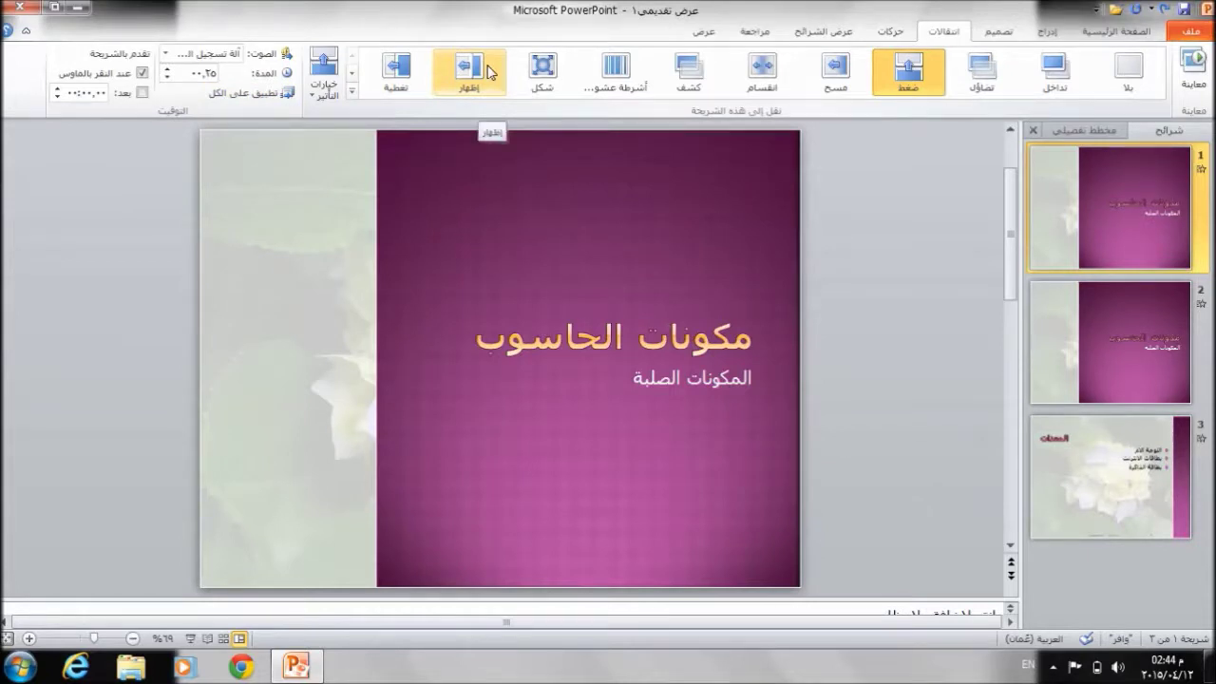
Step: Give slide 2 the كشف (Reveal) transition with no sound, after trying Split
{"action": "left_click", "coordinate": [1186, 342]}
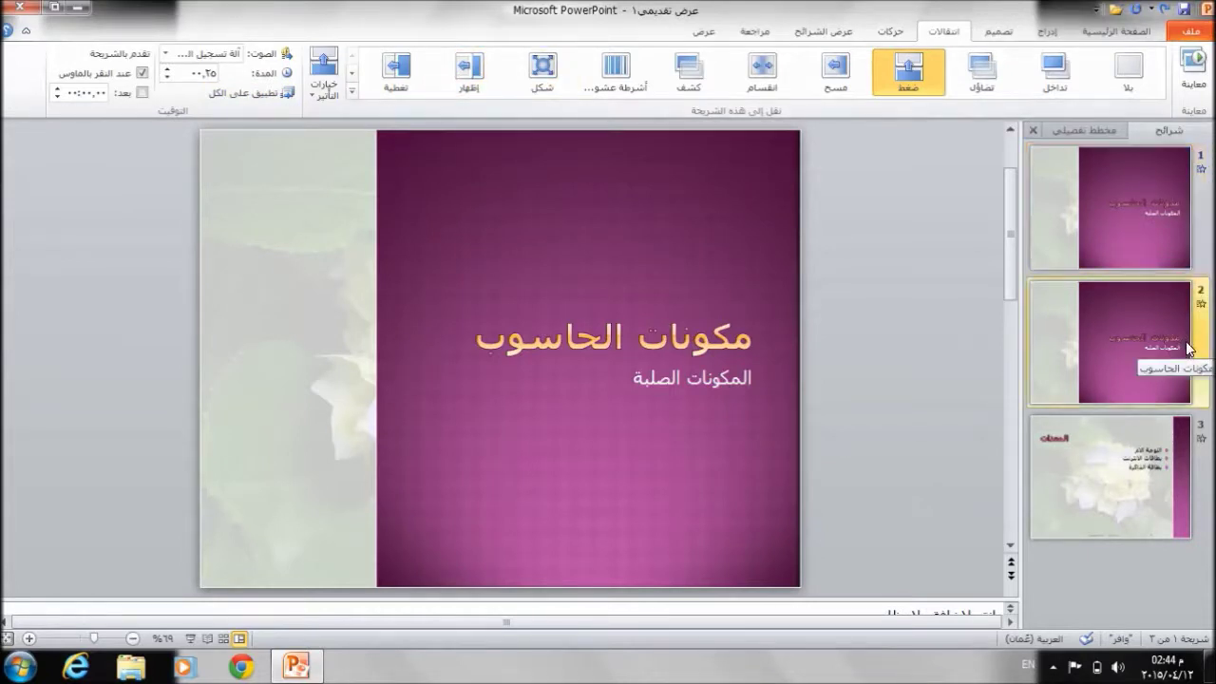
{"action": "left_click", "coordinate": [767, 87]}
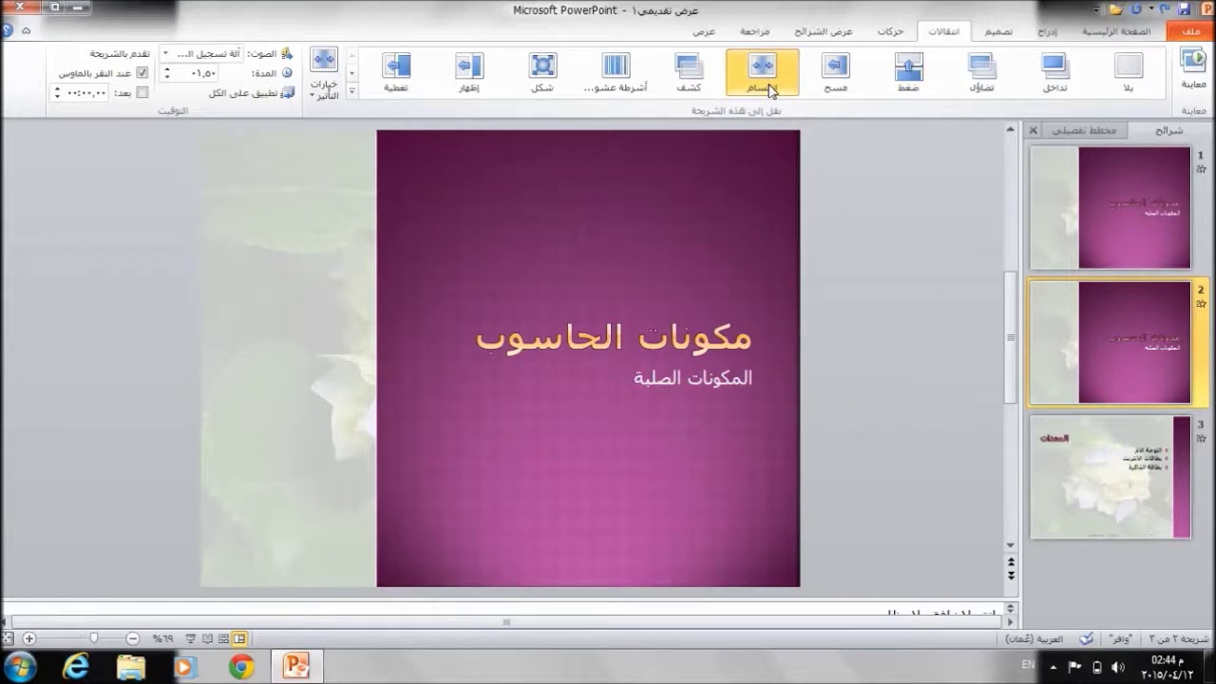
{"action": "left_click", "coordinate": [166, 54]}
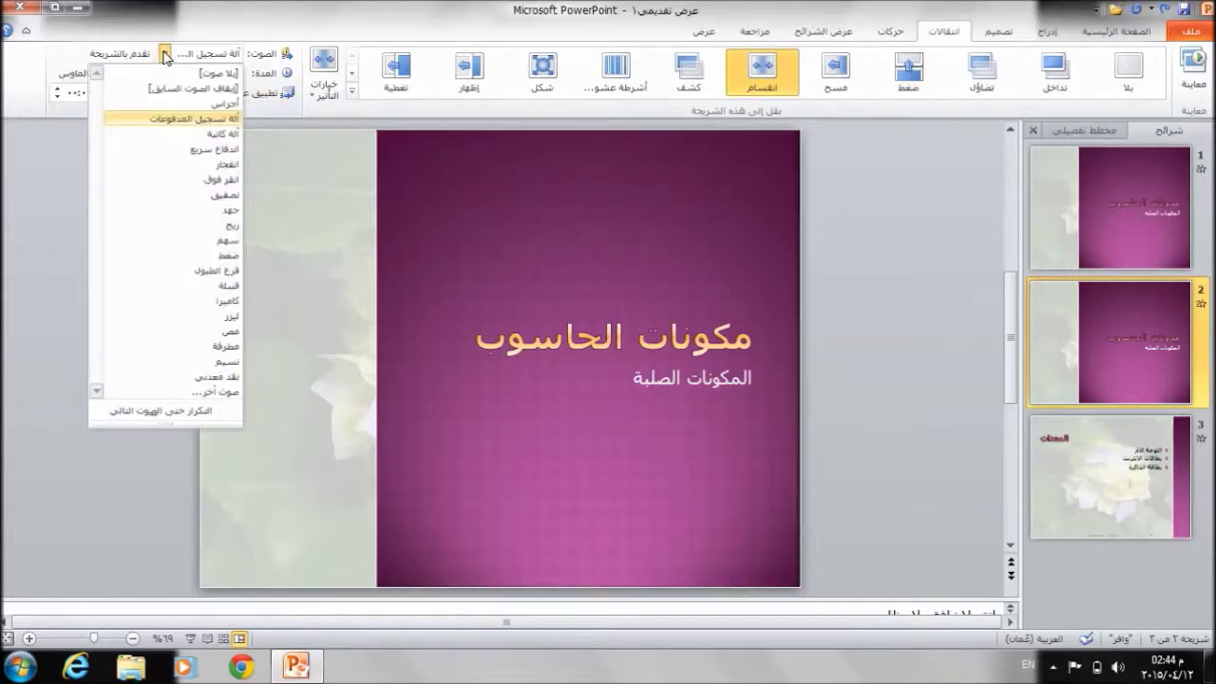
{"action": "left_click", "coordinate": [194, 73]}
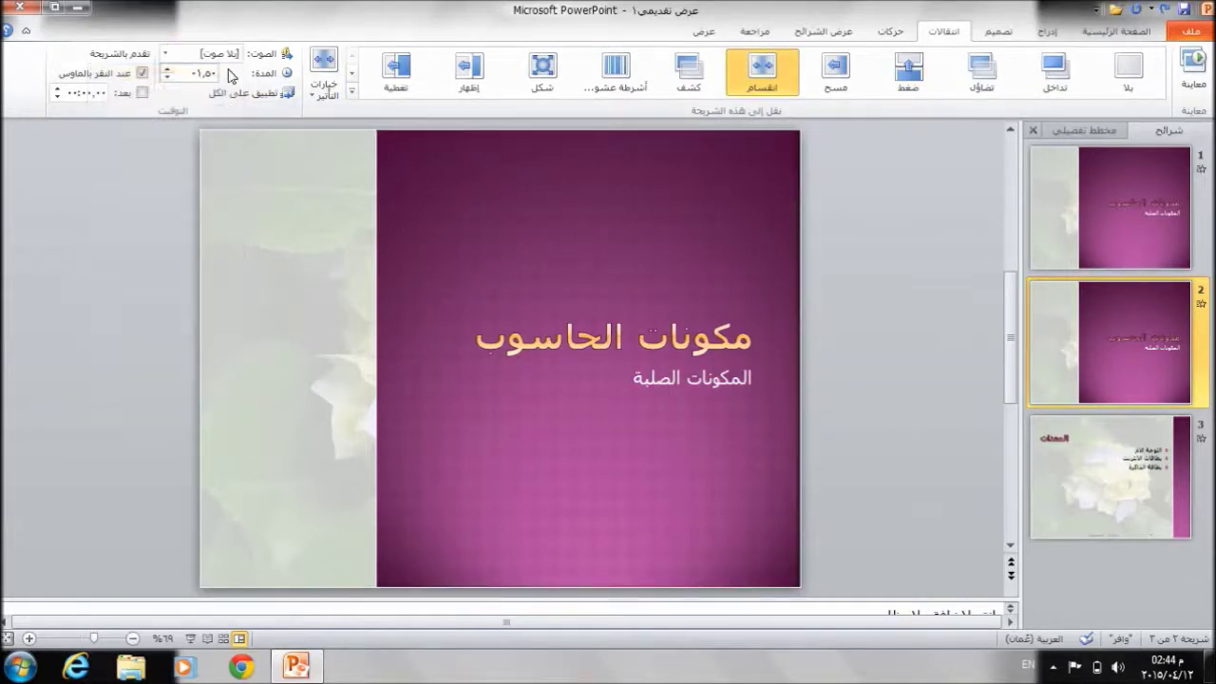
{"action": "left_click", "coordinate": [694, 87]}
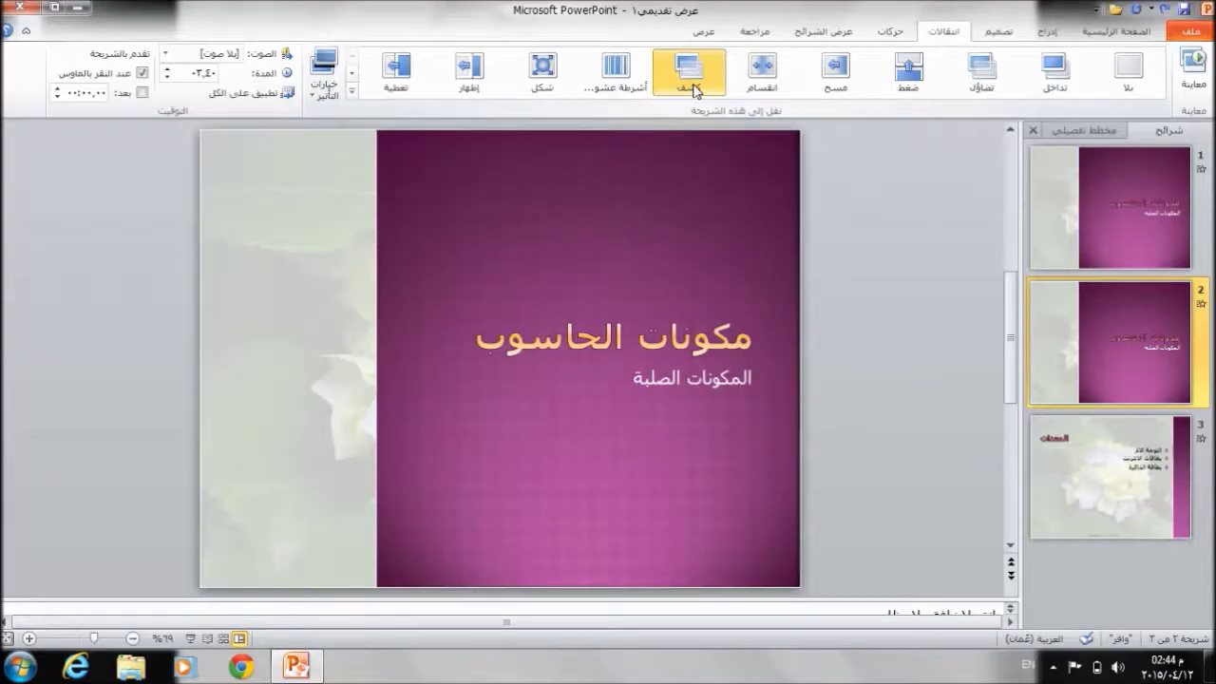
Step: Run the slide show through to check the transitions, then exit it
{"action": "key", "text": "F5"}
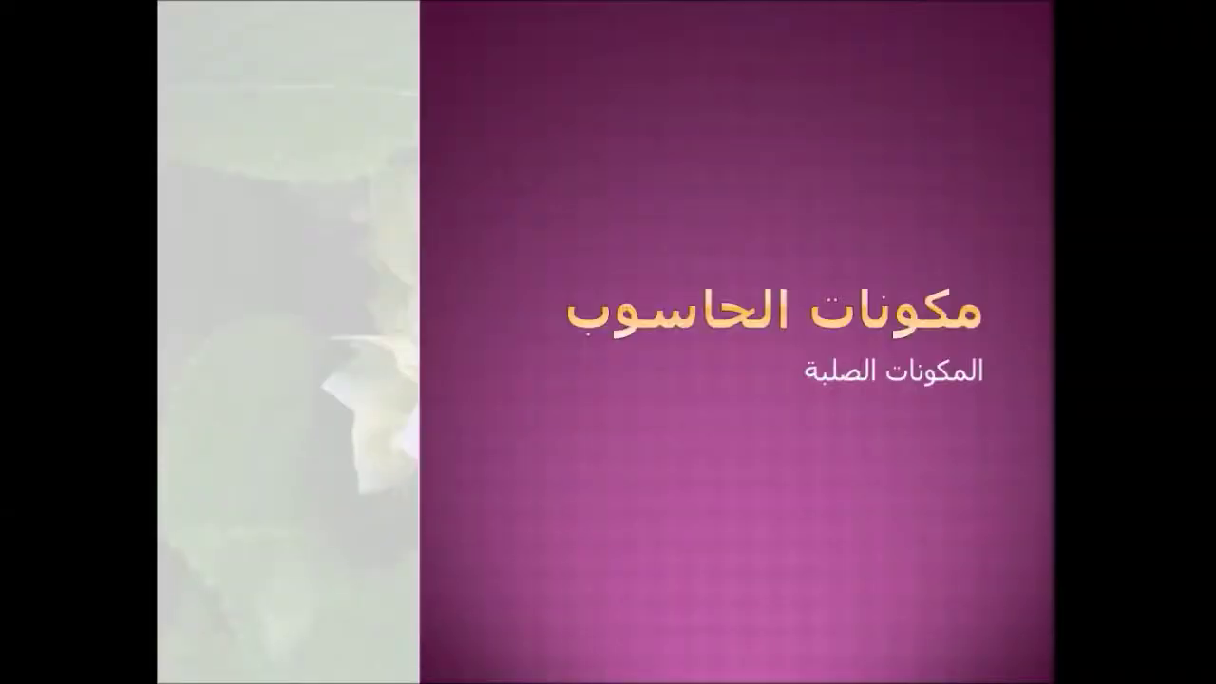
{"action": "key", "text": "Right"}
{"action": "key", "text": "Right"}
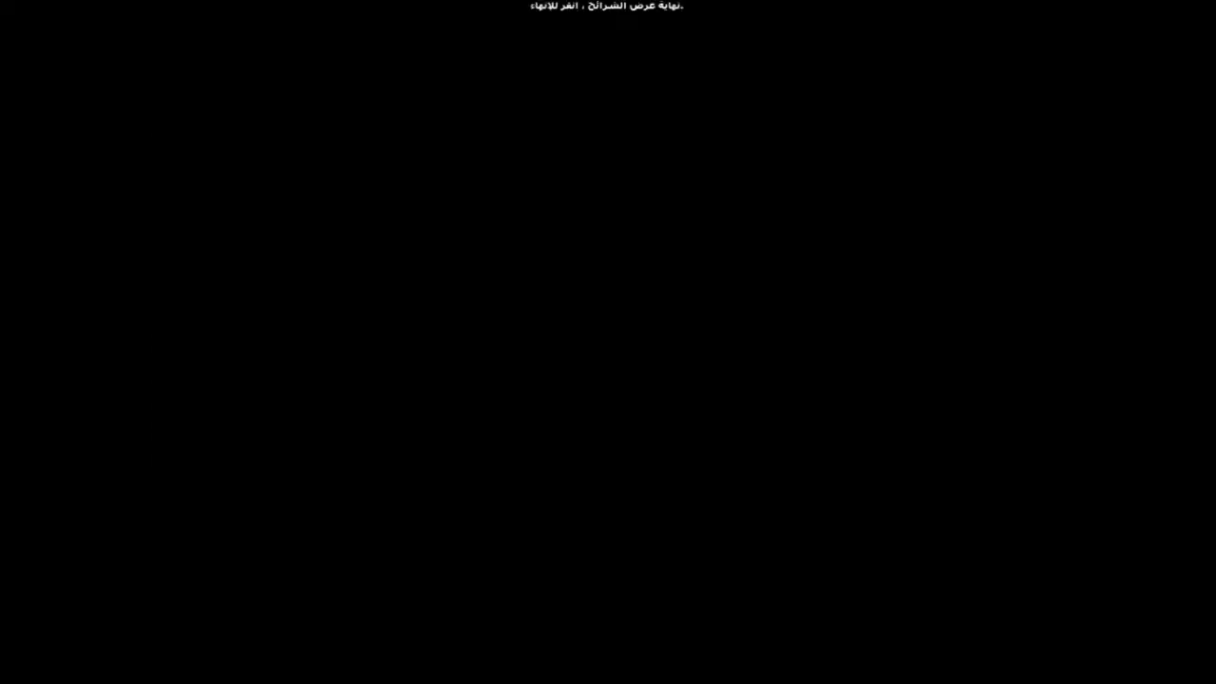
{"action": "left_click", "coordinate": [693, 90]}
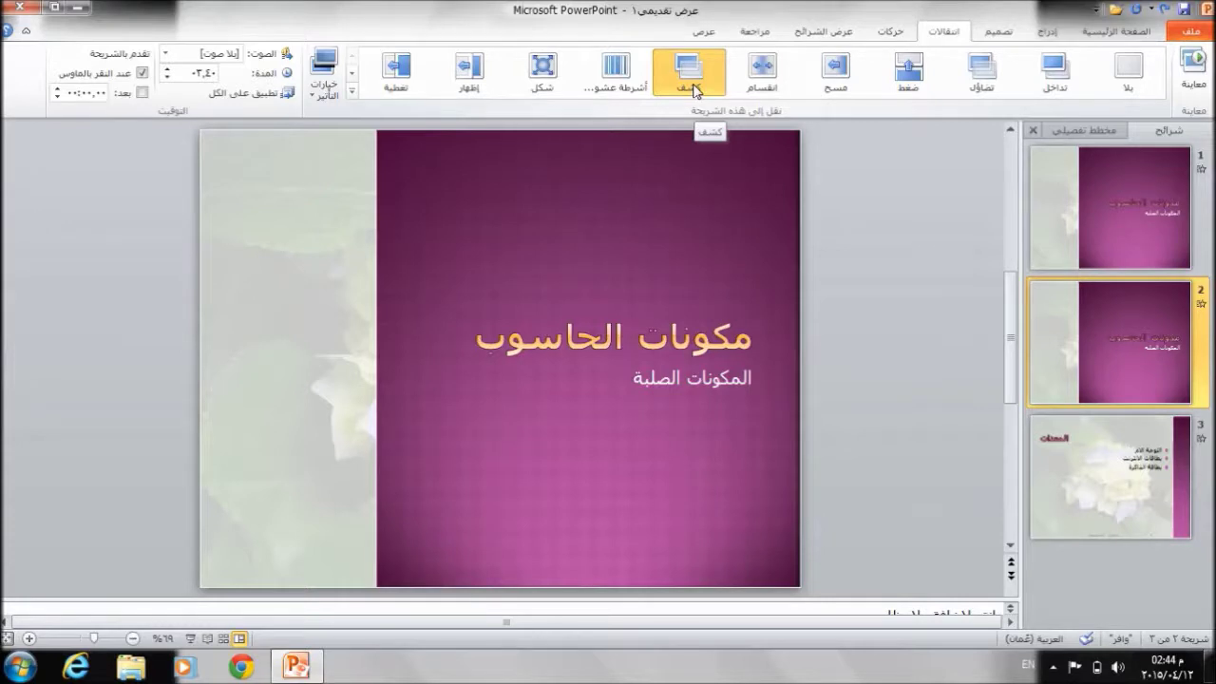
Step: Select slide 2's title, try Fly In and Teeter, then apply the Fly Out exit animation
{"action": "left_click", "coordinate": [893, 31]}
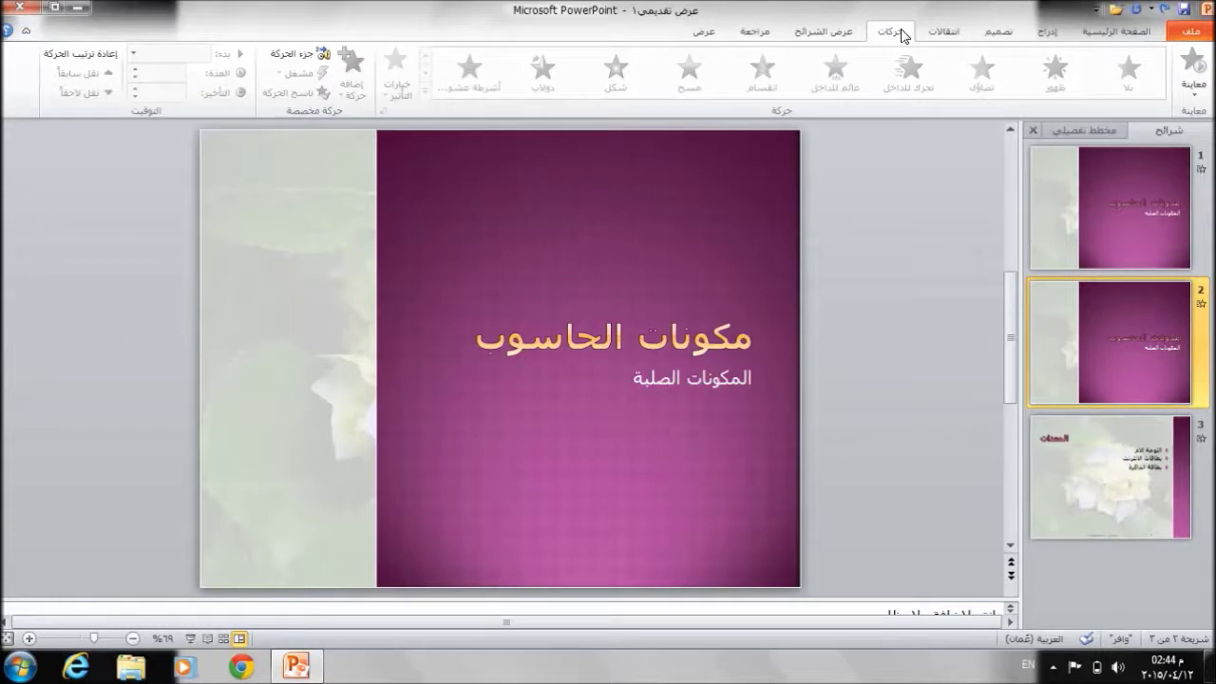
{"action": "left_click", "coordinate": [694, 325]}
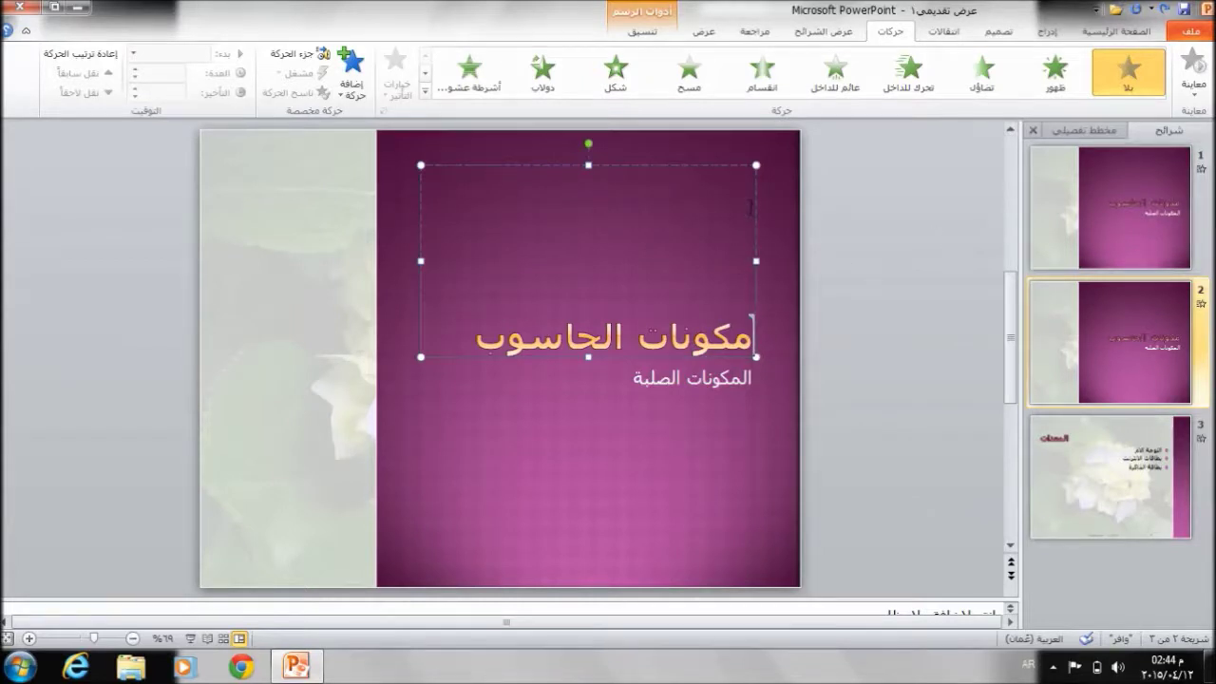
{"action": "left_click", "coordinate": [917, 70]}
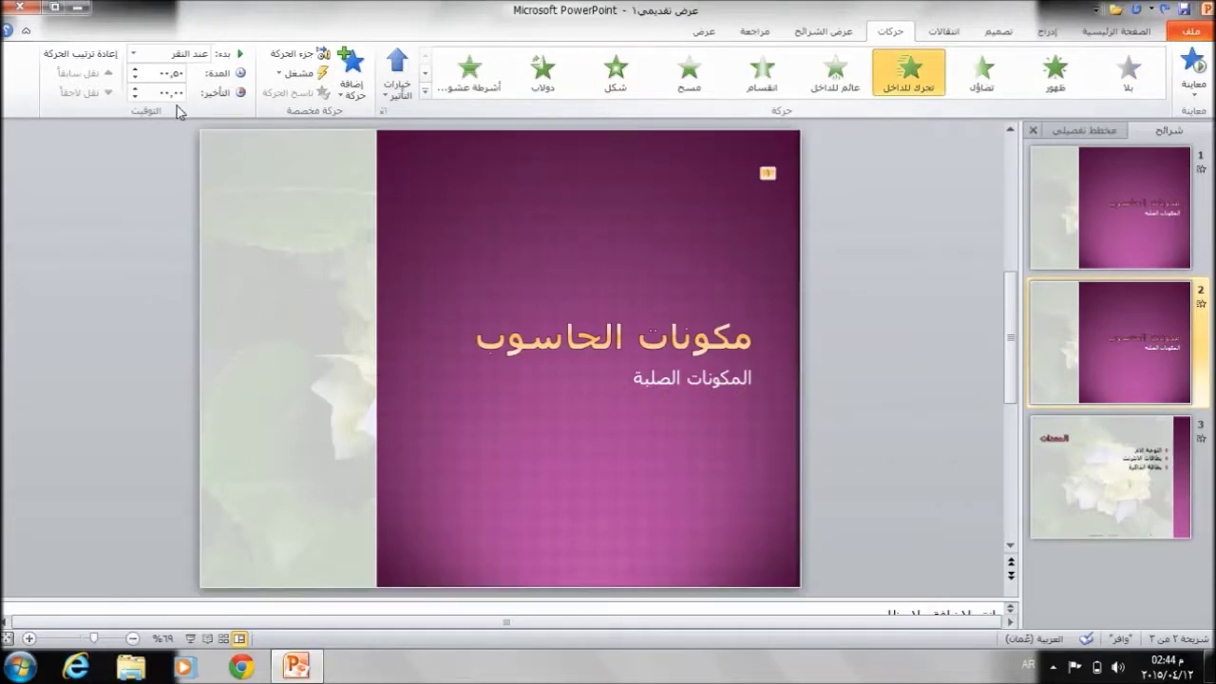
{"action": "left_click", "coordinate": [423, 98]}
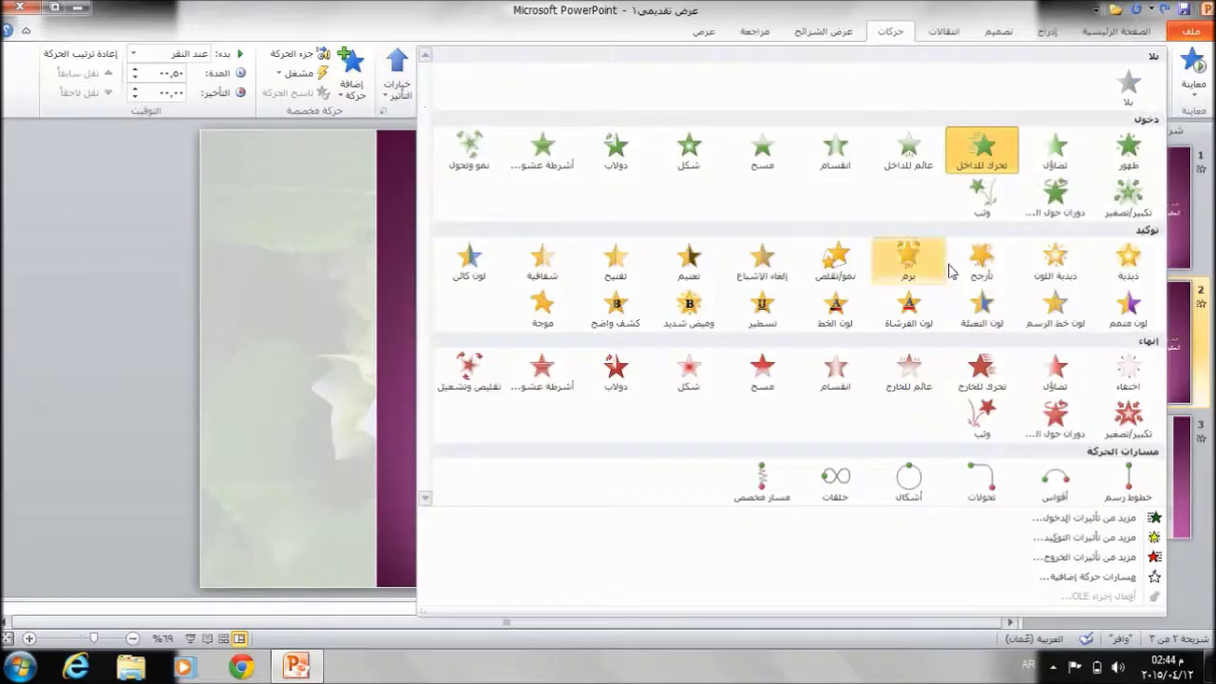
{"action": "left_click", "coordinate": [988, 270]}
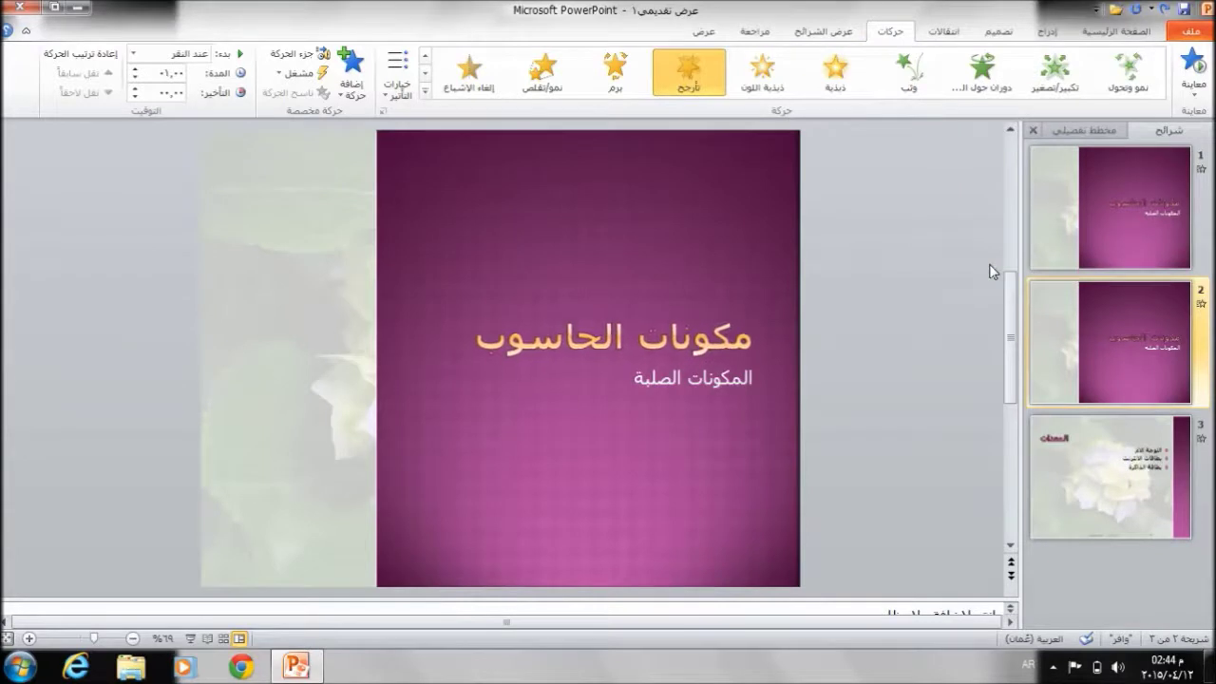
{"action": "left_click", "coordinate": [425, 96]}
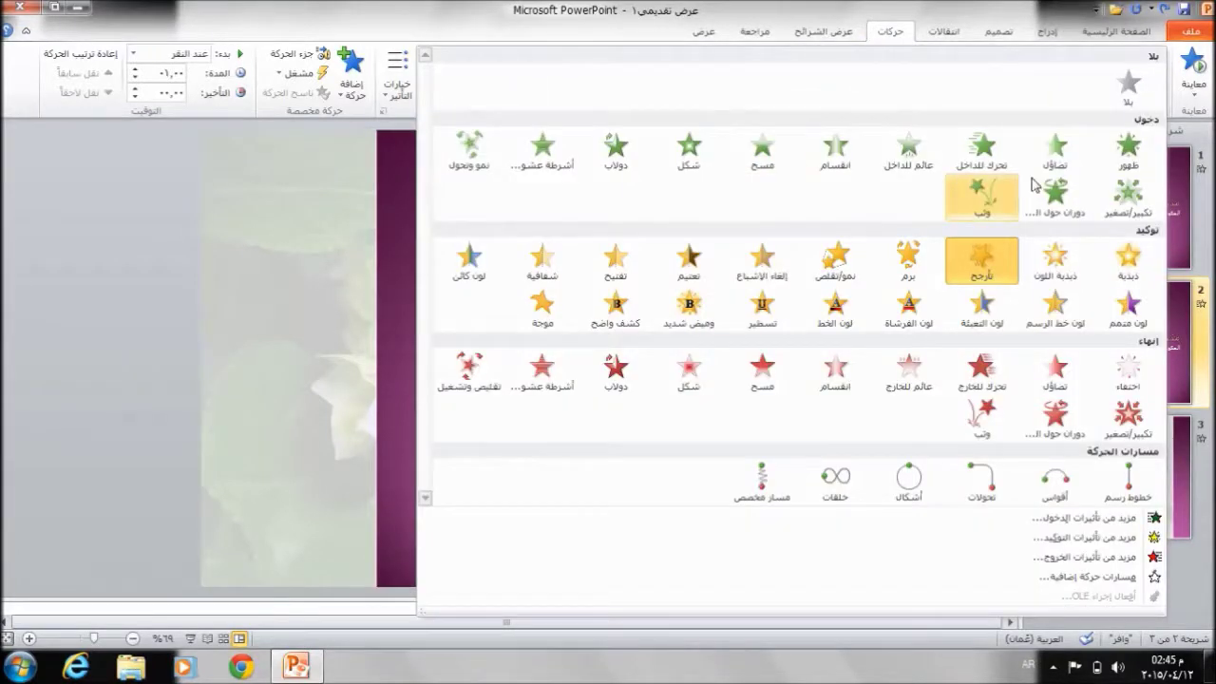
{"action": "left_click", "coordinate": [955, 368]}
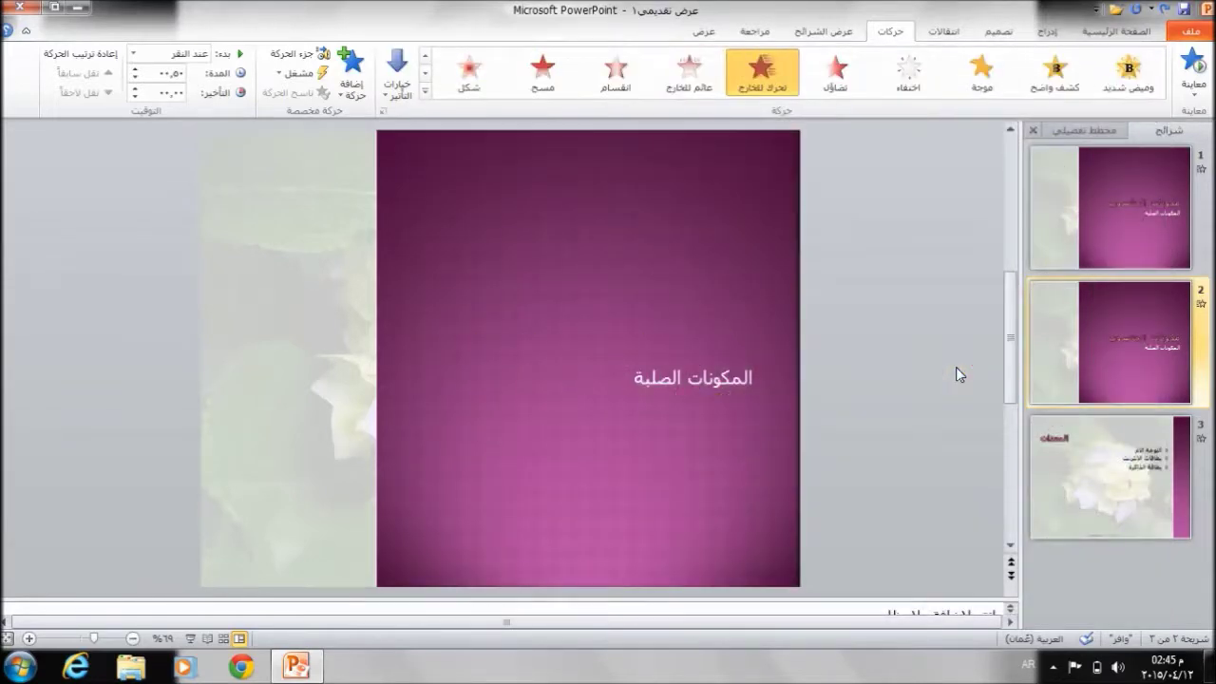
{"action": "left_click", "coordinate": [425, 91]}
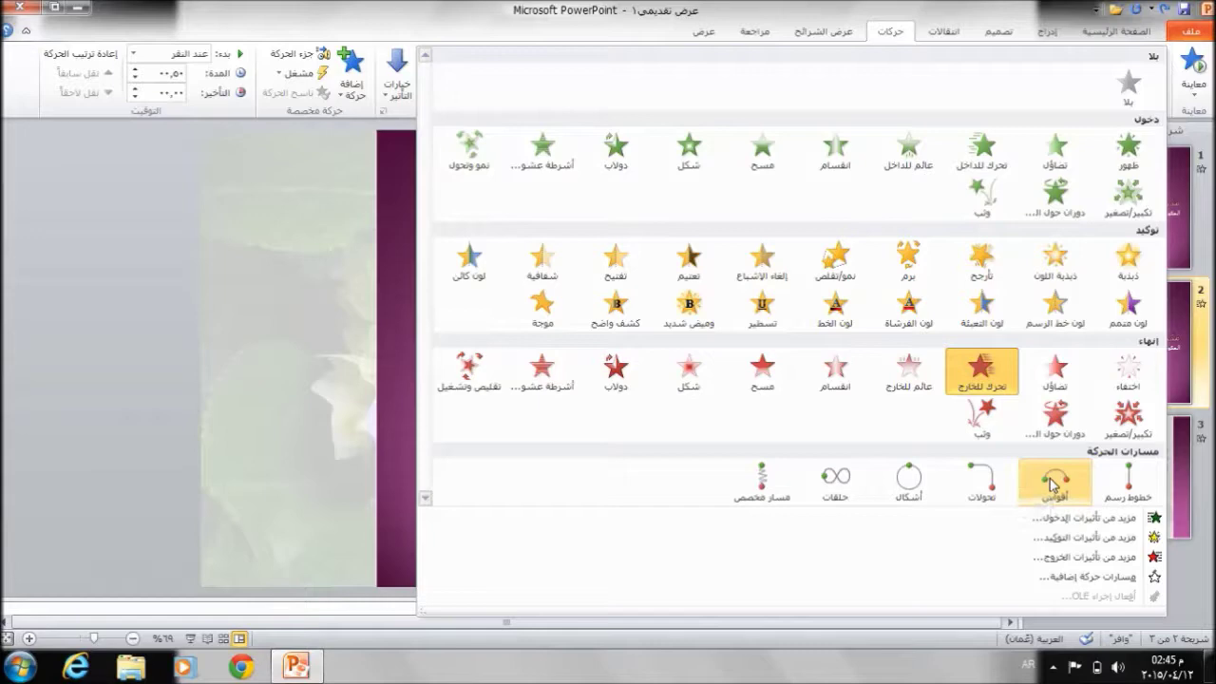
{"action": "left_click", "coordinate": [357, 358]}
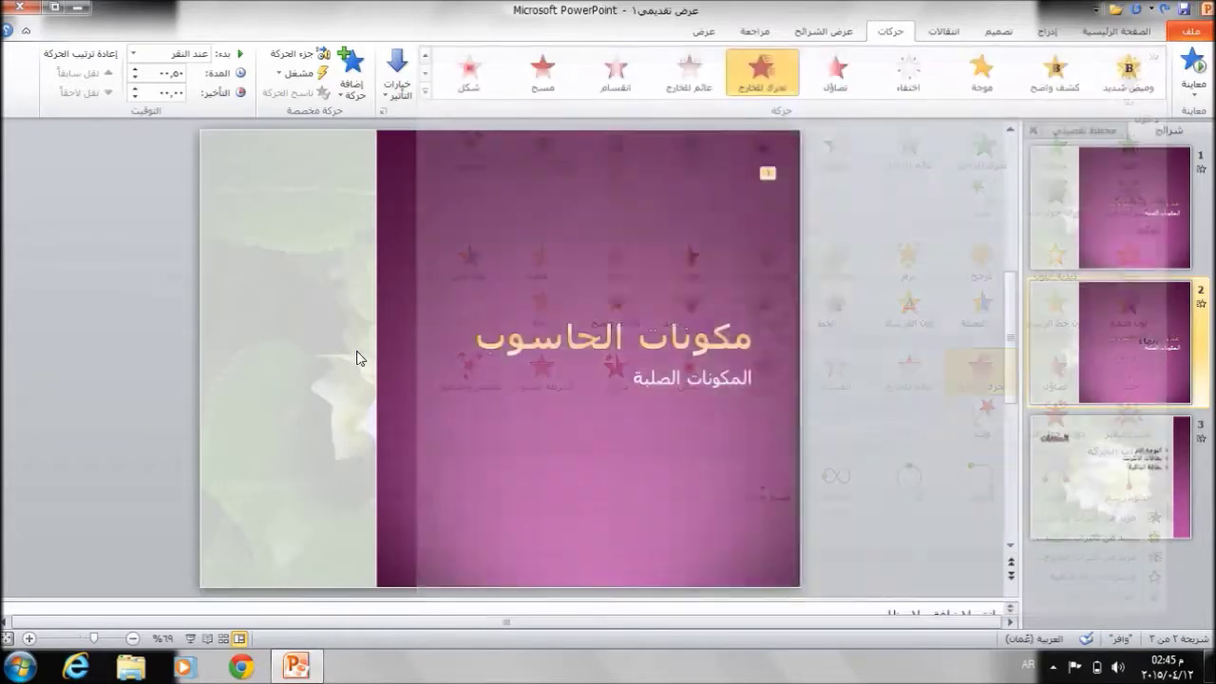
Step: On slide 3, select the bullet list and apply the تحولات (Turns) motion path
{"action": "left_click", "coordinate": [1130, 438]}
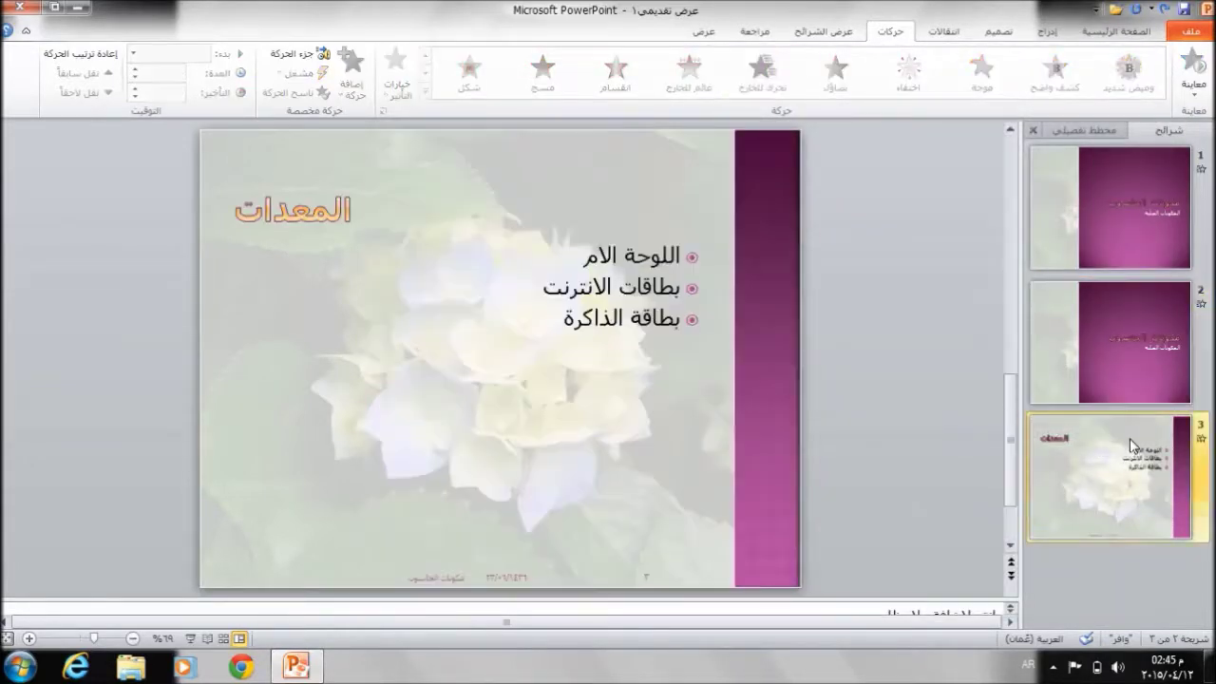
{"action": "left_click", "coordinate": [651, 254]}
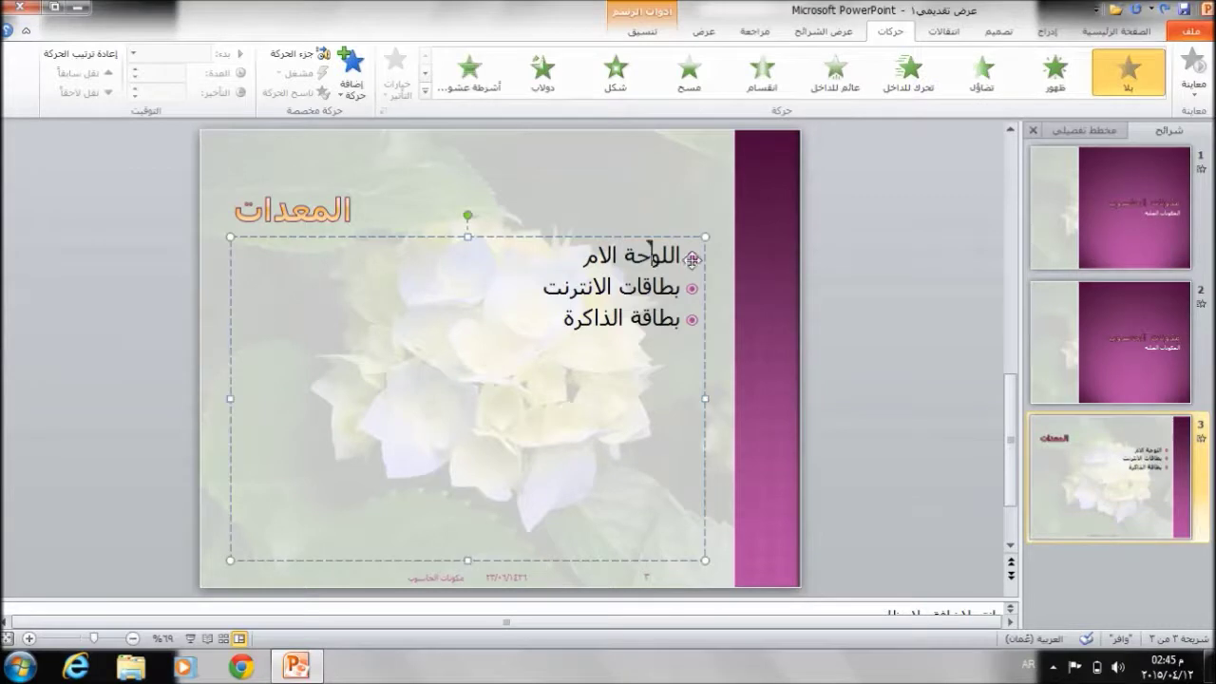
{"action": "left_click", "coordinate": [691, 258]}
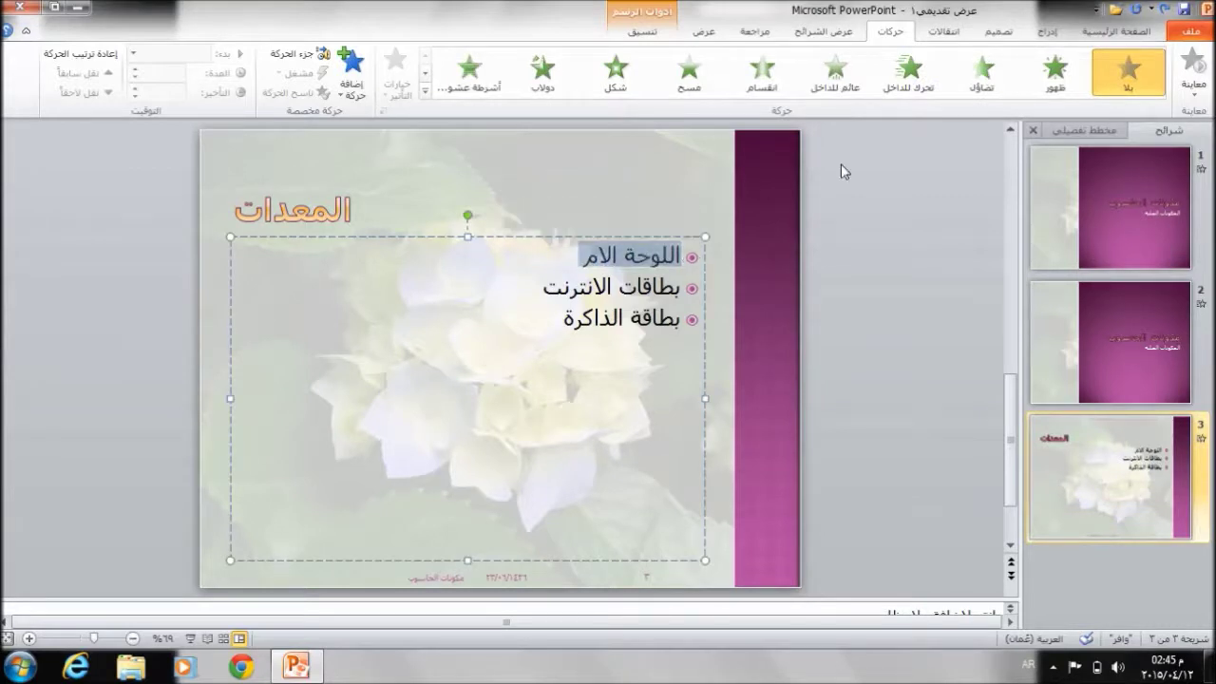
{"action": "left_click", "coordinate": [424, 91]}
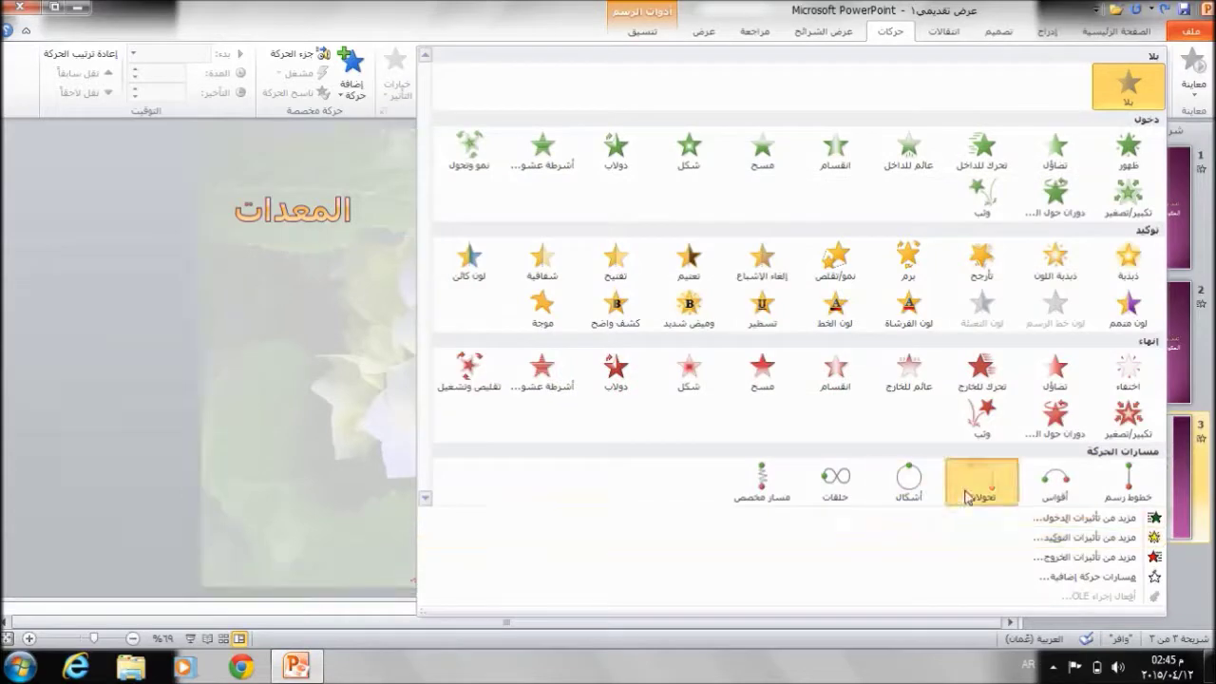
{"action": "left_click", "coordinate": [964, 494]}
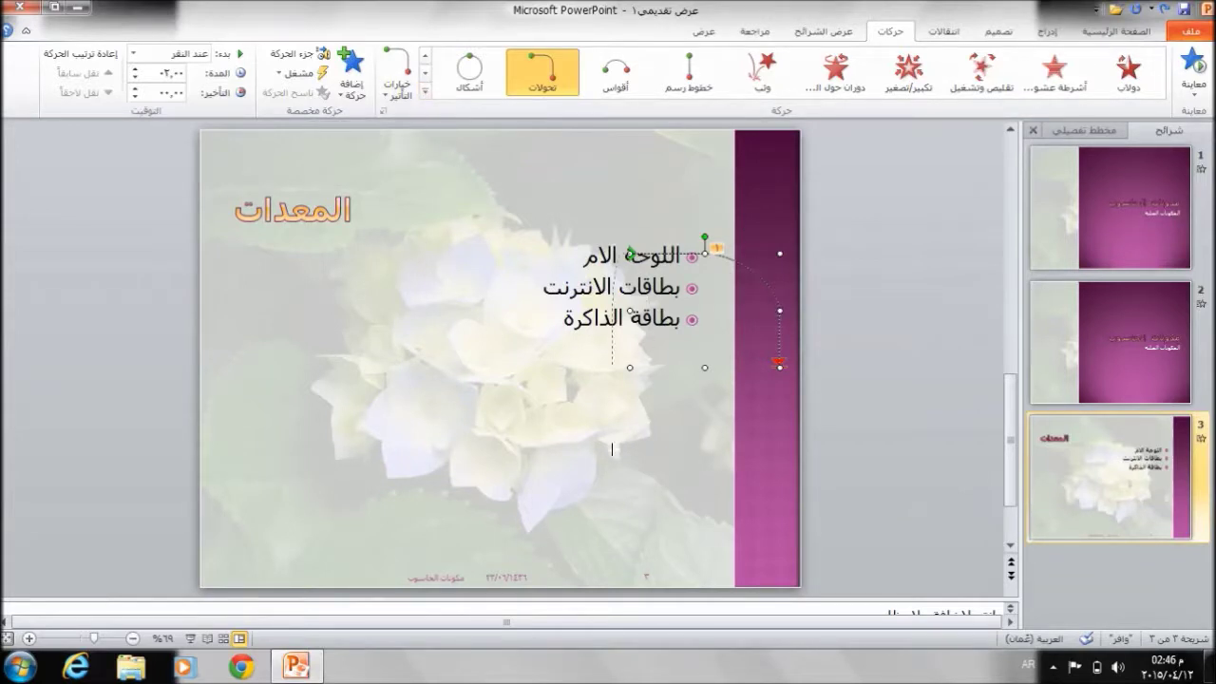
Step: Narrow the motion path into a straight vertical drop and preview the animation
{"action": "left_click_drag", "start_coordinate": [778, 308], "coordinate": [613, 450]}
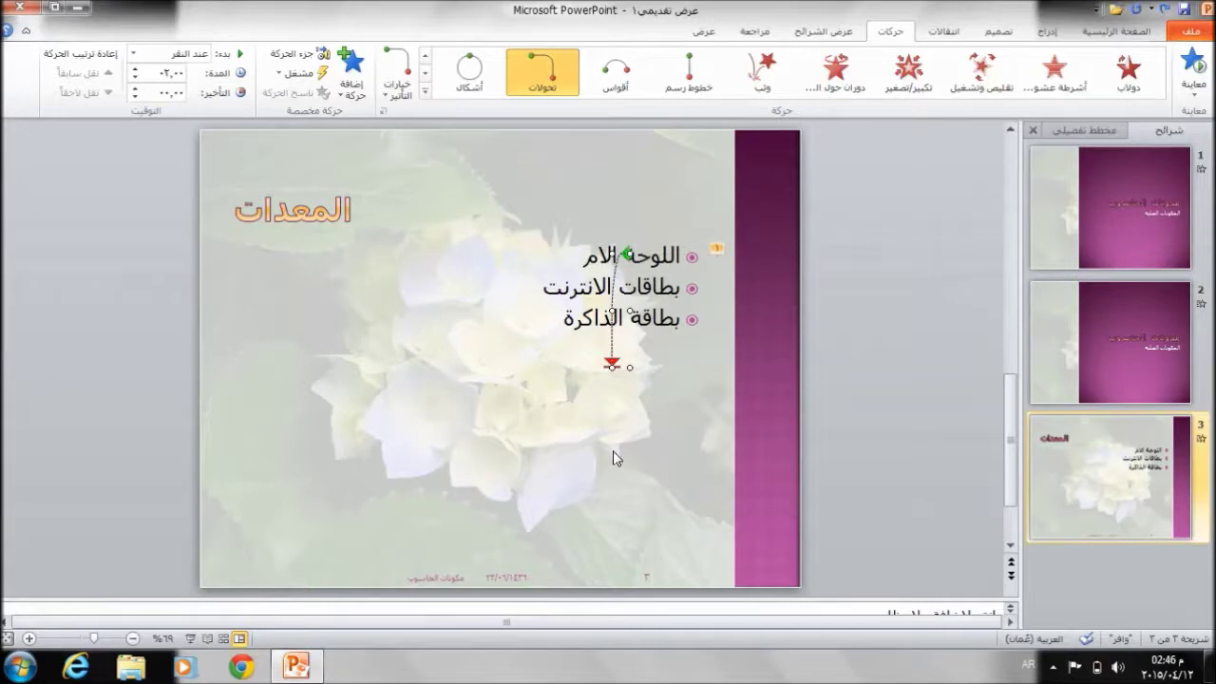
{"action": "left_click", "coordinate": [1189, 86]}
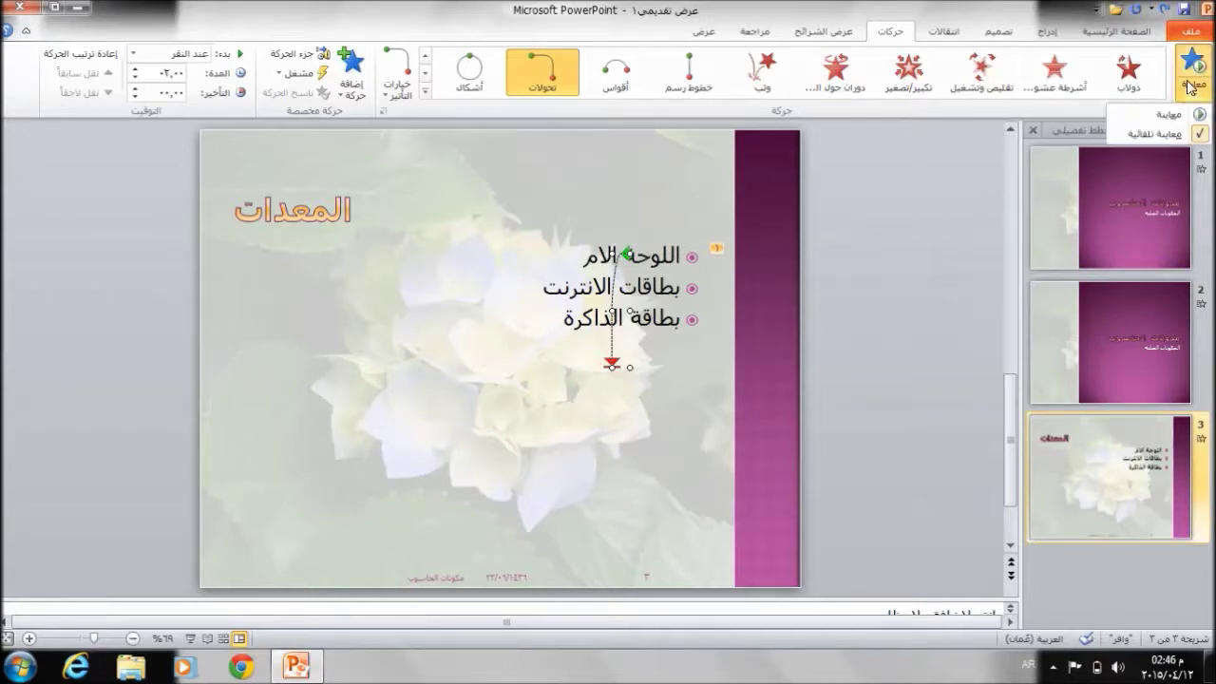
{"action": "left_click", "coordinate": [1190, 78]}
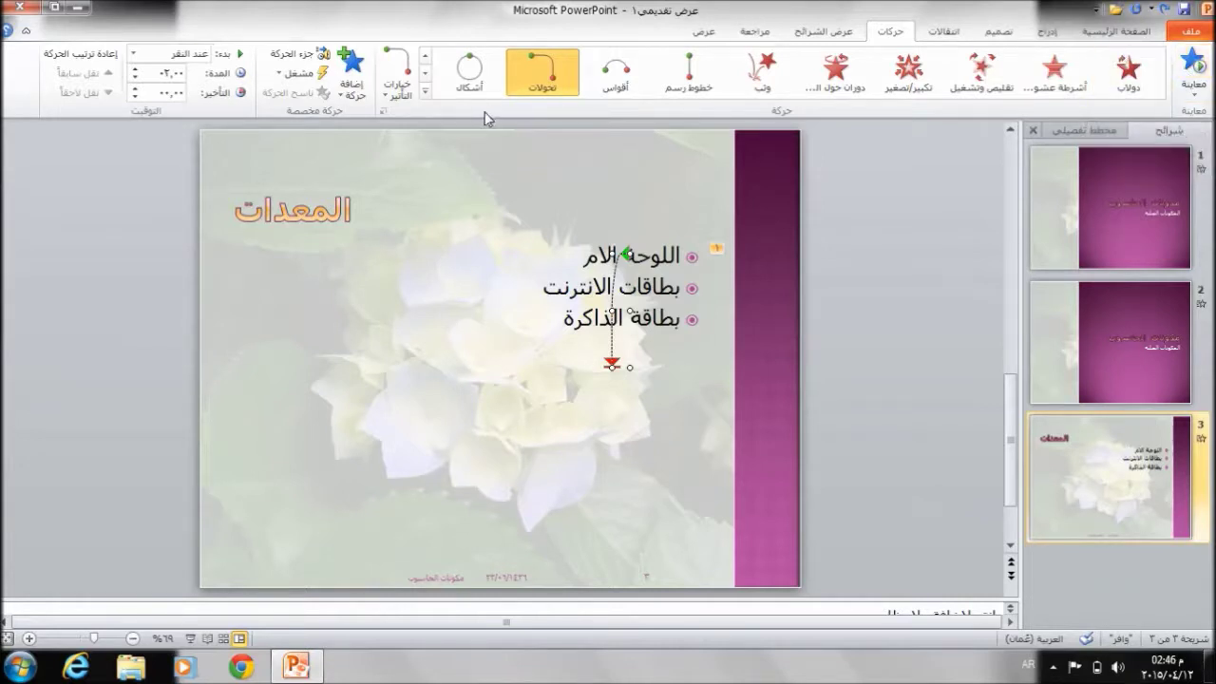
Step: Replace the bullets' motion path with the دولاب (Wheel) entrance effect from More Entrance Effects
{"action": "left_click", "coordinate": [425, 90]}
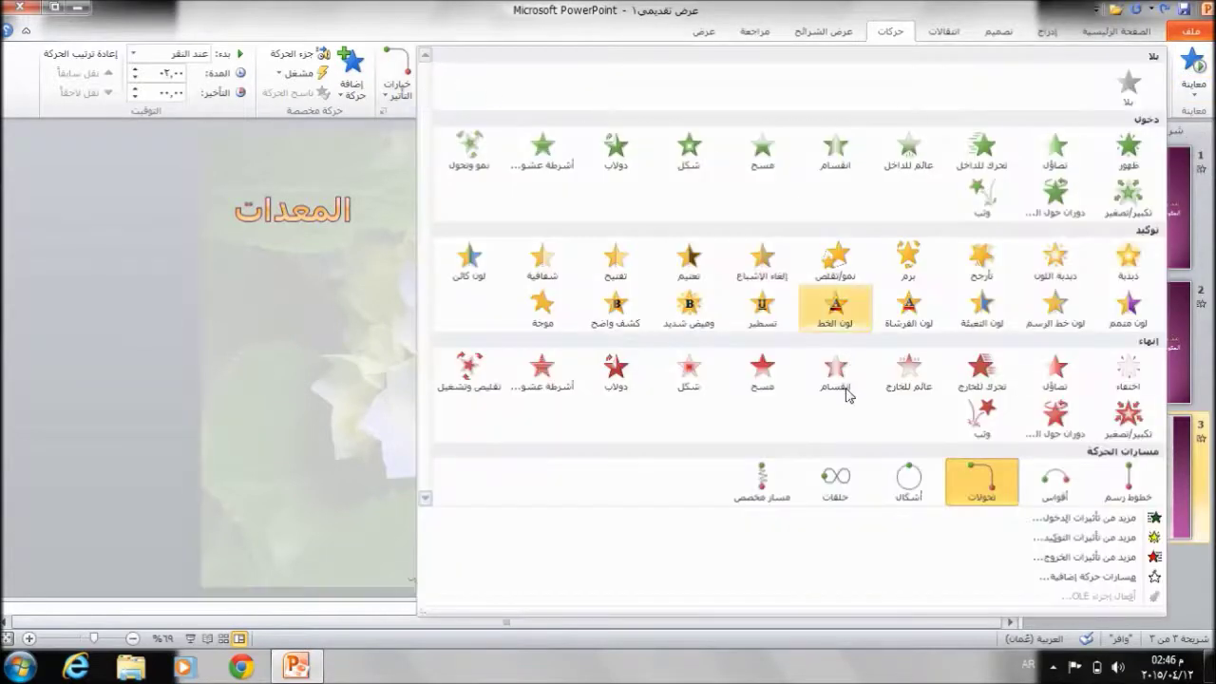
{"action": "left_click", "coordinate": [1049, 519]}
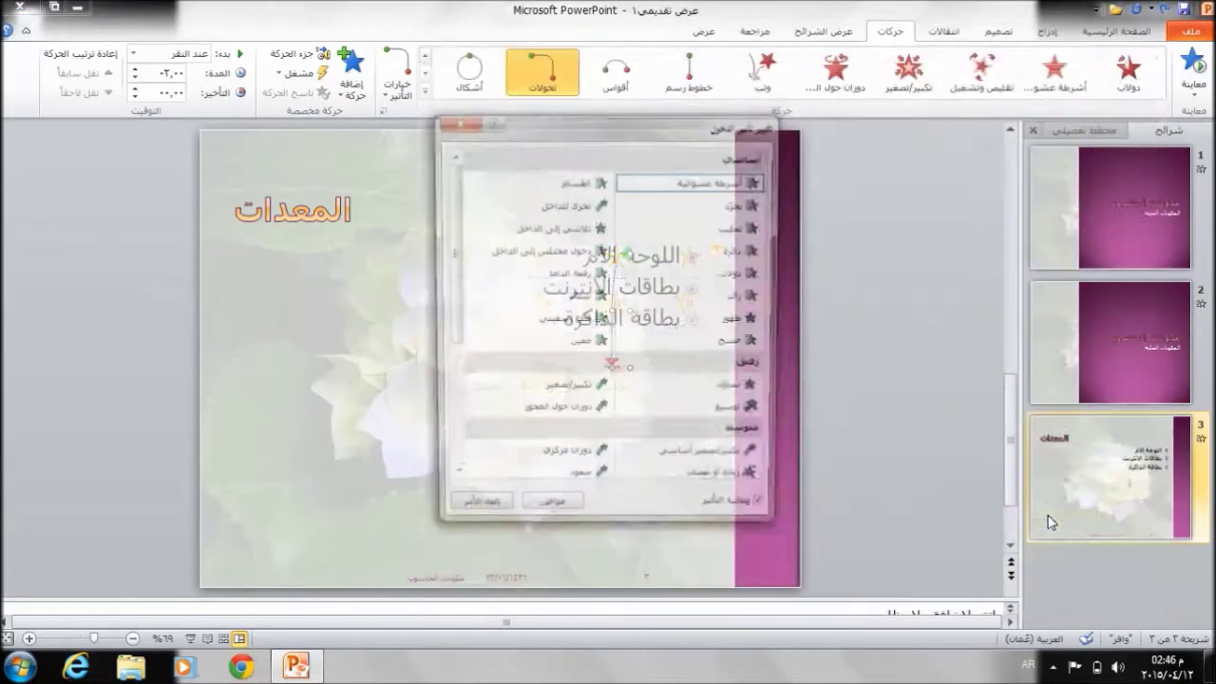
{"action": "left_click", "coordinate": [734, 275]}
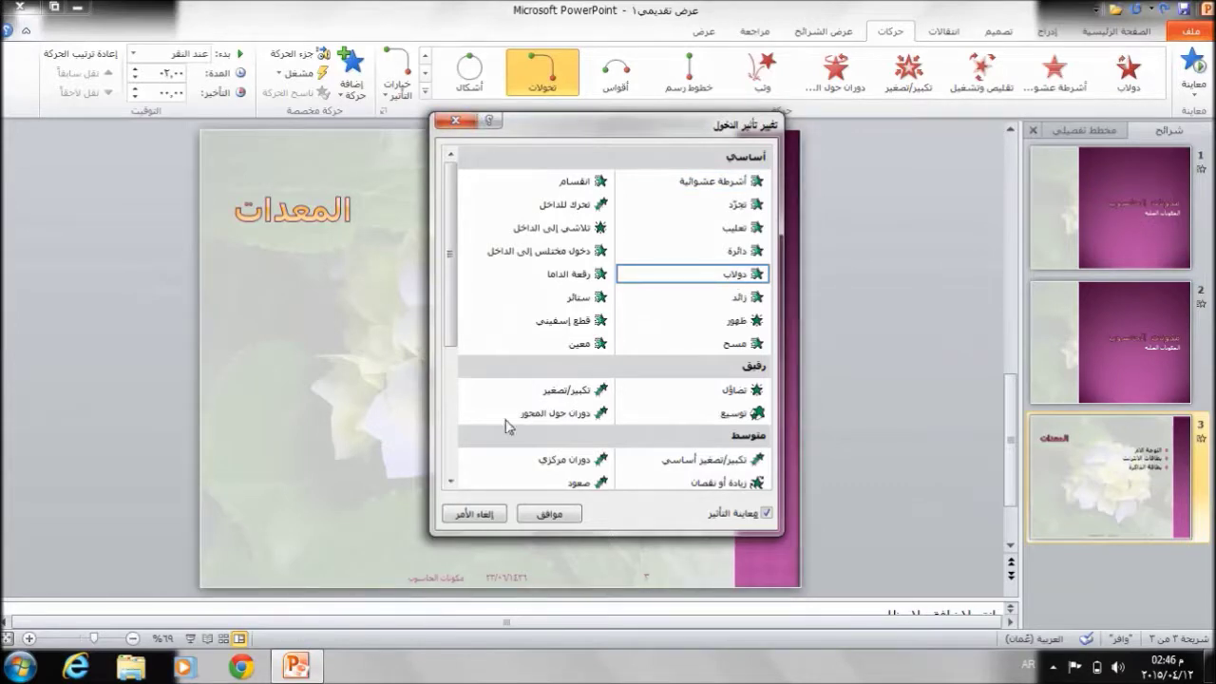
{"action": "left_click", "coordinate": [450, 481]}
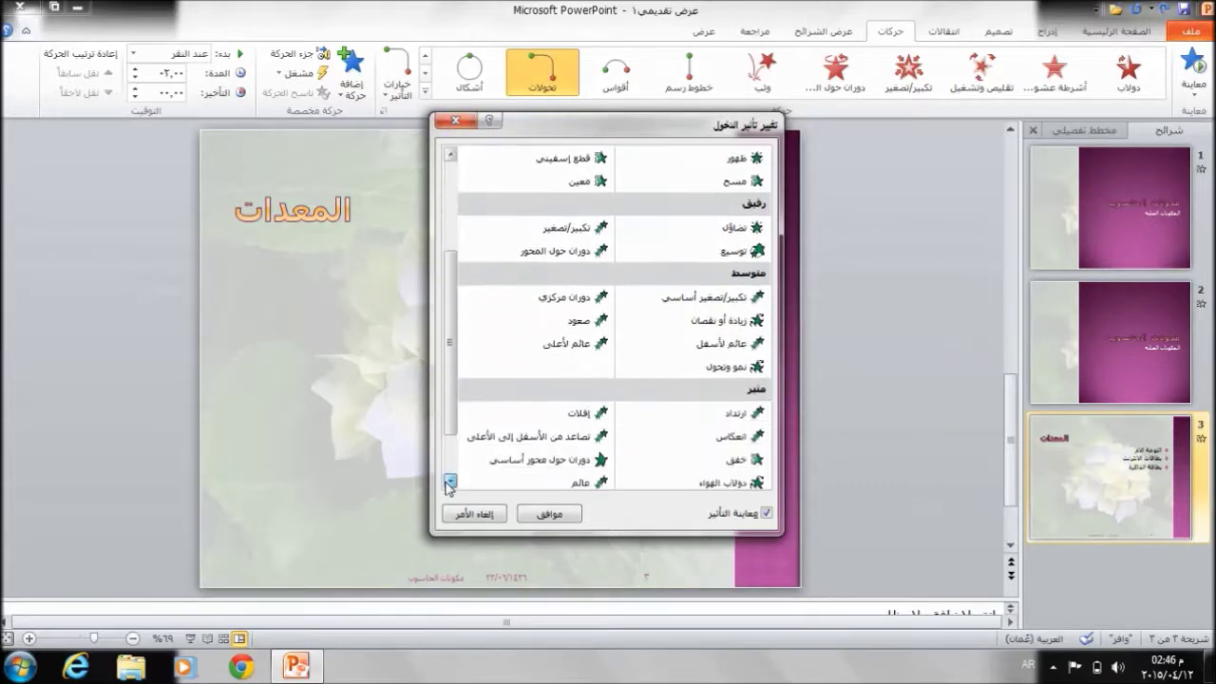
{"action": "left_click", "coordinate": [538, 518]}
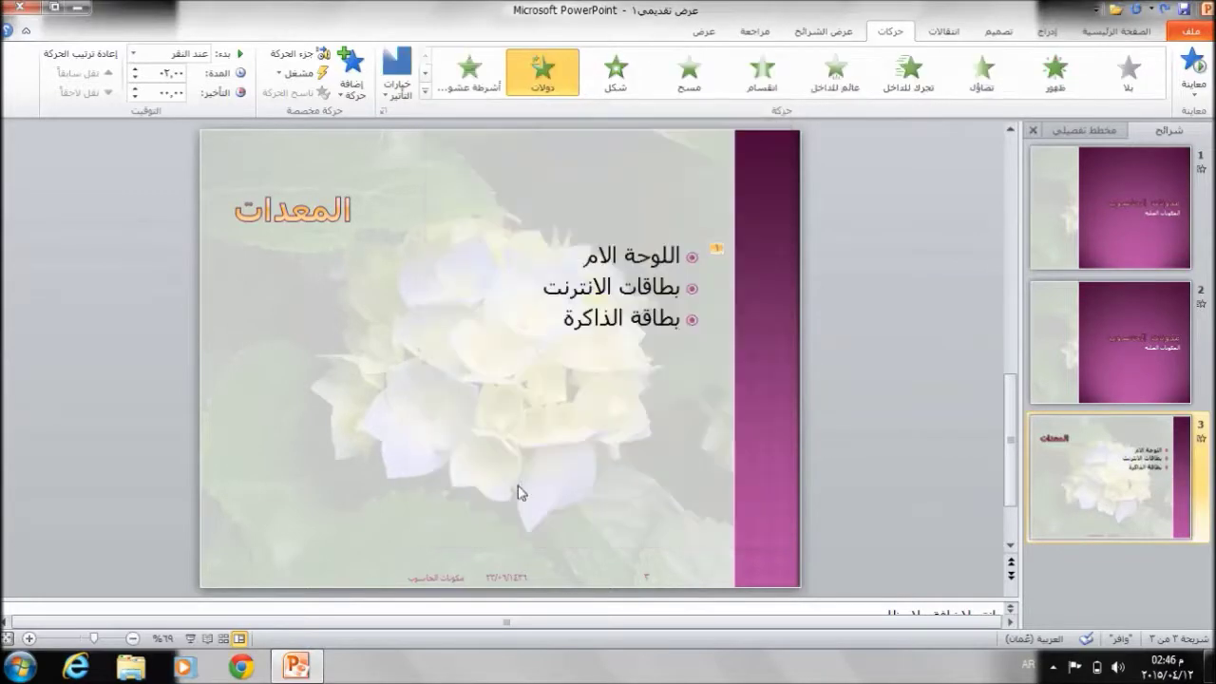
{"action": "left_click", "coordinate": [425, 93]}
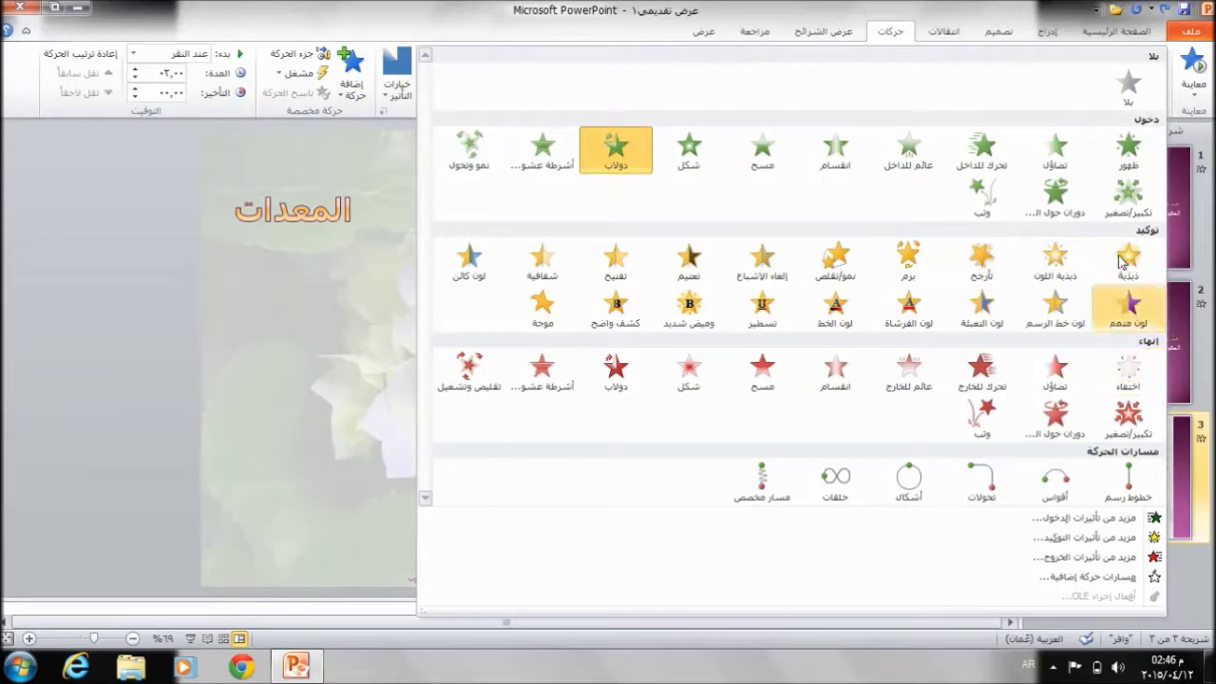
Step: Apply the تفتيح (Lighten) emphasis effect to the bullet list via More Emphasis Effects
{"action": "left_click", "coordinate": [1133, 538]}
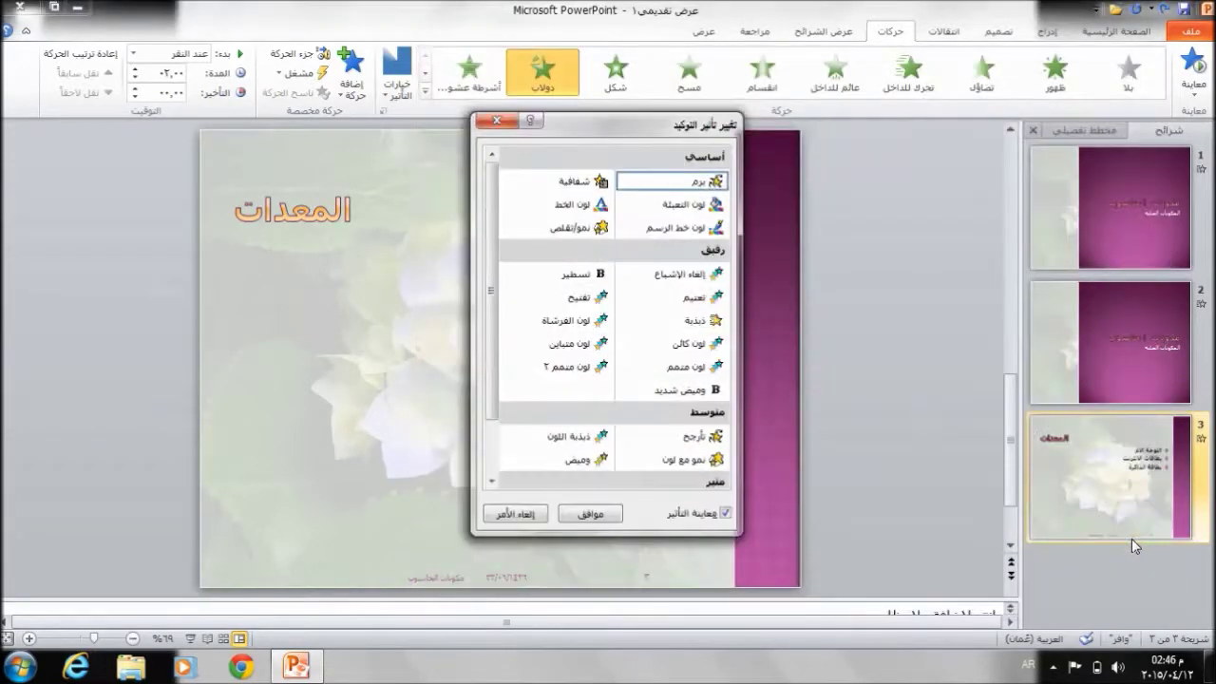
{"action": "left_click", "coordinate": [581, 302]}
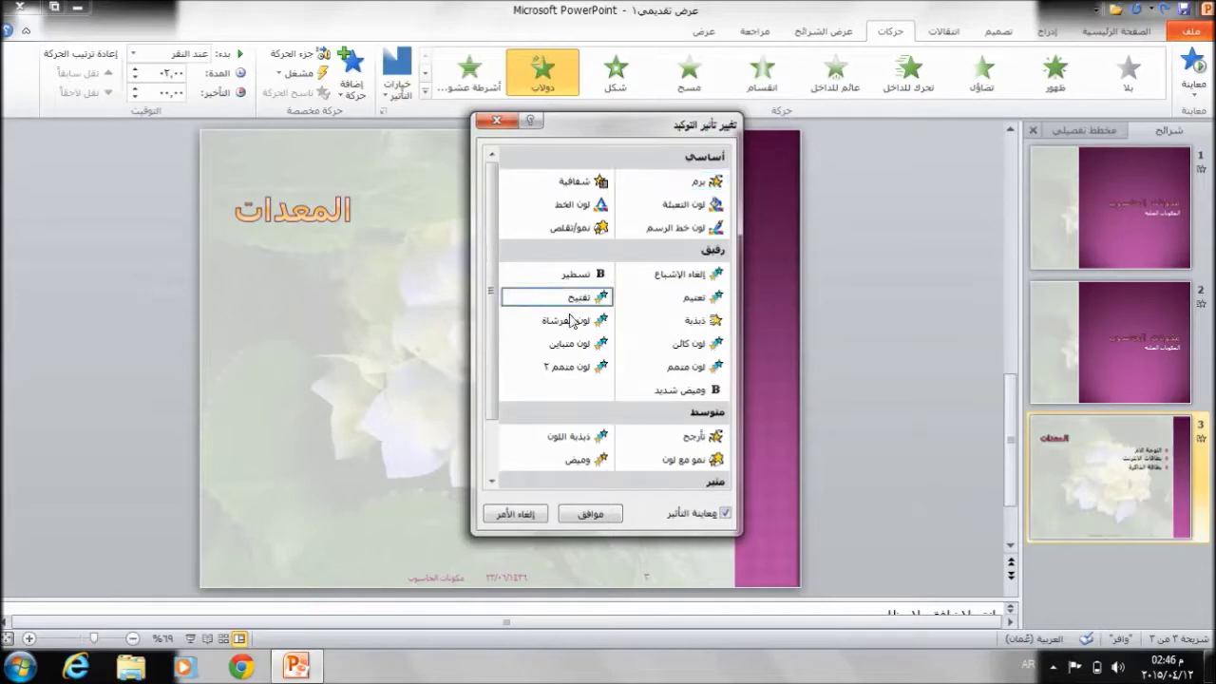
{"action": "left_click", "coordinate": [581, 517]}
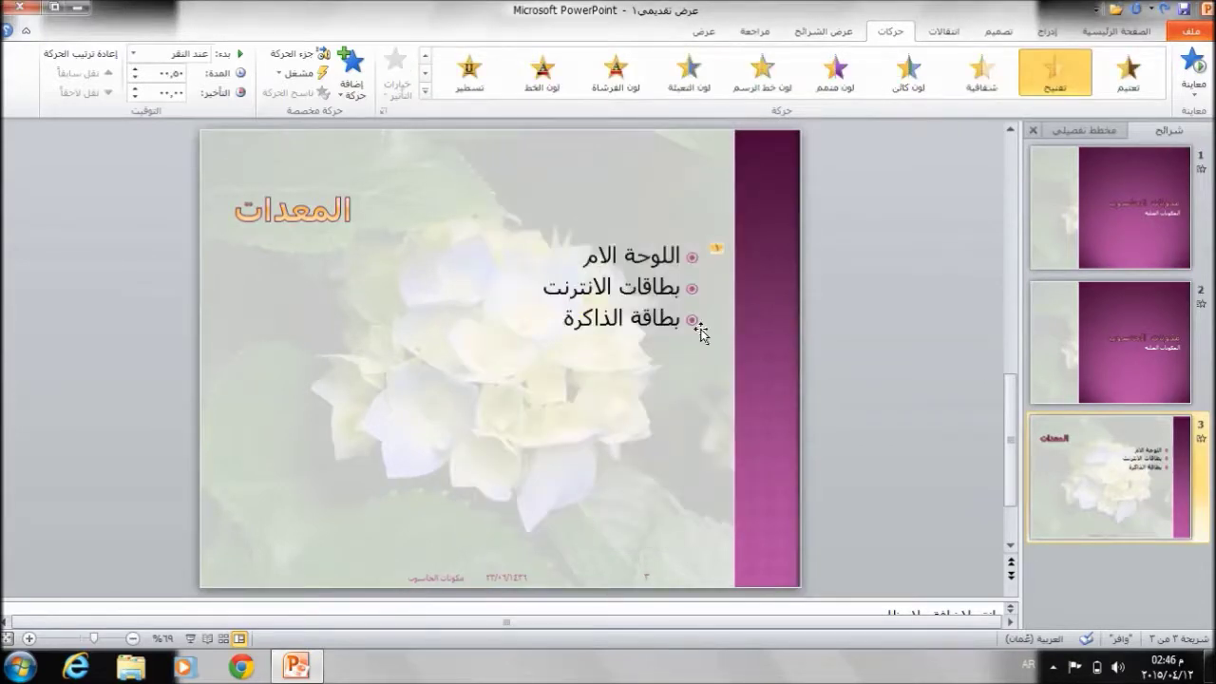
{"action": "left_click", "coordinate": [426, 98]}
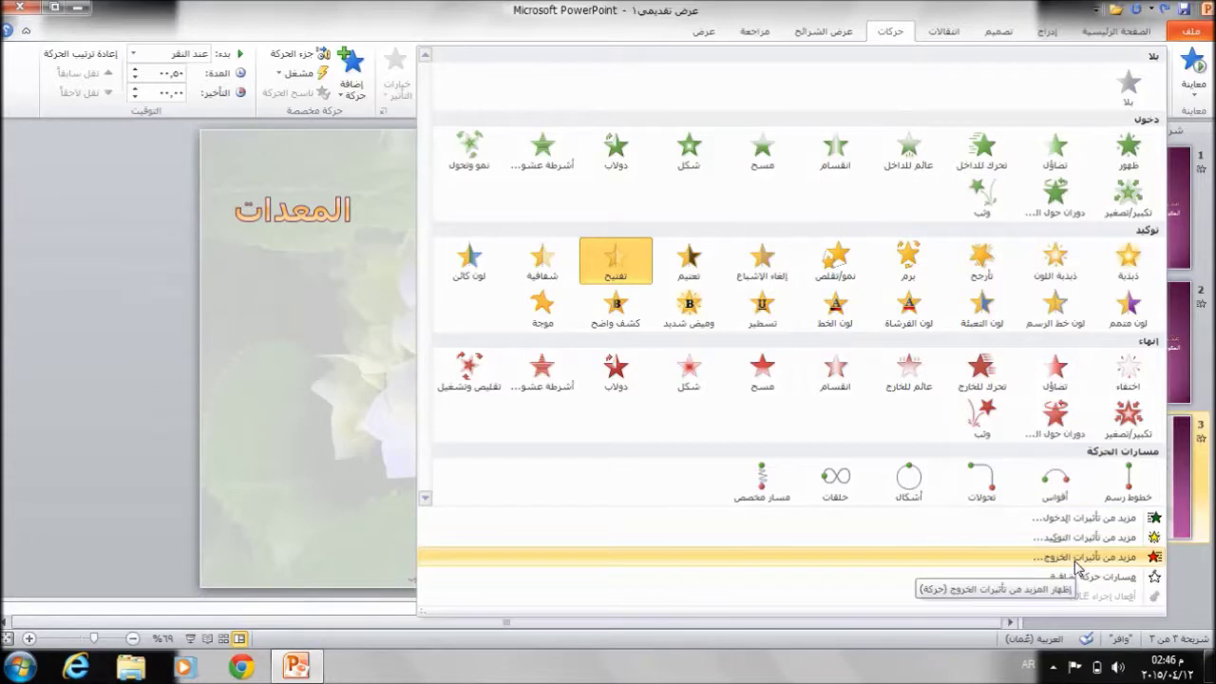
{"action": "left_click", "coordinate": [1076, 560]}
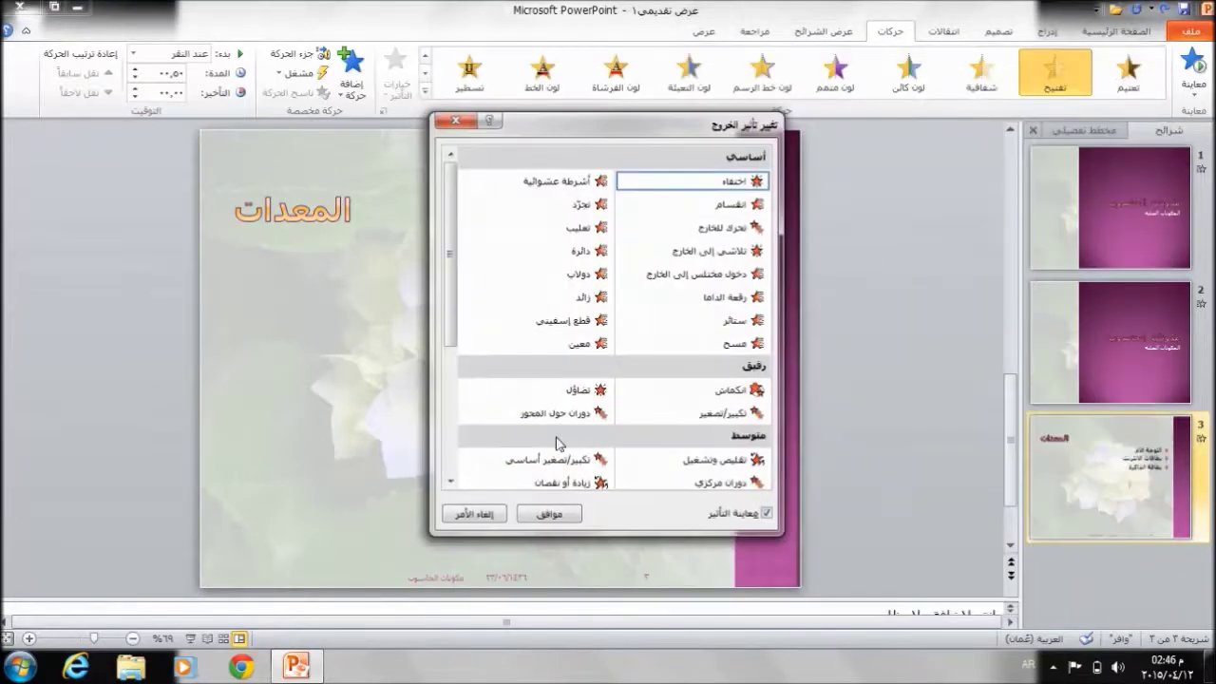
Step: Pick an exit effect in the Change Exit Effect dialog and confirm it
{"action": "left_click", "coordinate": [450, 482]}
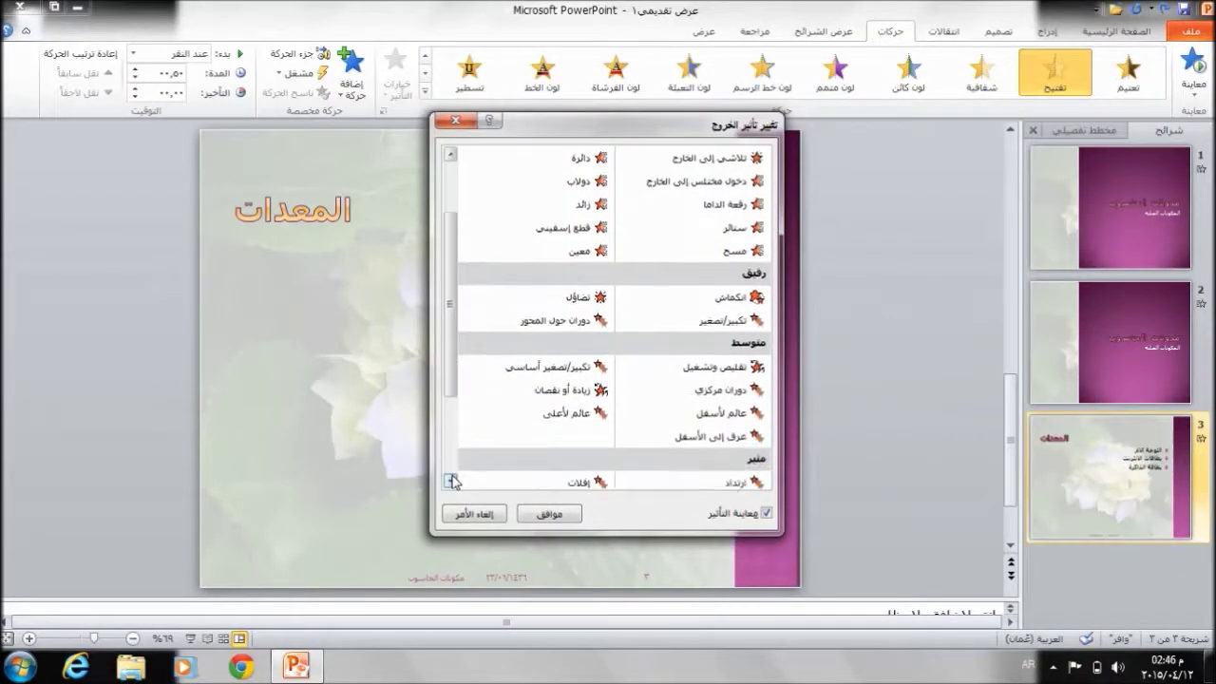
{"action": "left_click", "coordinate": [452, 481]}
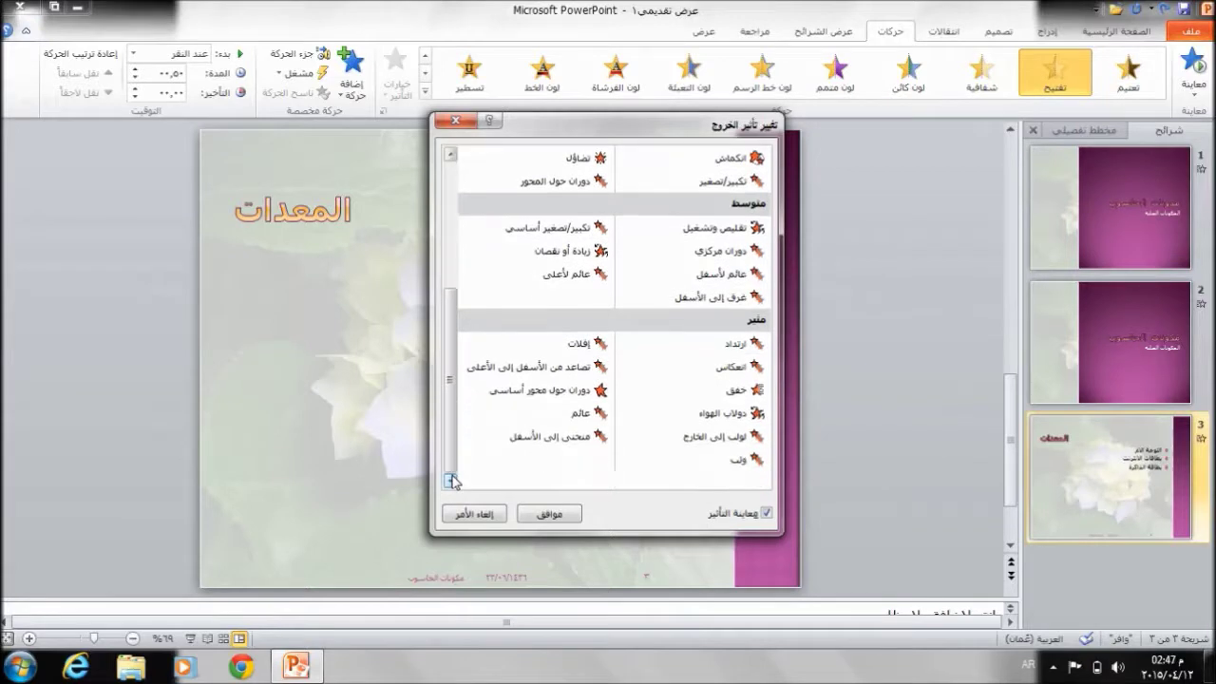
{"action": "left_click", "coordinate": [553, 514]}
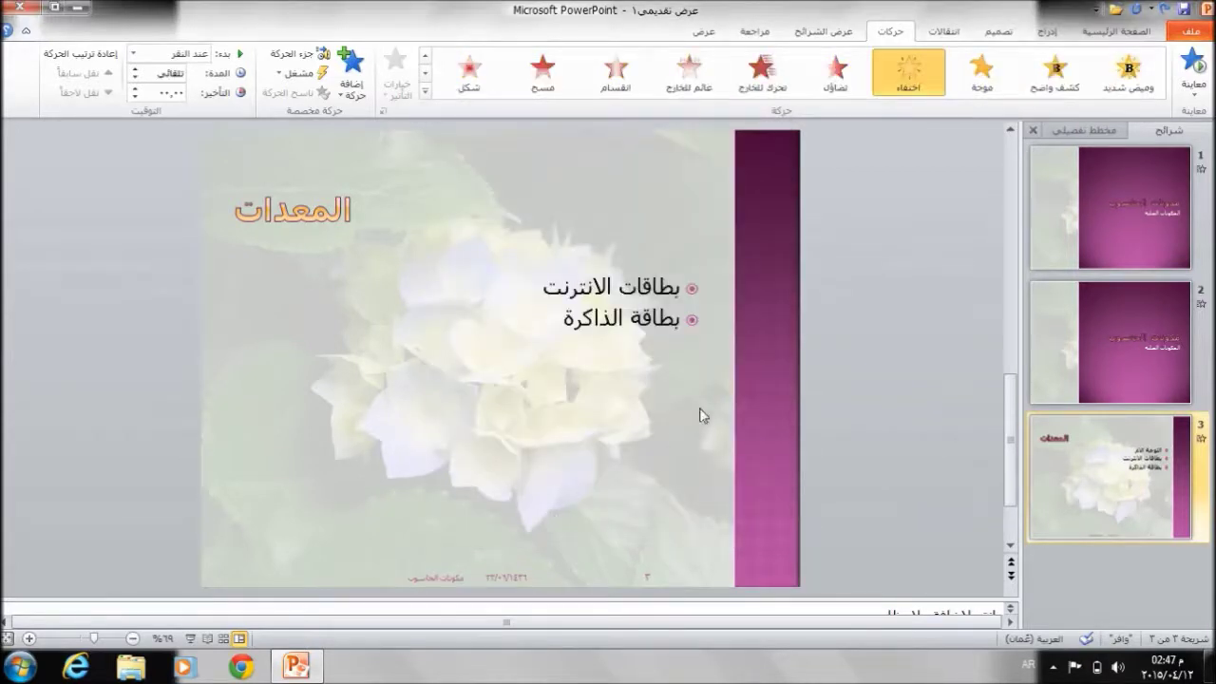
Step: Give the bullet text box the ارتداد (Bounce) exit effect and preview it twice
{"action": "left_click", "coordinate": [680, 287]}
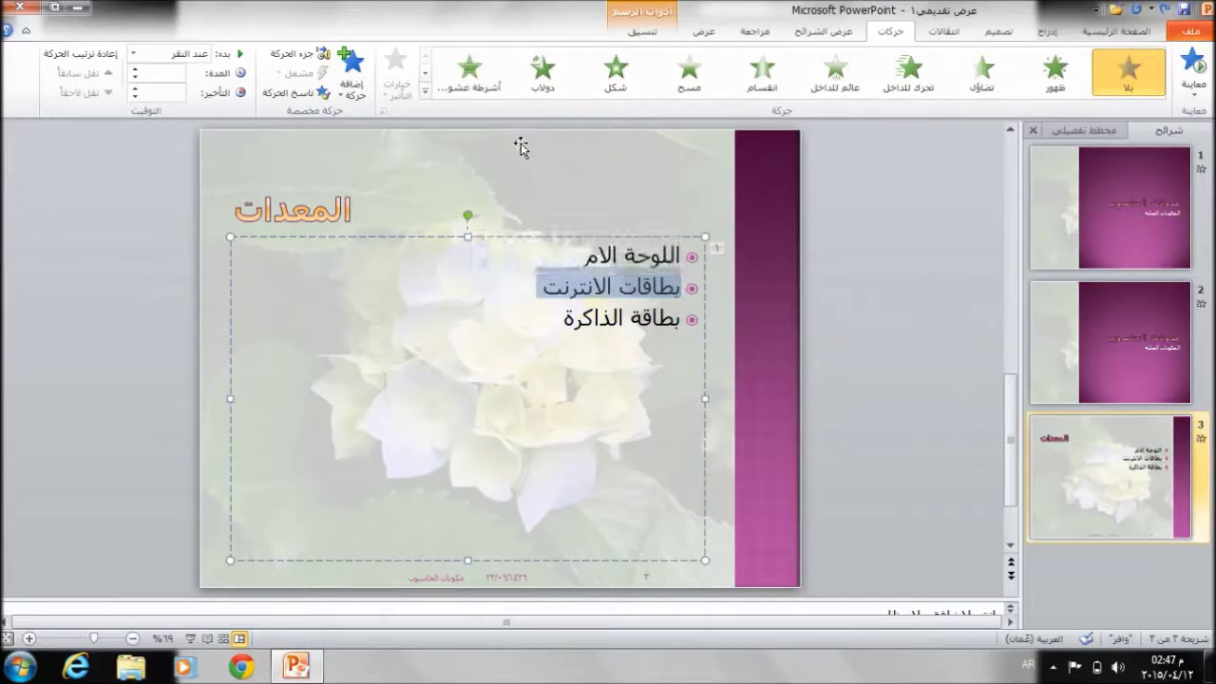
{"action": "left_click", "coordinate": [428, 93]}
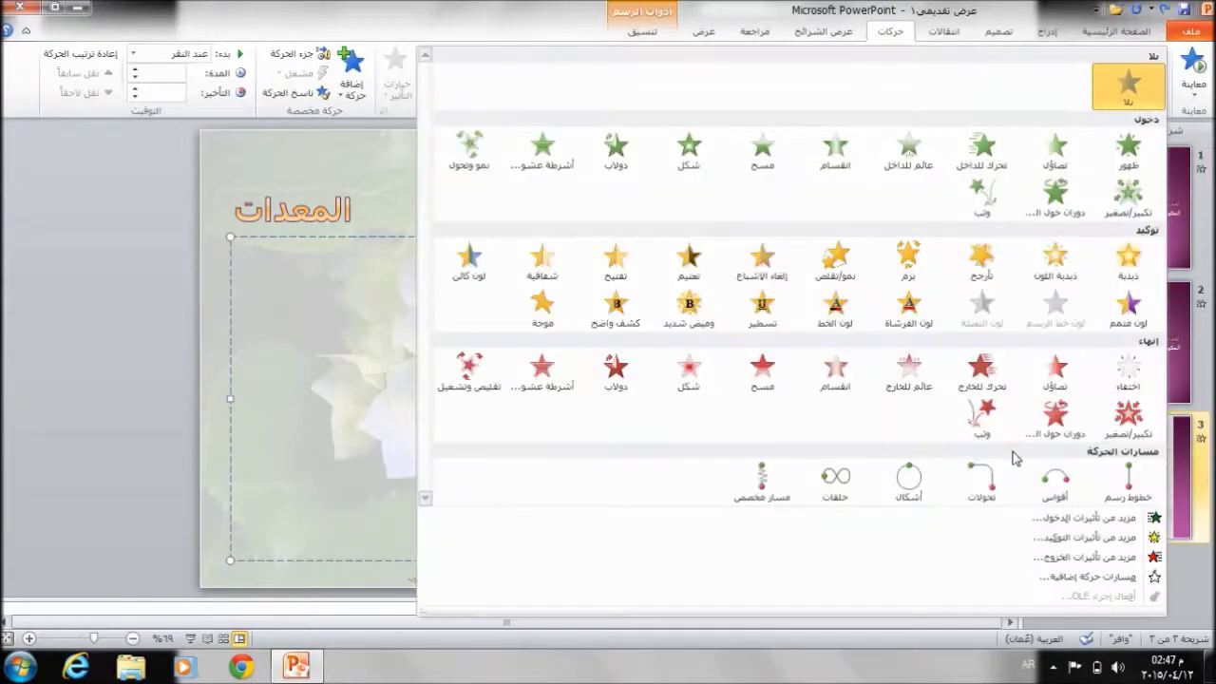
{"action": "left_click", "coordinate": [1075, 561]}
{"action": "left_click", "coordinate": [724, 345]}
{"action": "left_click", "coordinate": [550, 514]}
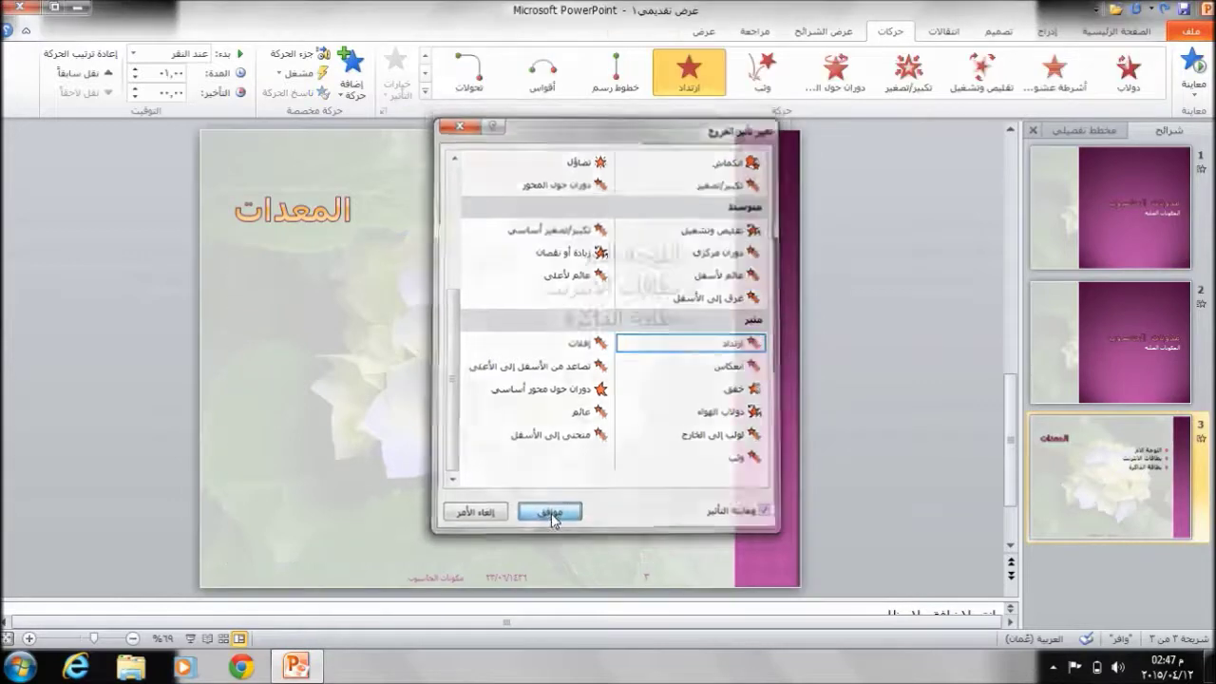
{"action": "left_click", "coordinate": [1197, 74]}
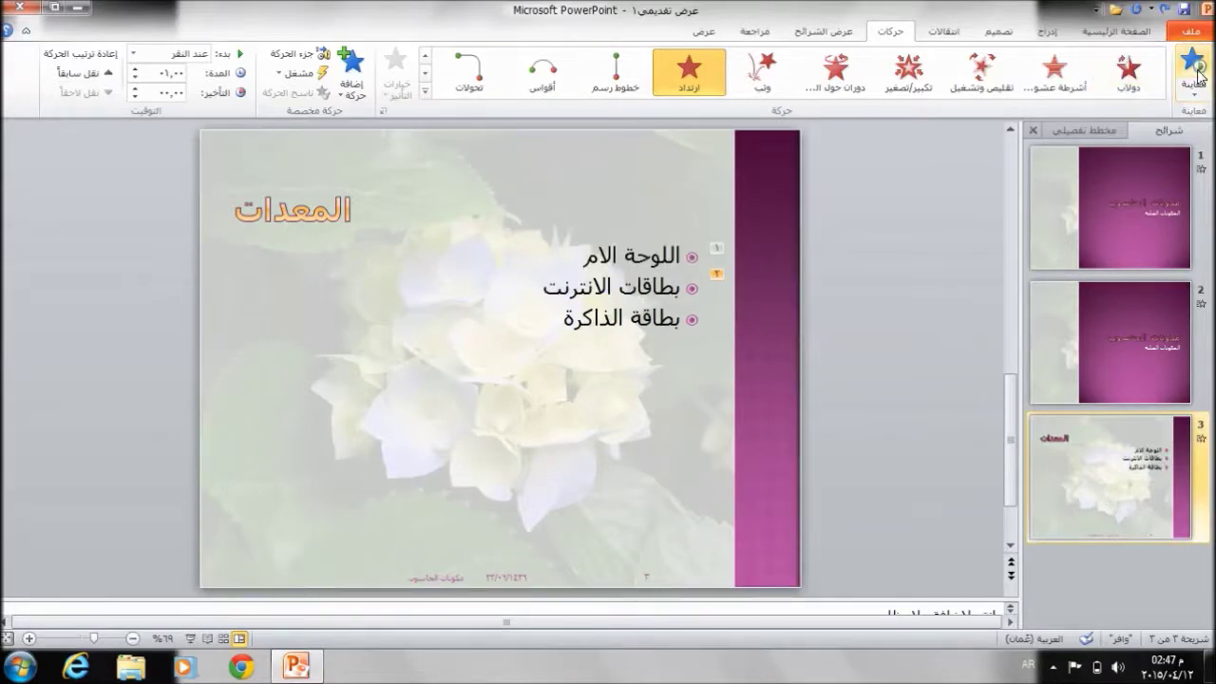
{"action": "left_click", "coordinate": [1194, 68]}
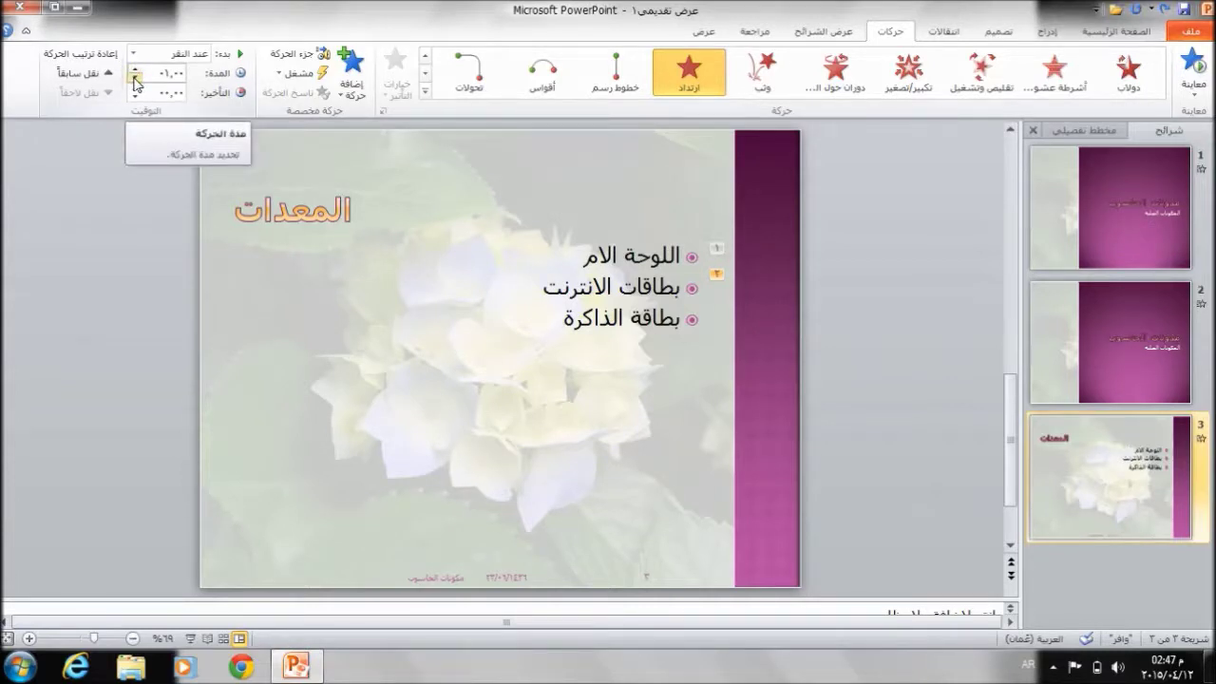
Step: Set the bullets' exit duration to 01.50 and delay to 01.00, previewing after each change
{"action": "left_click", "coordinate": [133, 80]}
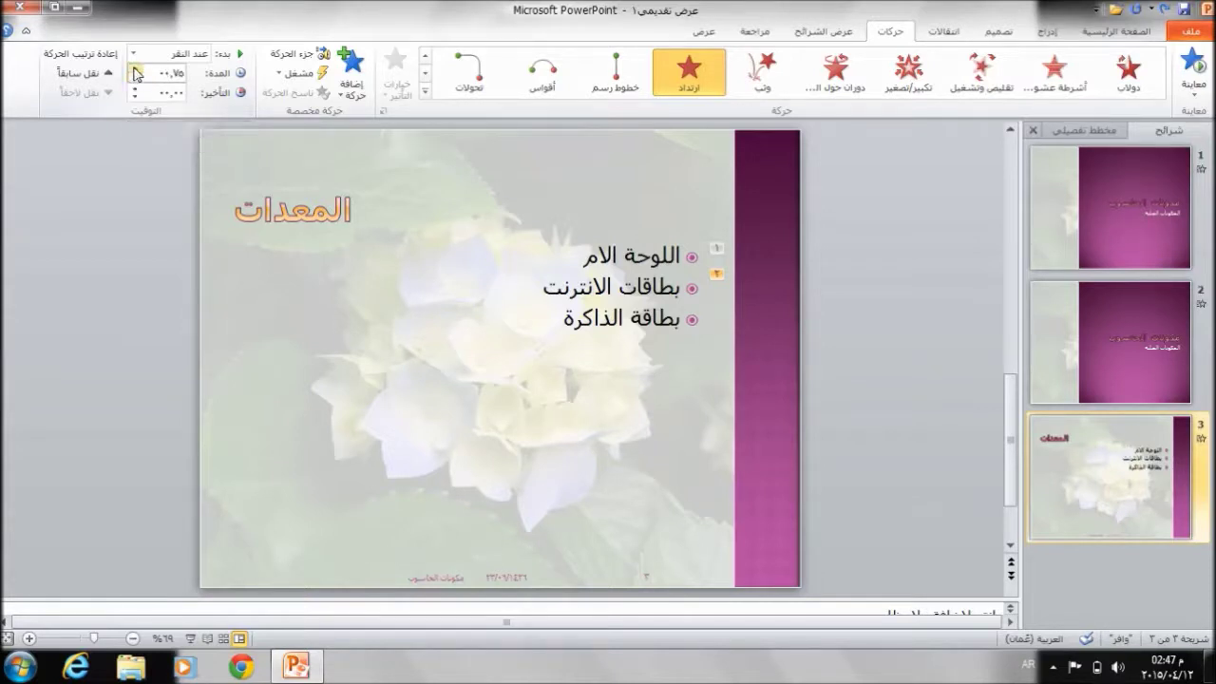
{"action": "double_click", "coordinate": [135, 69]}
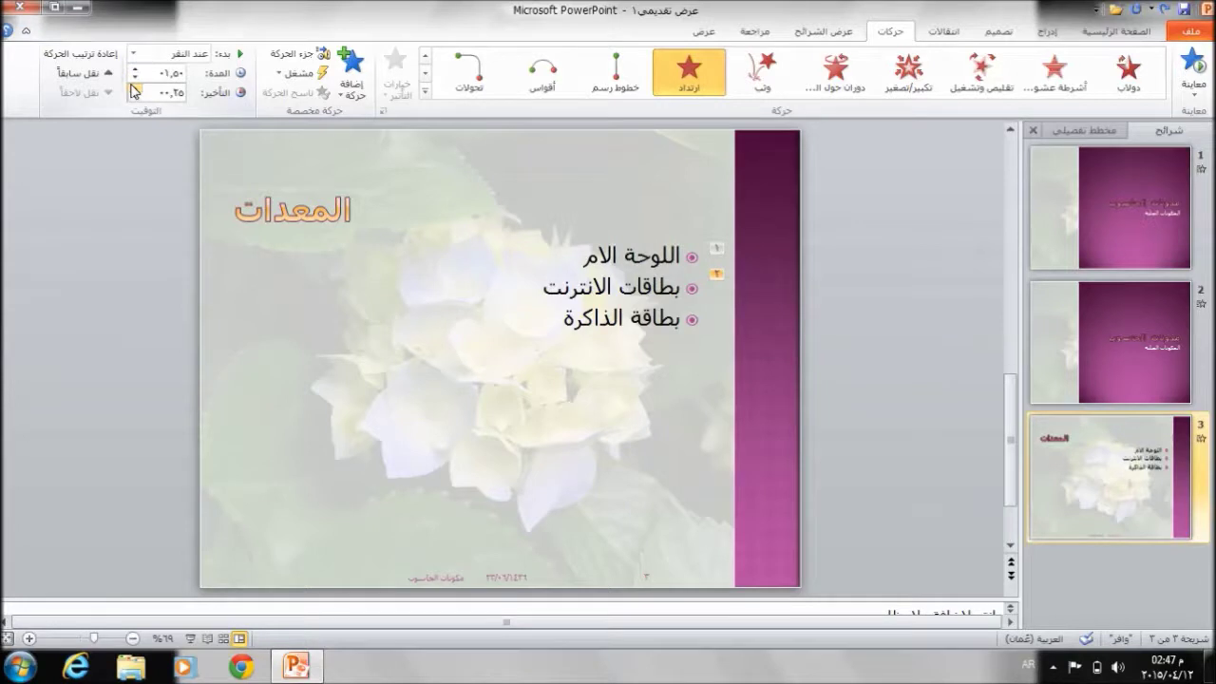
{"action": "left_click", "coordinate": [1204, 71]}
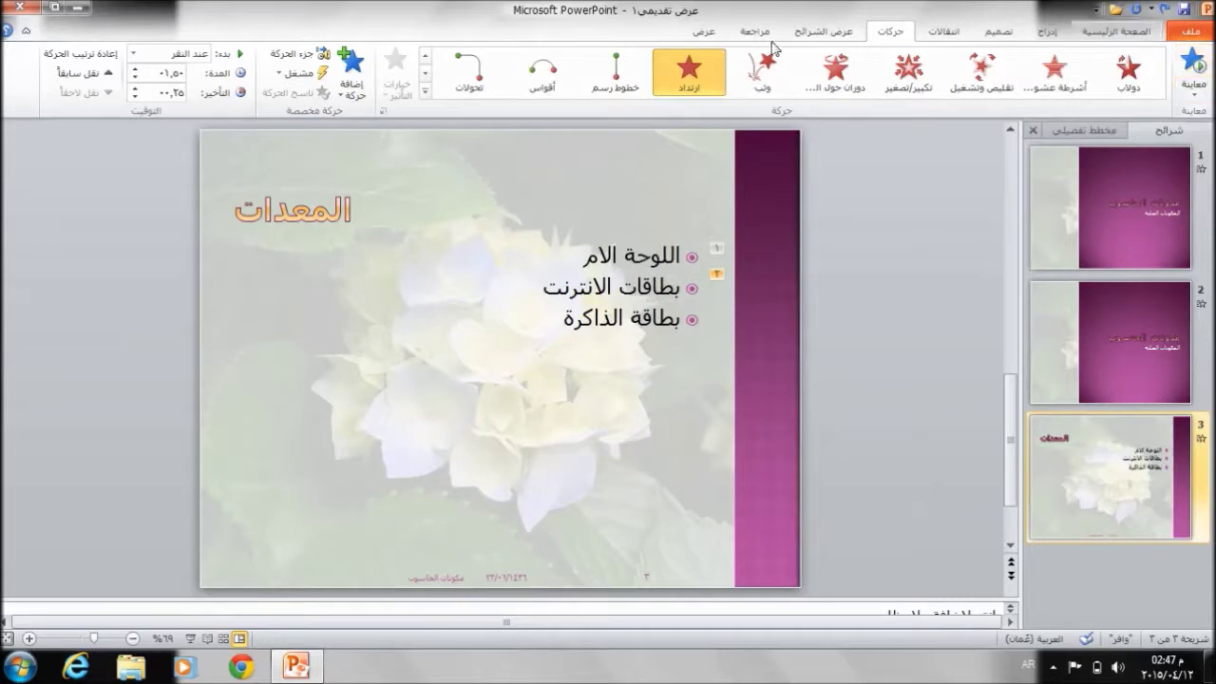
{"action": "left_click", "coordinate": [134, 86]}
{"action": "left_click", "coordinate": [134, 87]}
{"action": "left_click", "coordinate": [133, 86]}
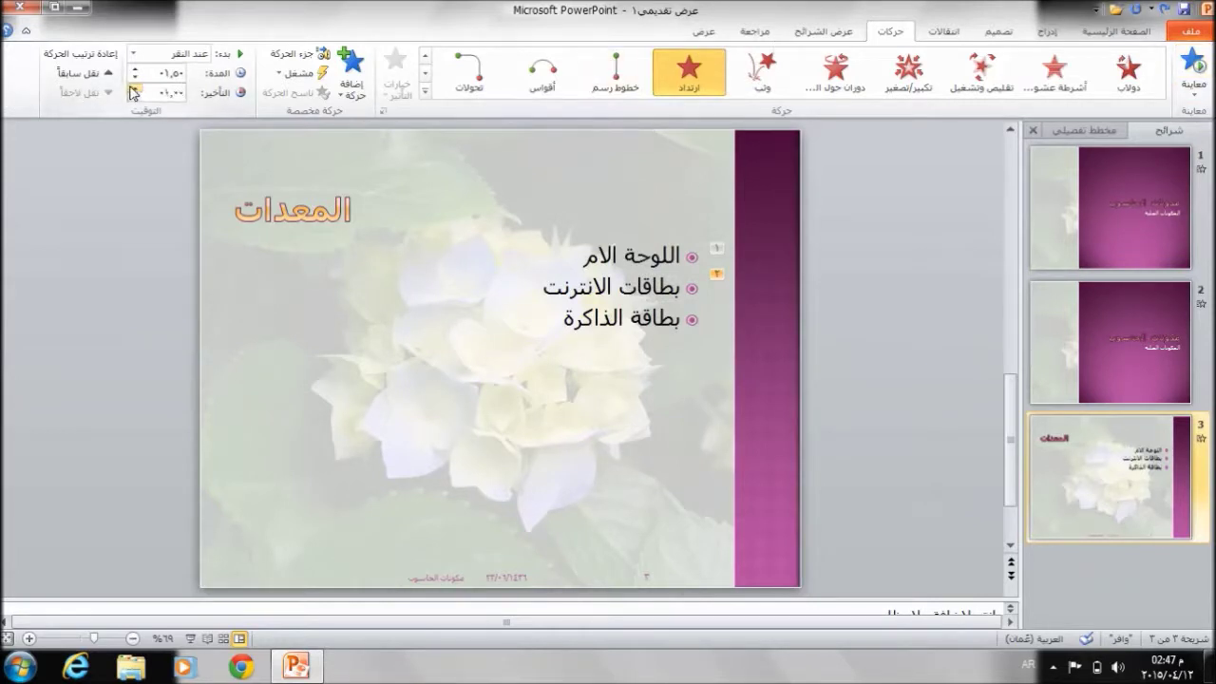
{"action": "left_click", "coordinate": [1193, 82]}
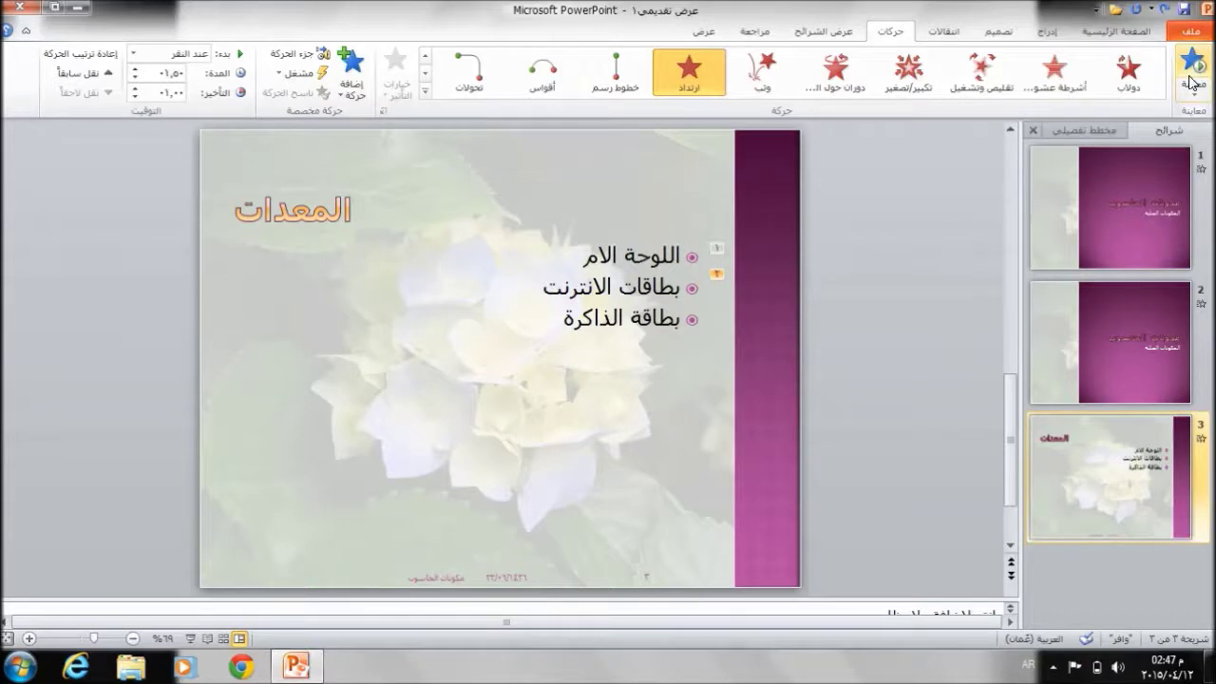
{"action": "left_click", "coordinate": [424, 91]}
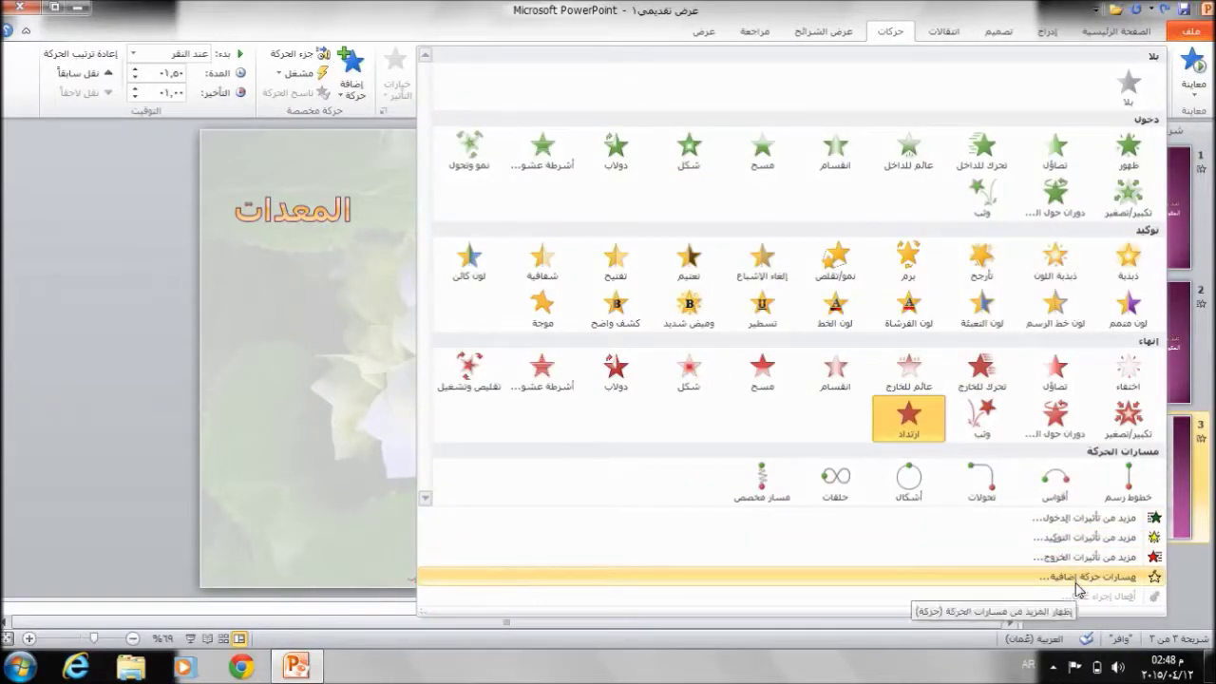
{"action": "left_click", "coordinate": [1076, 577]}
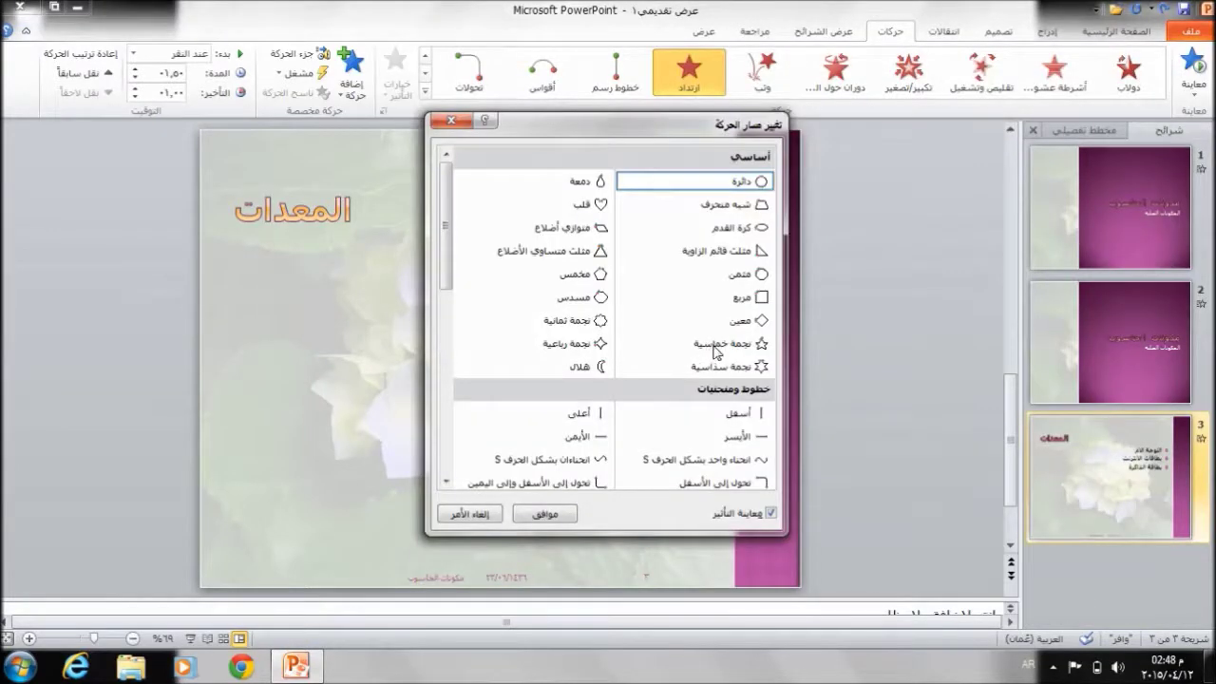
{"action": "left_click", "coordinate": [716, 349]}
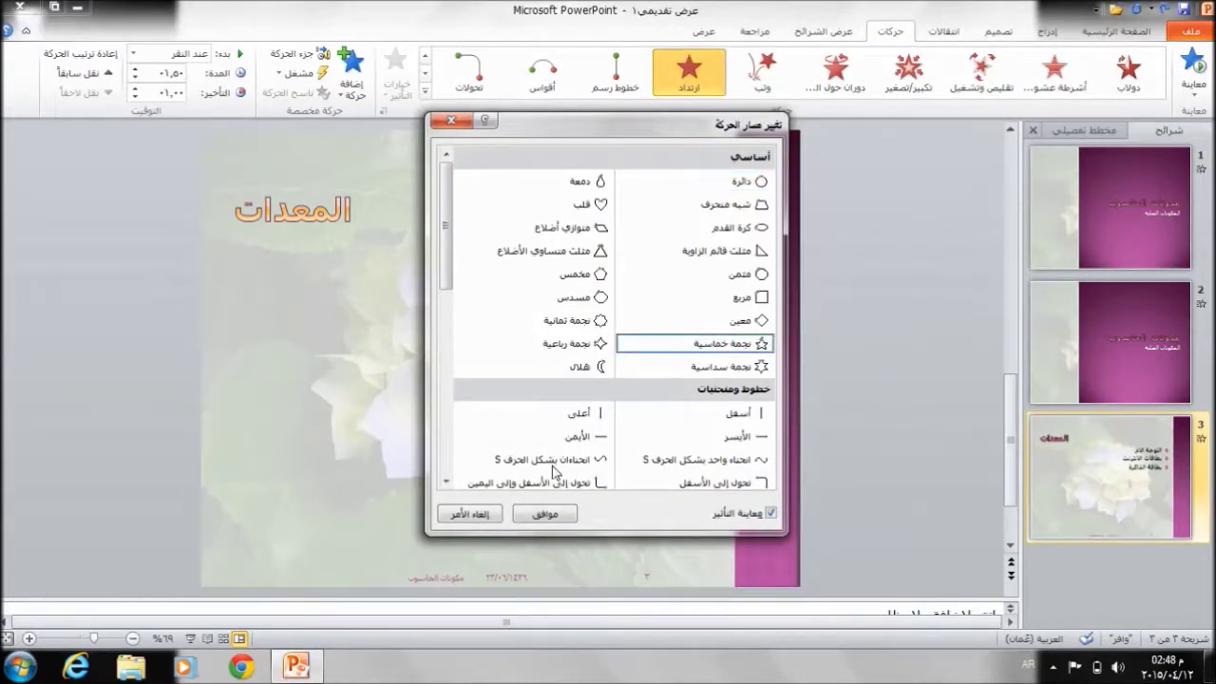
{"action": "left_click", "coordinate": [535, 514]}
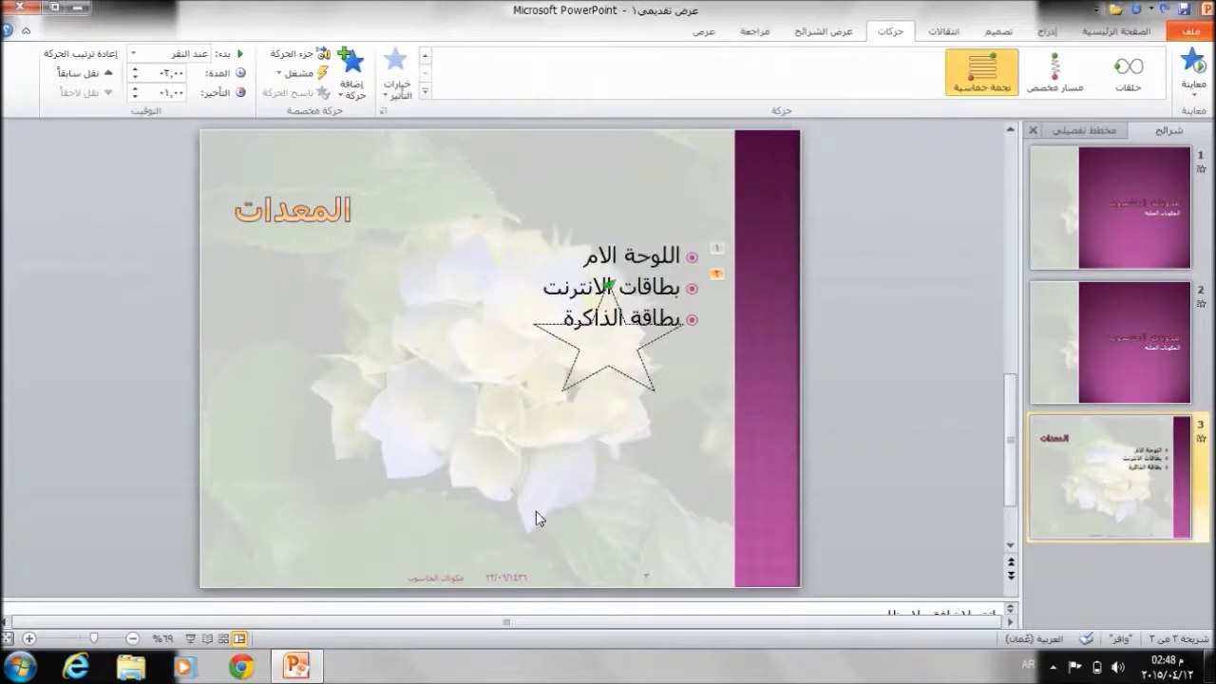
{"action": "left_click", "coordinate": [1194, 67]}
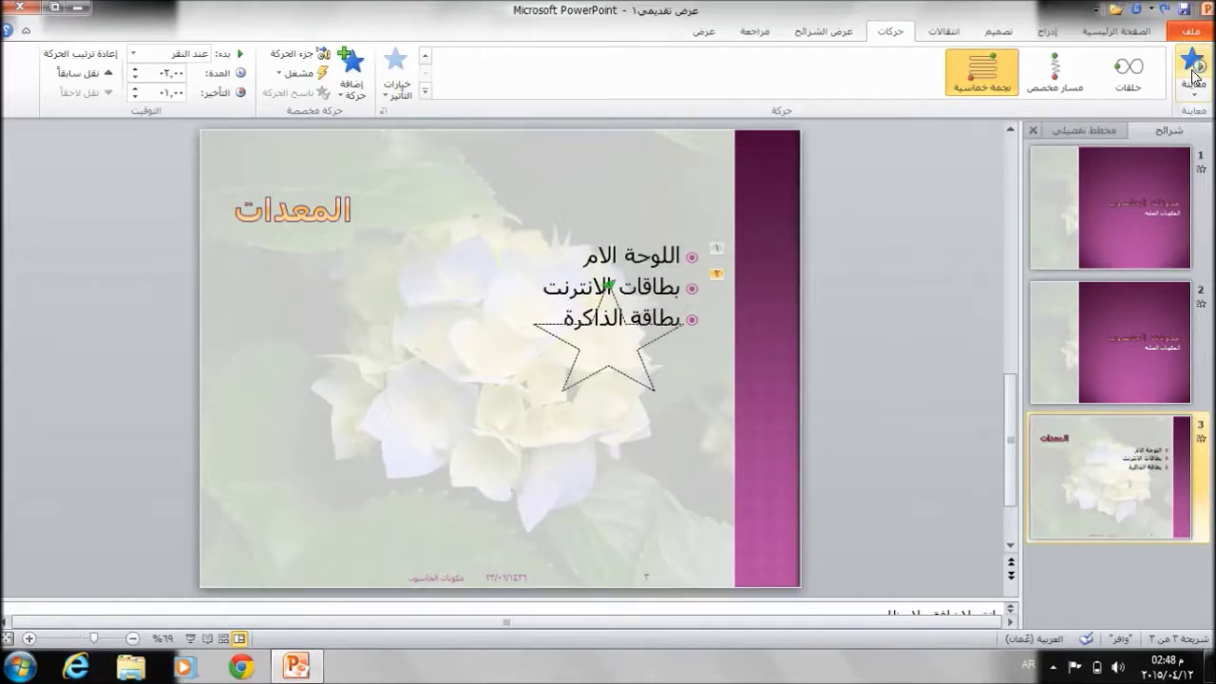
{"action": "left_click", "coordinate": [309, 55]}
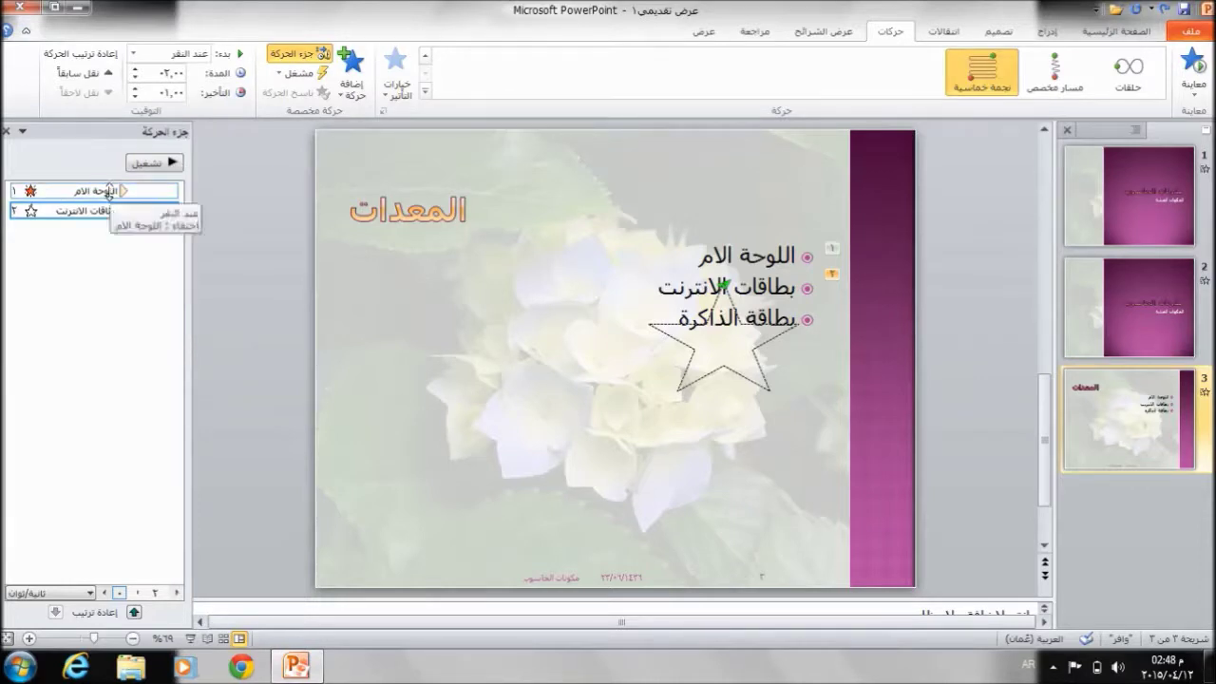
Step: Move the اللوحة الام animation below بطاقات الانترنت in the Animation Pane and preview the order
{"action": "left_click", "coordinate": [109, 190]}
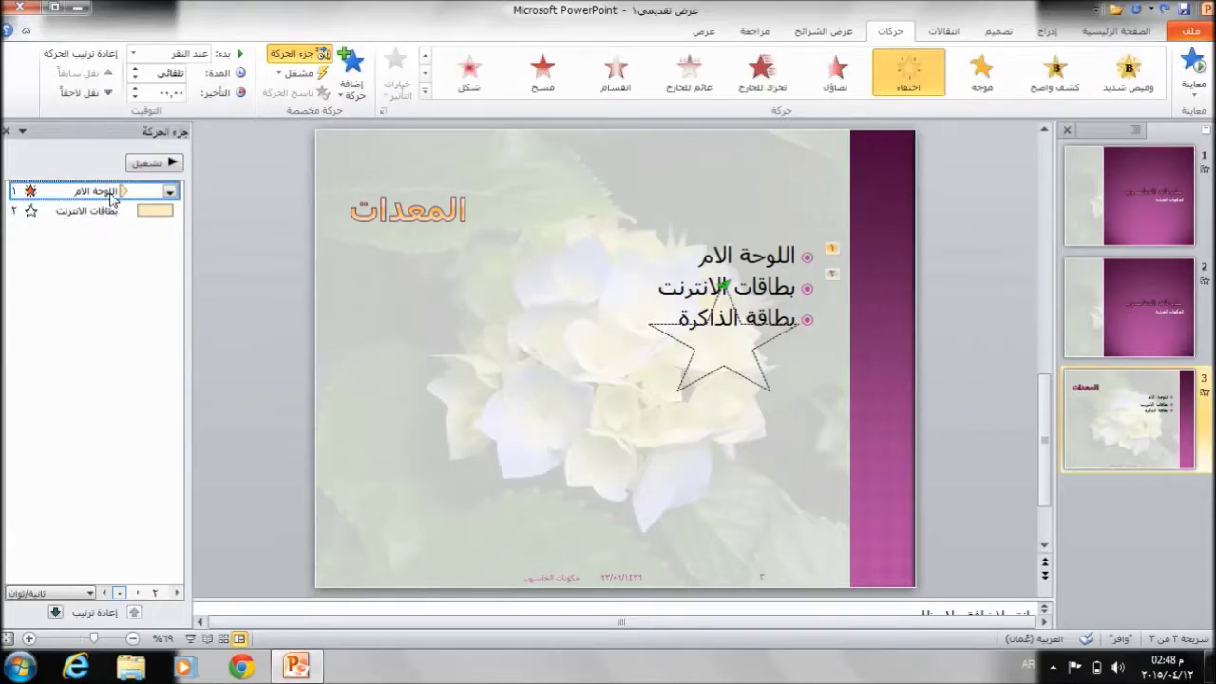
{"action": "left_click_drag", "start_coordinate": [112, 196], "coordinate": [119, 243]}
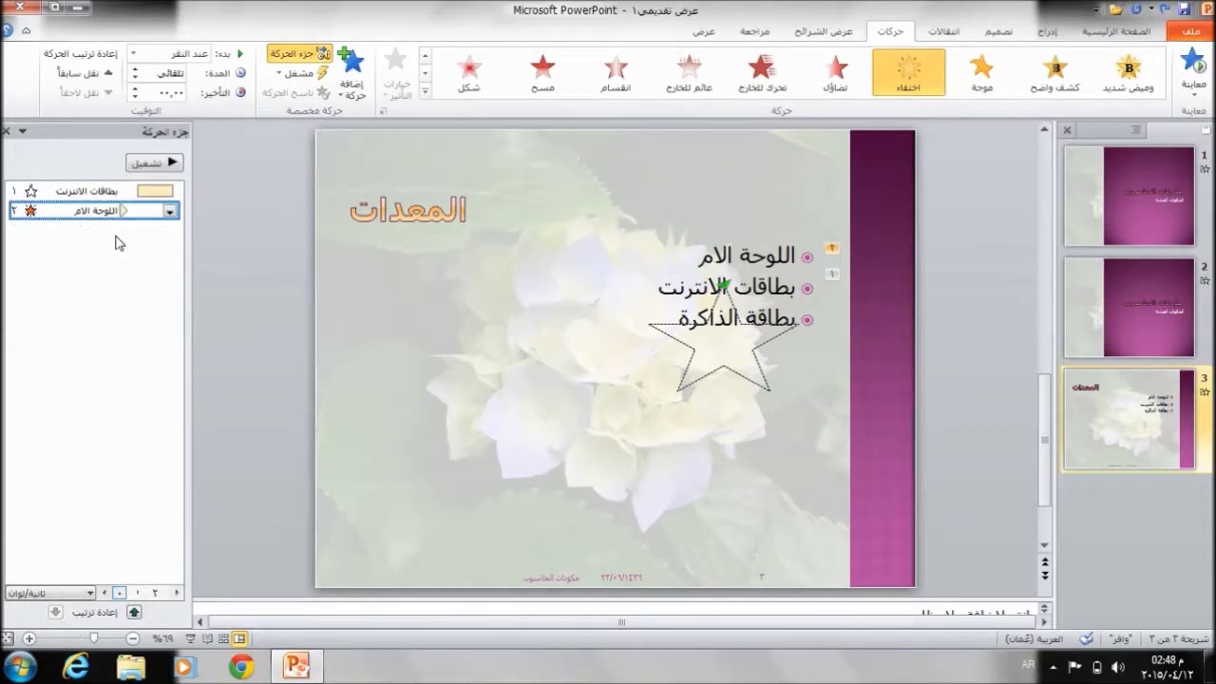
{"action": "left_click", "coordinate": [126, 190]}
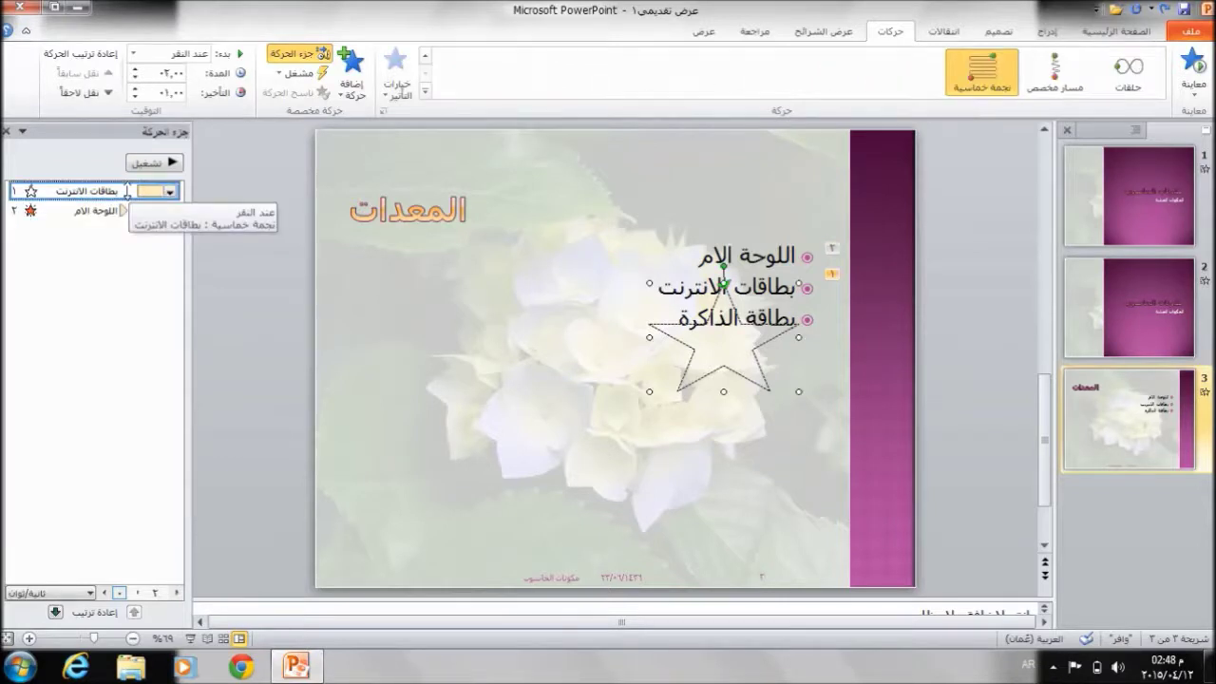
{"action": "left_click", "coordinate": [159, 167]}
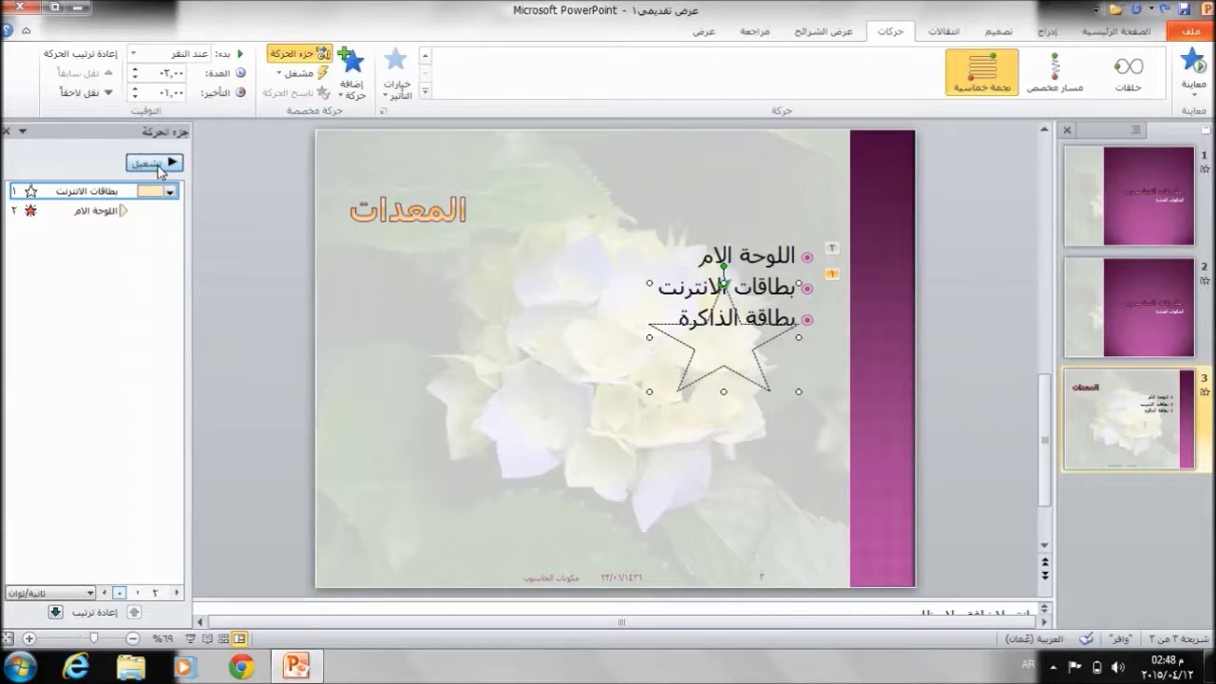
{"action": "left_click", "coordinate": [351, 91]}
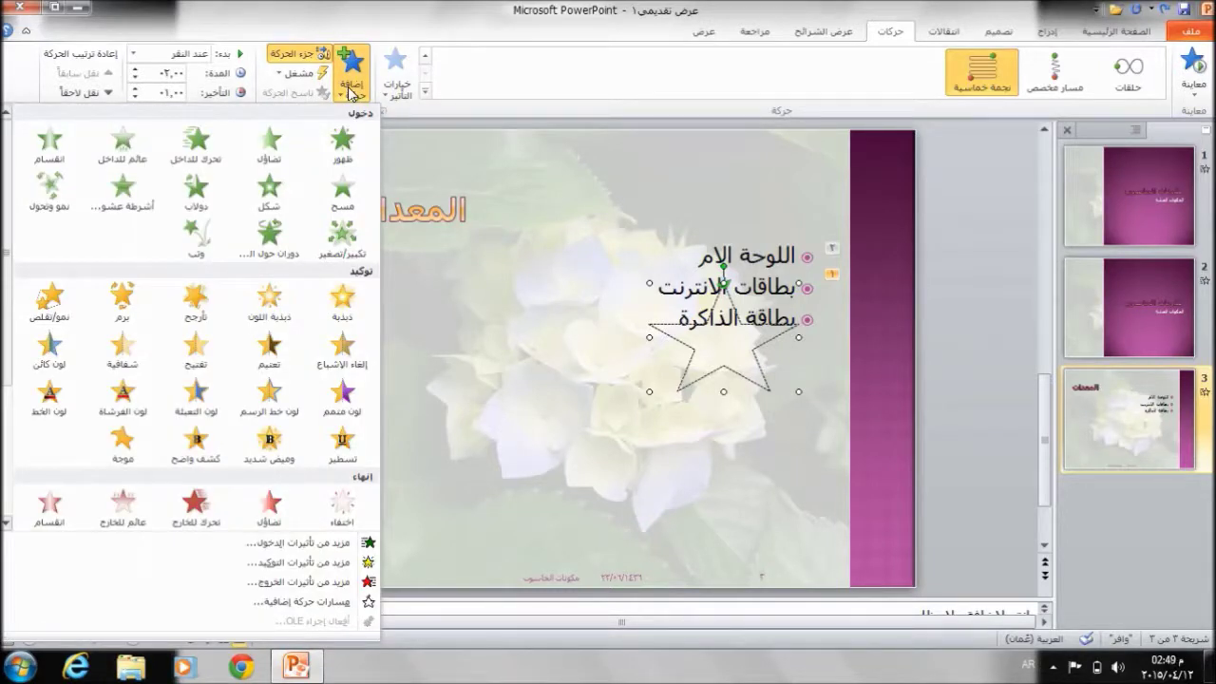
{"action": "left_click", "coordinate": [351, 91]}
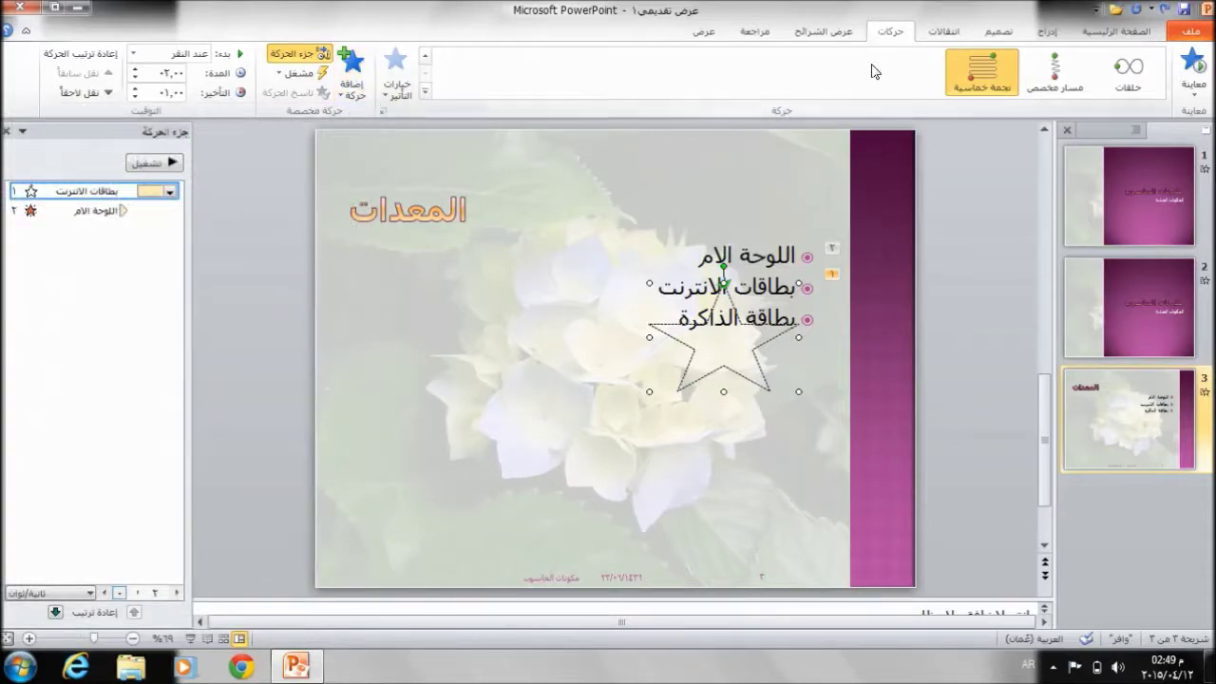
{"action": "left_click", "coordinate": [1168, 214]}
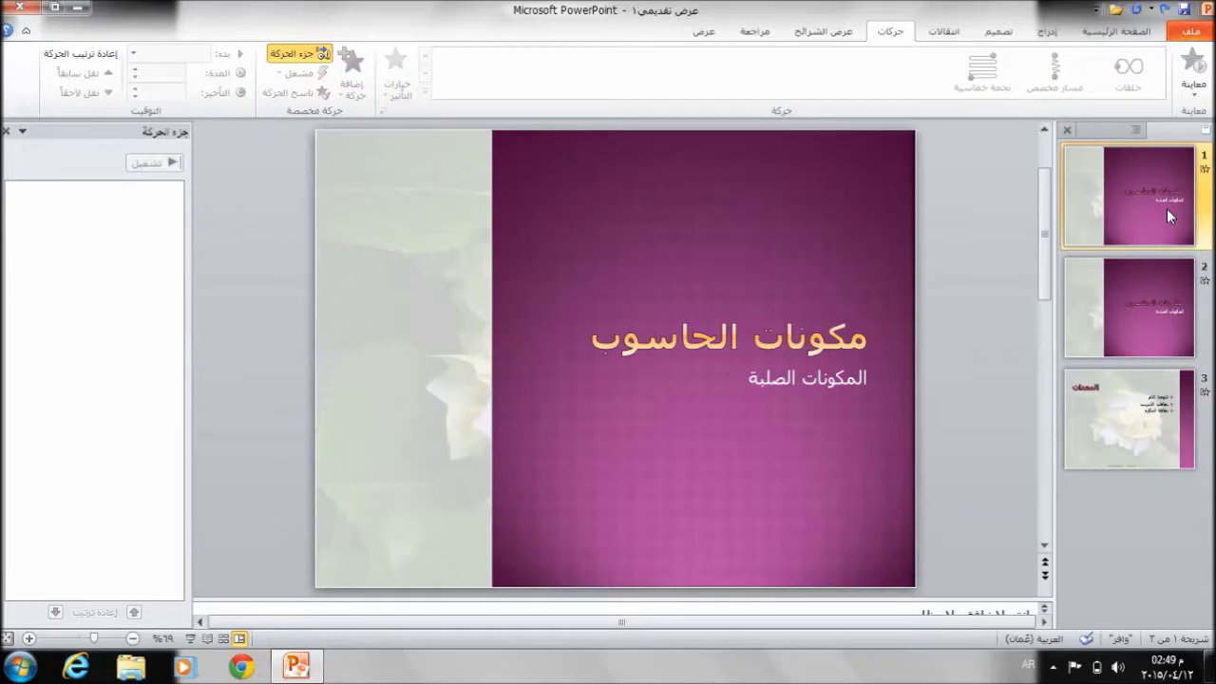
Step: Insert a new slide after slide 1 using the Two Content layout
{"action": "left_click", "coordinate": [1104, 32]}
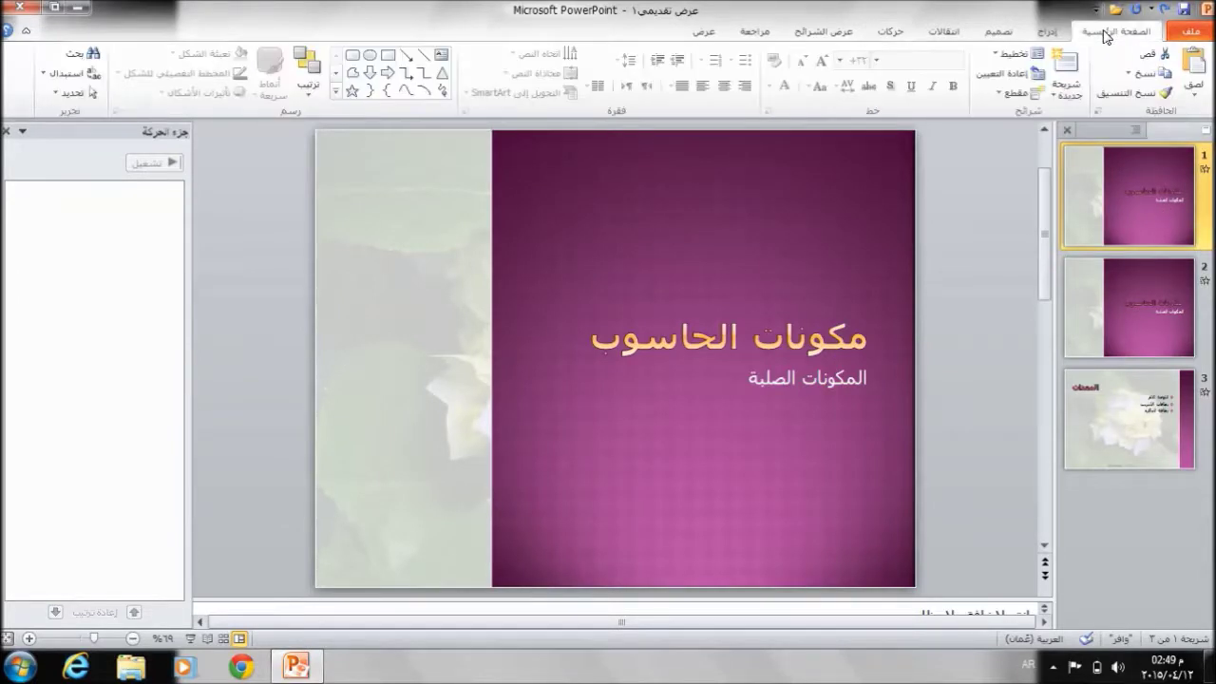
{"action": "left_click", "coordinate": [1064, 95]}
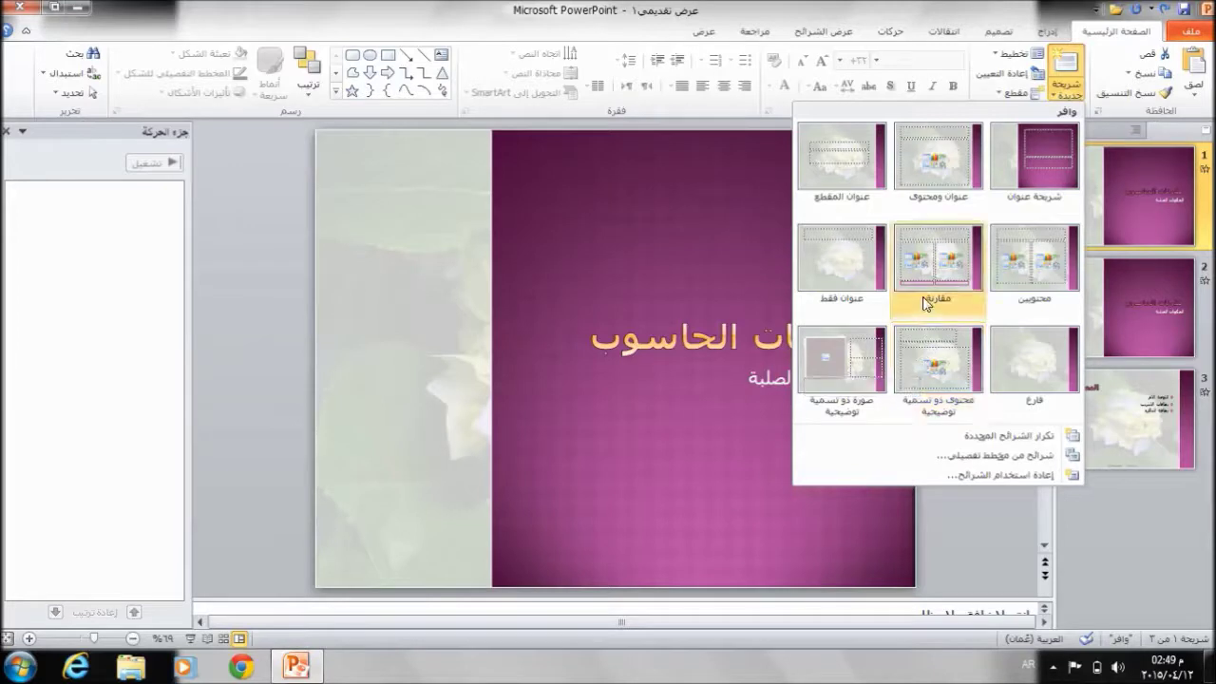
{"action": "left_click", "coordinate": [1031, 274]}
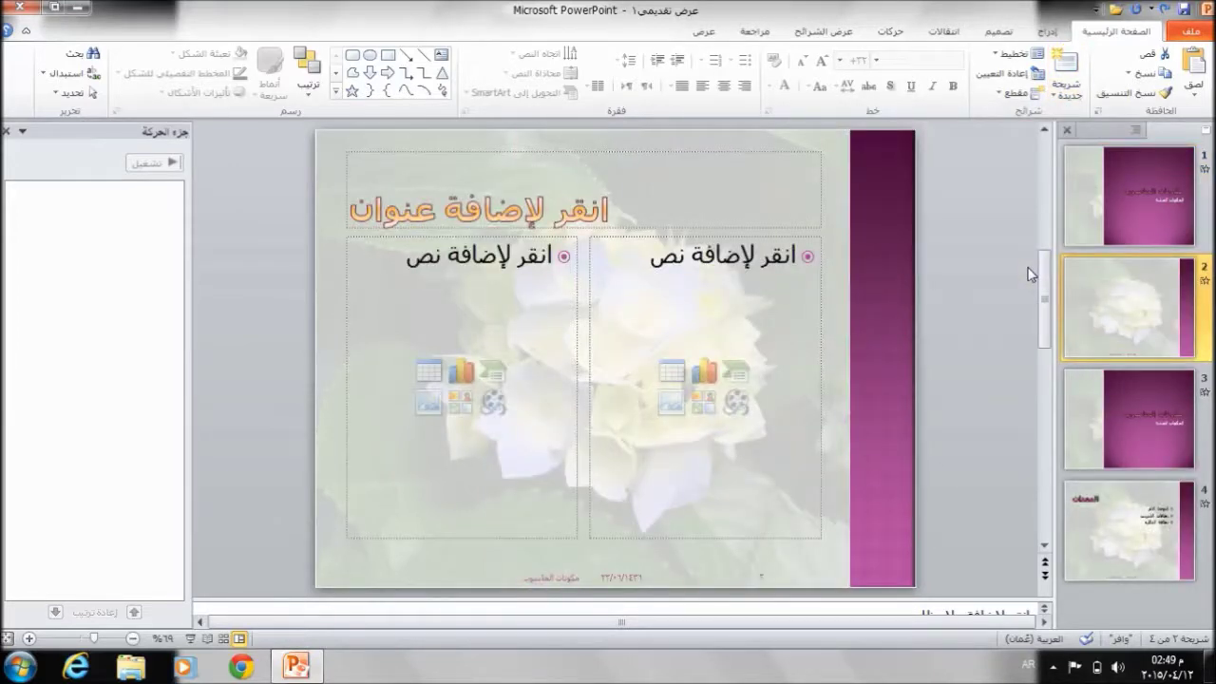
Step: Type 'الاجزاء الصلبة' into the new slide's title placeholder
{"action": "left_click", "coordinate": [551, 210]}
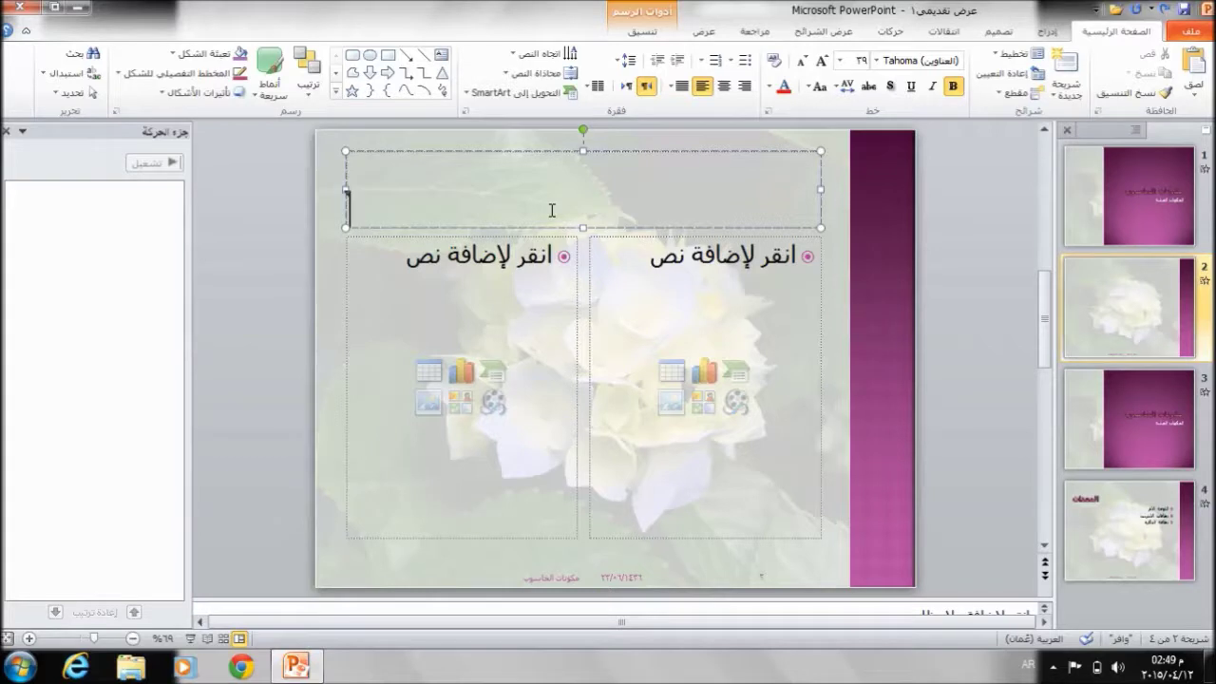
{"action": "type", "text": "ال"}
{"action": "type", "text": "اجزاء الصلبة"}
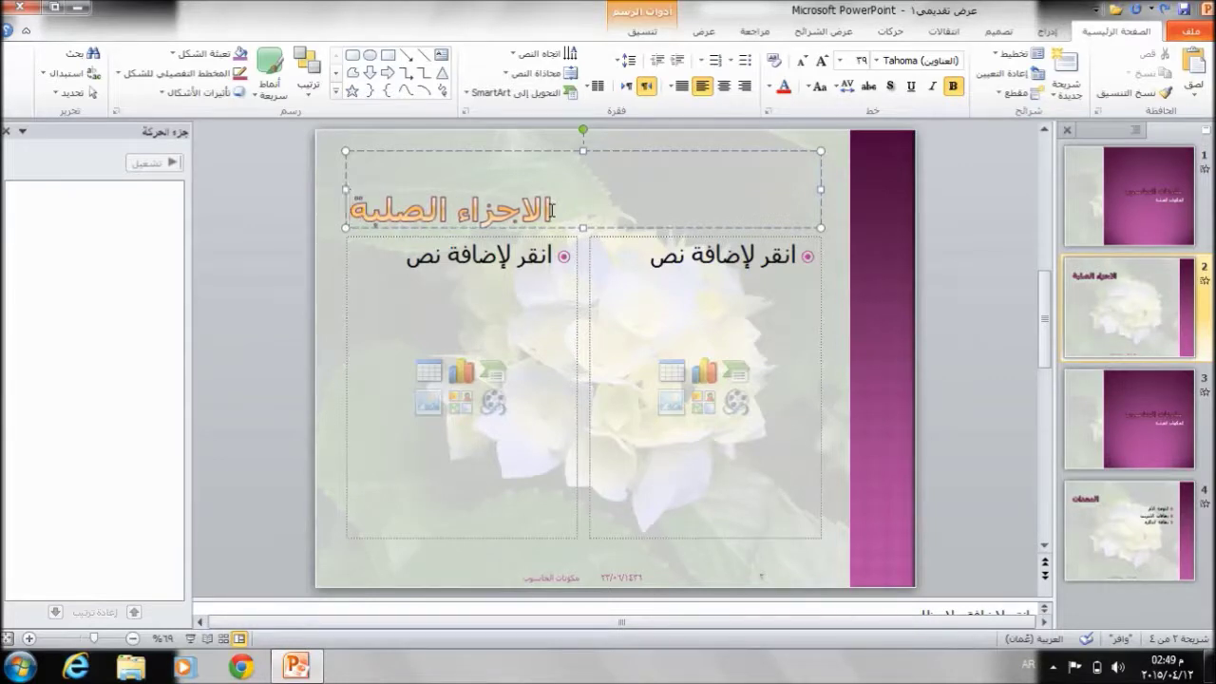
{"action": "left_click", "coordinate": [670, 316]}
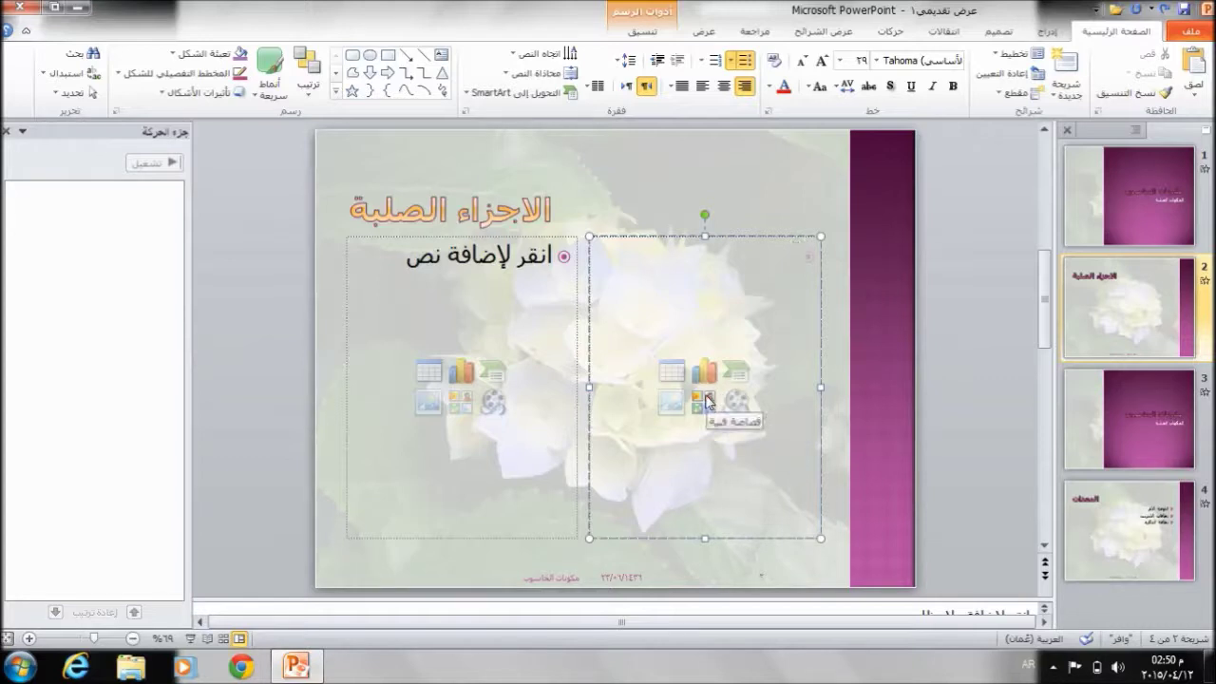
Step: Search clip art for 'الكمبيو' from the right content placeholder
{"action": "left_click", "coordinate": [704, 399]}
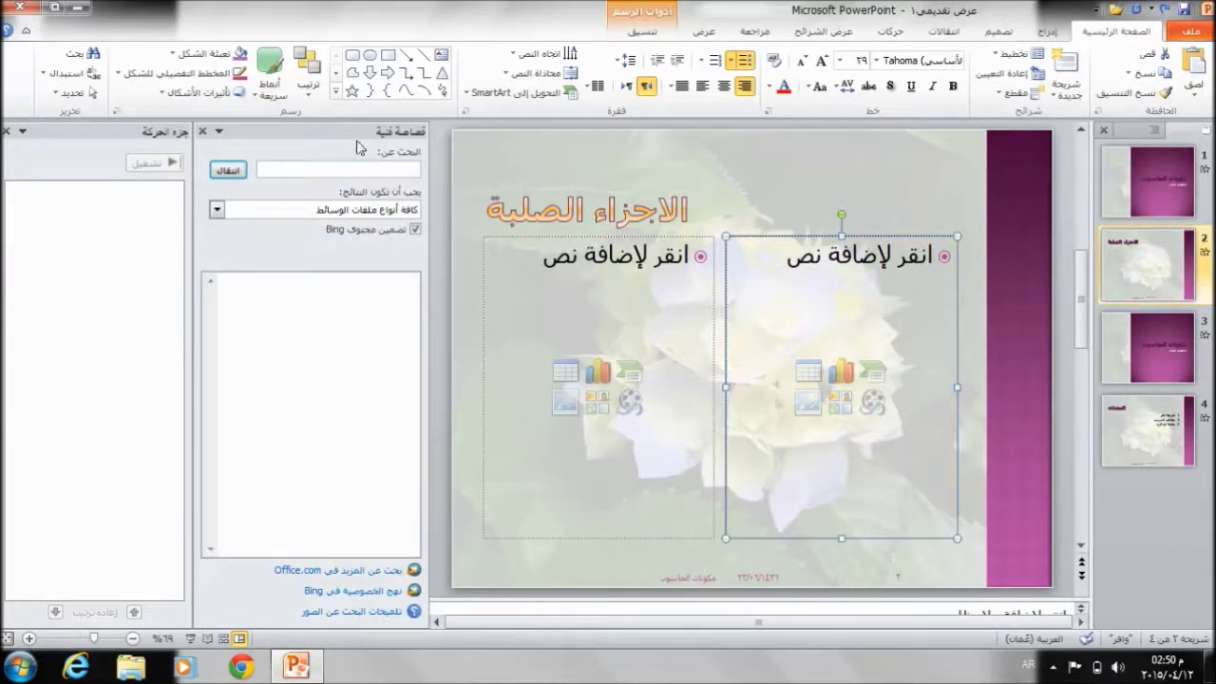
{"action": "left_click", "coordinate": [7, 130]}
{"action": "left_click", "coordinate": [136, 163]}
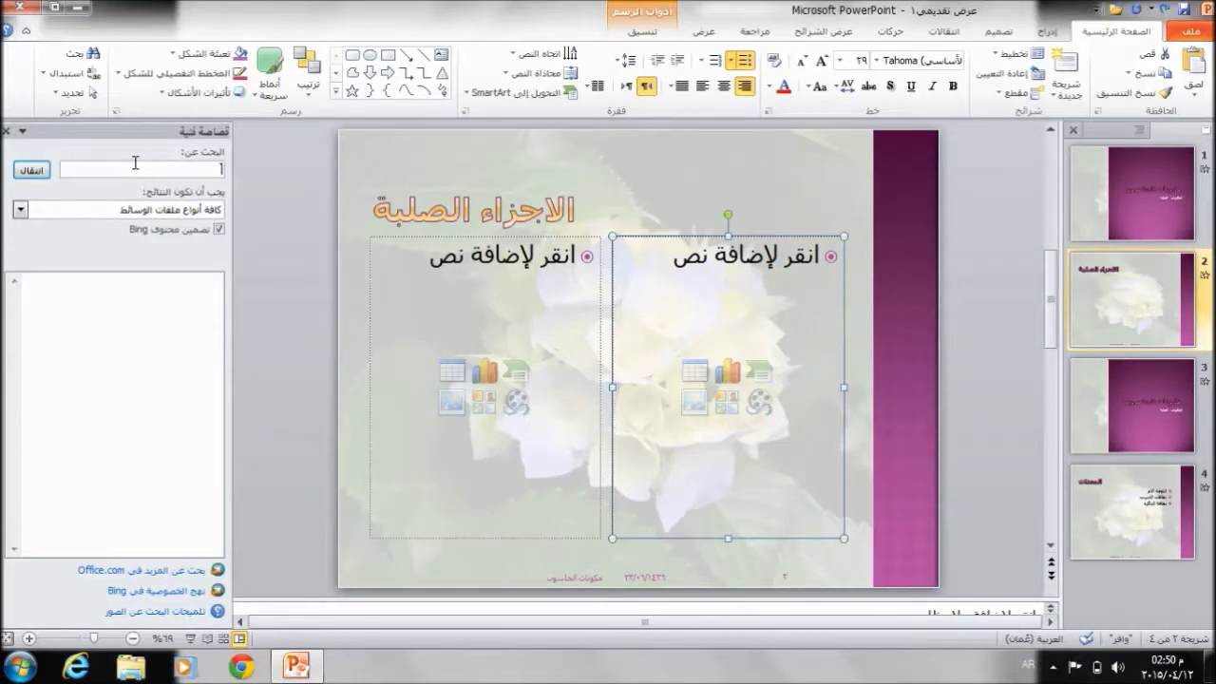
{"action": "type", "text": "الكمبيوتر"}
{"action": "key", "text": "Return"}
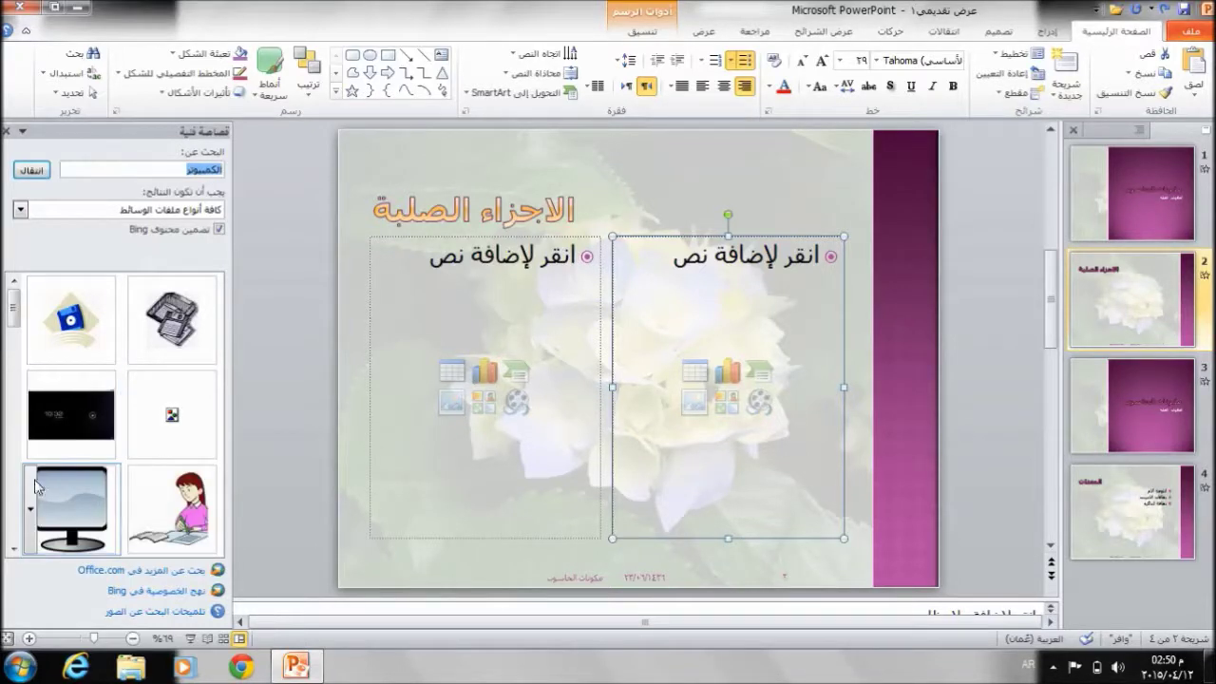
Step: Insert the keyboard clip art from the results, enlarge it, and move it to the slide's right half
{"action": "left_click", "coordinate": [15, 548]}
{"action": "left_click", "coordinate": [14, 548]}
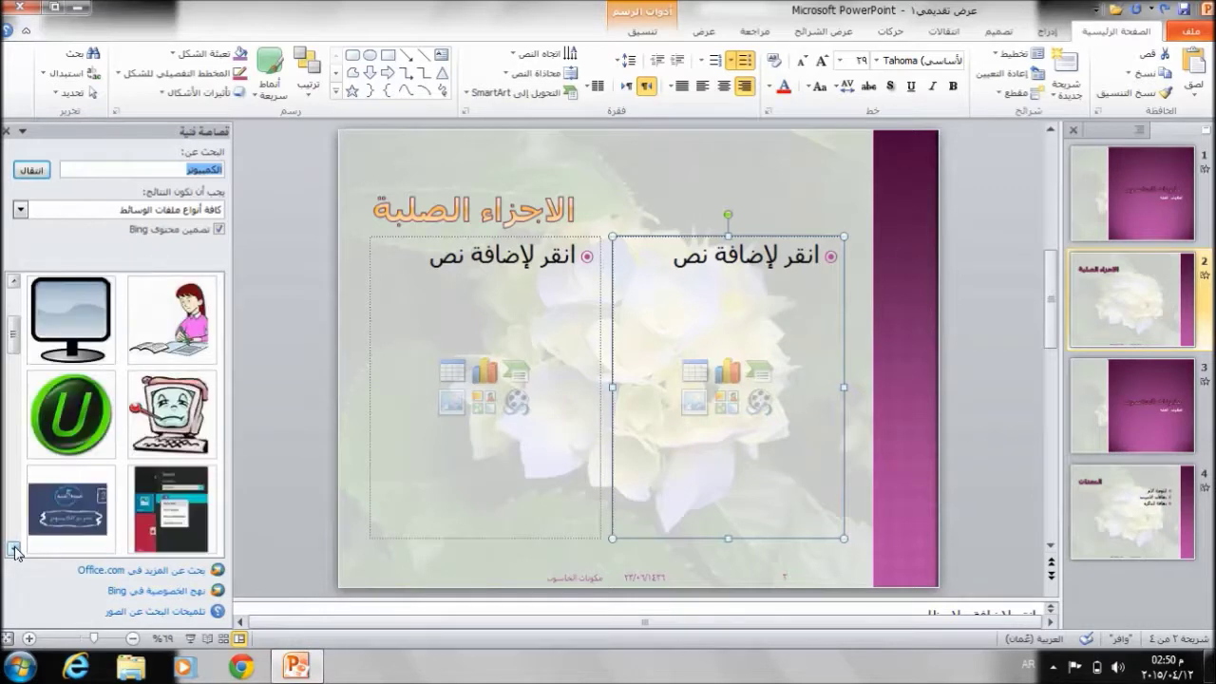
{"action": "left_click", "coordinate": [14, 548]}
{"action": "left_click", "coordinate": [15, 548]}
{"action": "left_click", "coordinate": [15, 548]}
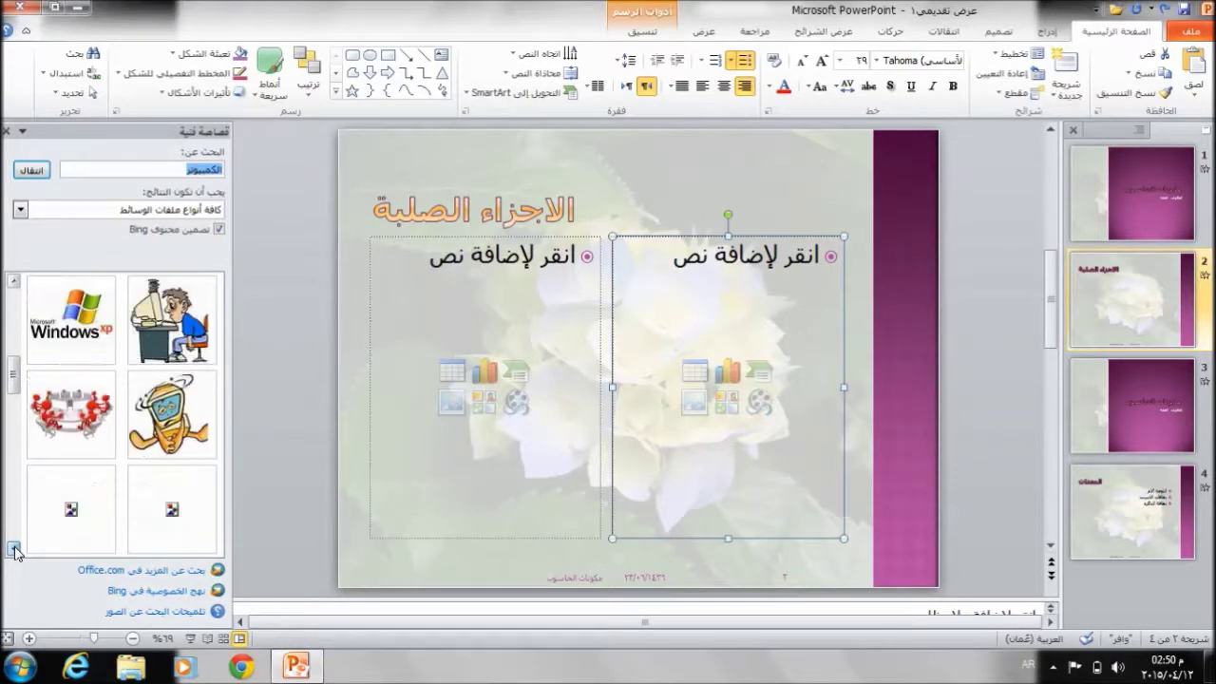
{"action": "left_click", "coordinate": [15, 548]}
{"action": "left_click", "coordinate": [14, 548]}
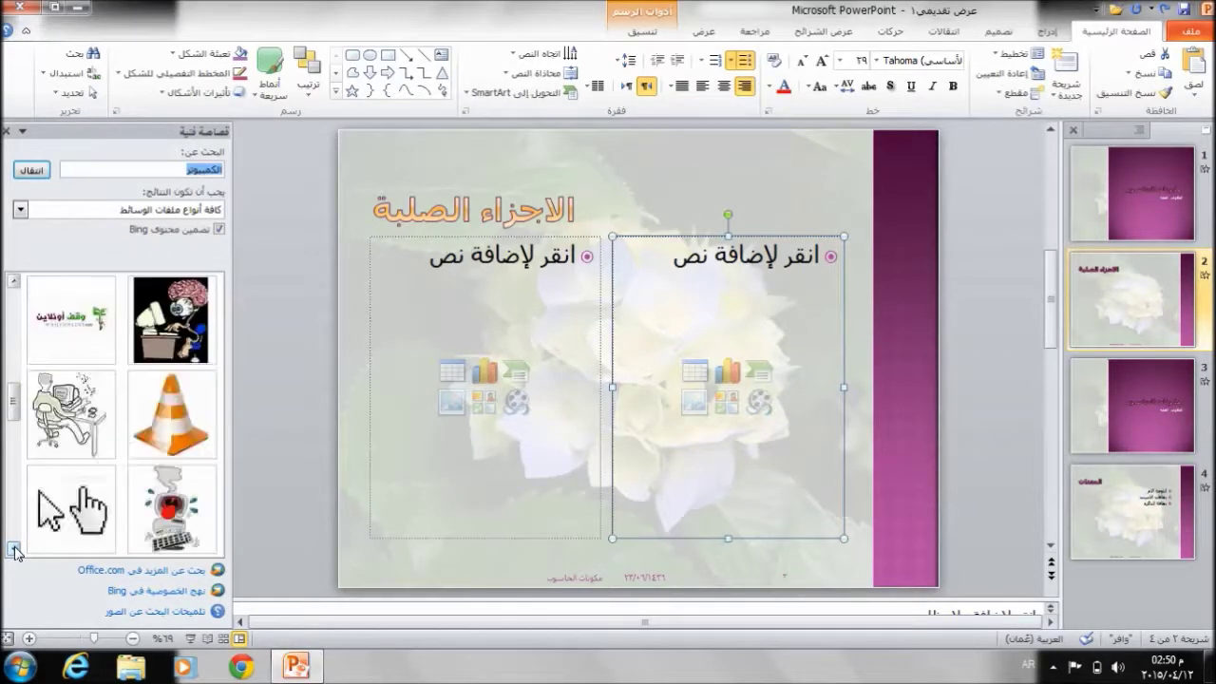
{"action": "left_click", "coordinate": [14, 548]}
{"action": "left_click", "coordinate": [15, 548]}
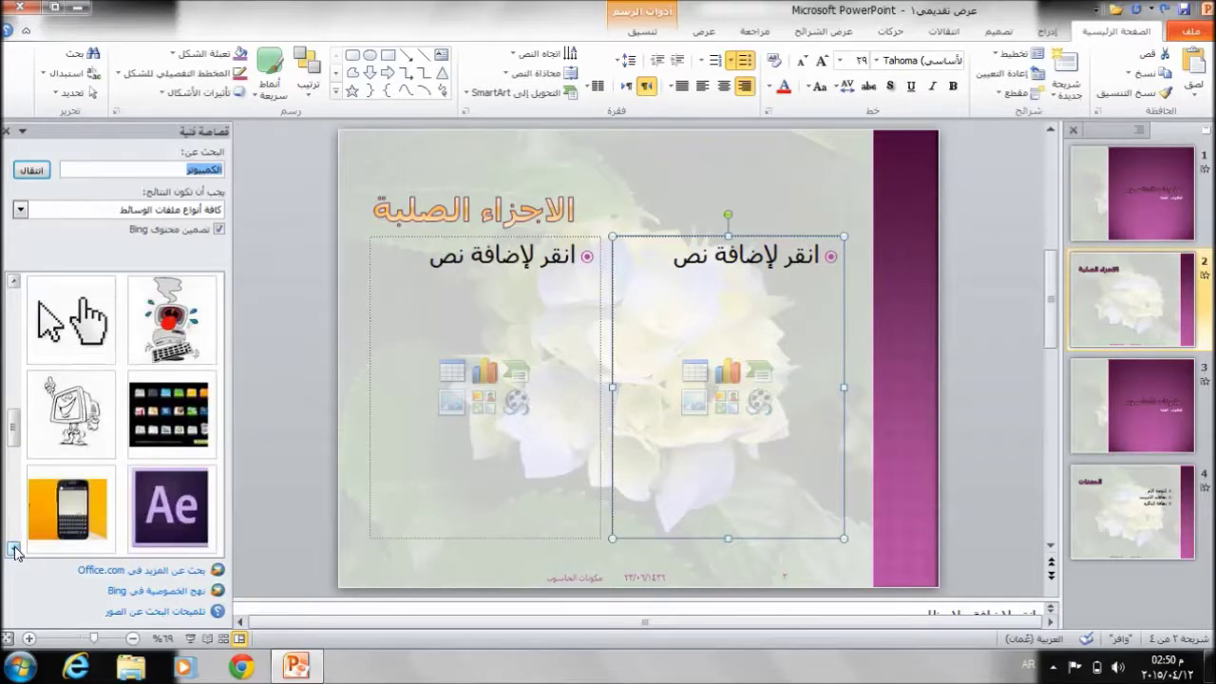
{"action": "left_click", "coordinate": [14, 548]}
{"action": "left_click", "coordinate": [14, 548]}
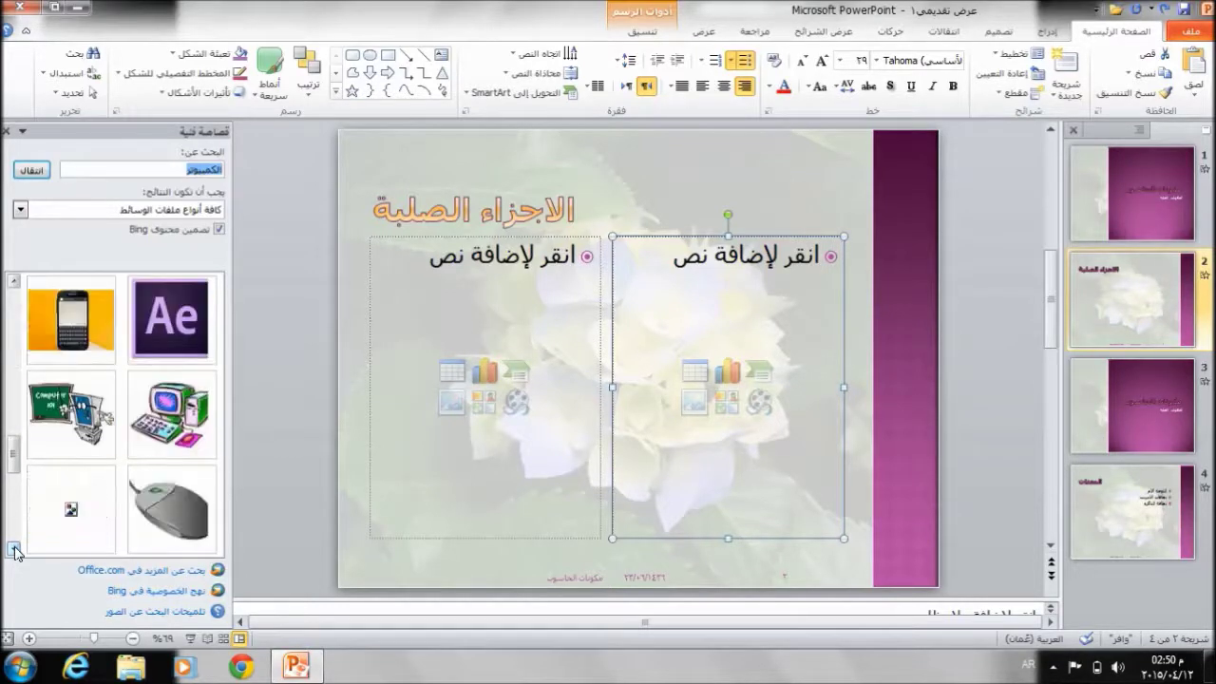
{"action": "left_click", "coordinate": [15, 548]}
{"action": "left_click", "coordinate": [15, 548]}
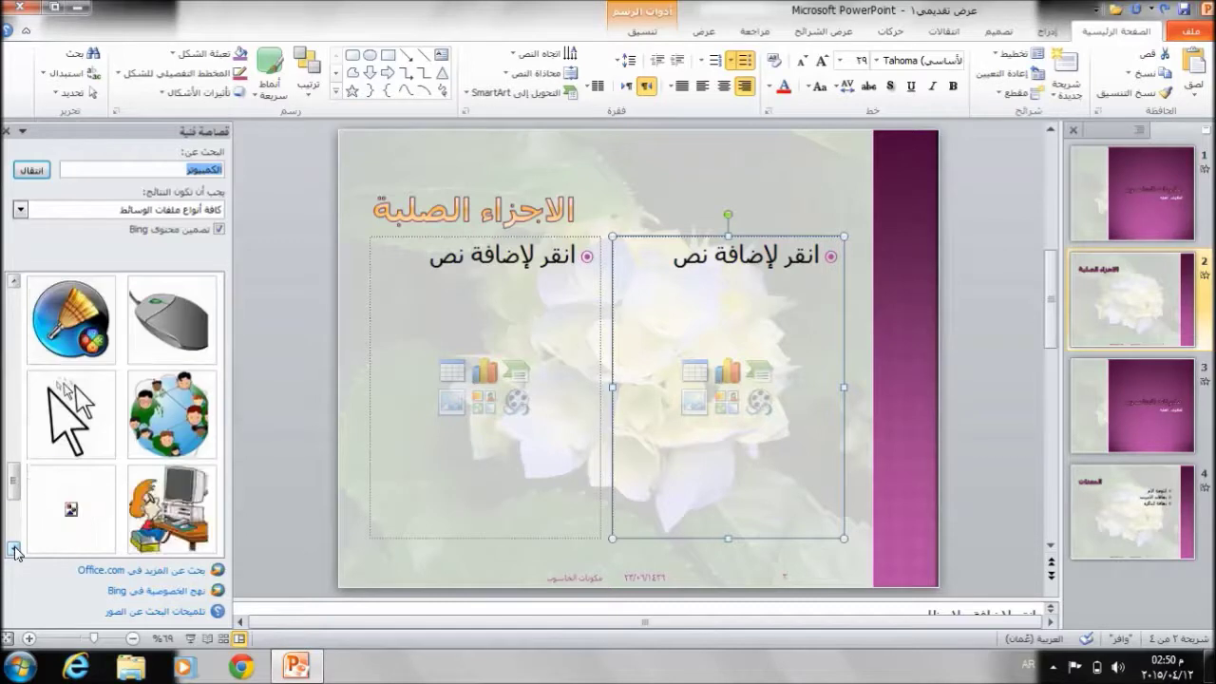
{"action": "left_click", "coordinate": [109, 521]}
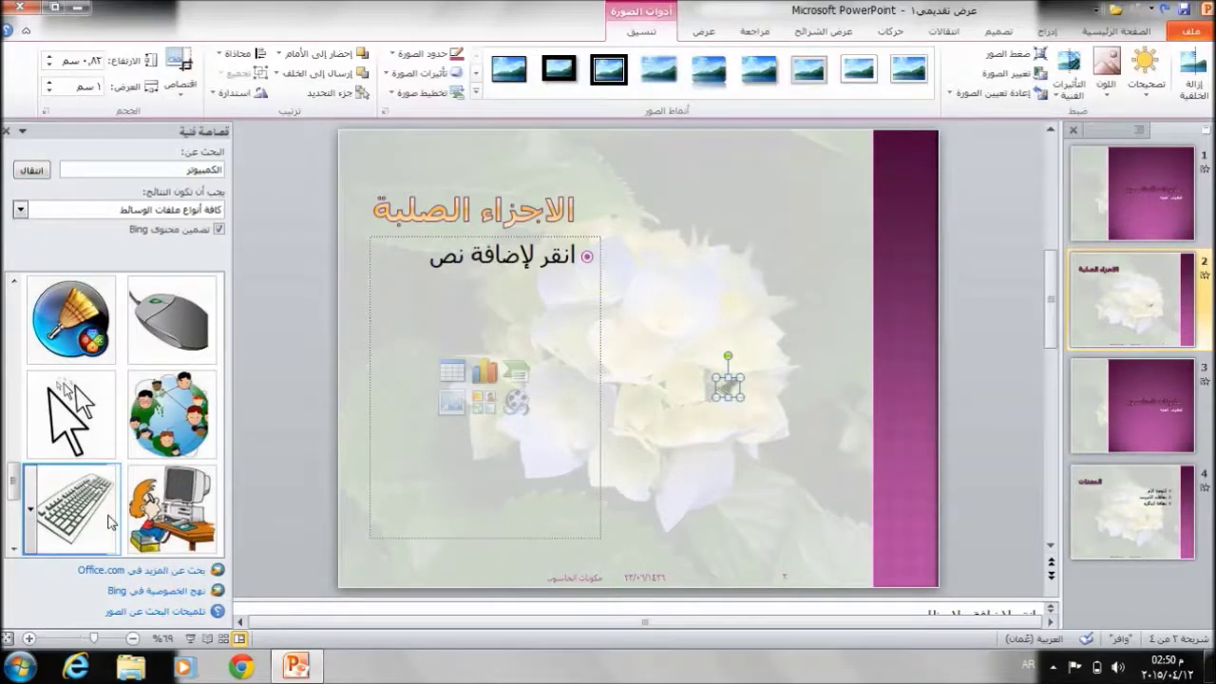
{"action": "left_click_drag", "start_coordinate": [715, 376], "coordinate": [628, 195]}
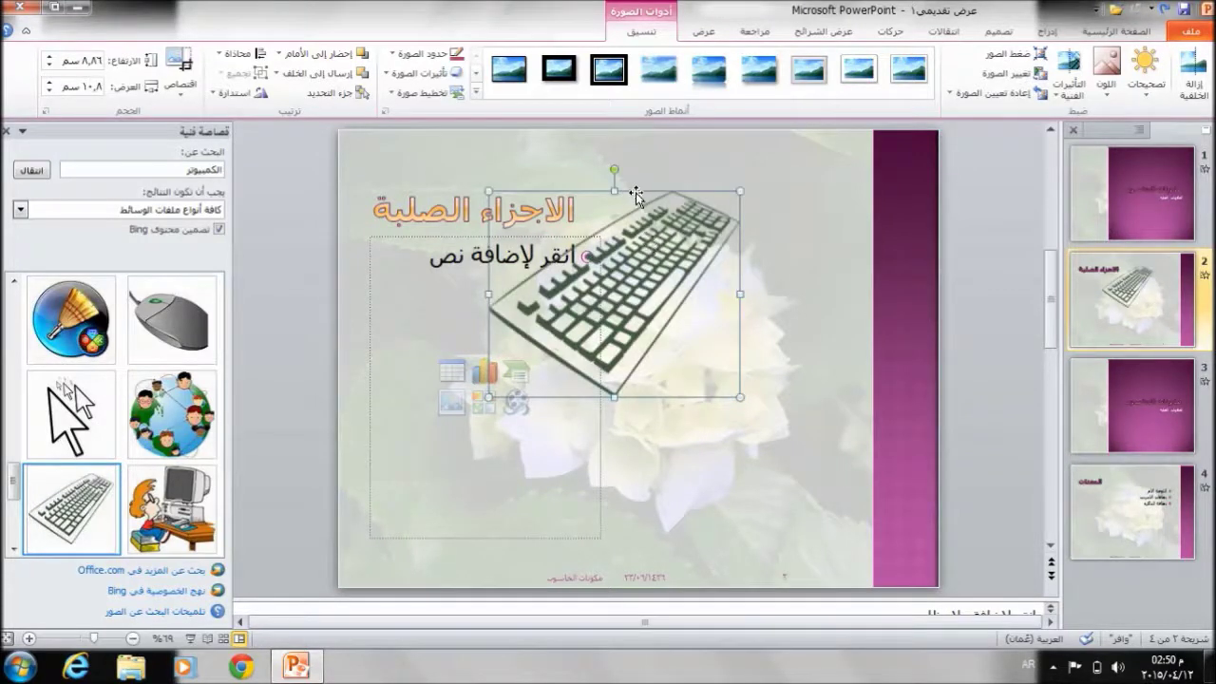
{"action": "mouse_move", "coordinate": [646, 195]}
{"action": "left_mouse_down"}
{"action": "mouse_move", "coordinate": [707, 249]}
{"action": "mouse_move", "coordinate": [766, 251]}
{"action": "left_mouse_up"}
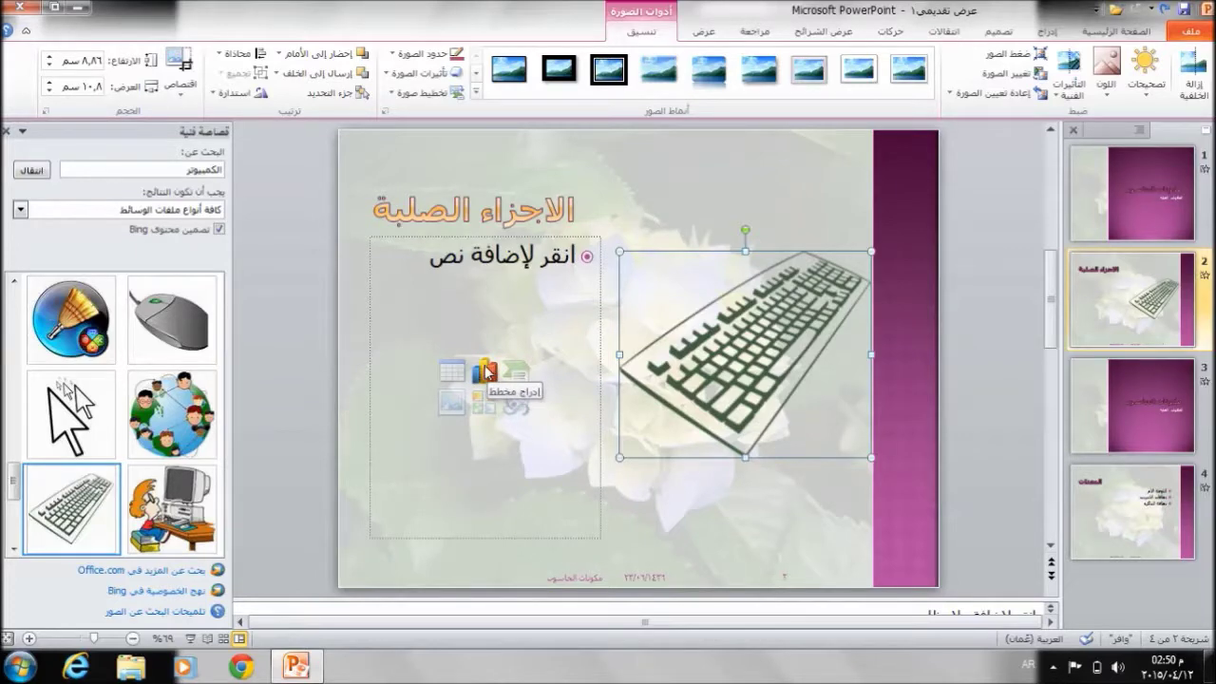
Step: Add a 3-D cone column chart to the left content placeholder of slide 2
{"action": "left_click", "coordinate": [485, 372]}
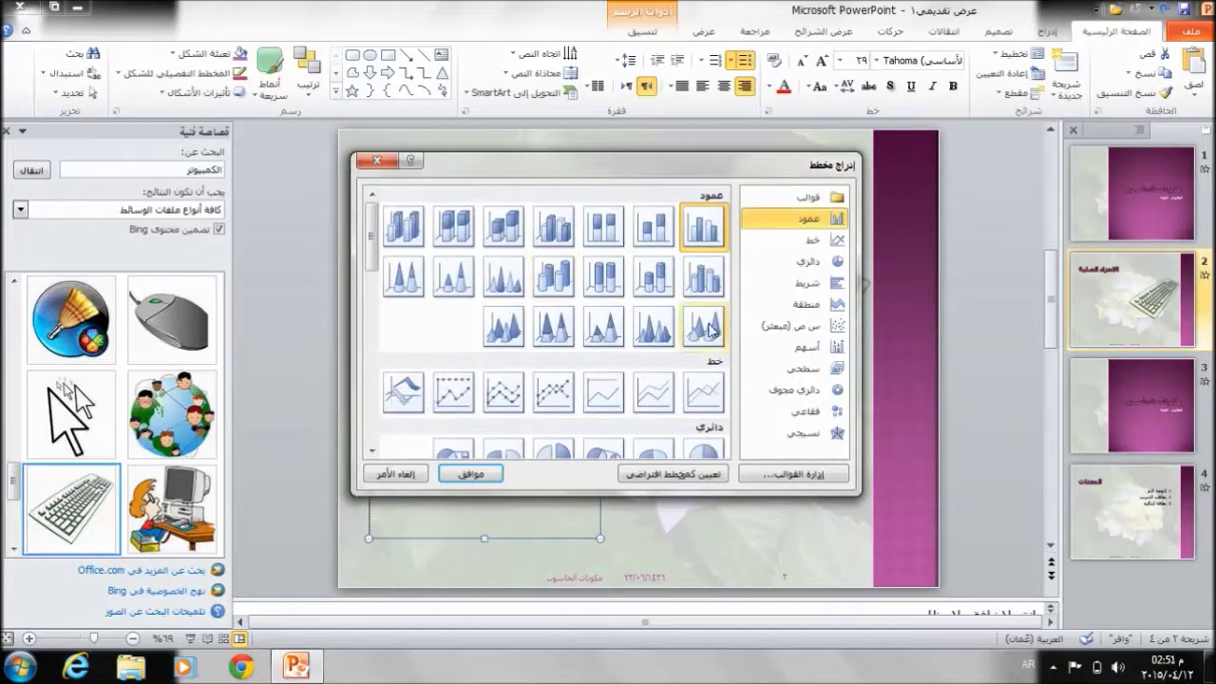
{"action": "left_click", "coordinate": [696, 327]}
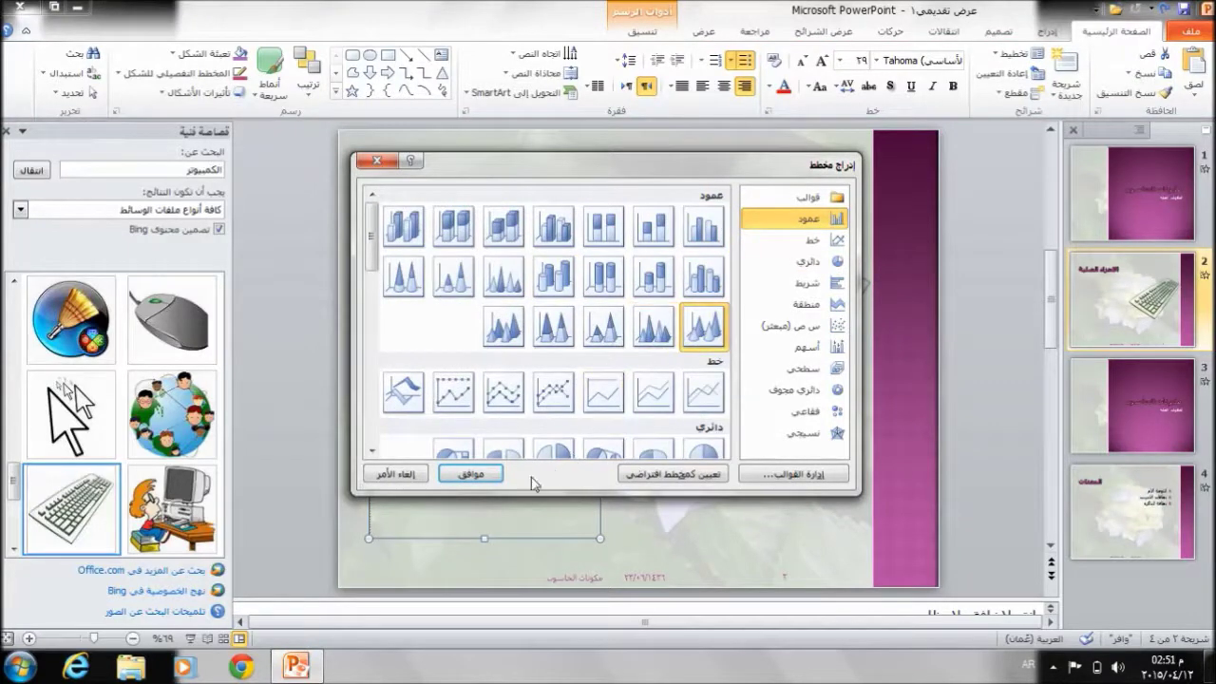
{"action": "left_click", "coordinate": [474, 474]}
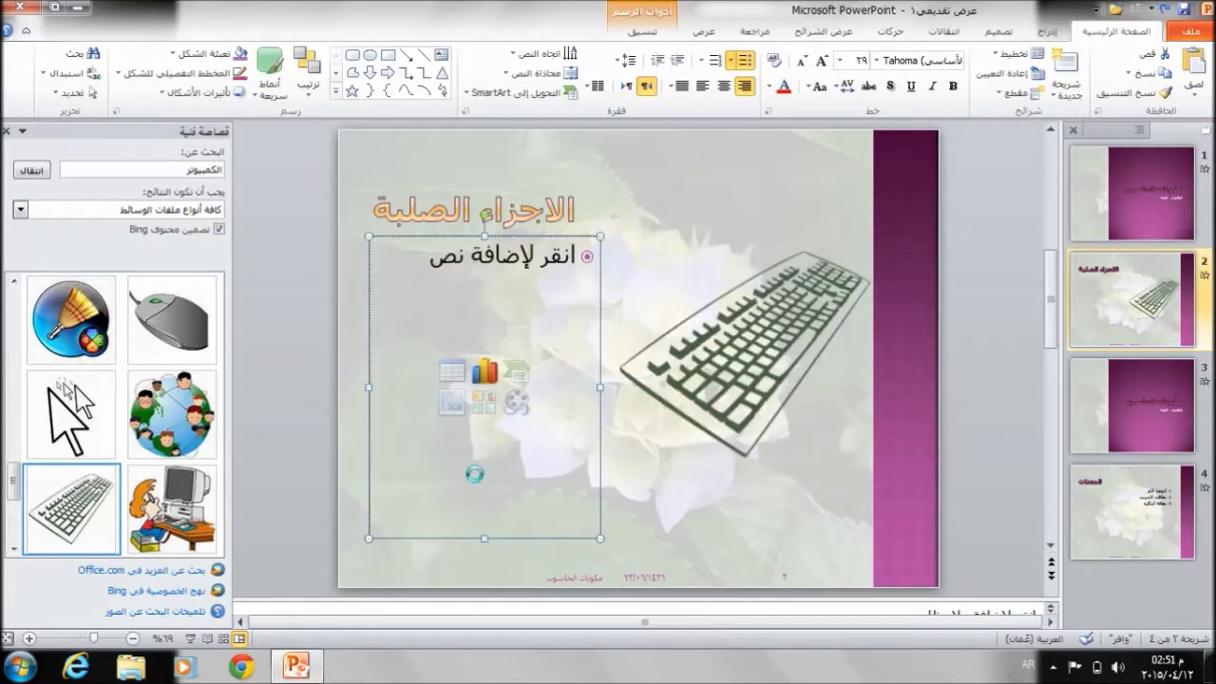
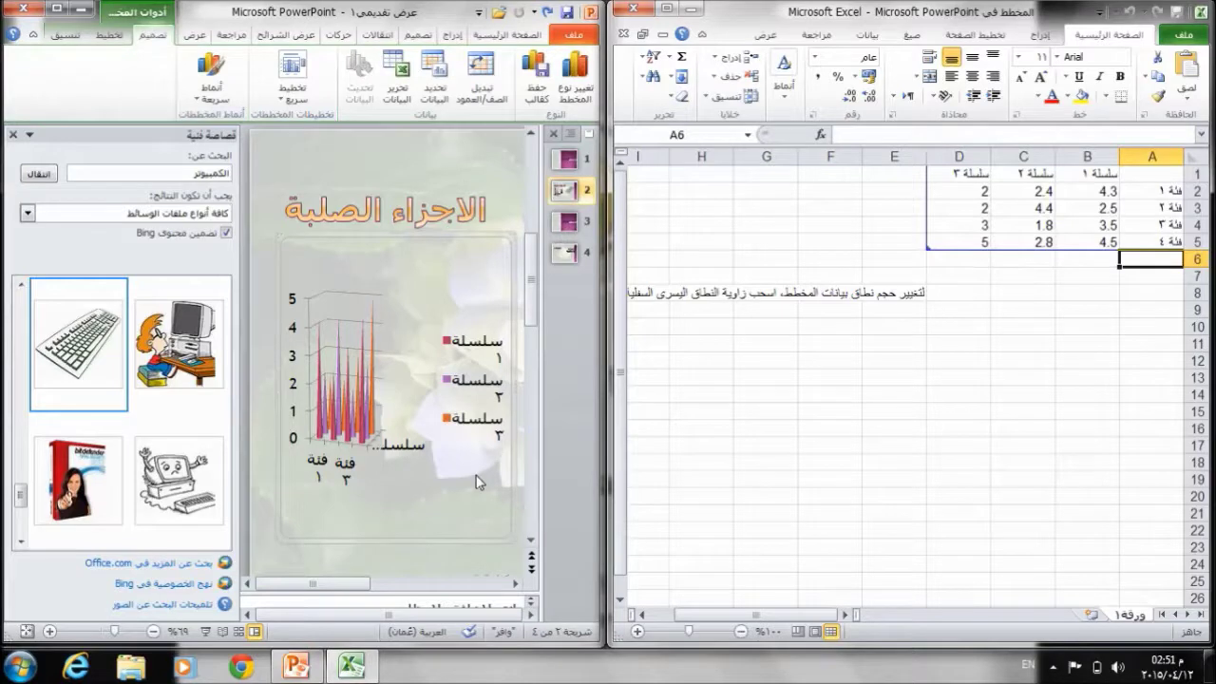
Step: Rename the B1–D1 series headers to العلامة الاولى, العلامة الثانية and العلامة النهائية
{"action": "left_click", "coordinate": [1097, 176]}
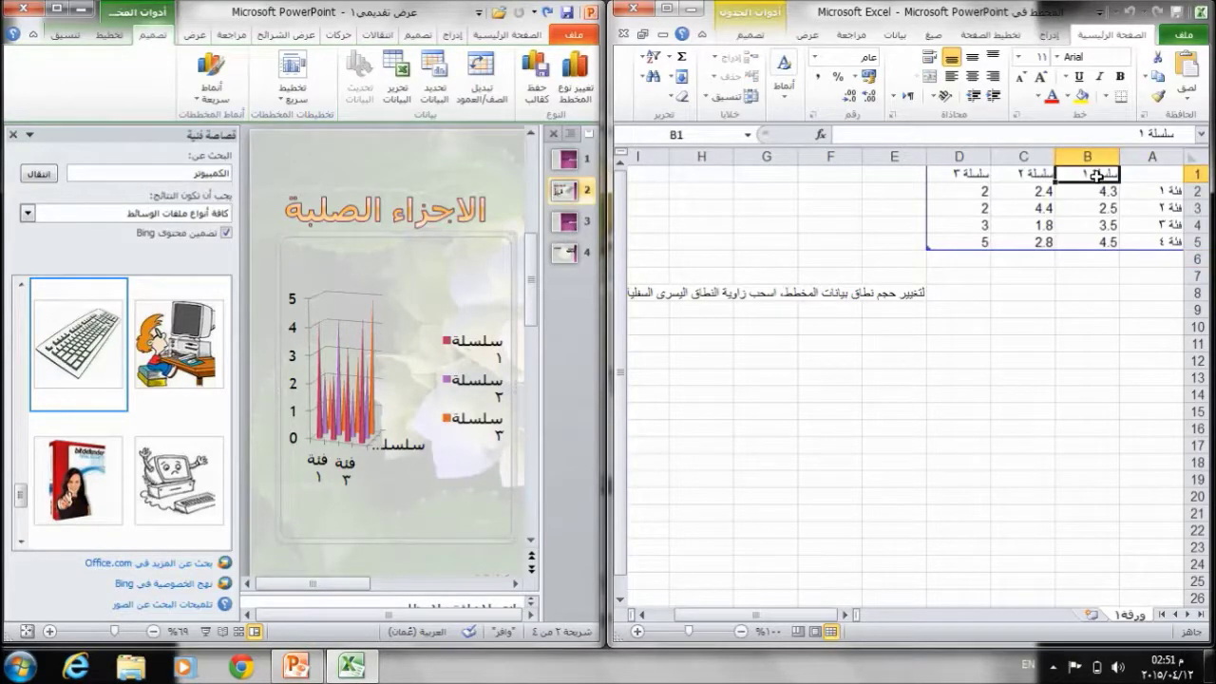
{"action": "type", "text": "hgu"}
{"action": "key", "text": "BackSpace"}
{"action": "key", "text": "BackSpace"}
{"action": "key", "text": "BackSpace"}
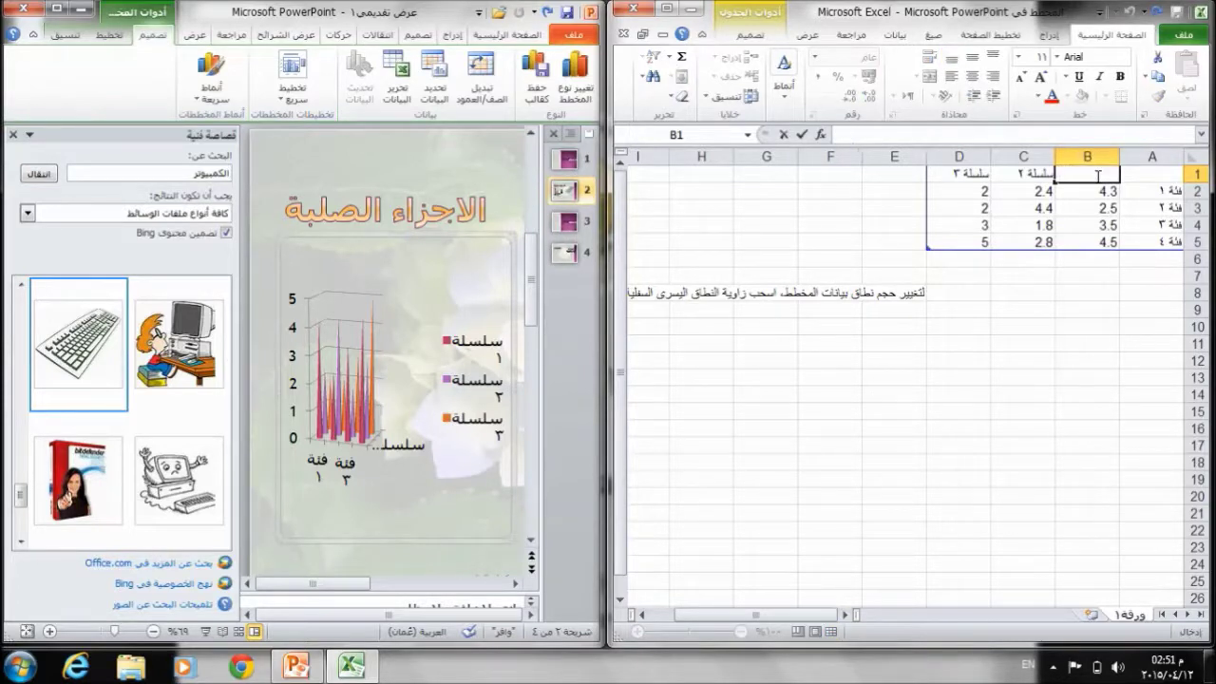
{"action": "key", "text": "alt+shift"}
{"action": "type", "text": "الع"}
{"action": "type", "text": "لا"}
{"action": "key", "text": "BackSpace"}
{"action": "key", "text": "BackSpace"}
{"action": "key", "text": "BackSpace"}
{"action": "key", "text": "BackSpace"}
{"action": "key", "text": "BackSpace"}
{"action": "left_click", "coordinate": [1099, 176]}
{"action": "type", "text": "العلامة الاولىالعلامة الثانية"}
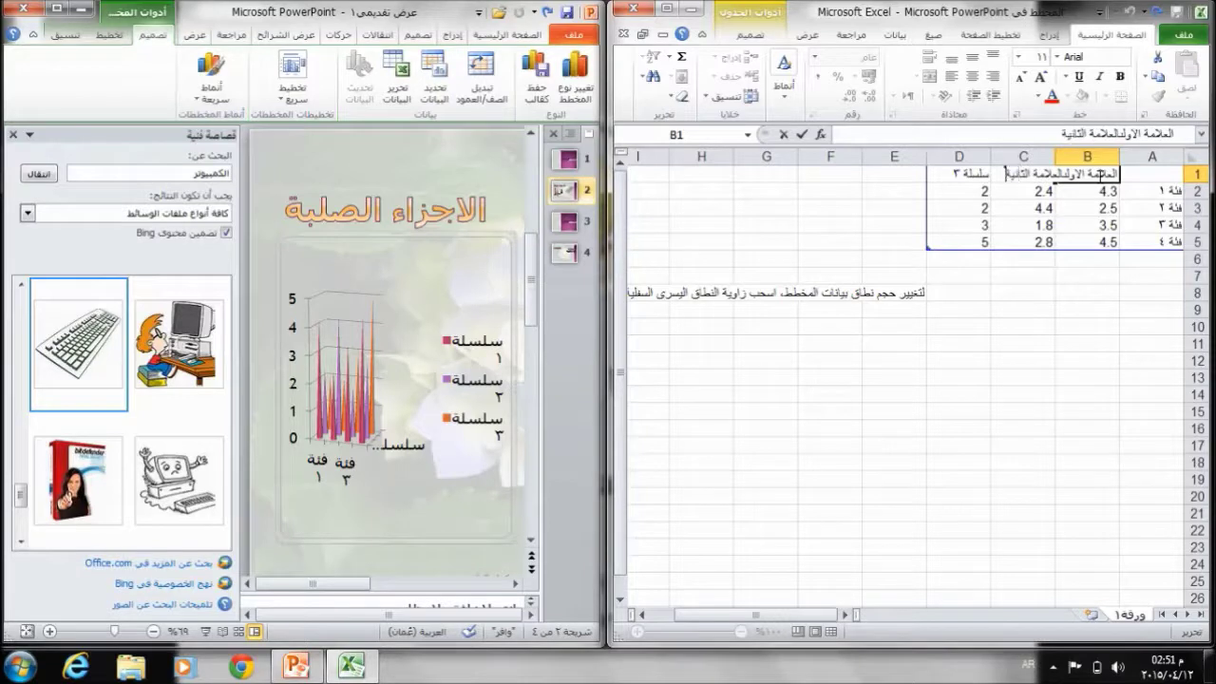
{"action": "key", "text": "BackSpace"}
{"action": "key", "text": "BackSpace"}
{"action": "key", "text": "BackSpace"}
{"action": "key", "text": "BackSpace"}
{"action": "key", "text": "BackSpace"}
{"action": "key", "text": "BackSpace"}
{"action": "key", "text": "BackSpace"}
{"action": "key", "text": "BackSpace"}
{"action": "key", "text": "BackSpace"}
{"action": "key", "text": "BackSpace"}
{"action": "key", "text": "BackSpace"}
{"action": "key", "text": "BackSpace"}
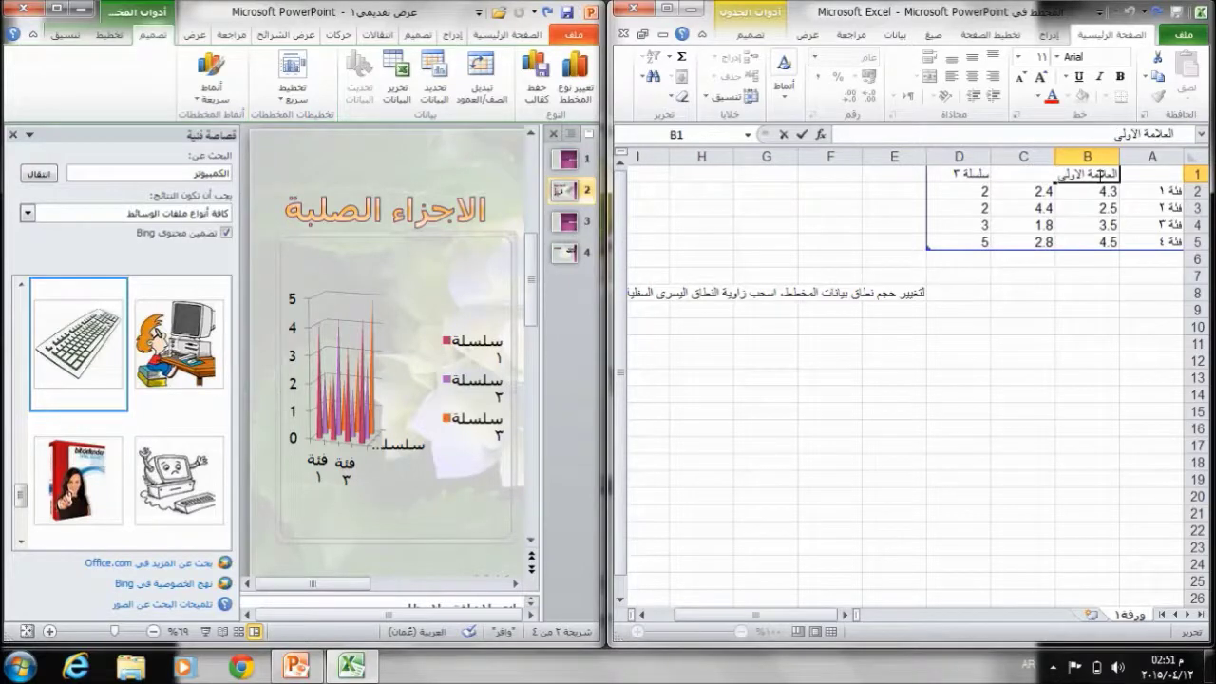
{"action": "left_click", "coordinate": [1007, 186]}
{"action": "left_click", "coordinate": [1004, 174]}
{"action": "type", "text": "الع"}
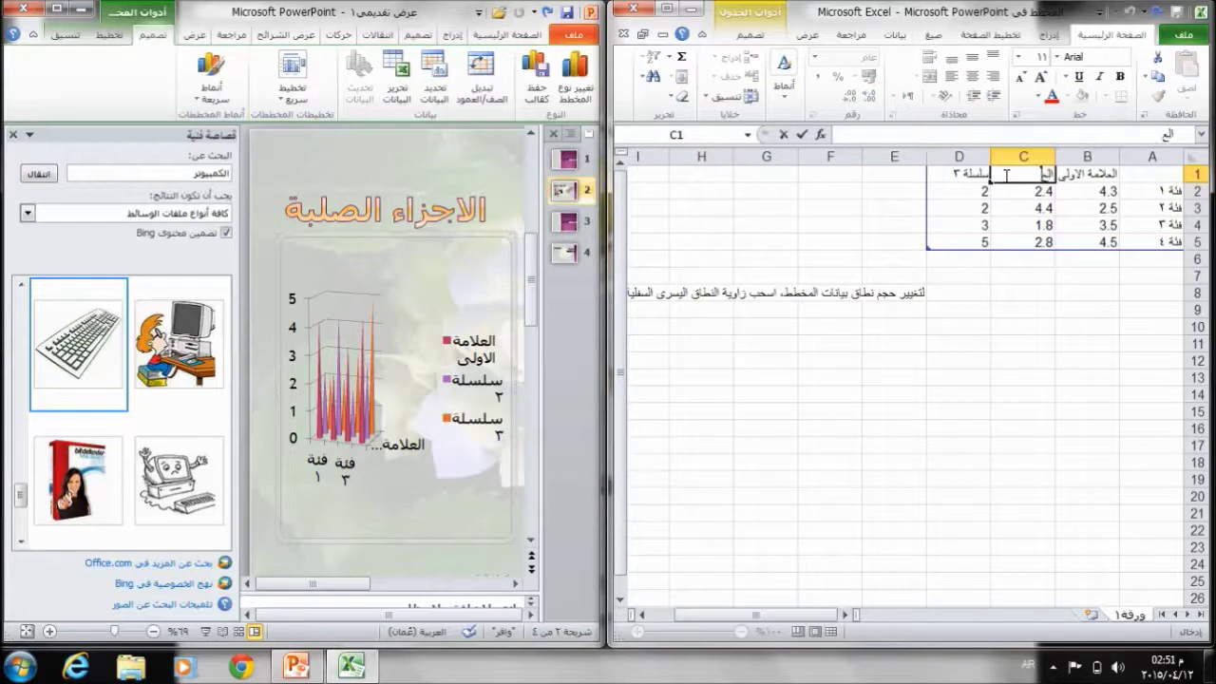
{"action": "type", "text": "لامة ال"}
{"action": "type", "text": "ثانية"}
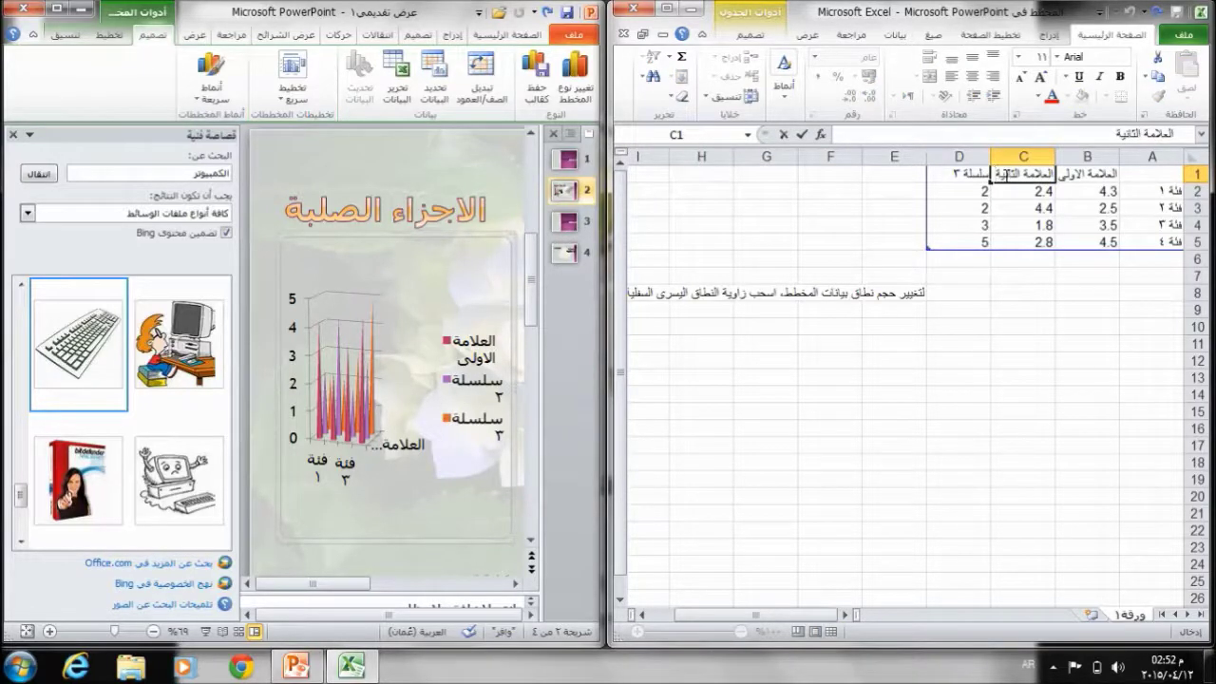
{"action": "left_click", "coordinate": [974, 175]}
{"action": "type", "text": "العلامة "}
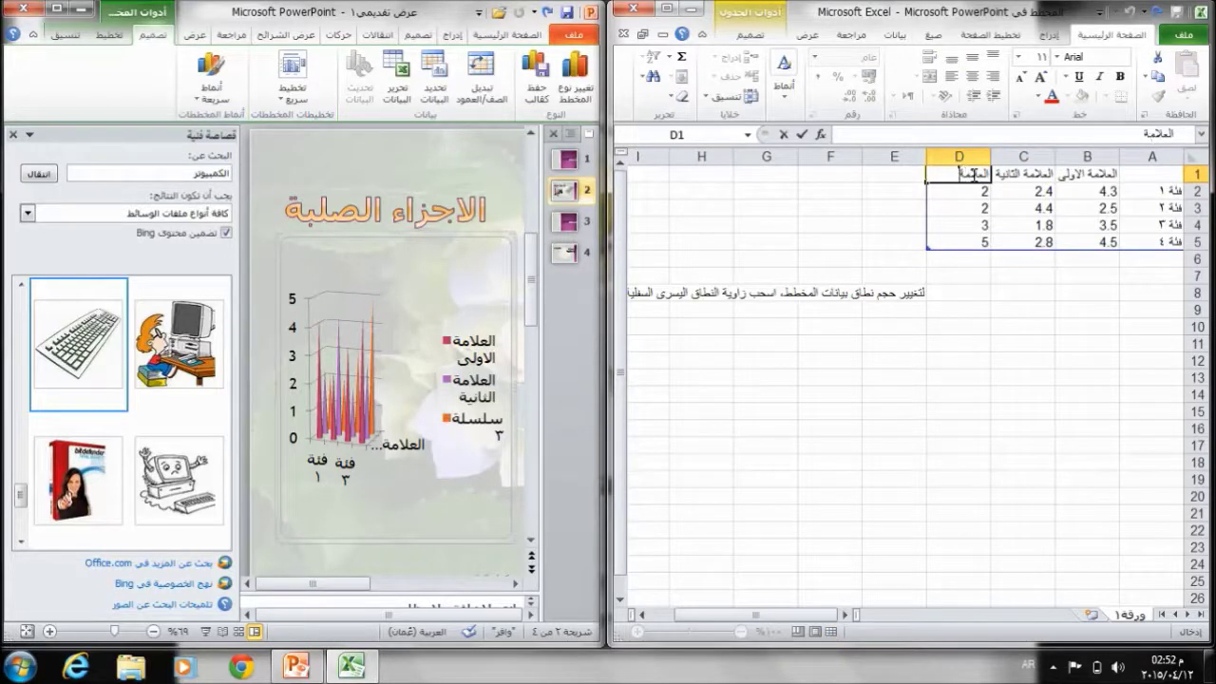
{"action": "type", "text": "الثاا"}
{"action": "type", "text": "ئية"}
{"action": "left_click", "coordinate": [1145, 190]}
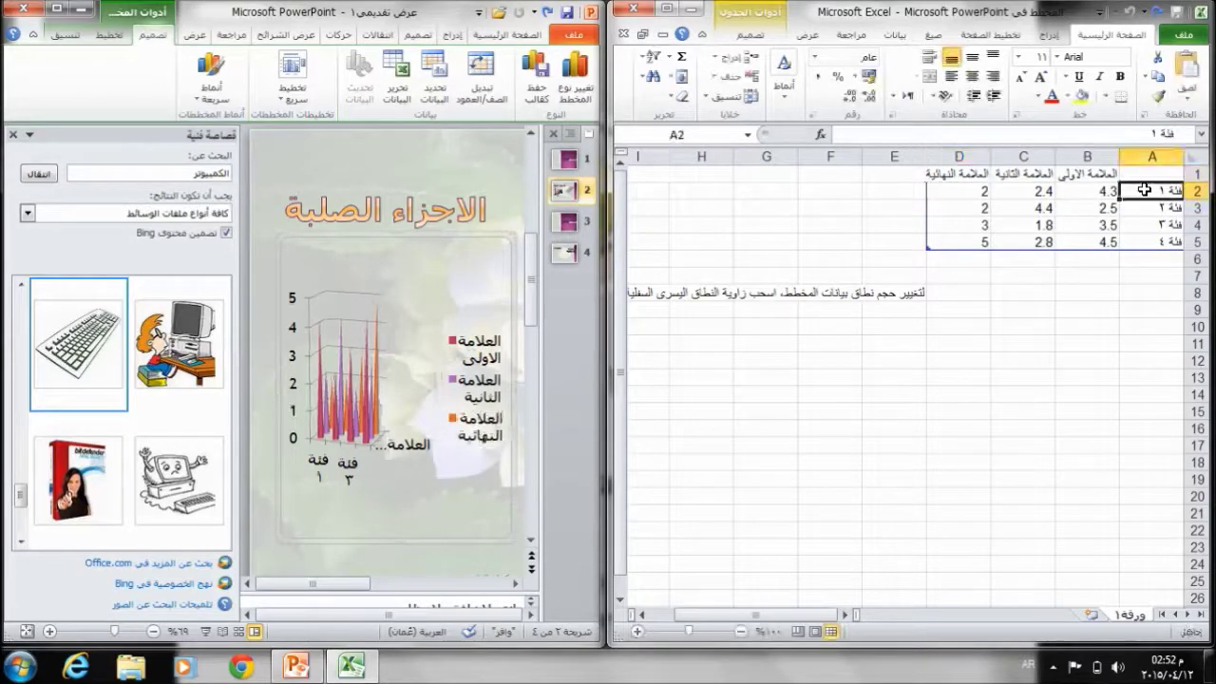
Step: Replace the A2–A5 category labels with four student names and close the data sheet
{"action": "type", "text": "محمد"}
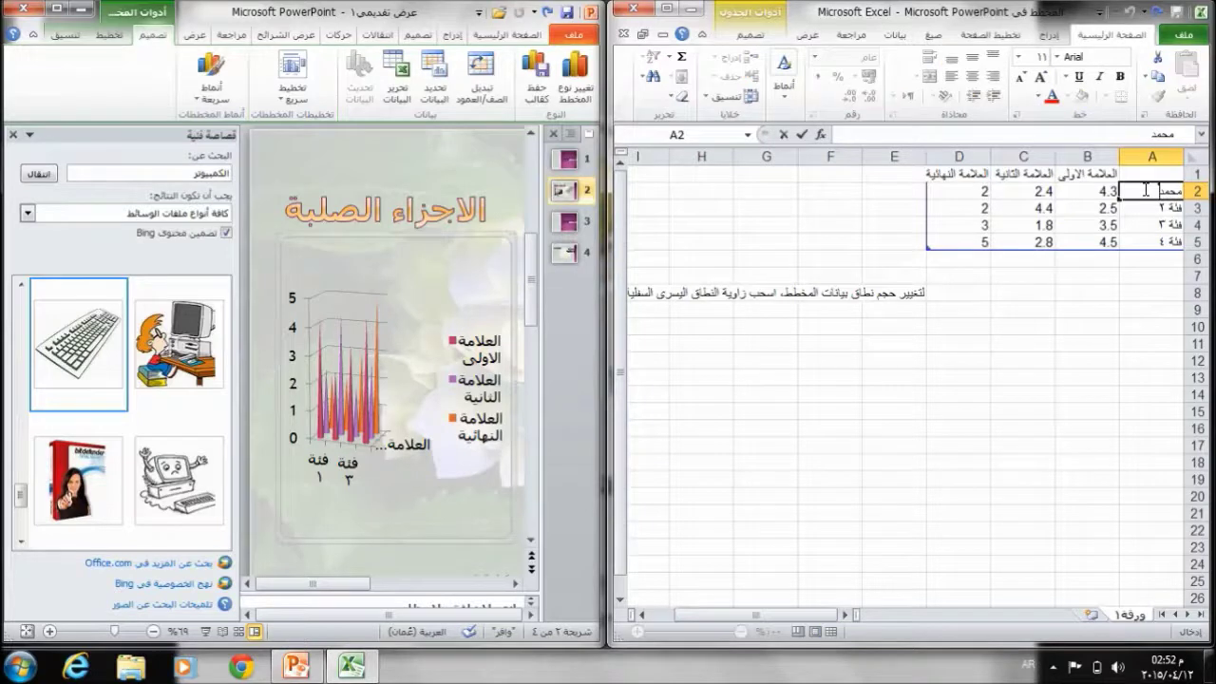
{"action": "key", "text": "Return"}
{"action": "type", "text": "احمد"}
{"action": "key", "text": "Return"}
{"action": "type", "text": "علي"}
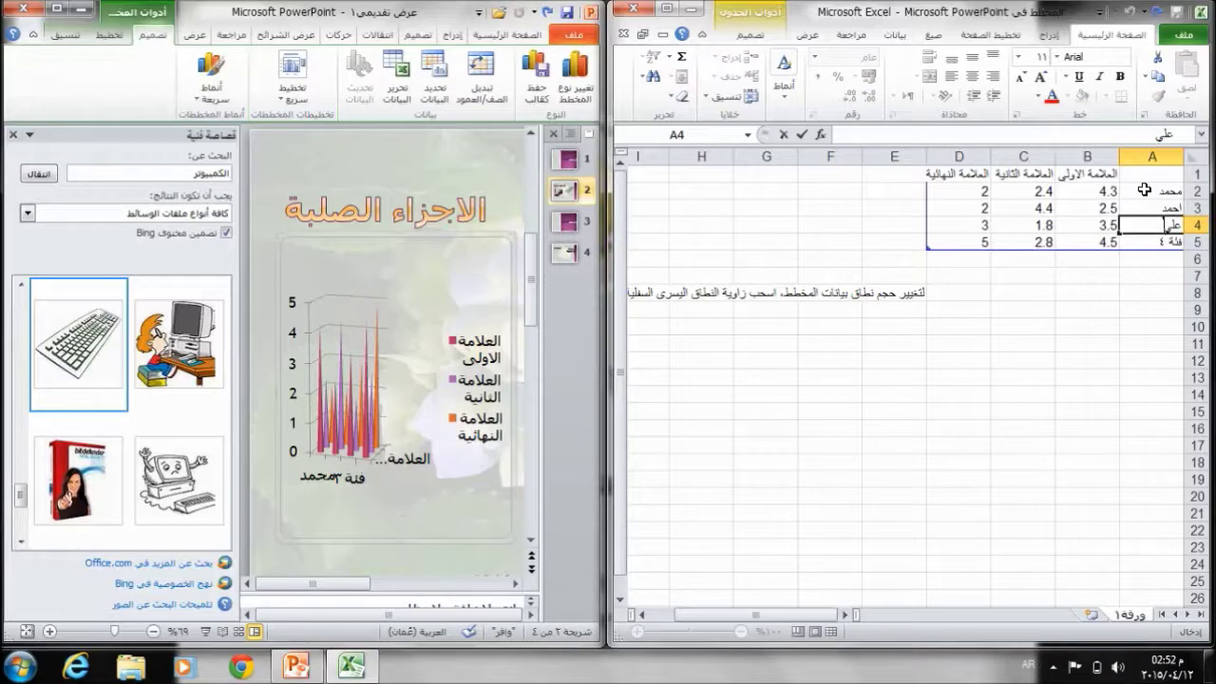
{"action": "key", "text": "Return"}
{"action": "type", "text": "محمود"}
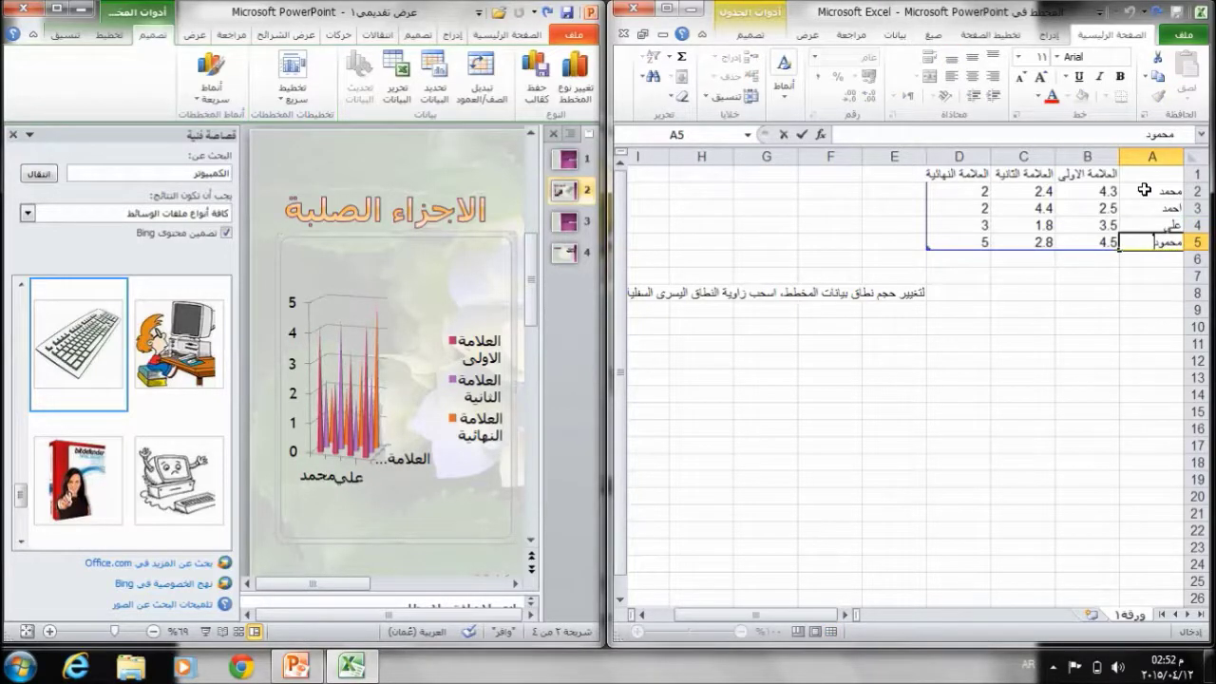
{"action": "left_click", "coordinate": [878, 222]}
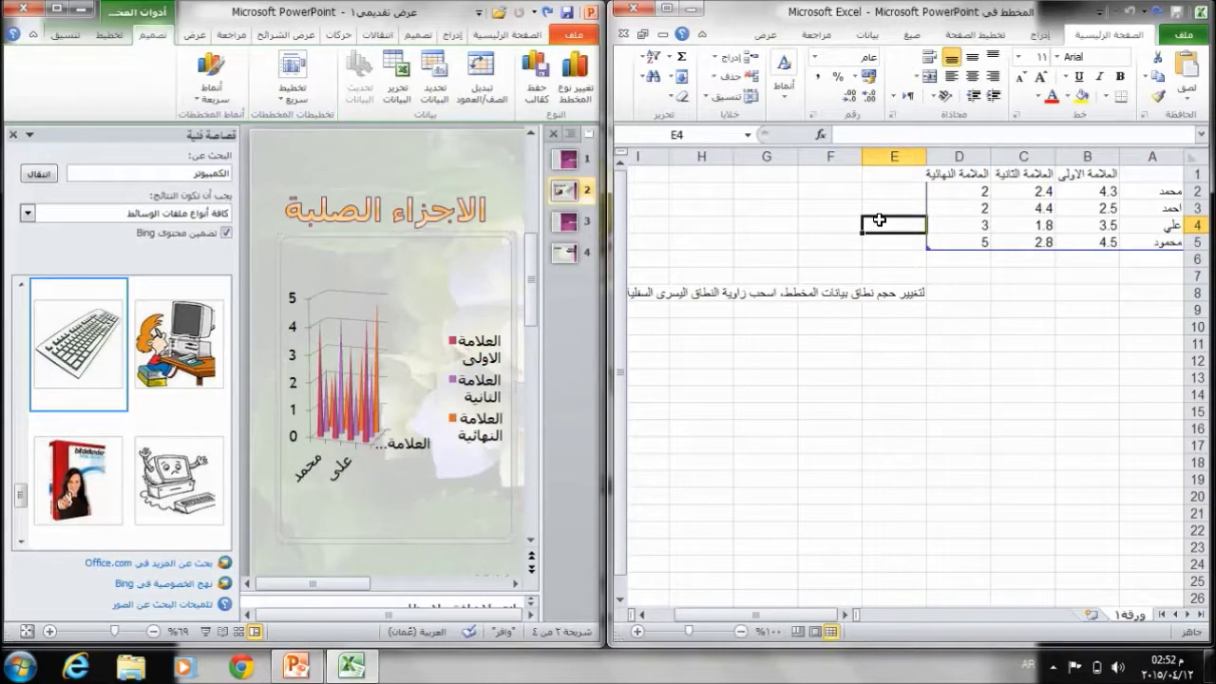
{"action": "left_click", "coordinate": [639, 9]}
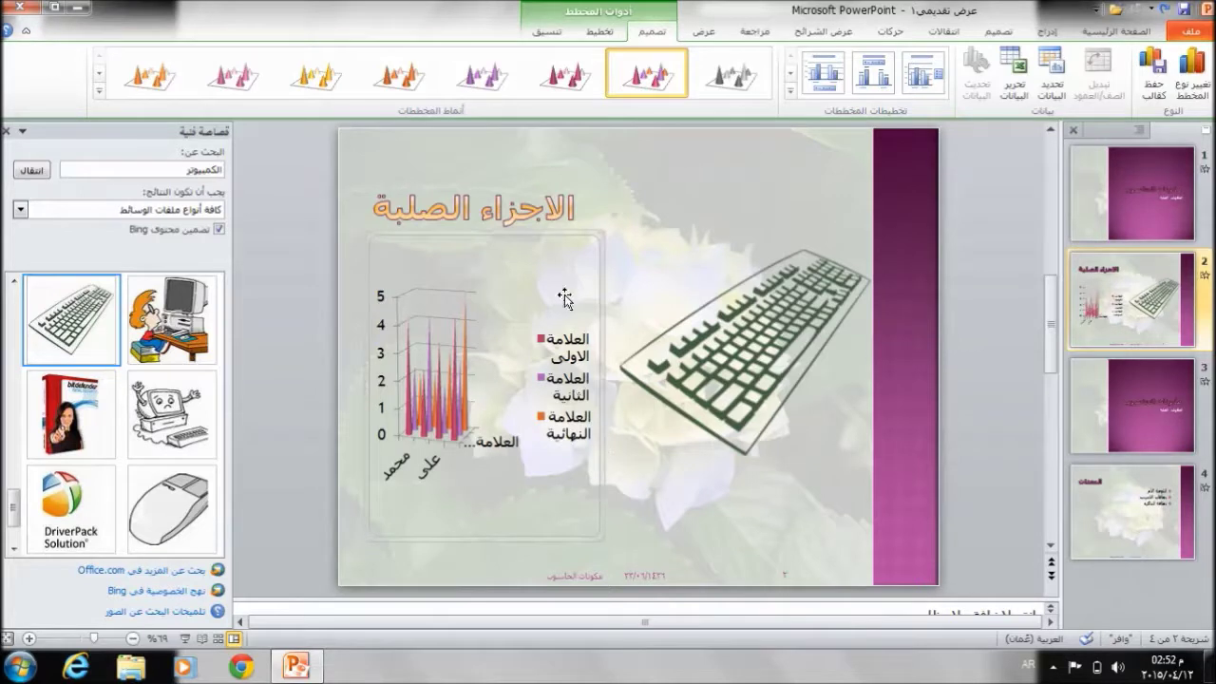
Step: Widen the chart and apply a purple chart style plus a layout with title, top legend and data labels
{"action": "left_click_drag", "start_coordinate": [595, 233], "coordinate": [657, 228]}
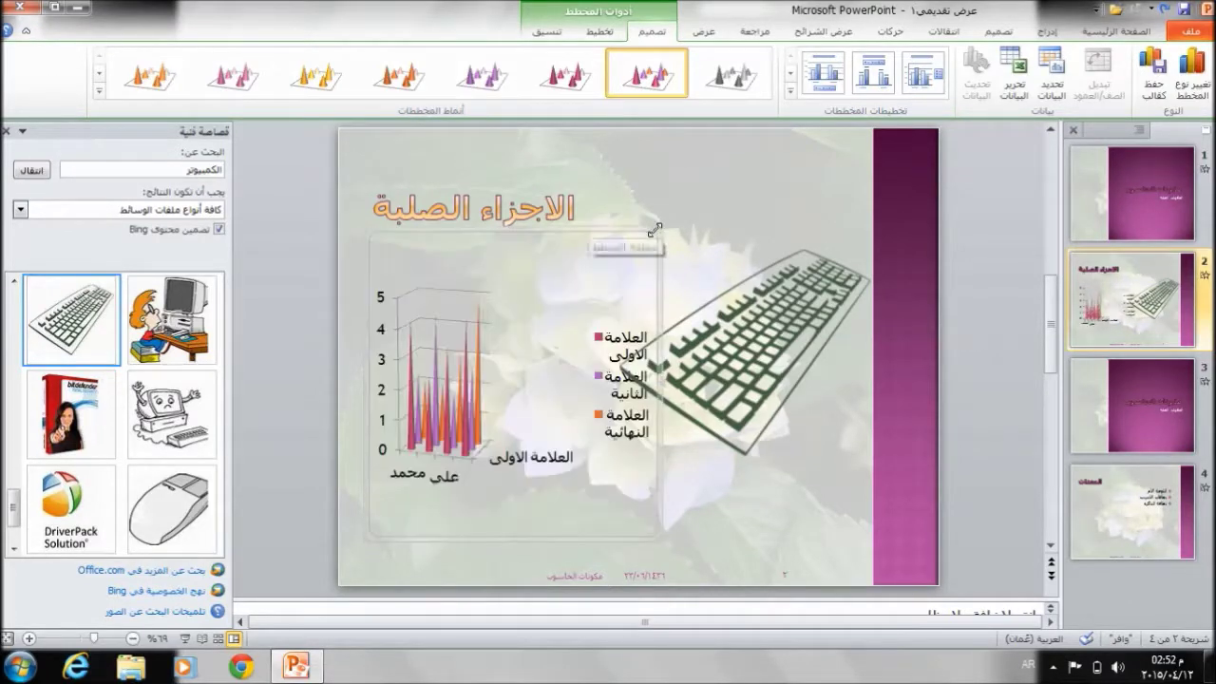
{"action": "left_click", "coordinate": [427, 80]}
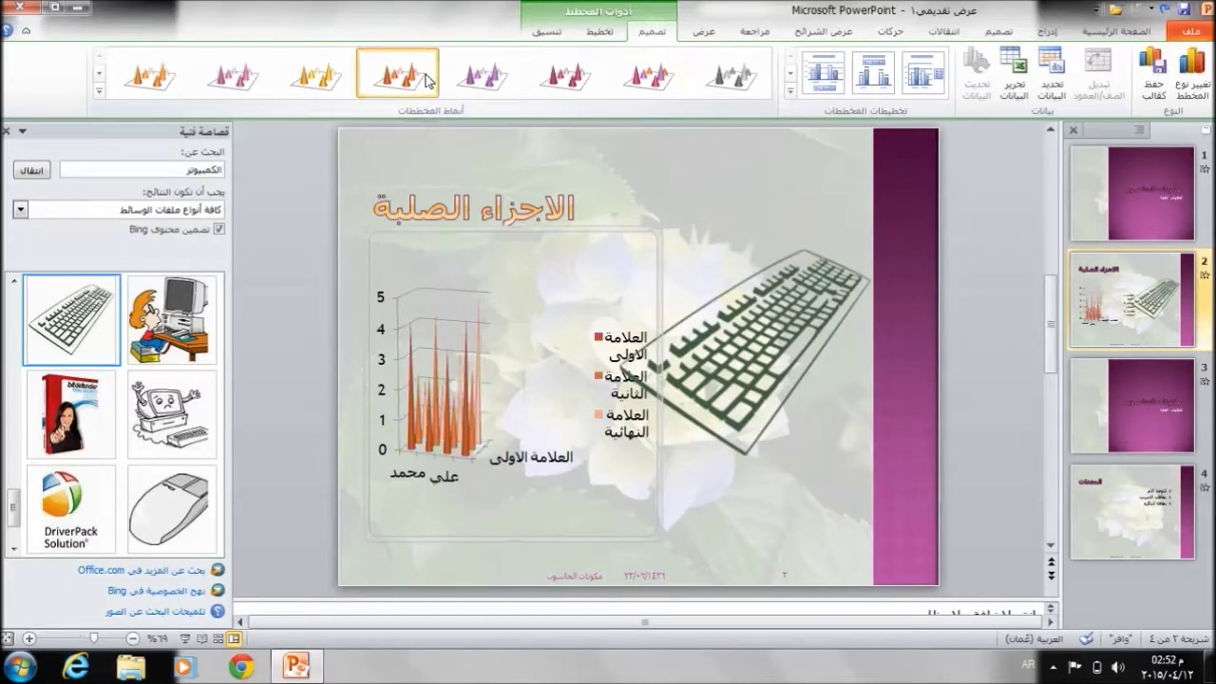
{"action": "left_click", "coordinate": [493, 82]}
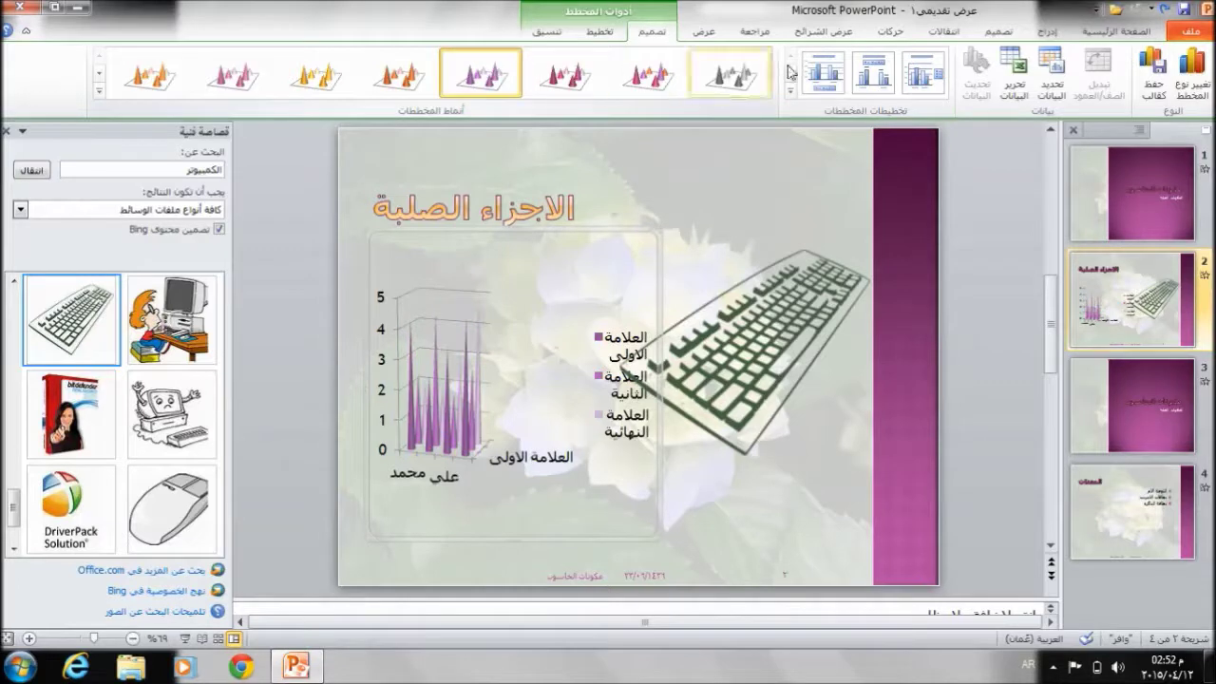
{"action": "left_click", "coordinate": [867, 82]}
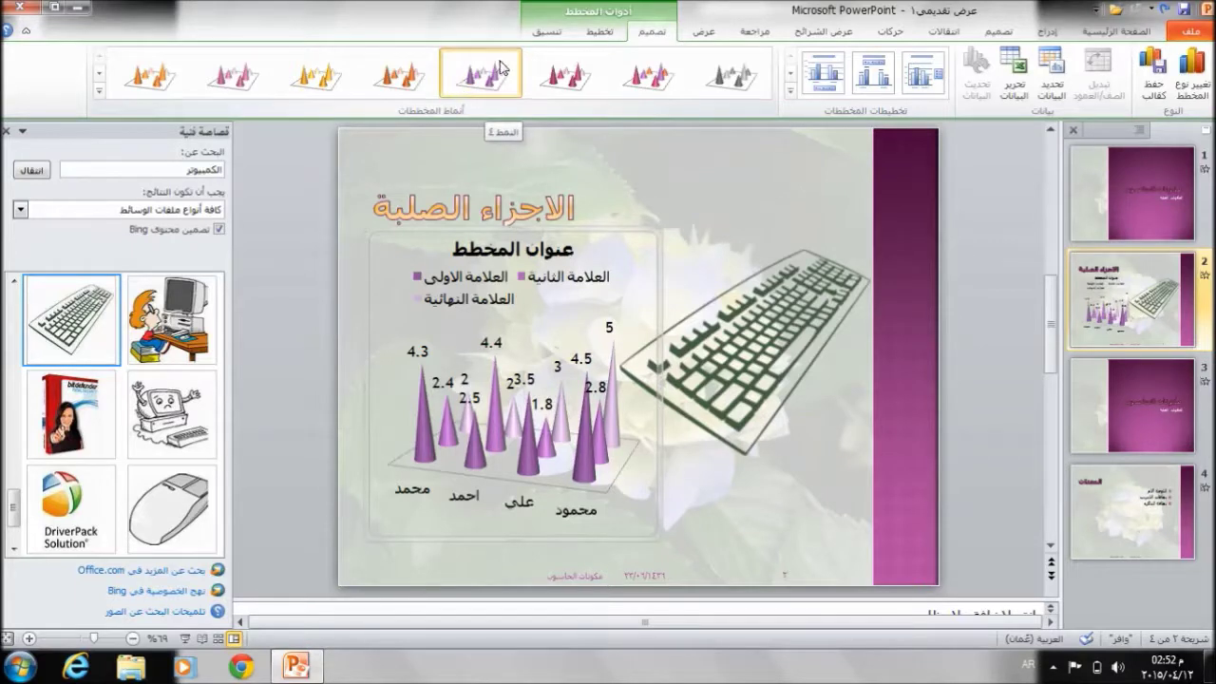
{"action": "left_click", "coordinate": [1016, 83]}
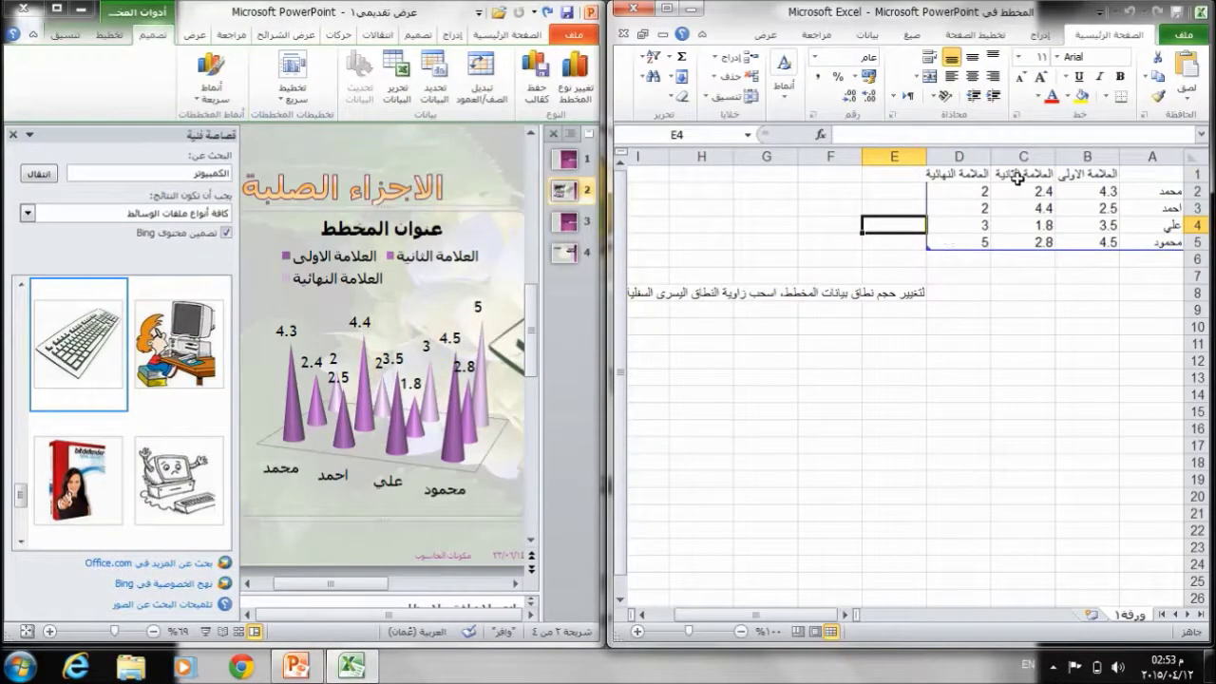
{"action": "left_click", "coordinate": [631, 11]}
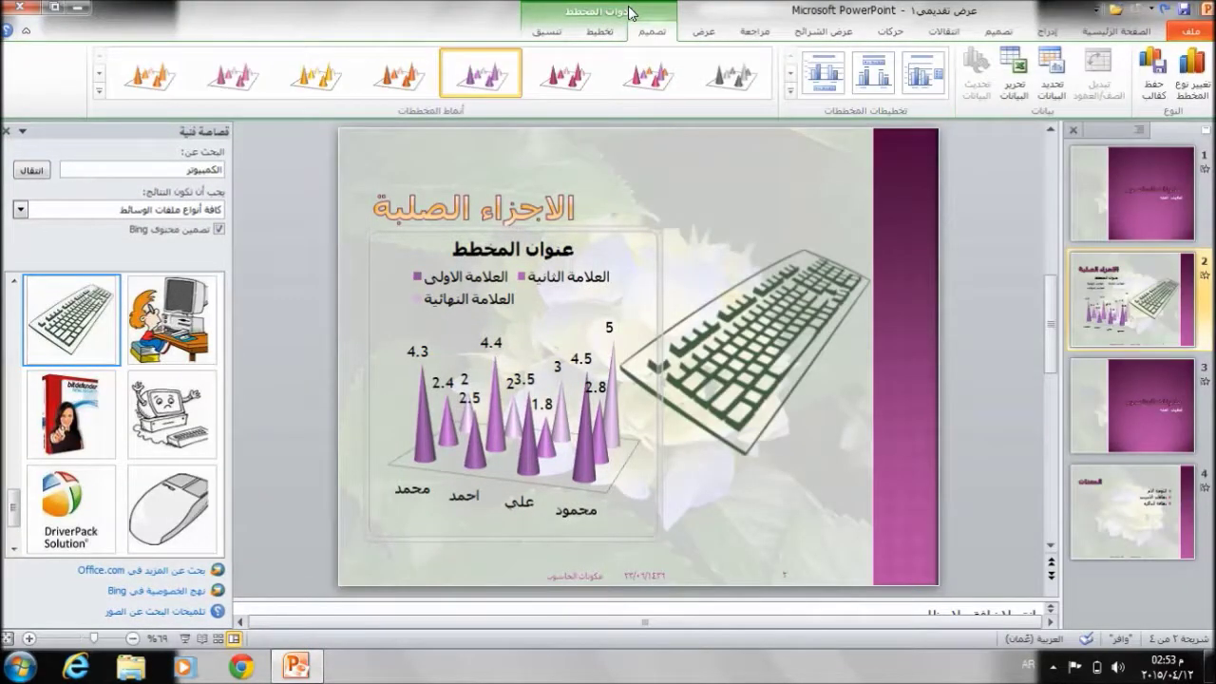
Step: Set the chart data range to A1:C5, dropping the final-mark series, then close the Clip Art pane
{"action": "left_click", "coordinate": [1046, 84]}
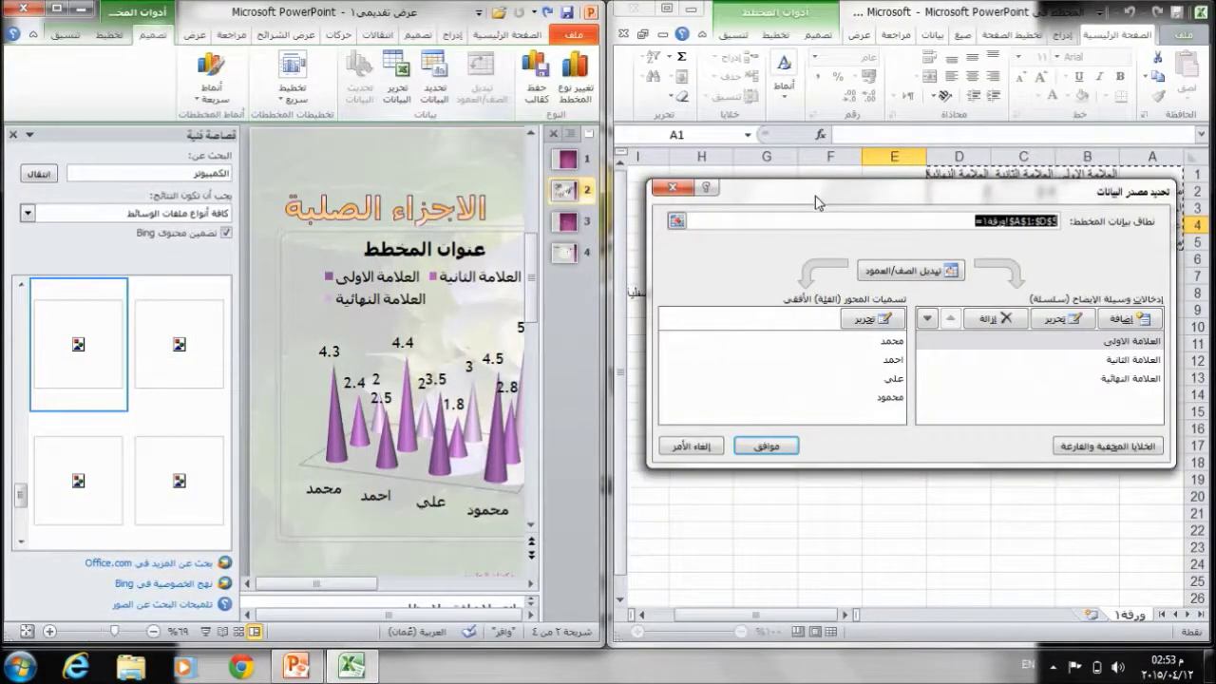
{"action": "left_click_drag", "start_coordinate": [815, 196], "coordinate": [498, 154]}
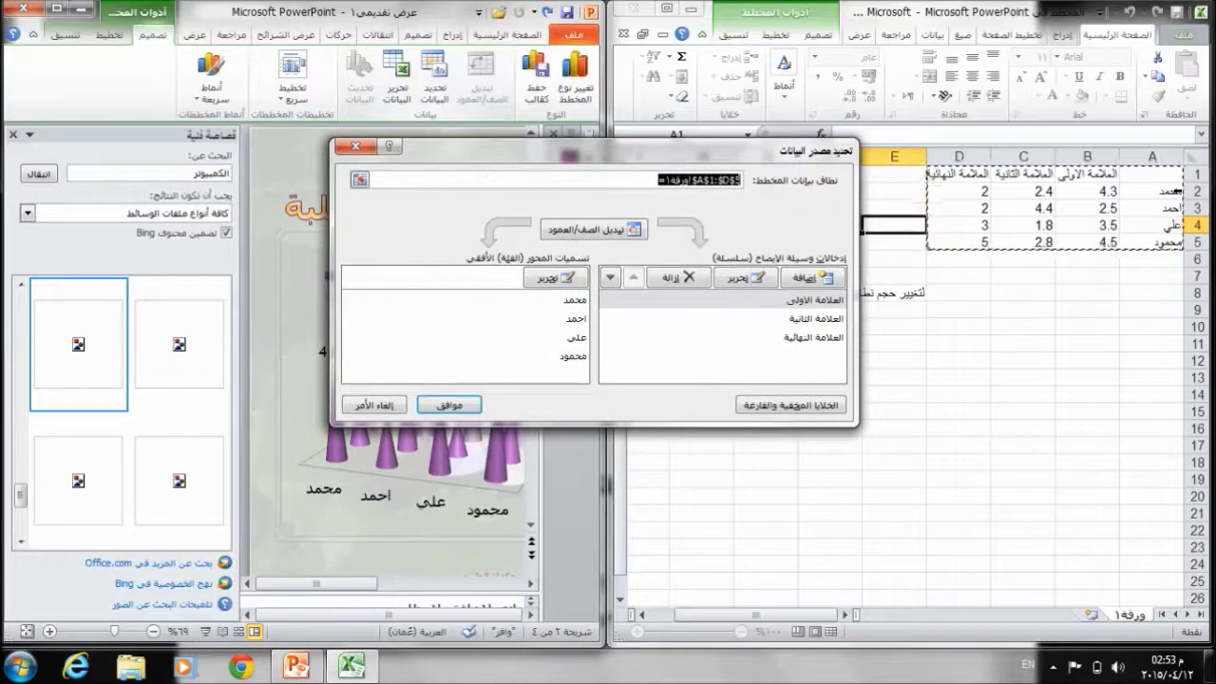
{"action": "mouse_move", "coordinate": [1150, 175]}
{"action": "left_mouse_down"}
{"action": "mouse_move", "coordinate": [1113, 175]}
{"action": "mouse_move", "coordinate": [1045, 241]}
{"action": "left_mouse_up"}
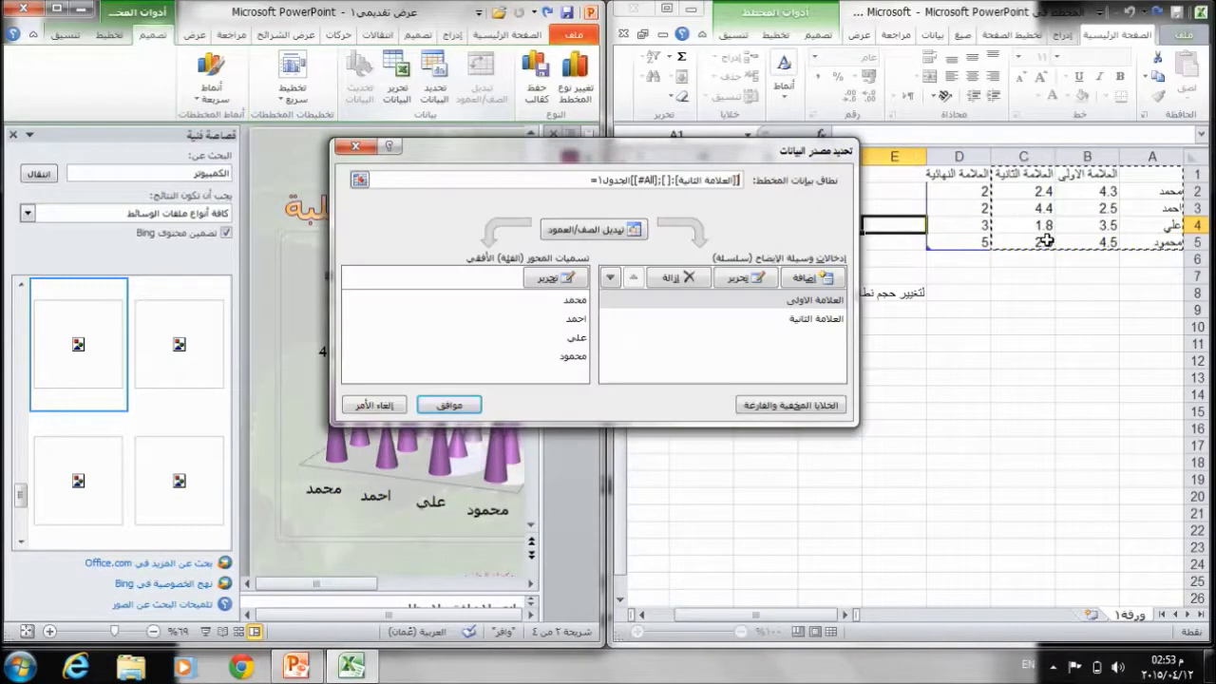
{"action": "left_click", "coordinate": [450, 405]}
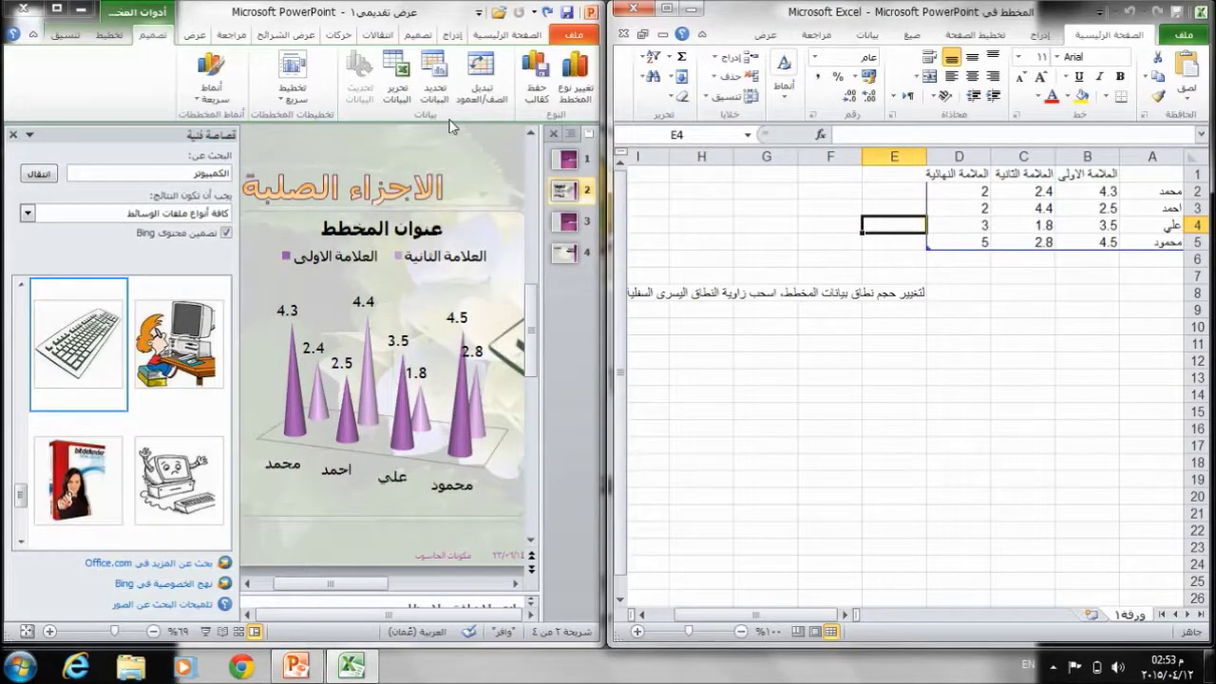
{"action": "left_click", "coordinate": [636, 8]}
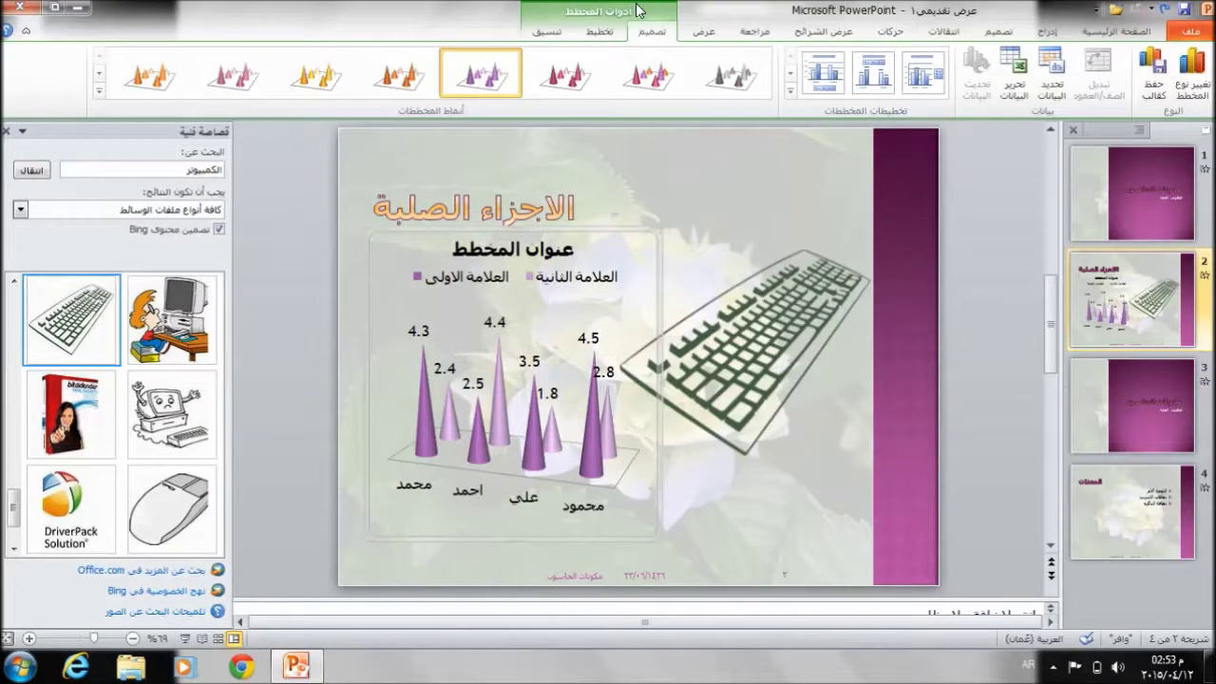
{"action": "left_click", "coordinate": [8, 131]}
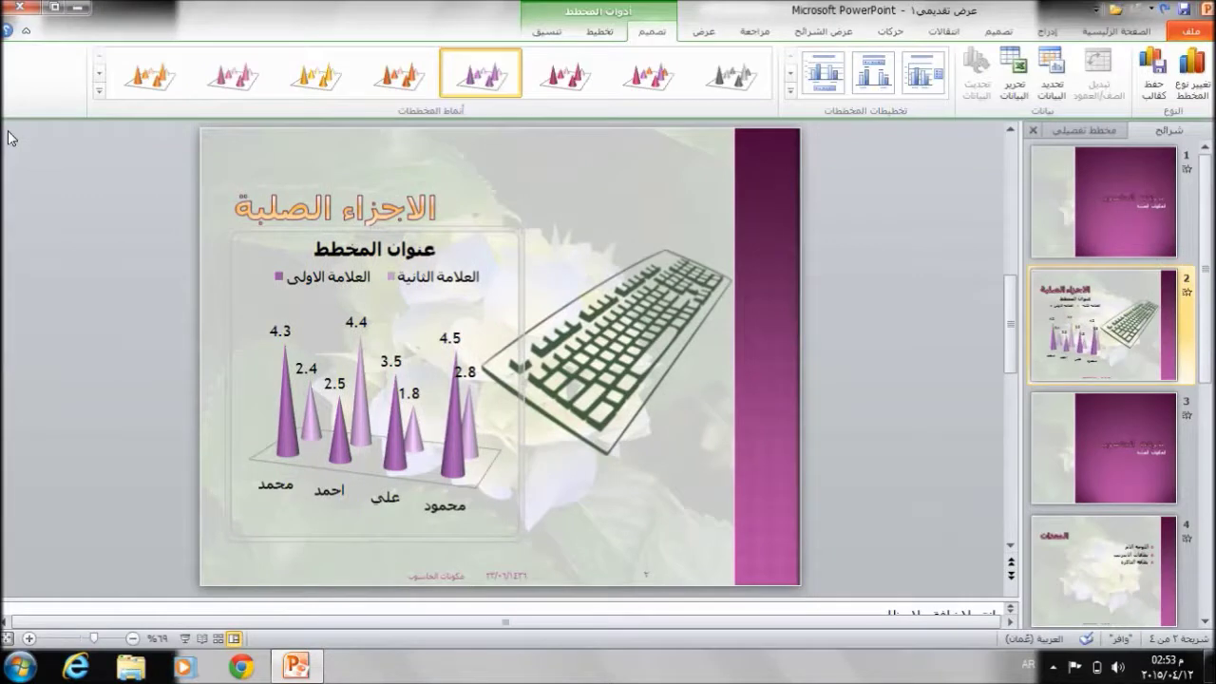
Step: Add a Blank slide 3 and bring up the Insert Picture browser on Sample Pictures
{"action": "left_click", "coordinate": [1128, 33]}
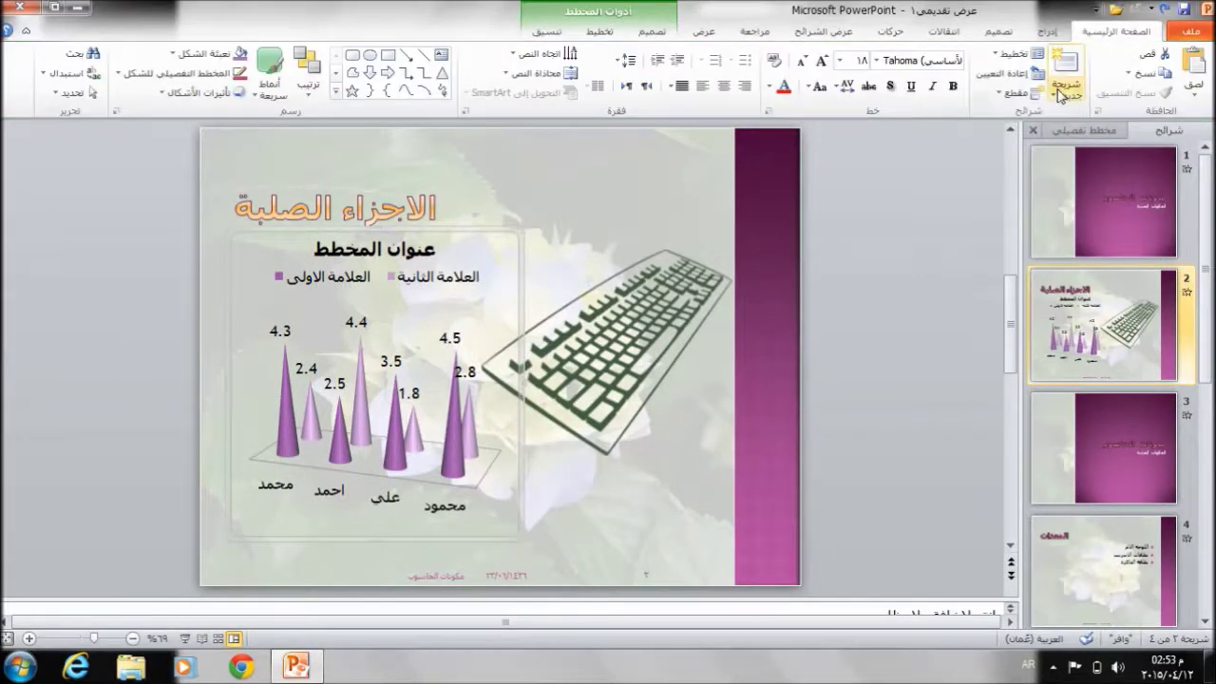
{"action": "left_click", "coordinate": [1059, 95]}
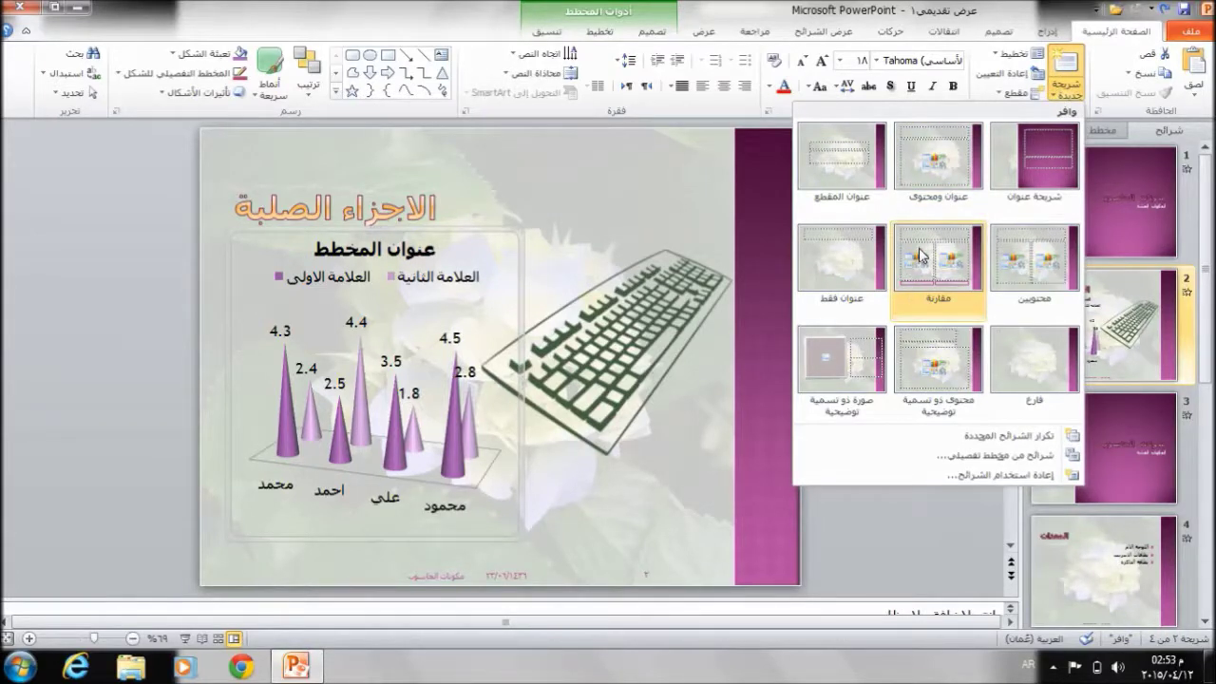
{"action": "left_click", "coordinate": [1031, 383]}
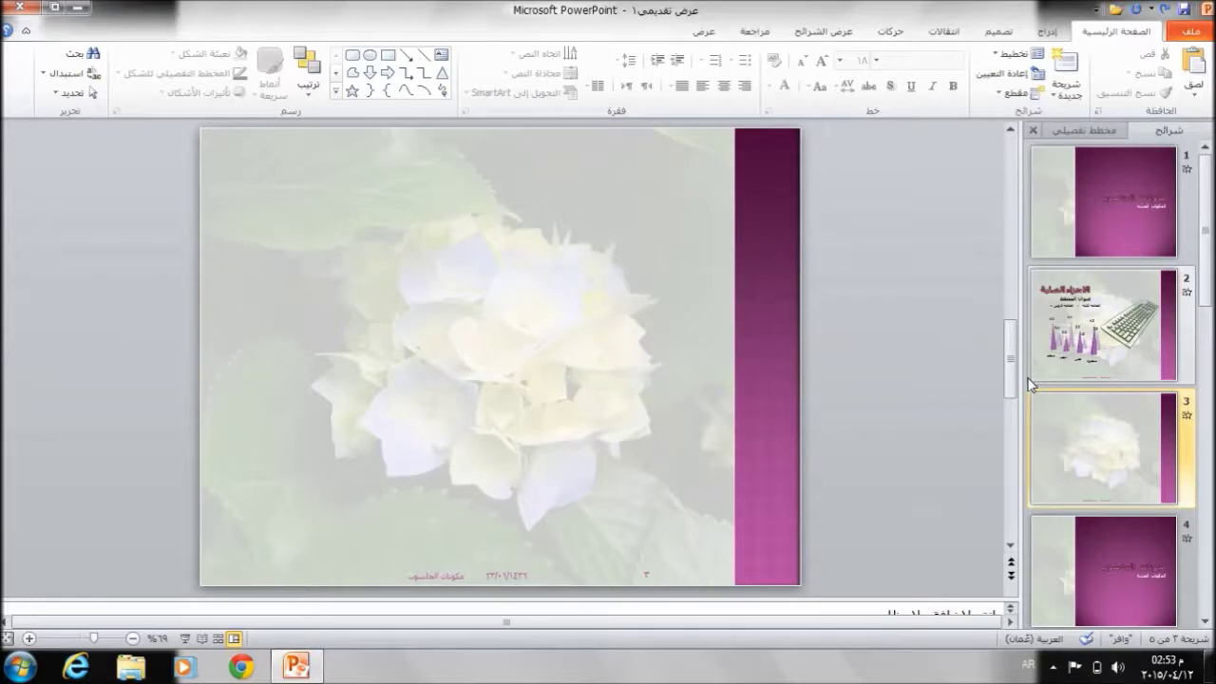
{"action": "left_click", "coordinate": [1042, 31]}
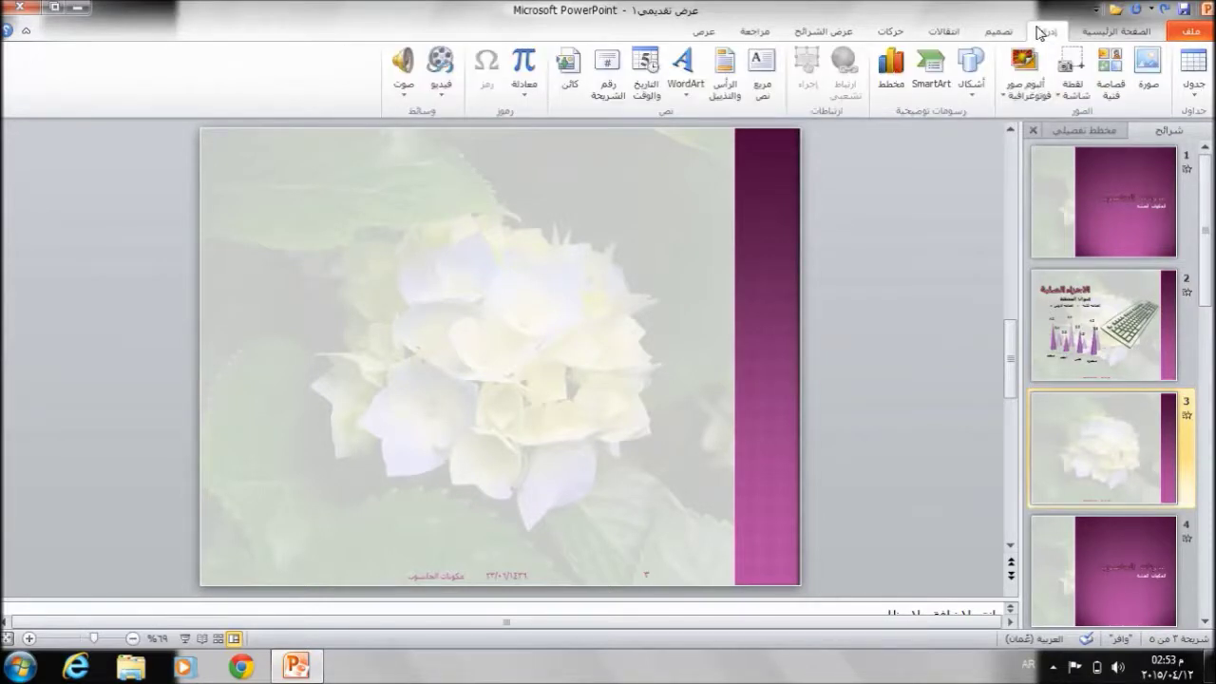
{"action": "left_click", "coordinate": [1147, 69]}
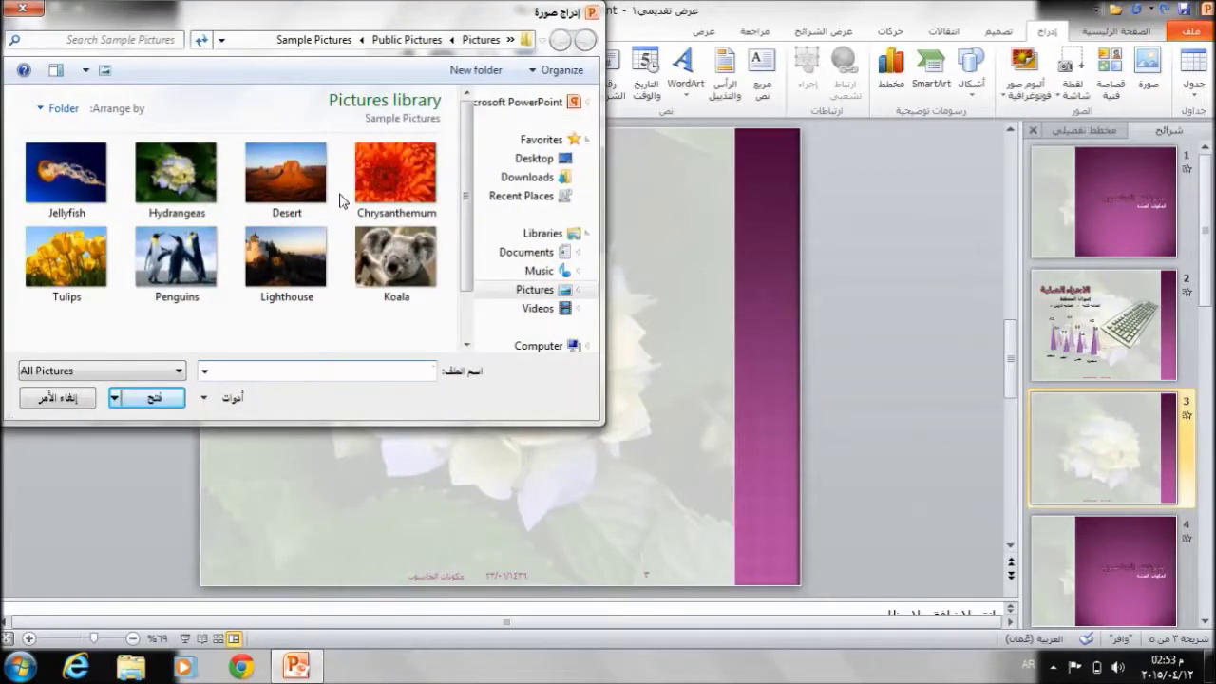
Step: Insert the Chrysanthemum sample picture, shrink it to about 10.28 × 13.7 cm and centre it
{"action": "left_click", "coordinate": [398, 168]}
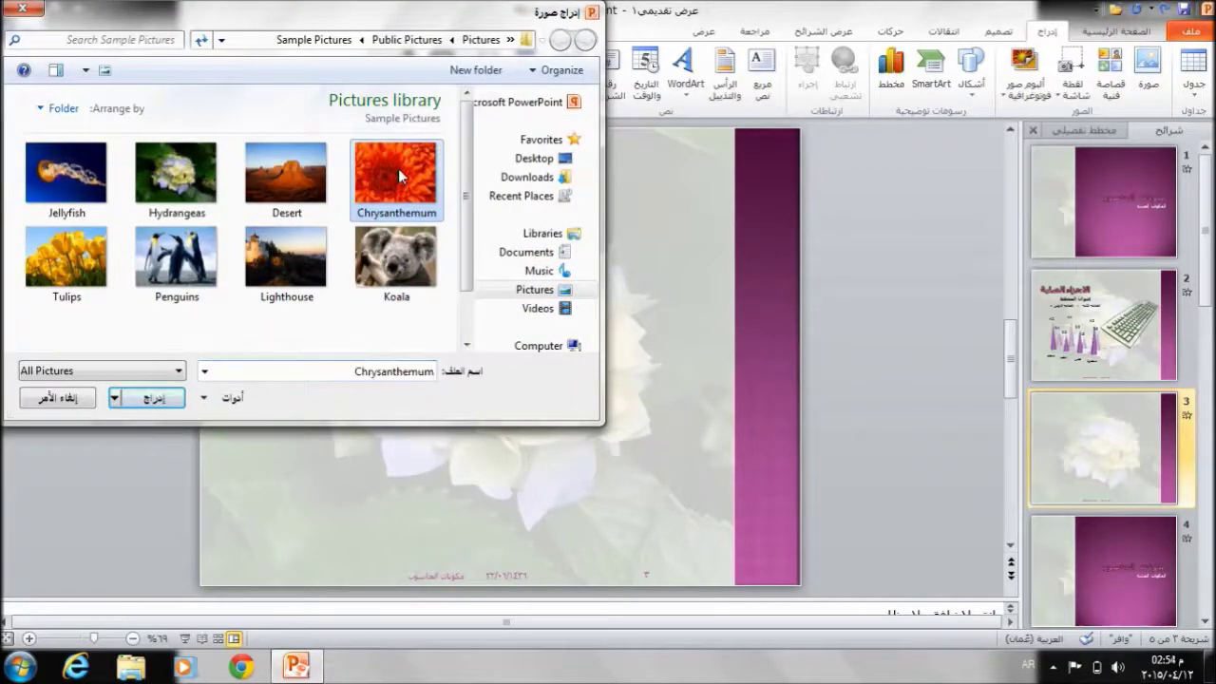
{"action": "left_click", "coordinate": [154, 399]}
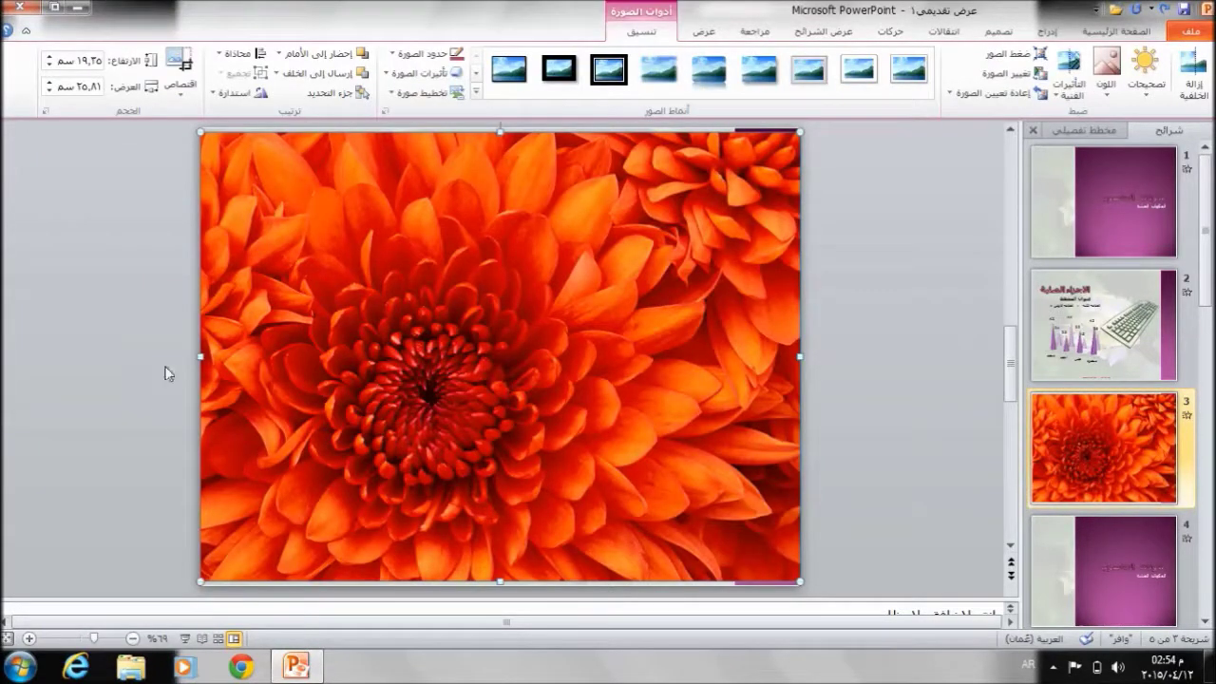
{"action": "left_click_drag", "start_coordinate": [796, 128], "coordinate": [259, 337]}
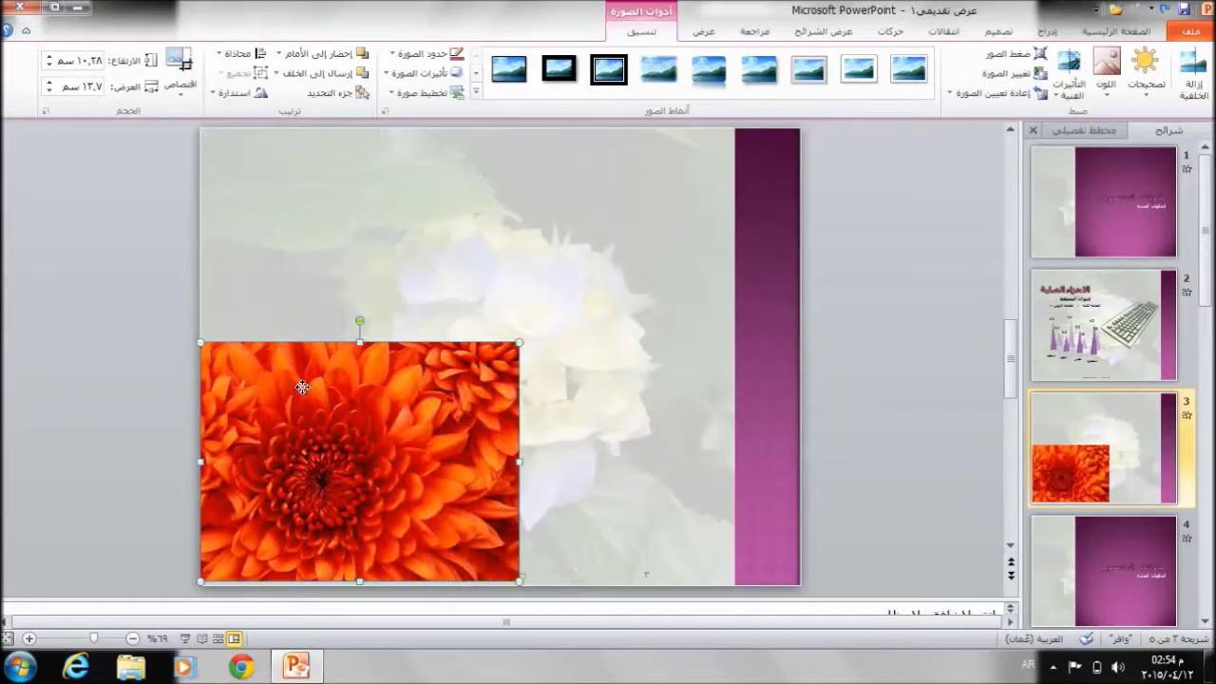
{"action": "mouse_move", "coordinate": [293, 373]}
{"action": "left_mouse_down"}
{"action": "mouse_move", "coordinate": [429, 267]}
{"action": "mouse_move", "coordinate": [426, 252]}
{"action": "left_mouse_up"}
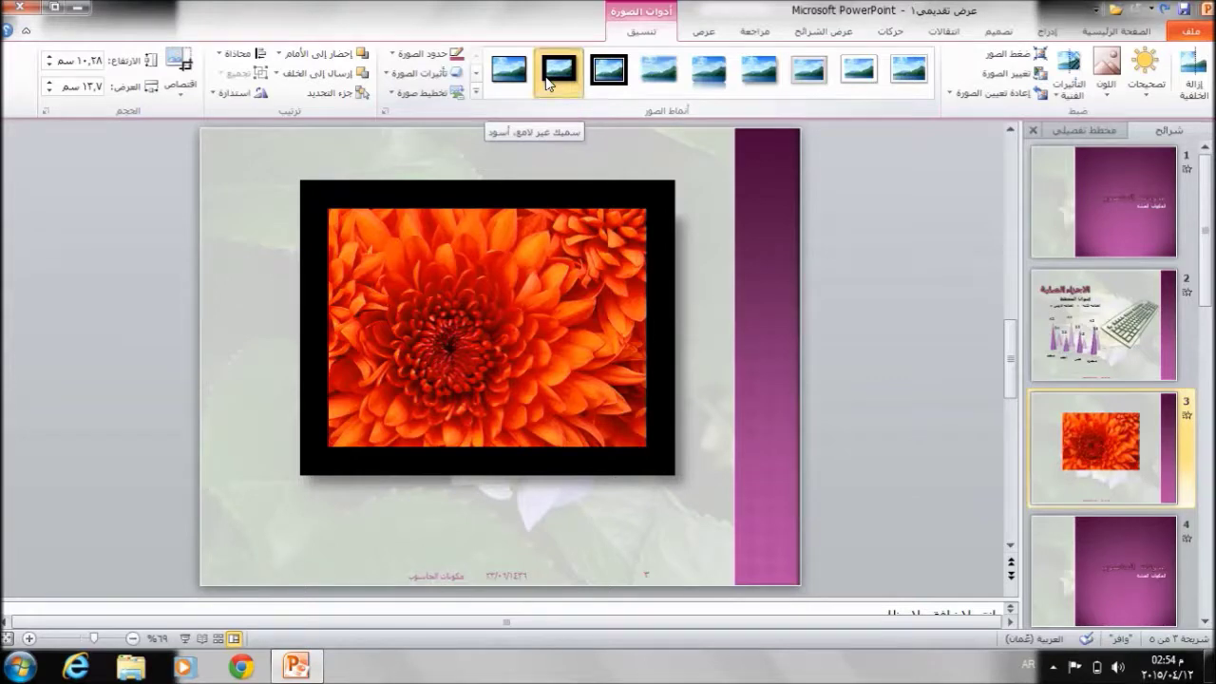
Step: Give the chrysanthemum a thick frame style with a light purple picture border
{"action": "left_click", "coordinate": [547, 84]}
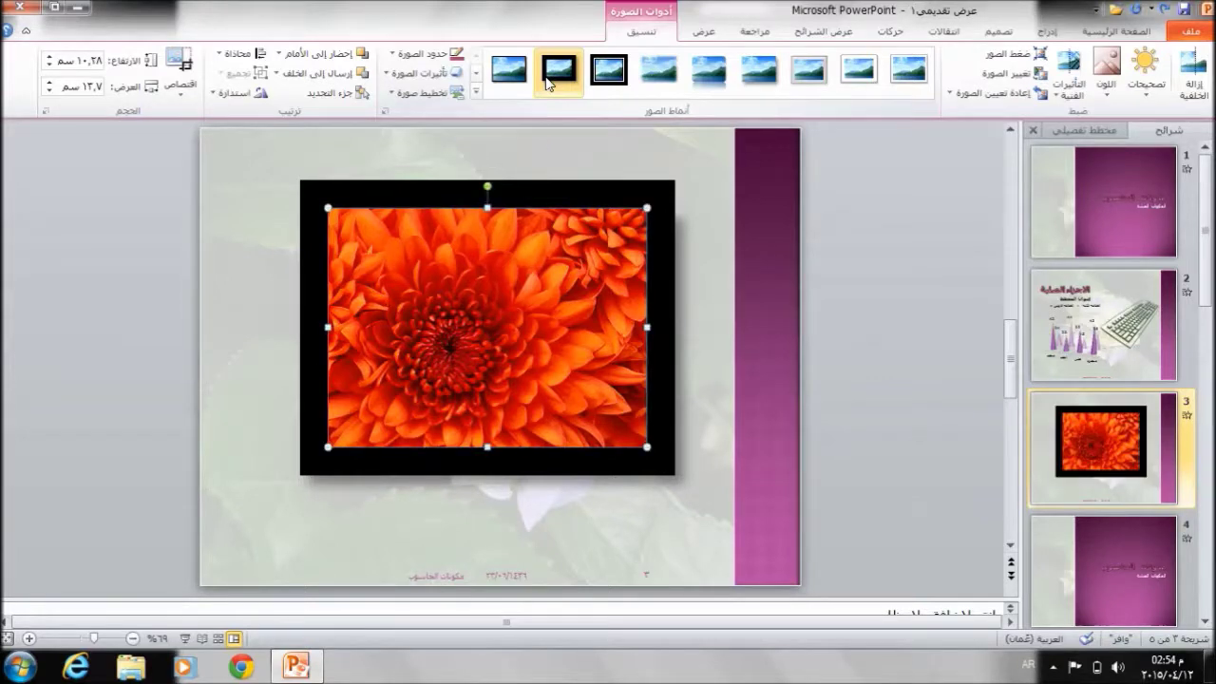
{"action": "left_click", "coordinate": [404, 57]}
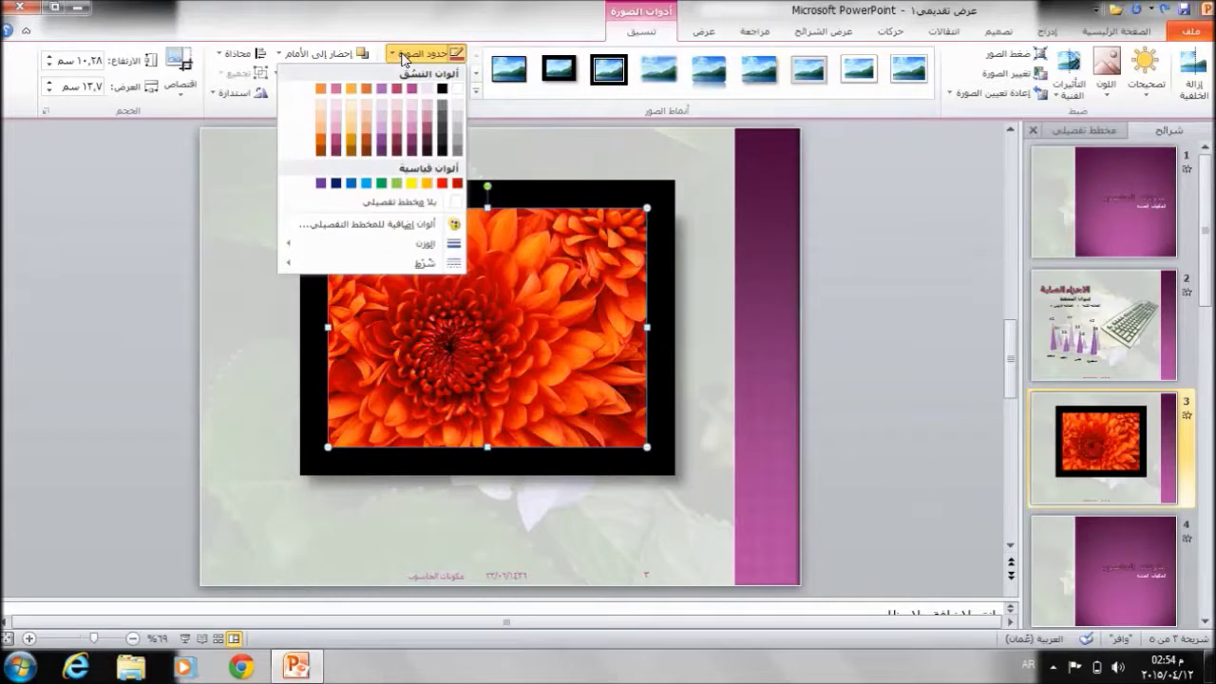
{"action": "left_click", "coordinate": [380, 127]}
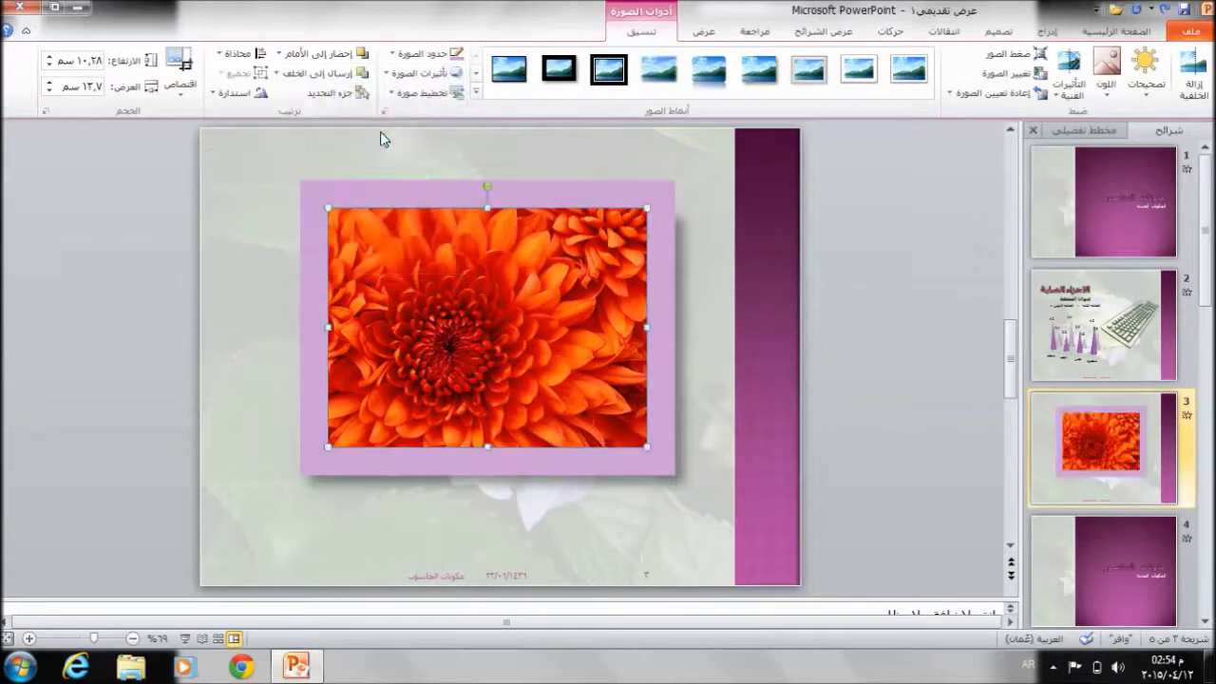
Step: Add an outer shadow, a reflection and an orange glow to the picture
{"action": "left_click", "coordinate": [400, 74]}
{"action": "mouse_move", "coordinate": [408, 146]}
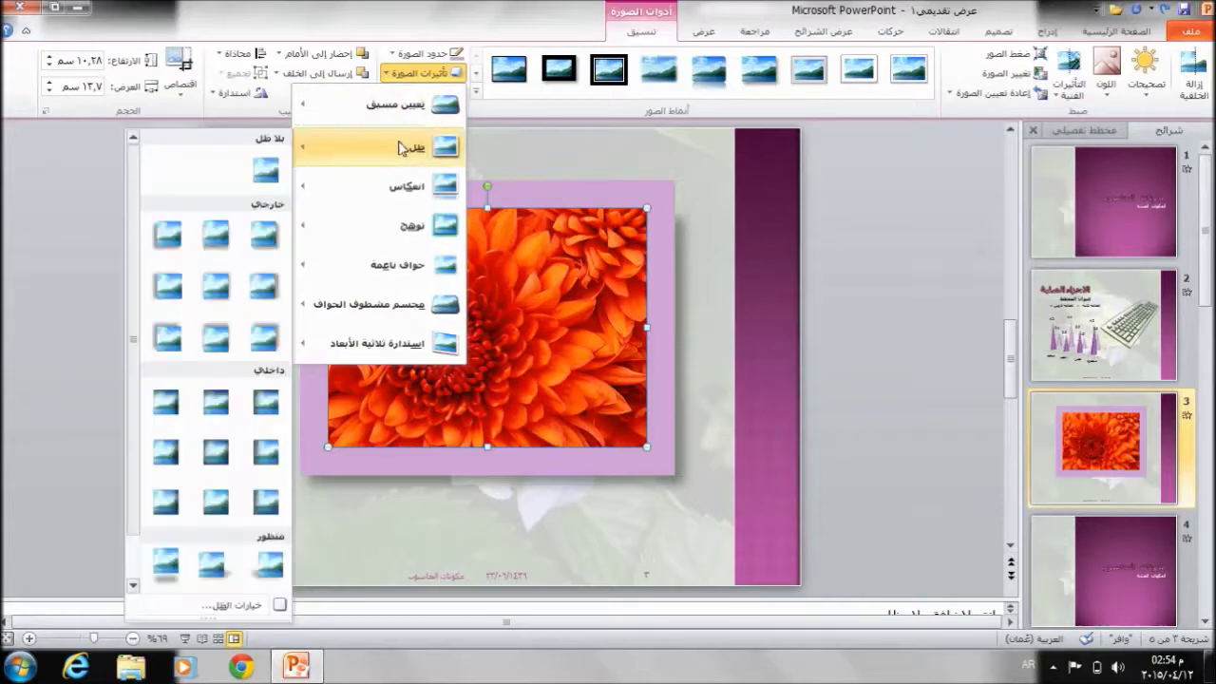
{"action": "left_click", "coordinate": [251, 235]}
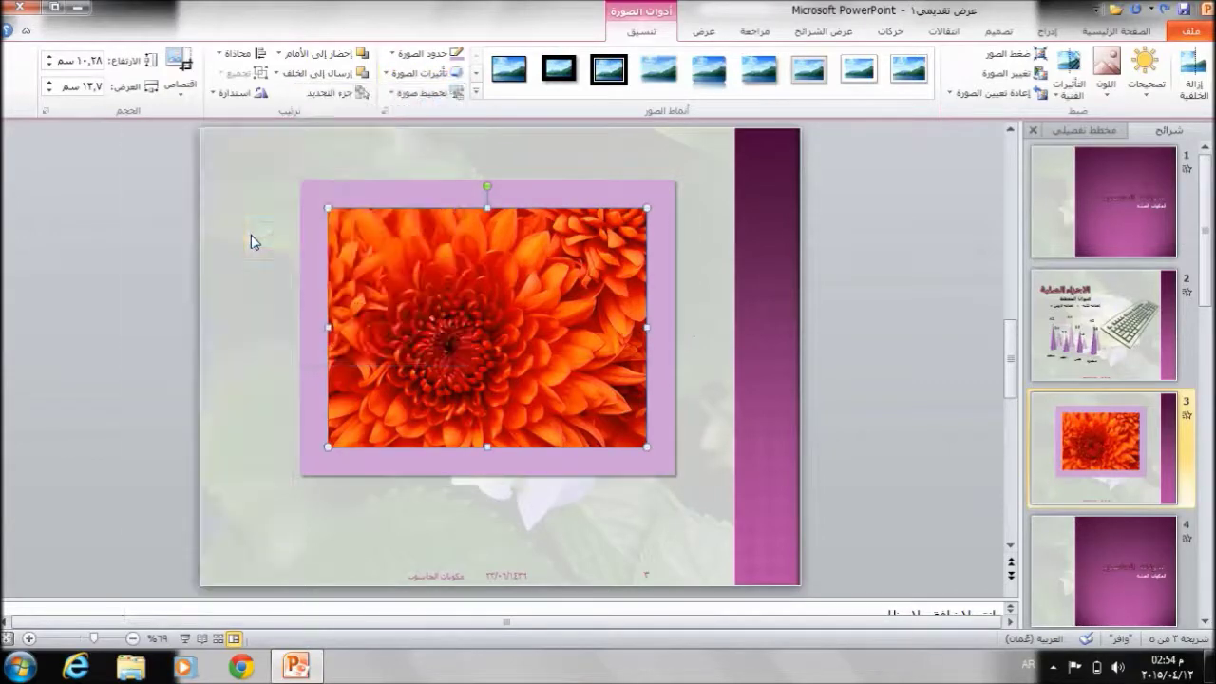
{"action": "left_click", "coordinate": [388, 74]}
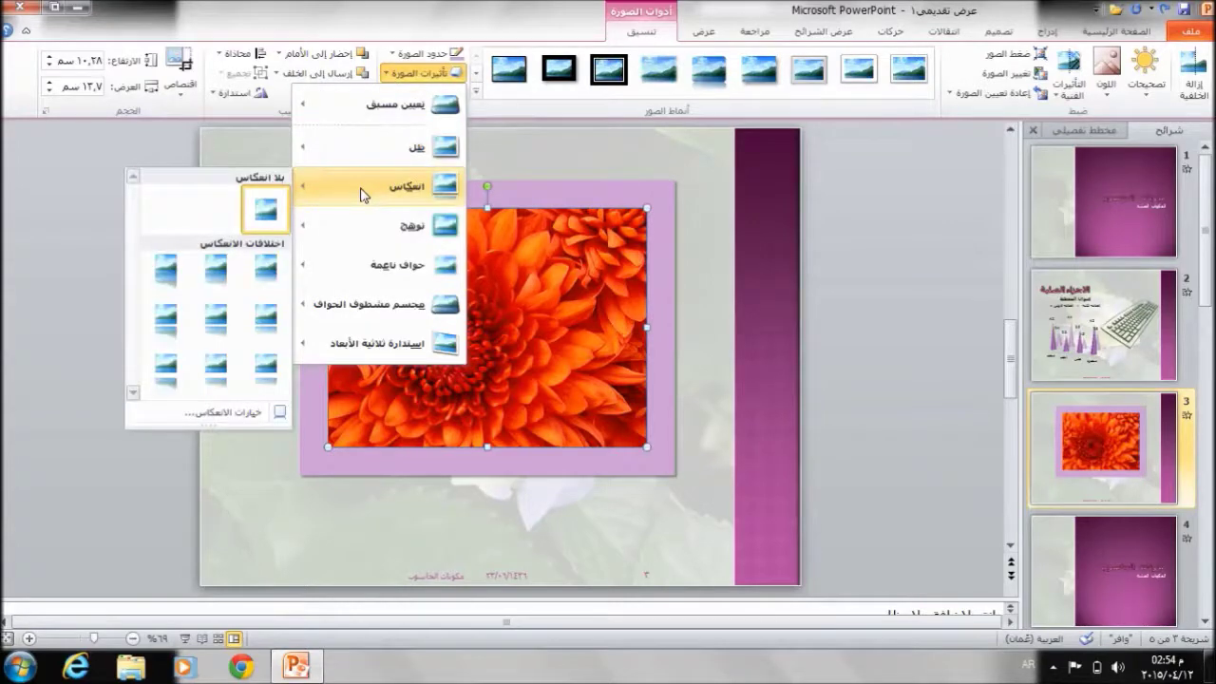
{"action": "left_click", "coordinate": [218, 316]}
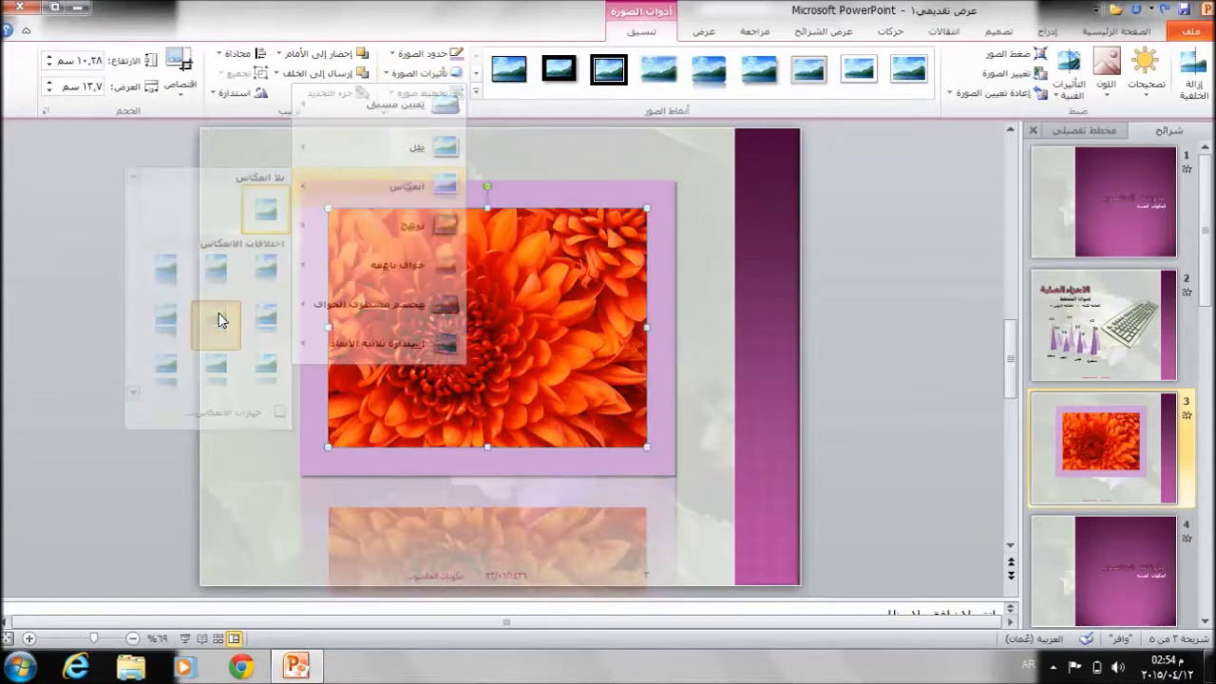
{"action": "left_click", "coordinate": [408, 73]}
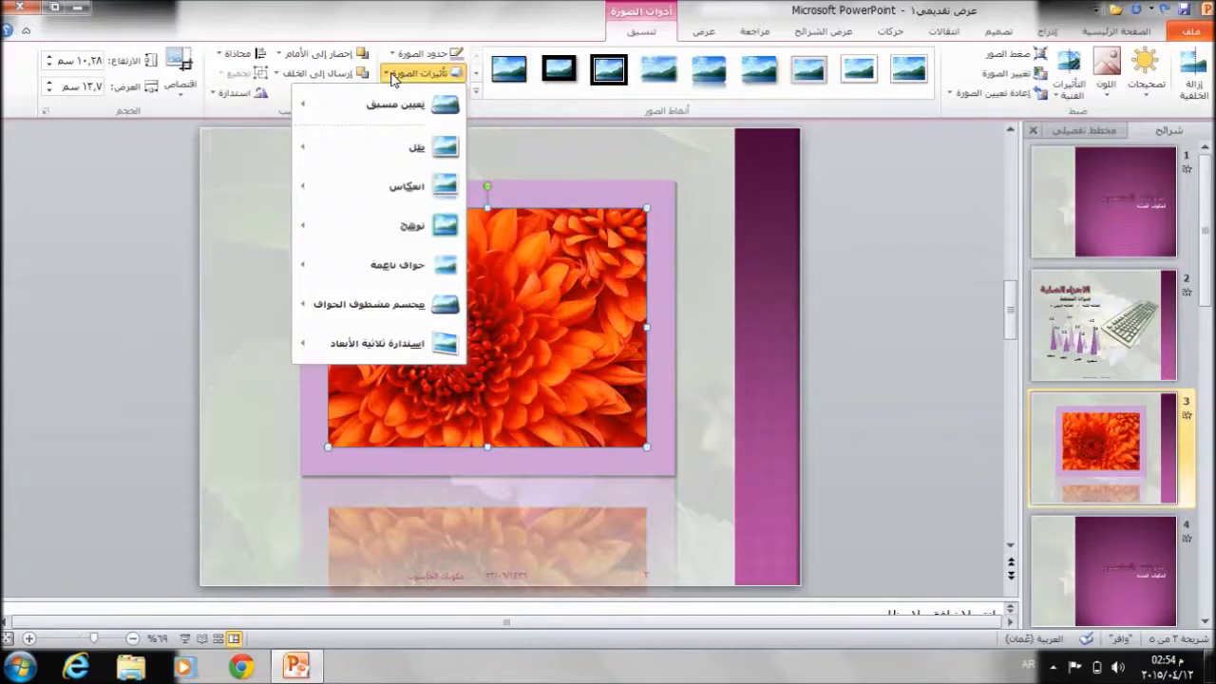
{"action": "mouse_move", "coordinate": [380, 225]}
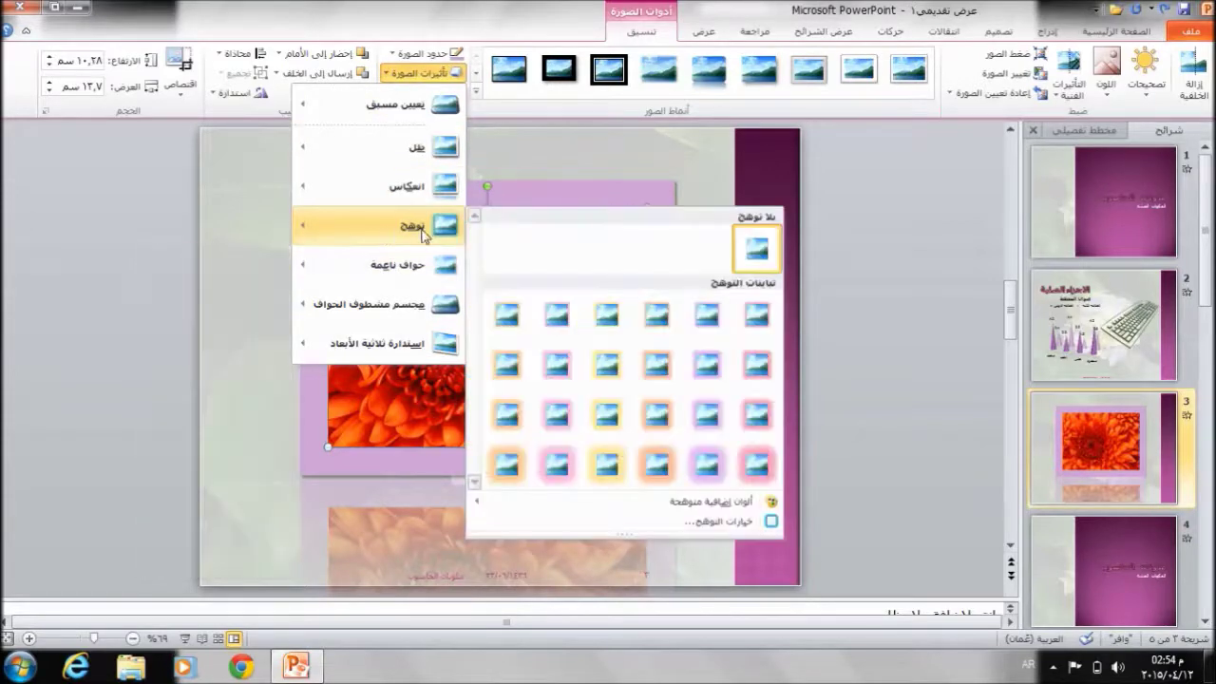
{"action": "left_click", "coordinate": [663, 460]}
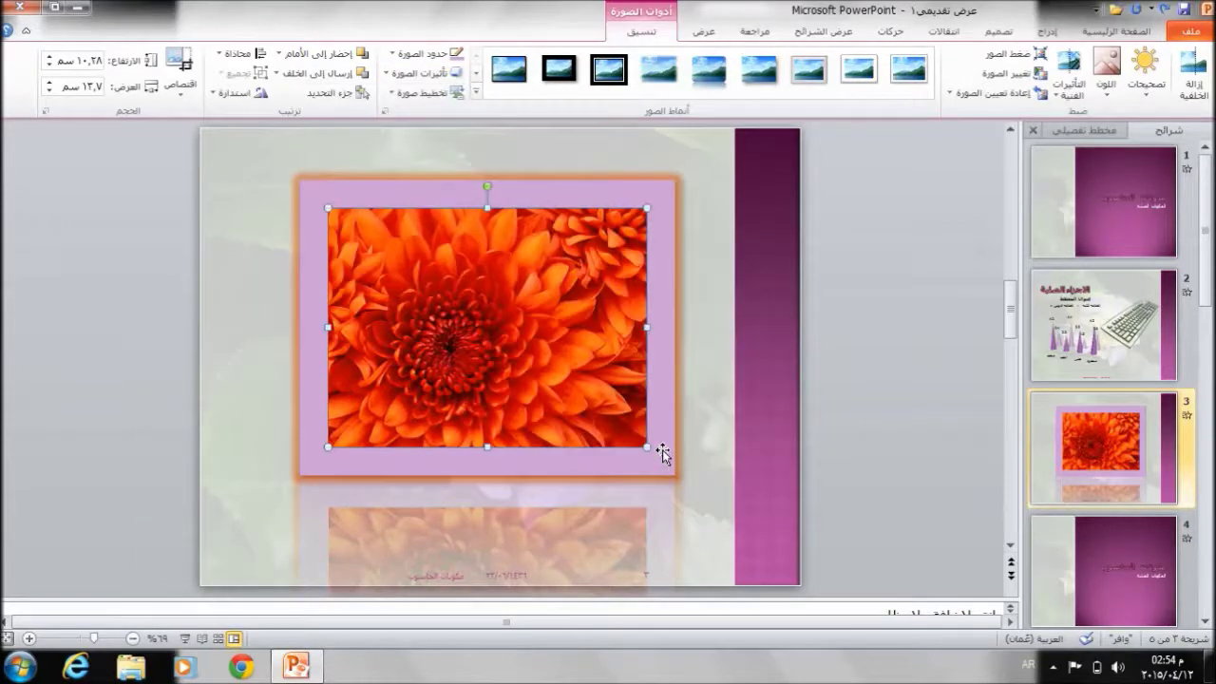
Step: Apply a 1 point soft edge, a bevel and a tilted 3-D rotation to the picture
{"action": "left_click", "coordinate": [401, 76]}
{"action": "mouse_move", "coordinate": [399, 264]}
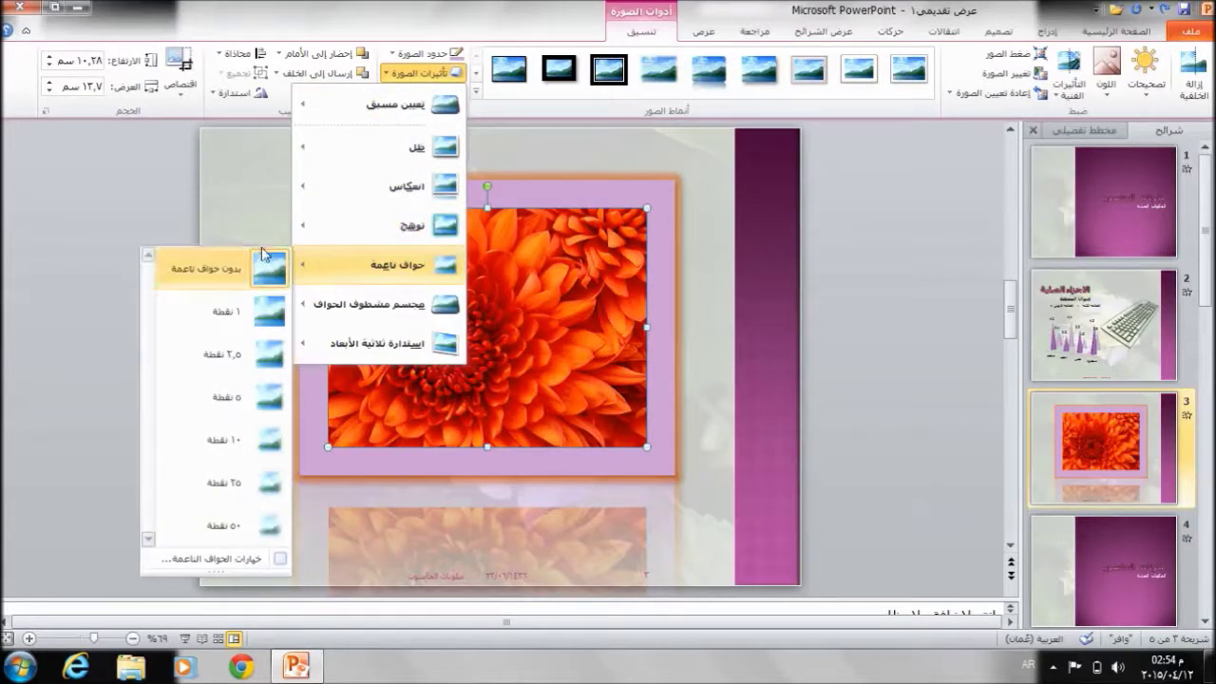
{"action": "left_click", "coordinate": [229, 316]}
{"action": "left_click", "coordinate": [420, 73]}
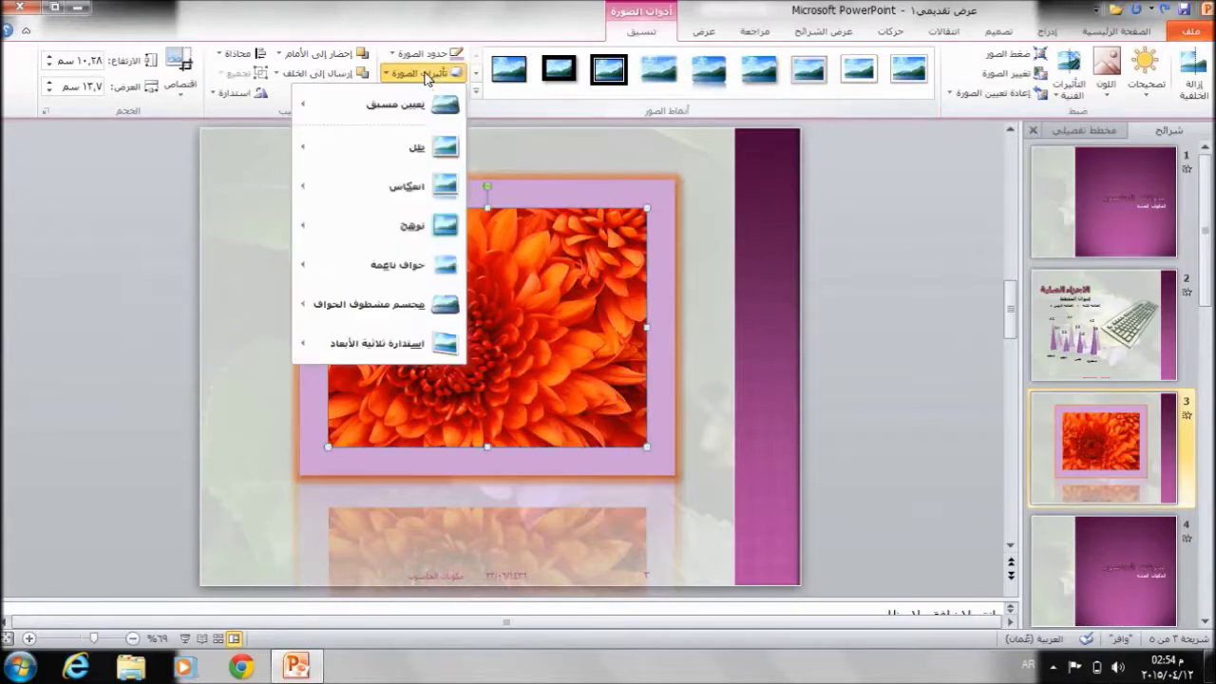
{"action": "mouse_move", "coordinate": [380, 304]}
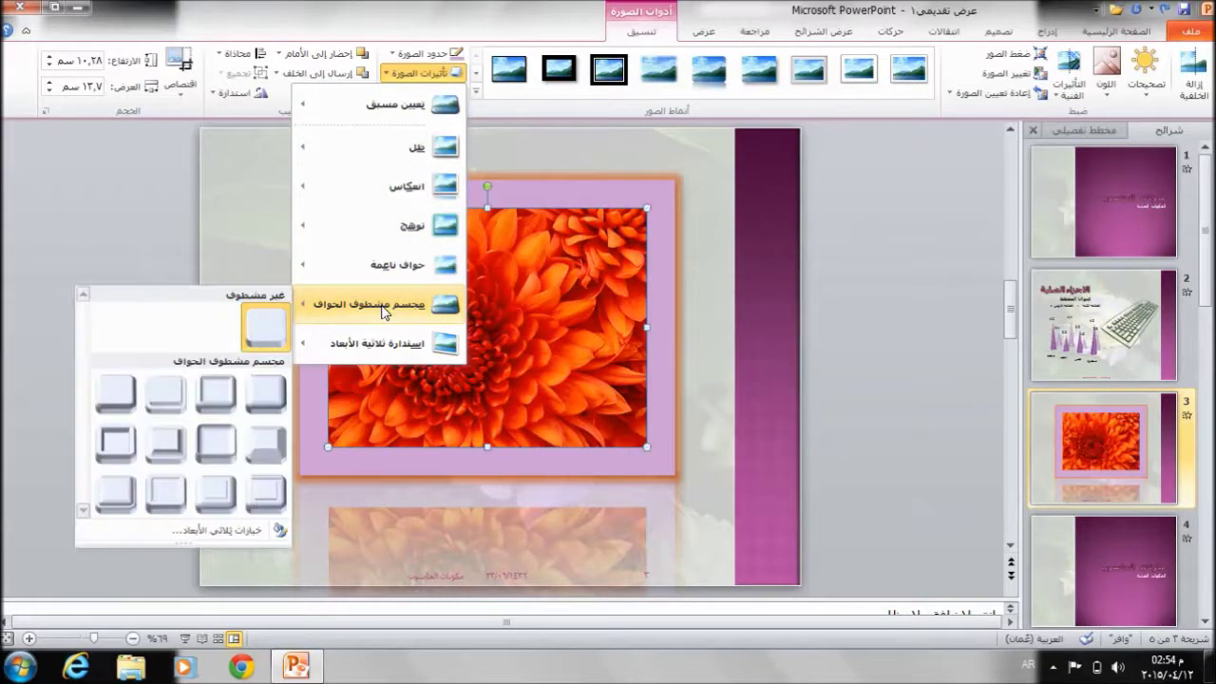
{"action": "left_click", "coordinate": [127, 445]}
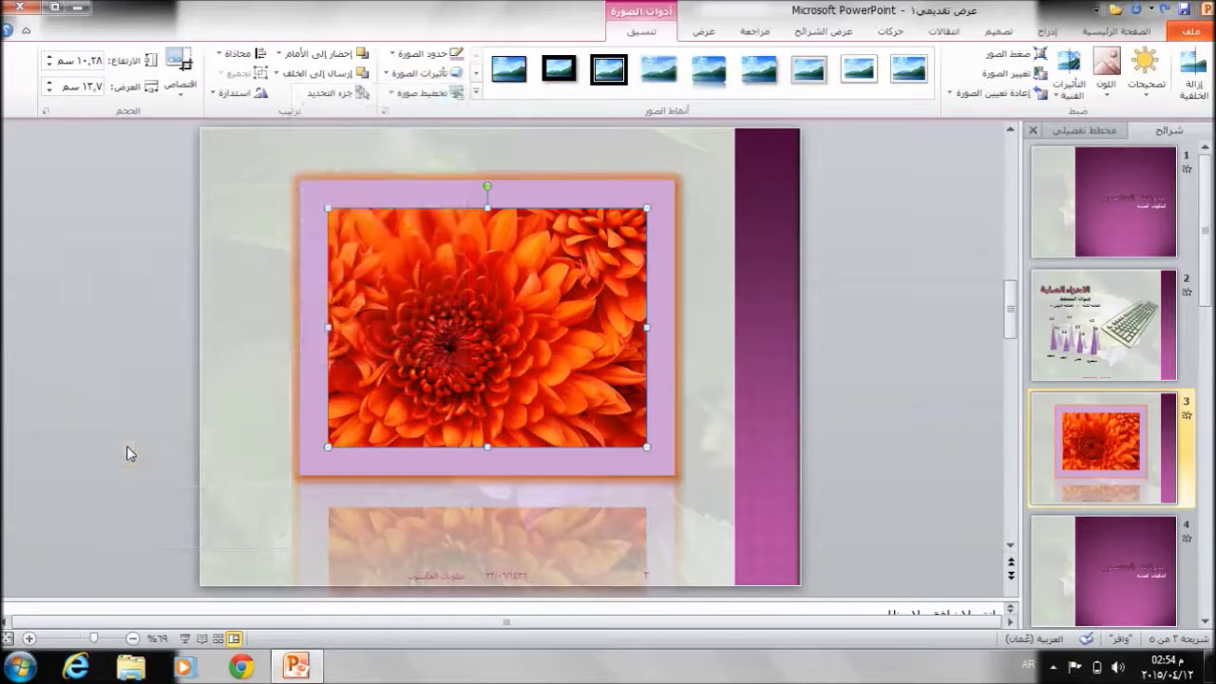
{"action": "left_click", "coordinate": [429, 76]}
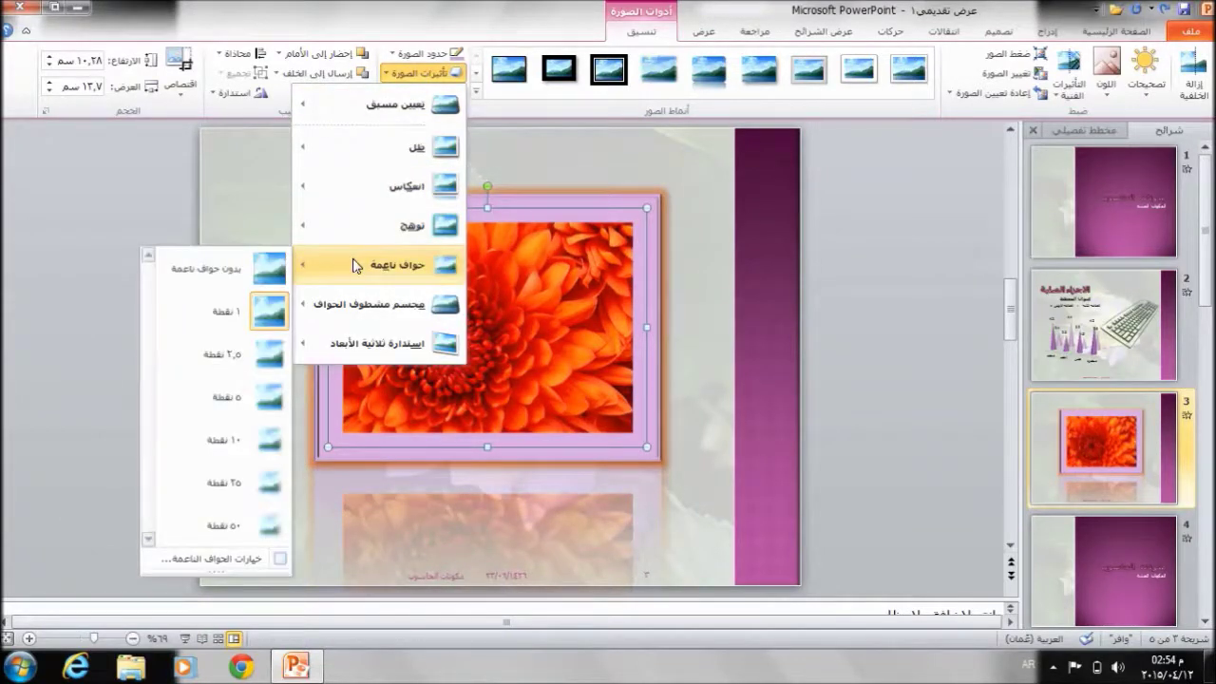
{"action": "mouse_move", "coordinate": [378, 343]}
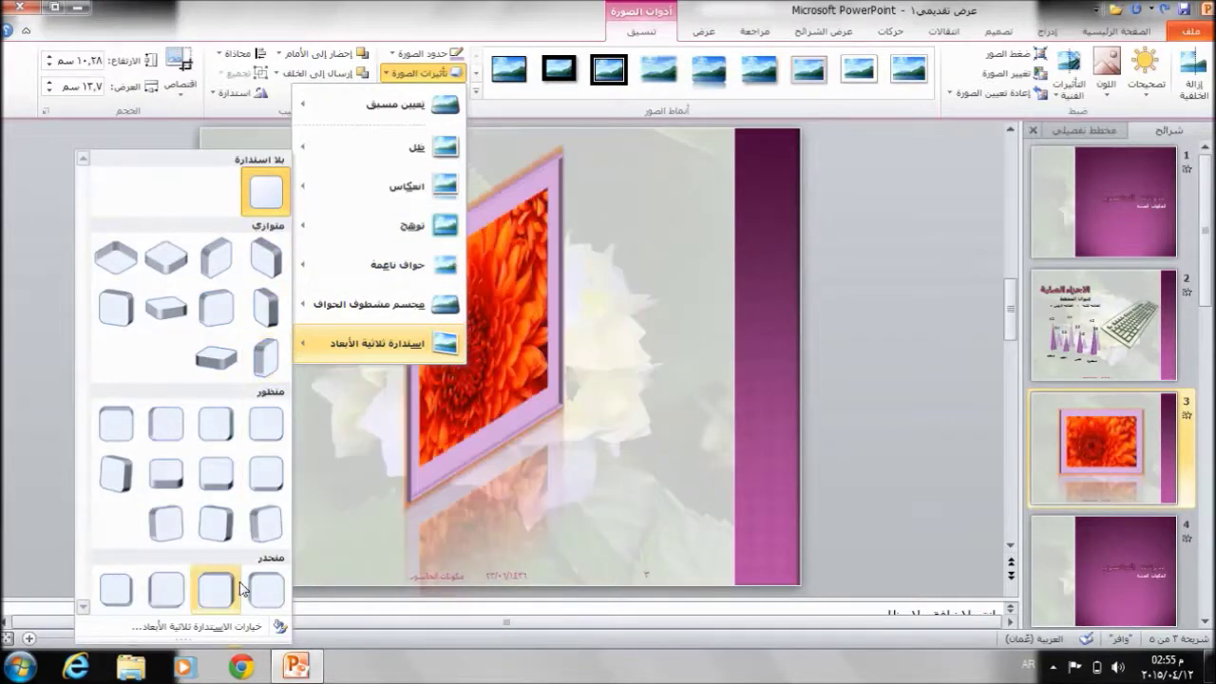
{"action": "left_click", "coordinate": [266, 367]}
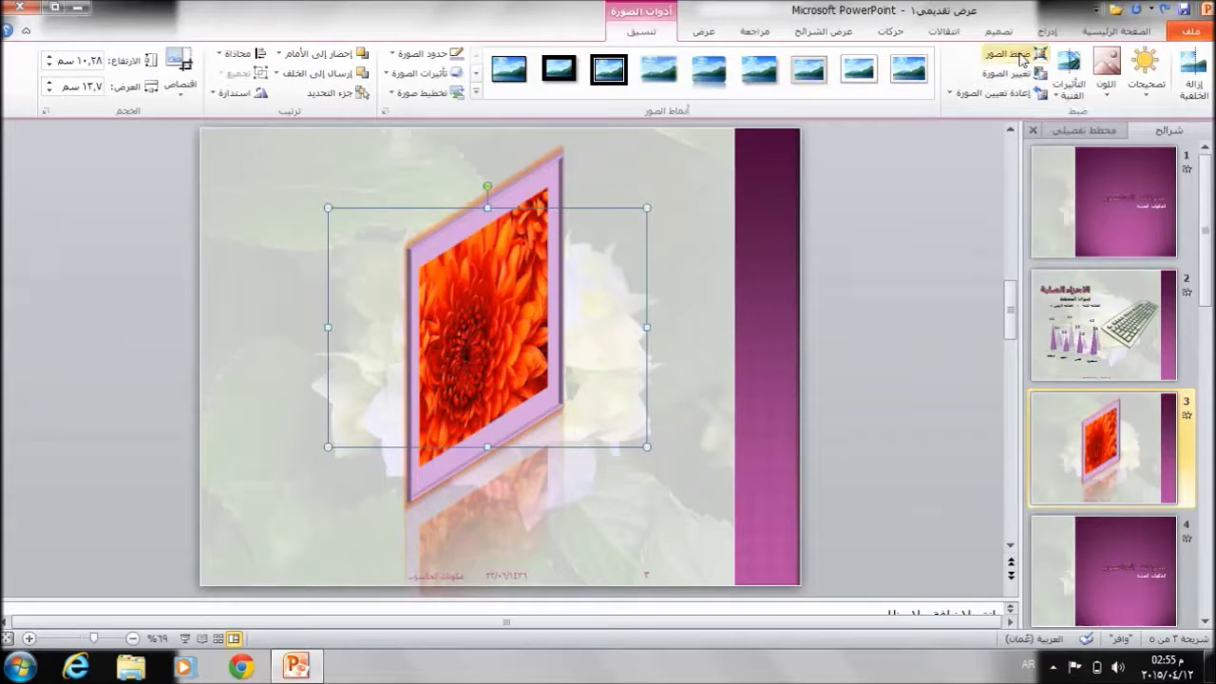
{"action": "left_click", "coordinate": [1191, 77]}
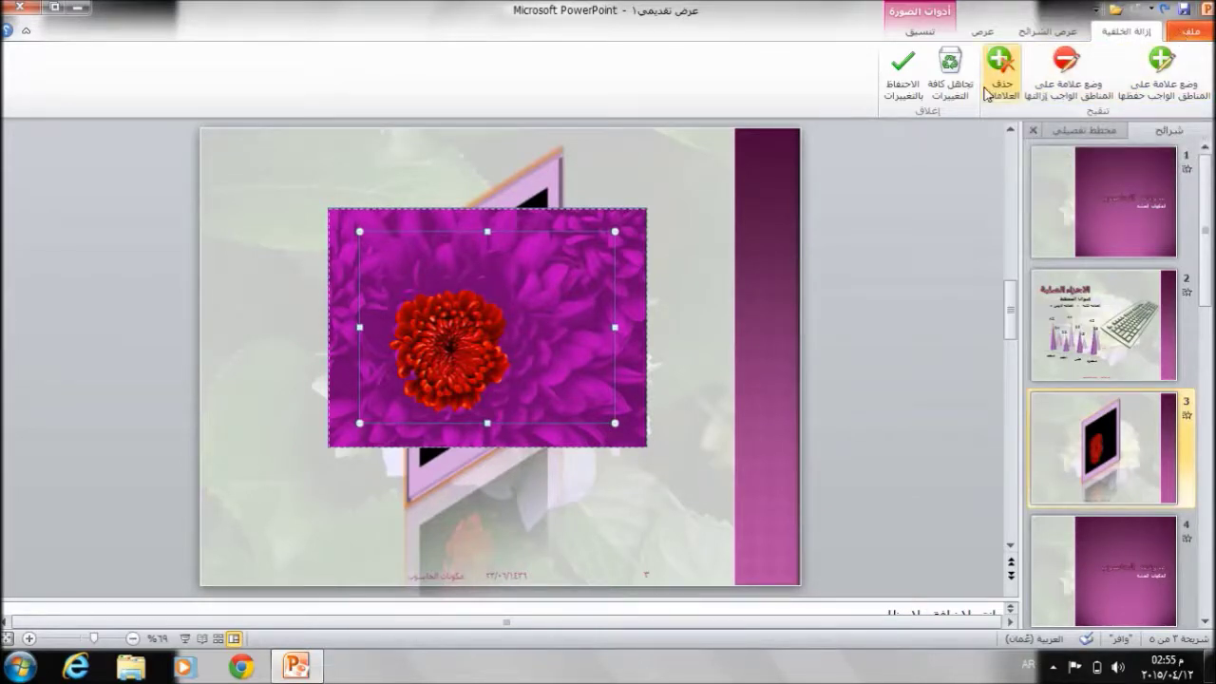
Step: Discard the background removal, apply a darker correction preset and compress the chrysanthemum picture
{"action": "left_click", "coordinate": [945, 83]}
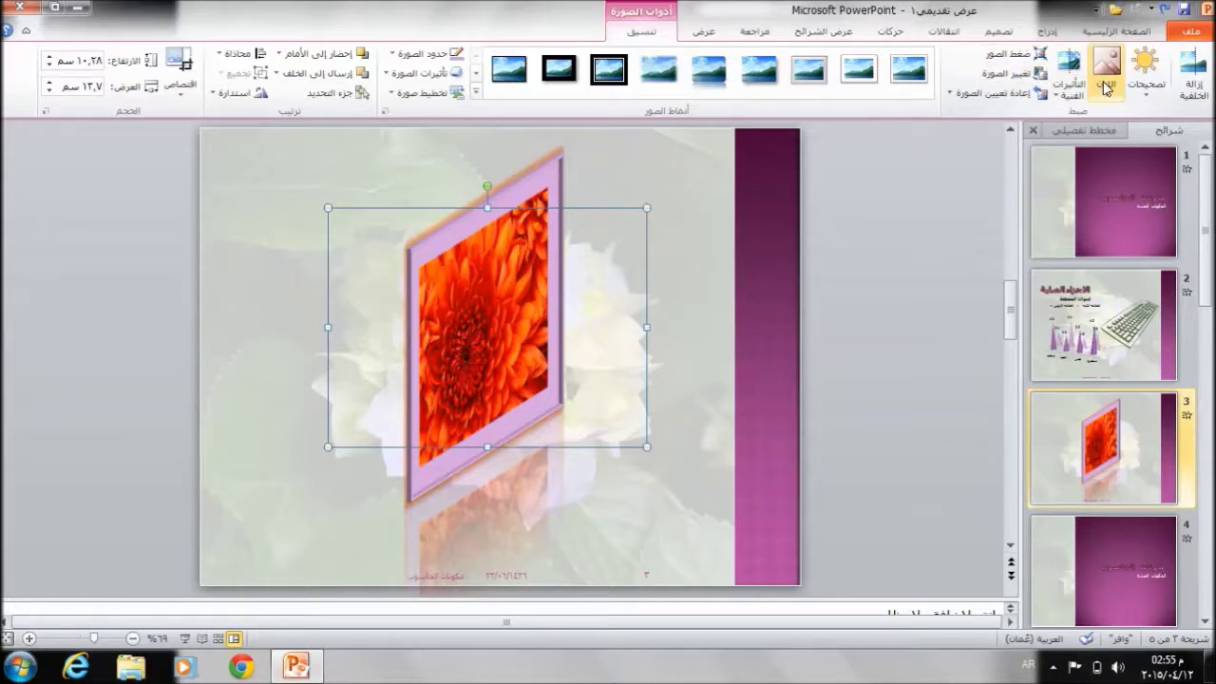
{"action": "left_click", "coordinate": [1140, 84]}
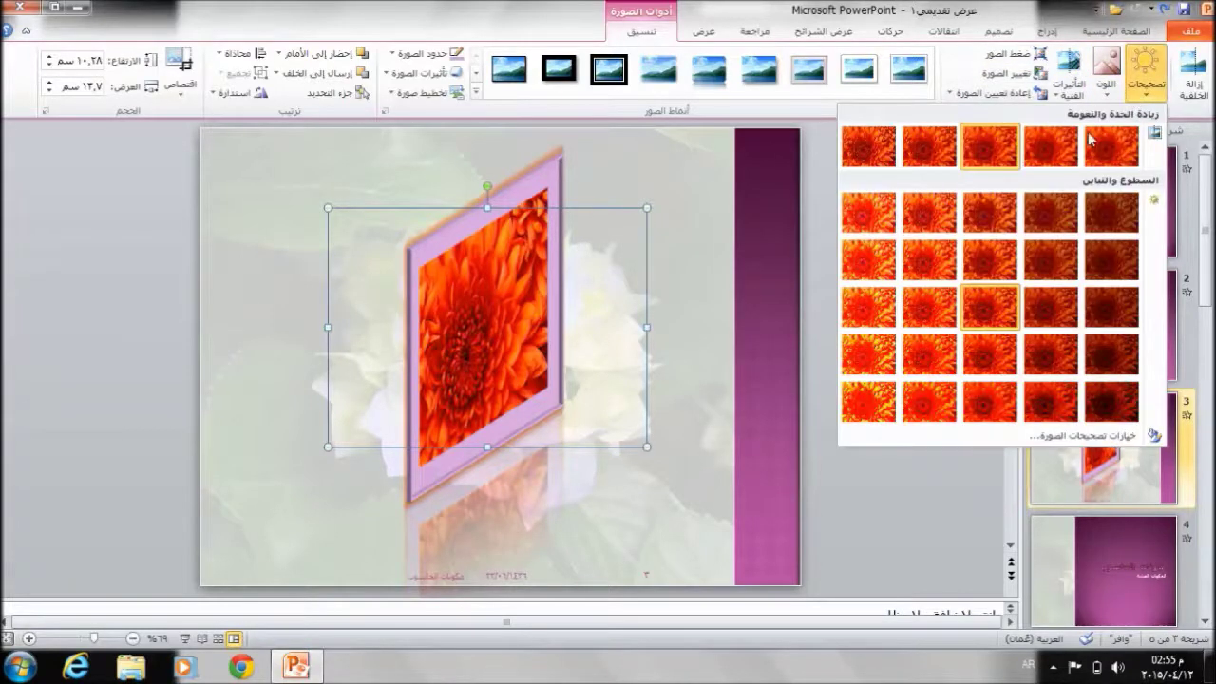
{"action": "left_click", "coordinate": [956, 203]}
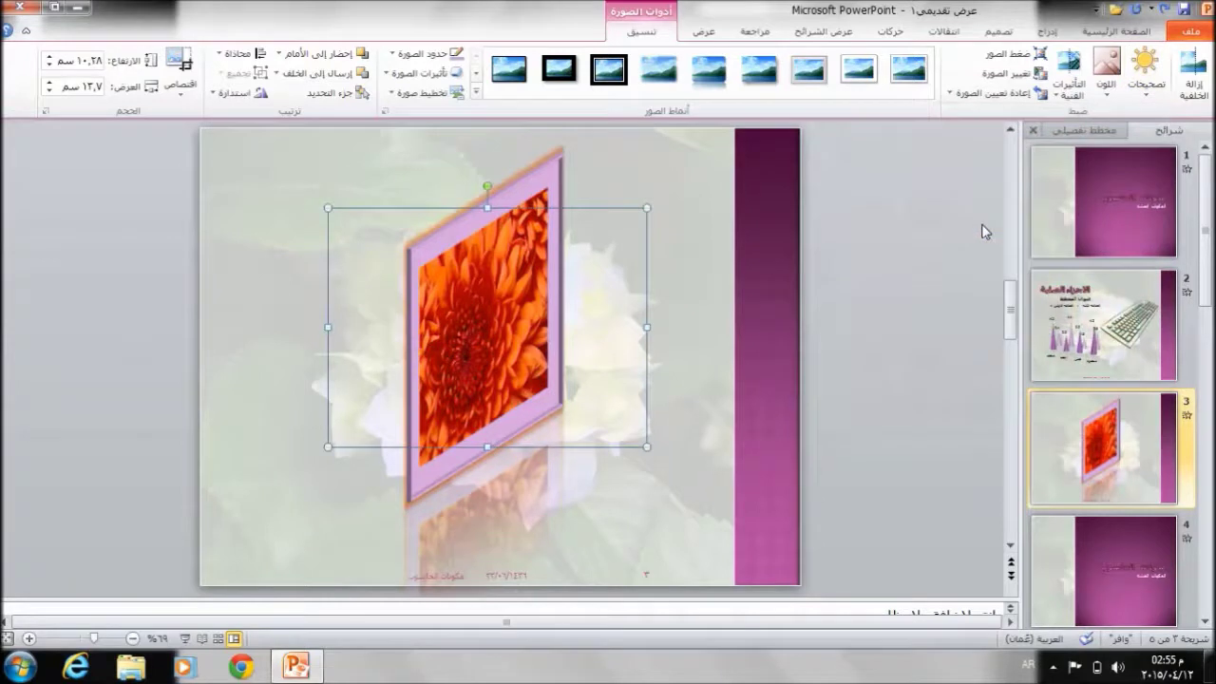
{"action": "left_click", "coordinate": [1083, 99]}
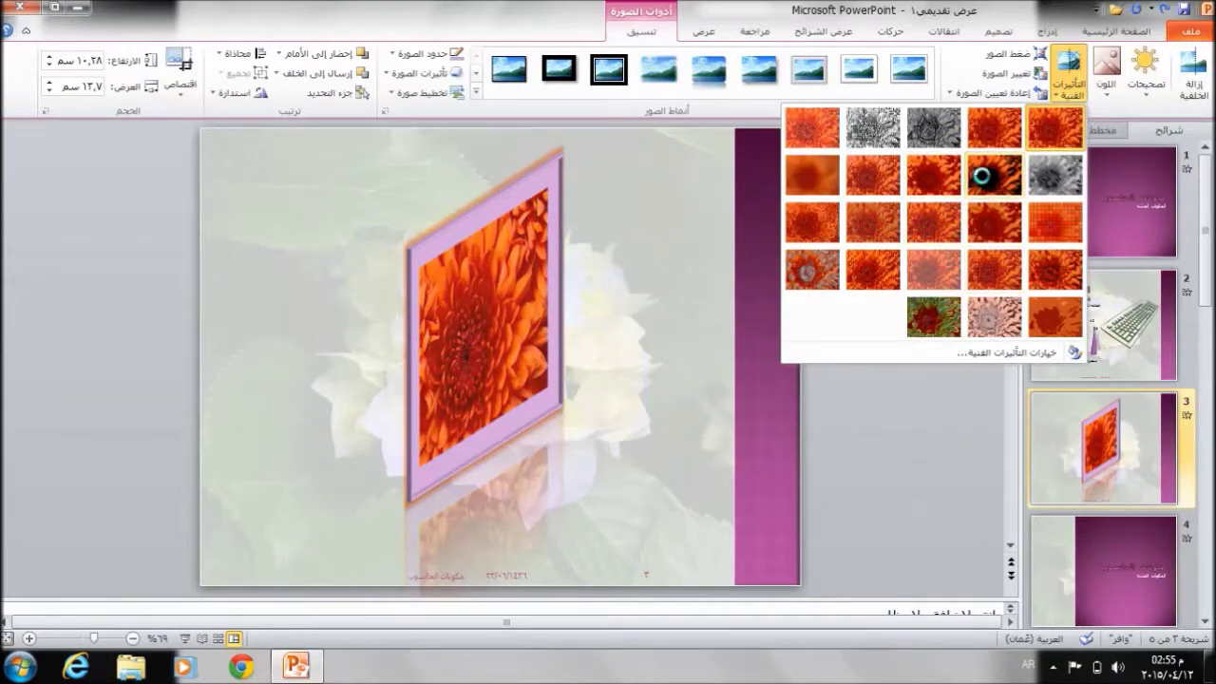
{"action": "key", "text": "Escape"}
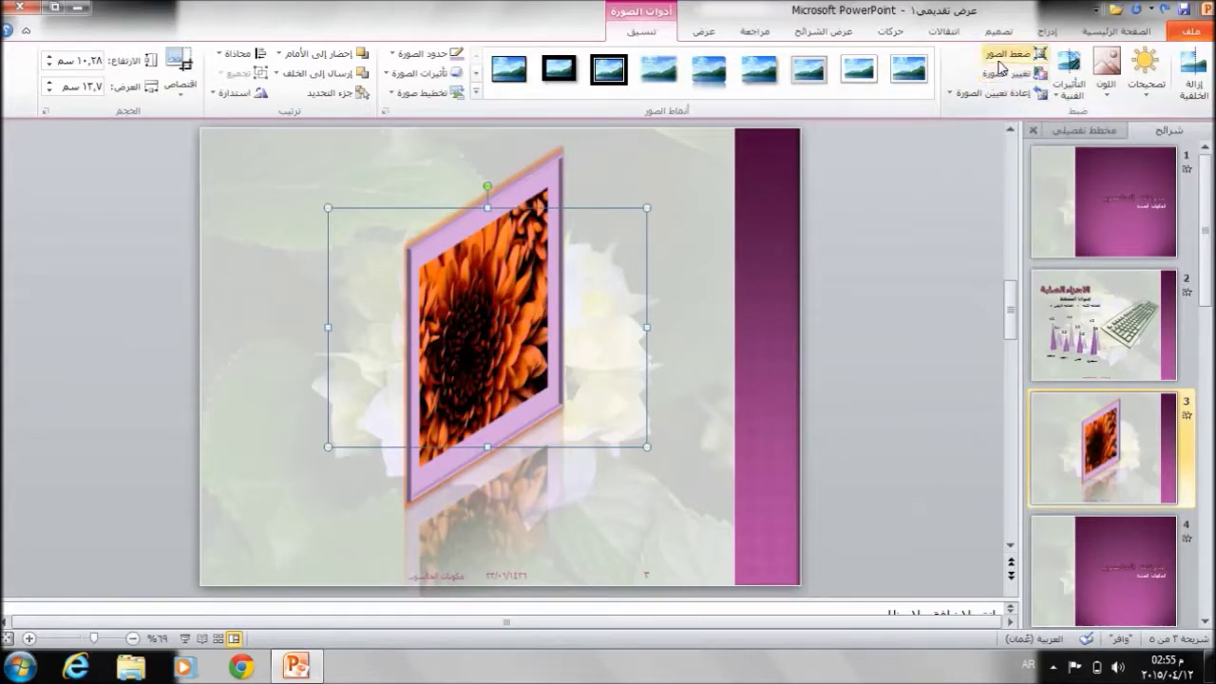
{"action": "left_click", "coordinate": [999, 63]}
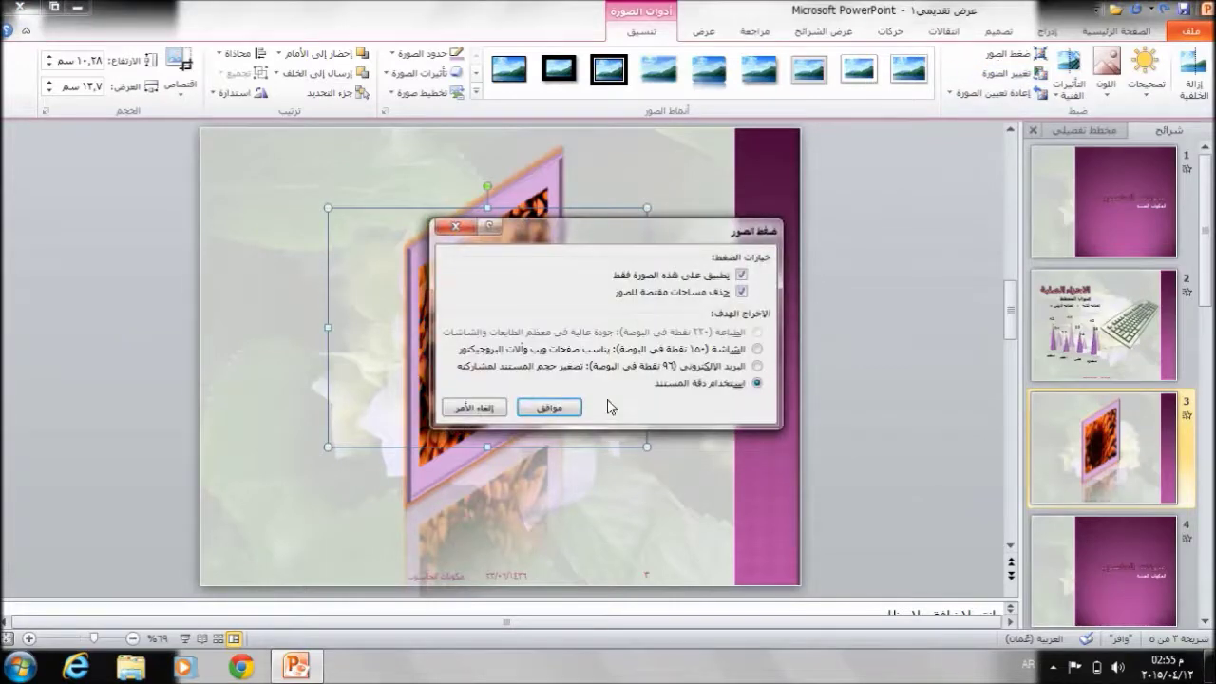
{"action": "left_click", "coordinate": [550, 407]}
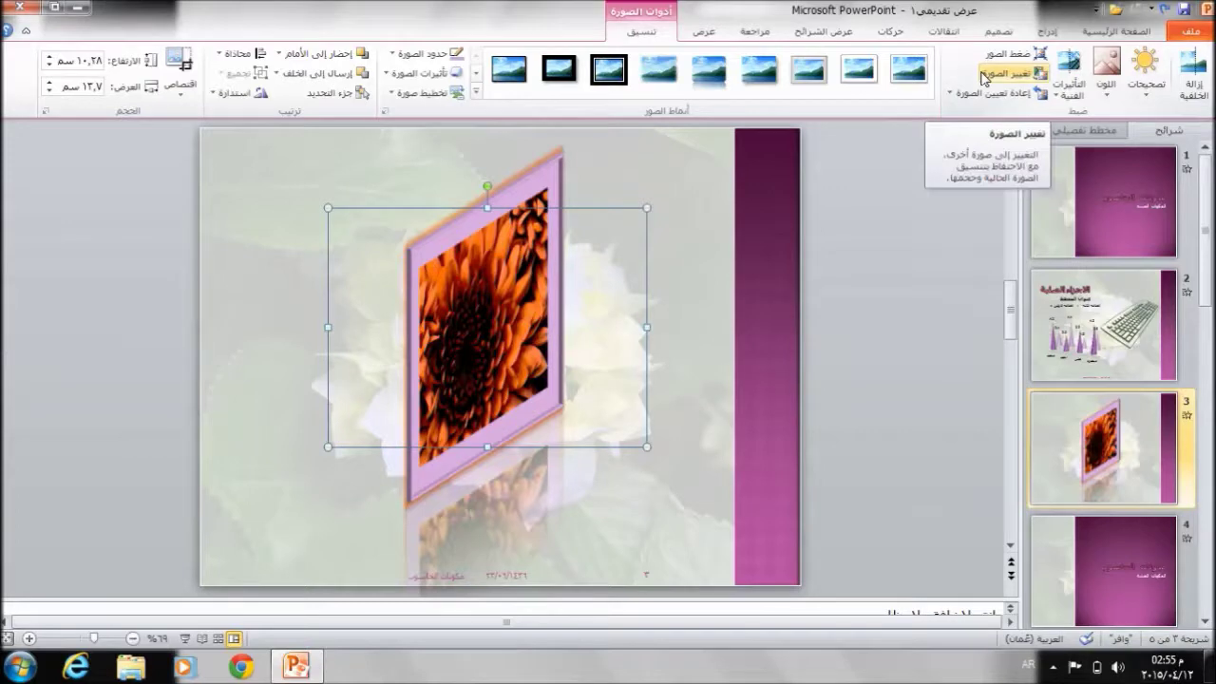
{"action": "left_click", "coordinate": [983, 76]}
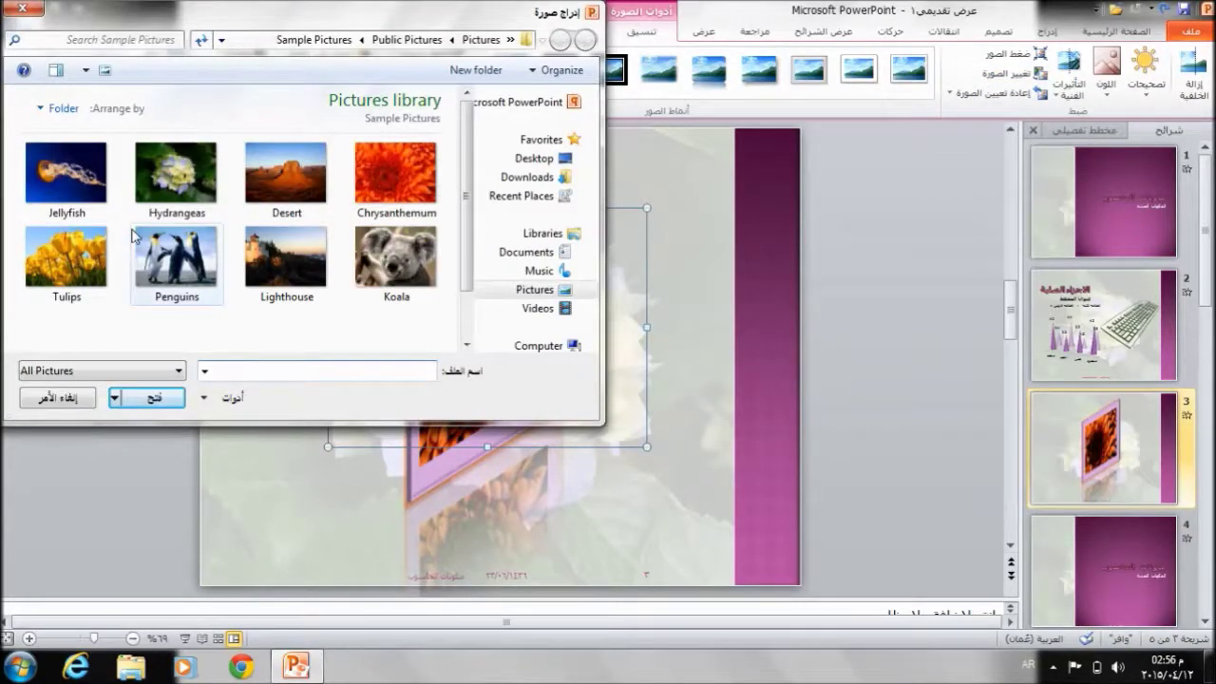
Step: Swap in the Hydrangeas picture, reset its frame and effects, and crop away its top-left part
{"action": "left_click", "coordinate": [133, 176]}
{"action": "double_click", "coordinate": [133, 176]}
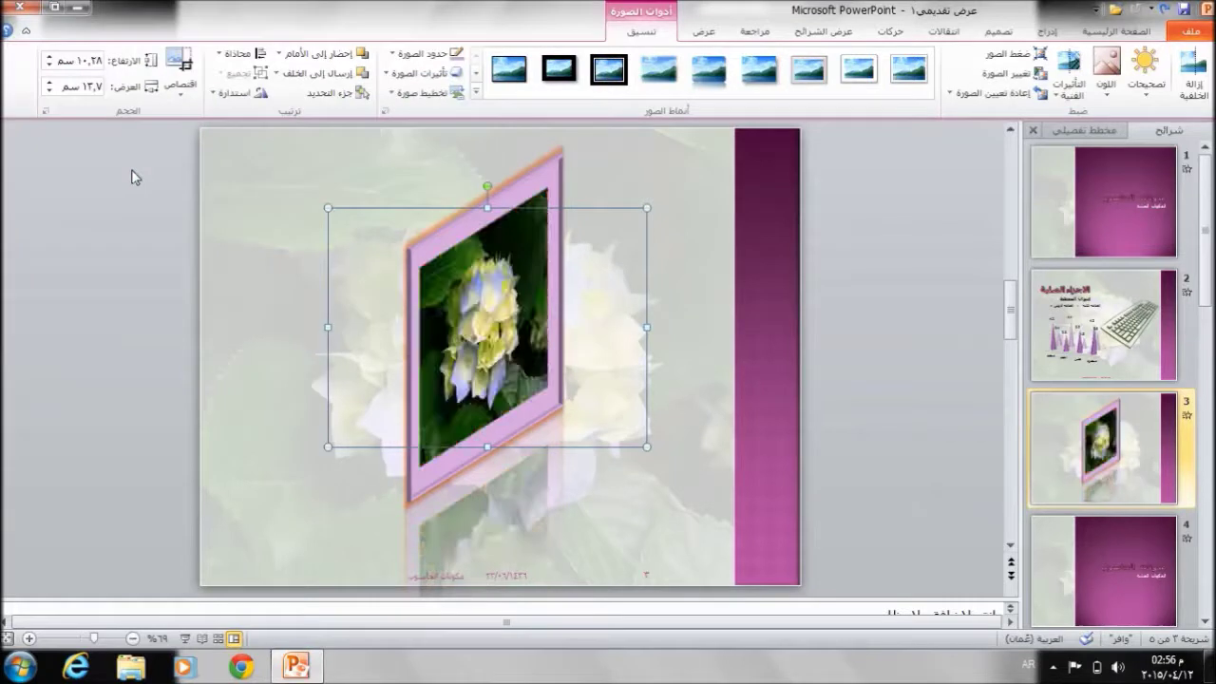
{"action": "left_click", "coordinate": [974, 101]}
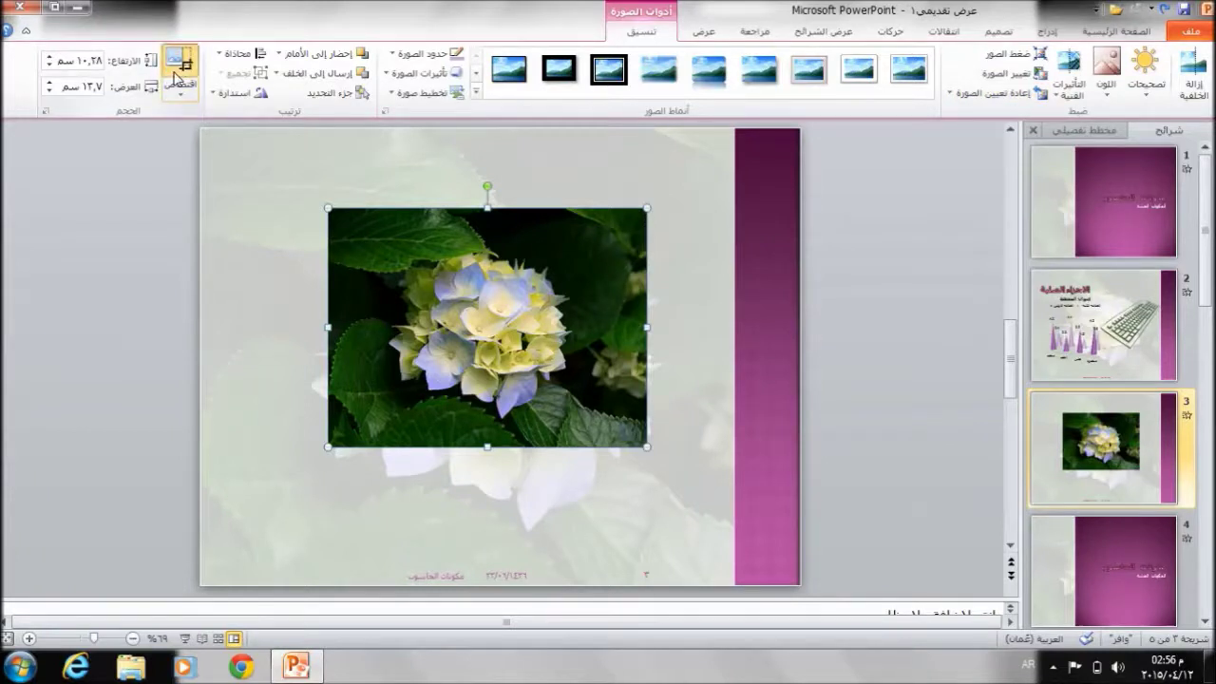
{"action": "left_click", "coordinate": [176, 78]}
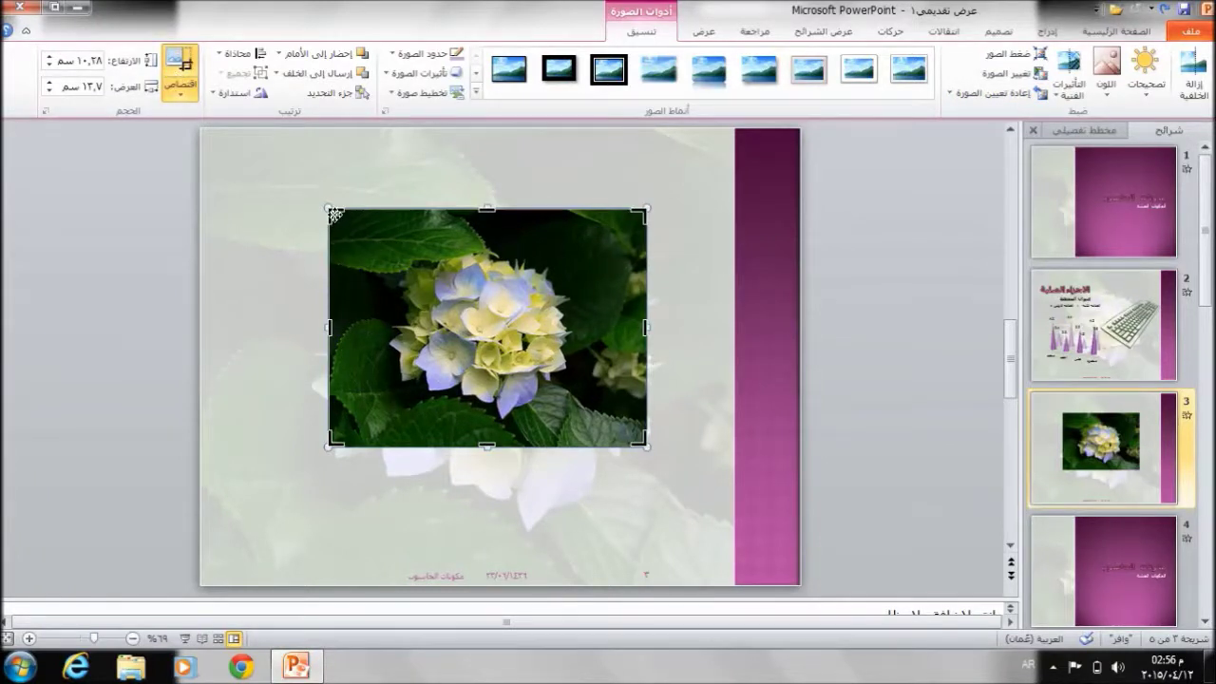
{"action": "left_click_drag", "start_coordinate": [331, 207], "coordinate": [454, 274]}
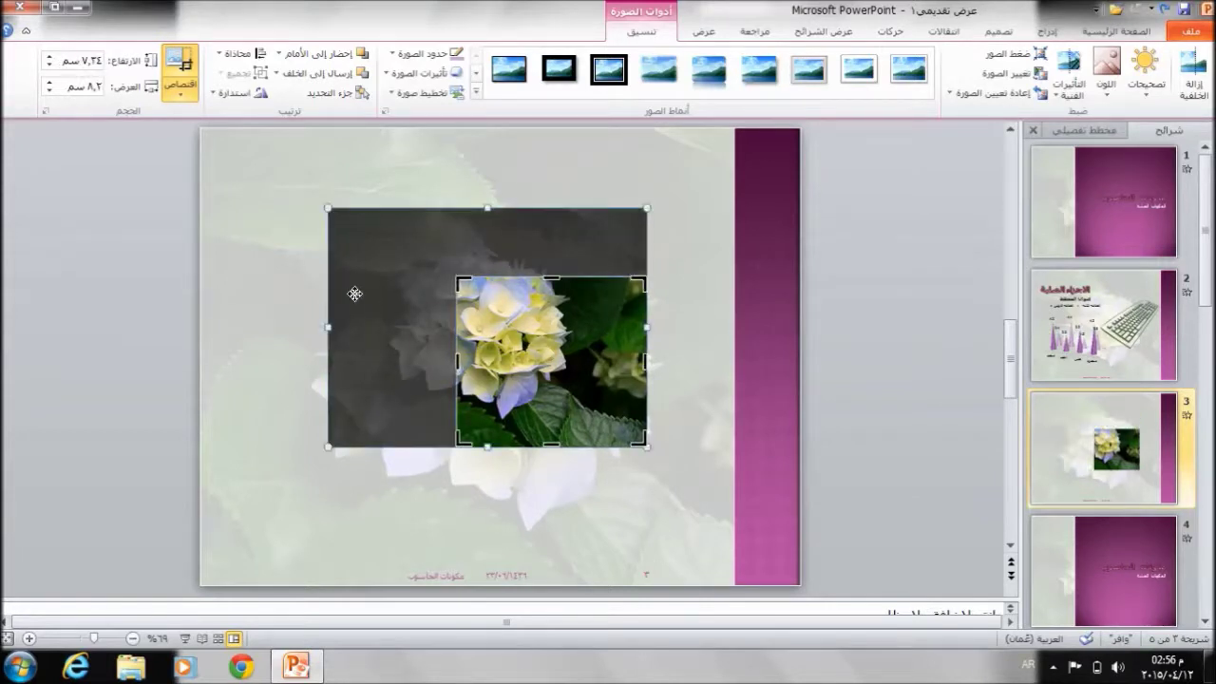
{"action": "left_click", "coordinate": [282, 335]}
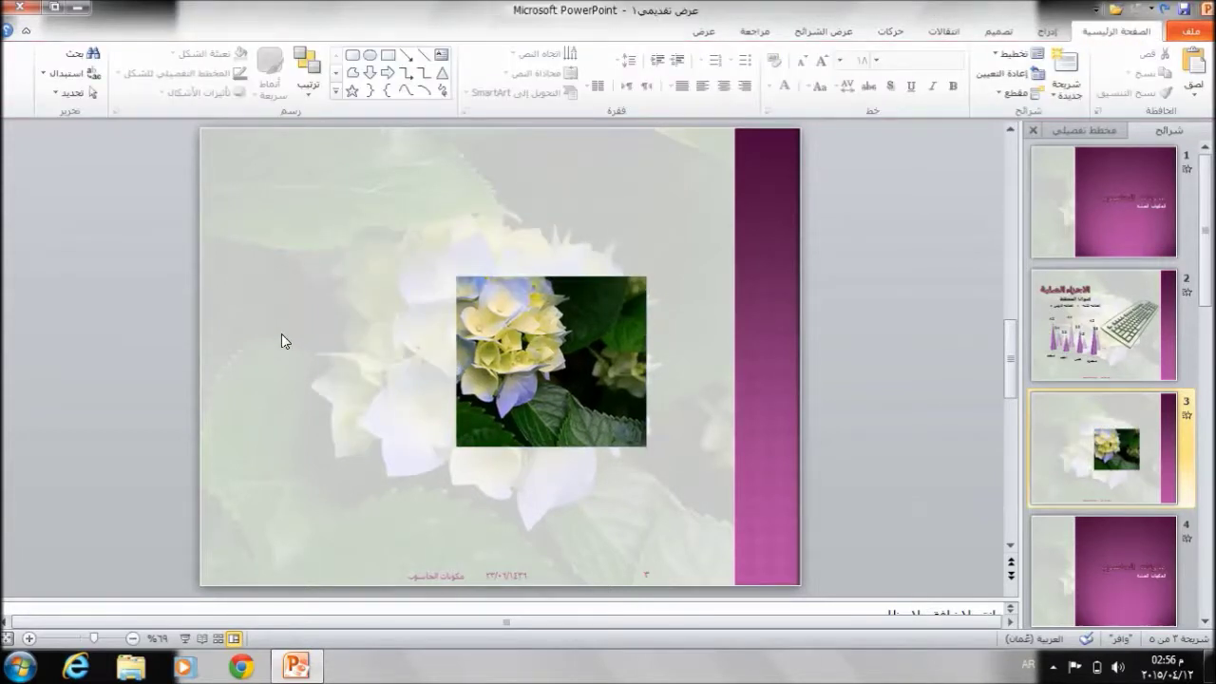
Step: Enlarge the hydrangea photo to about 10.5 cm wide by 9.4 cm high
{"action": "left_click", "coordinate": [611, 384]}
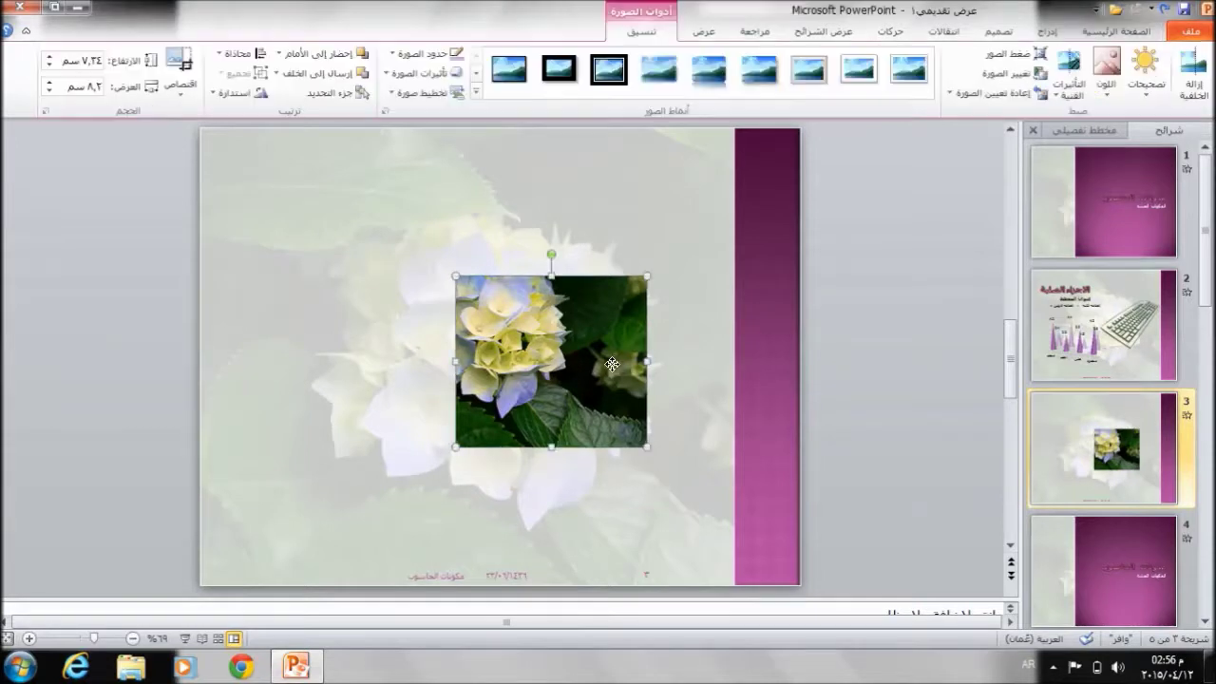
{"action": "left_click", "coordinate": [52, 59]}
{"action": "left_click", "coordinate": [52, 59]}
{"action": "left_click", "coordinate": [52, 59]}
{"action": "left_click", "coordinate": [52, 58]}
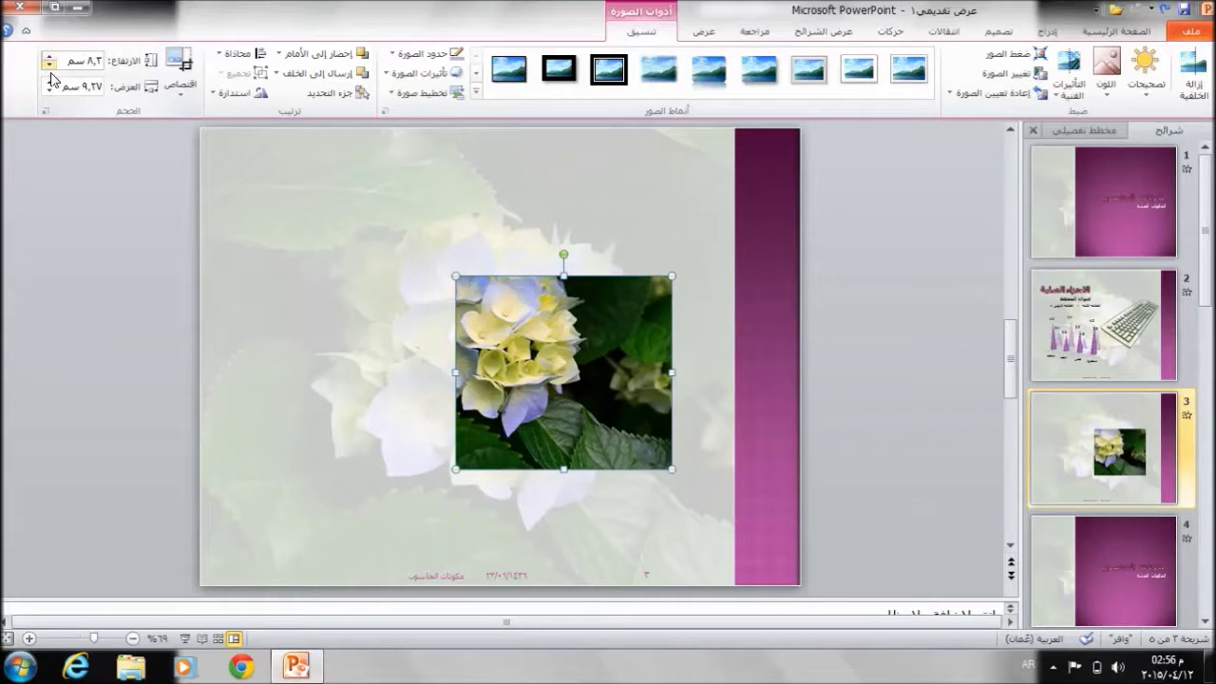
{"action": "left_click", "coordinate": [52, 85]}
{"action": "left_click", "coordinate": [52, 86]}
{"action": "left_click", "coordinate": [52, 86]}
{"action": "left_click", "coordinate": [52, 86]}
{"action": "left_click", "coordinate": [52, 85]}
{"action": "left_click", "coordinate": [52, 86]}
{"action": "left_click", "coordinate": [53, 85]}
{"action": "left_click", "coordinate": [52, 86]}
{"action": "left_click", "coordinate": [52, 86]}
{"action": "left_click", "coordinate": [52, 85]}
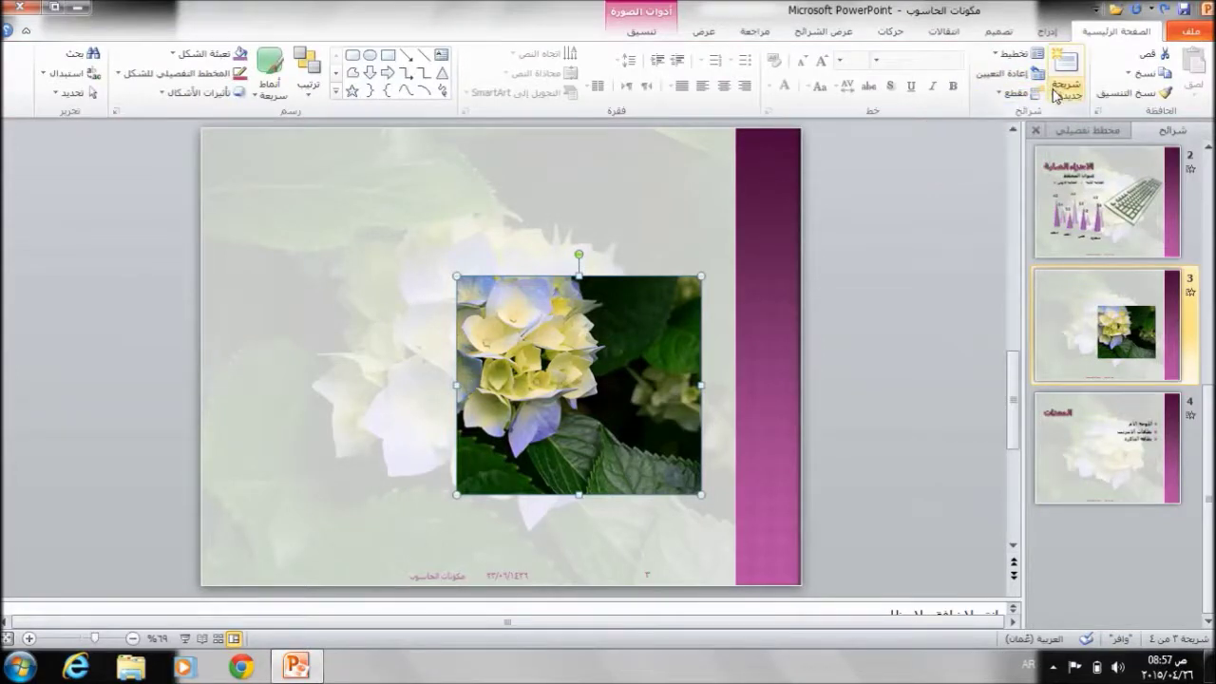
Step: Add a new Title and Content slide 4 and start a SmartArt graphic
{"action": "left_click", "coordinate": [1054, 96]}
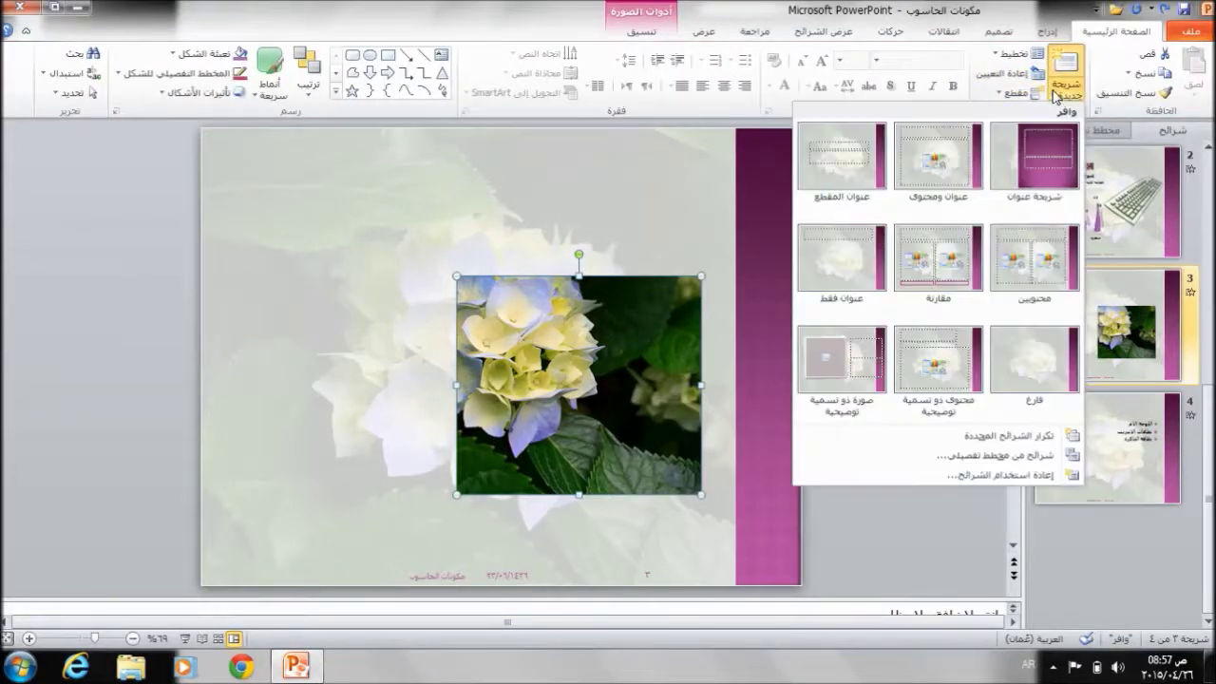
{"action": "left_click", "coordinate": [950, 161]}
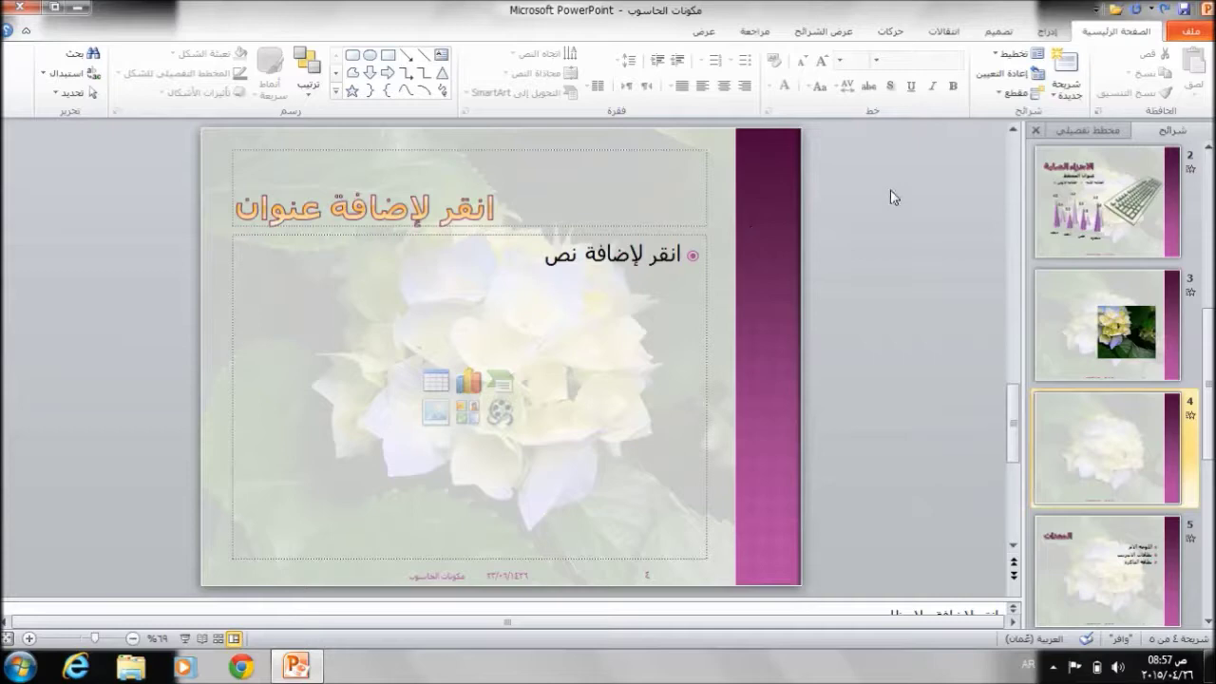
{"action": "left_click", "coordinate": [1045, 33]}
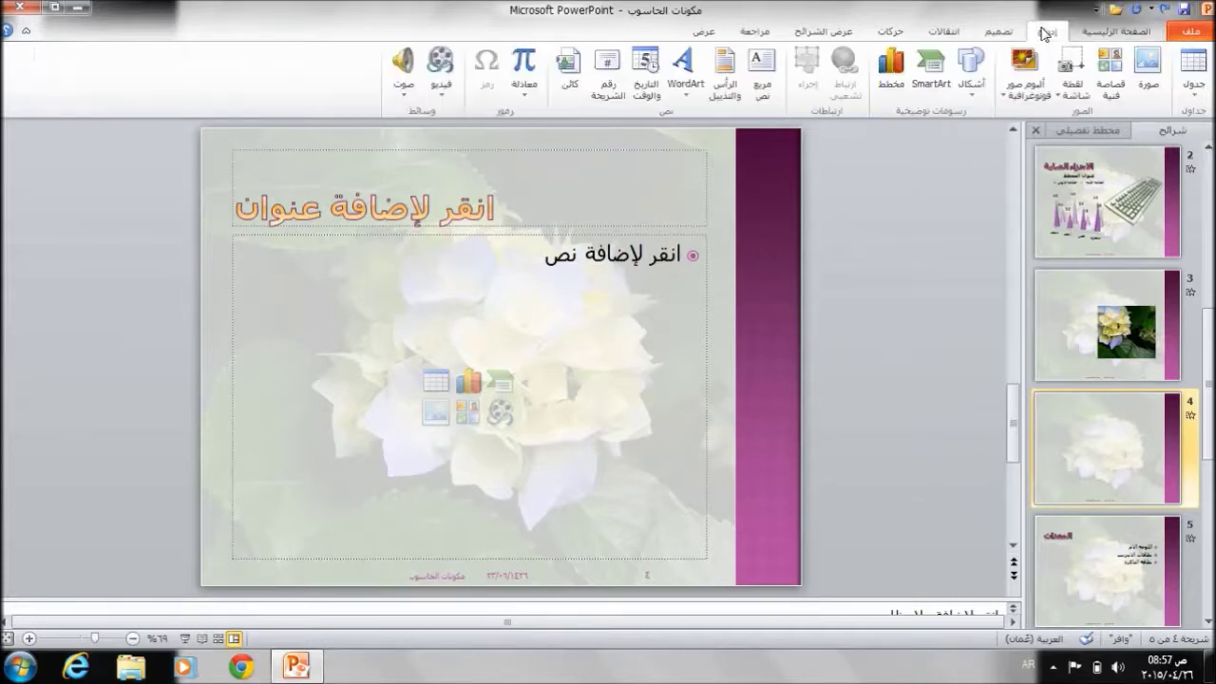
{"action": "left_click", "coordinate": [935, 80]}
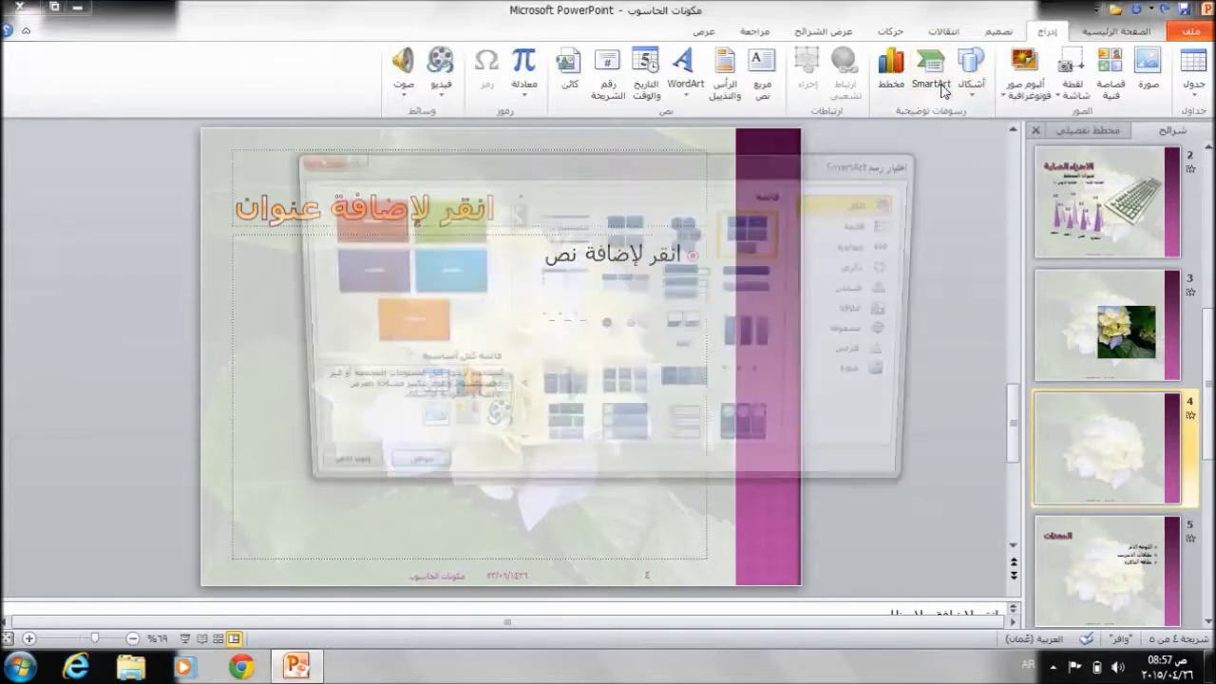
Step: Browse the SmartArt categories and insert the Hierarchy Organization Chart
{"action": "left_click", "coordinate": [863, 229]}
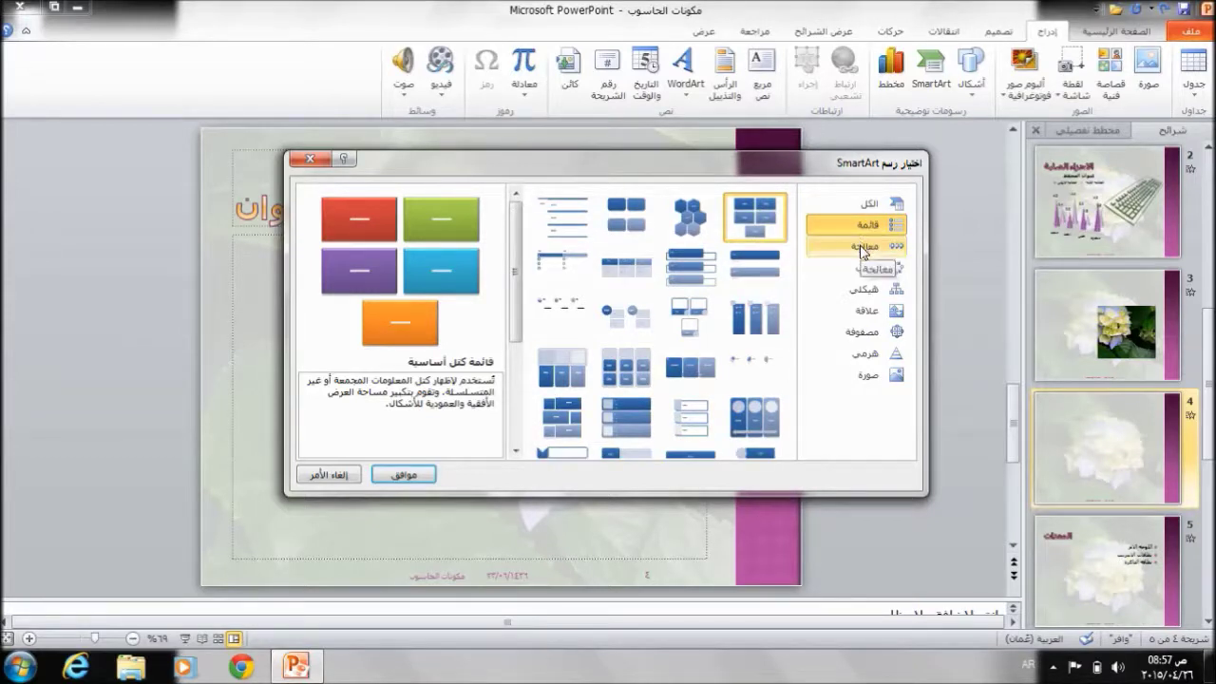
{"action": "left_click", "coordinate": [862, 249]}
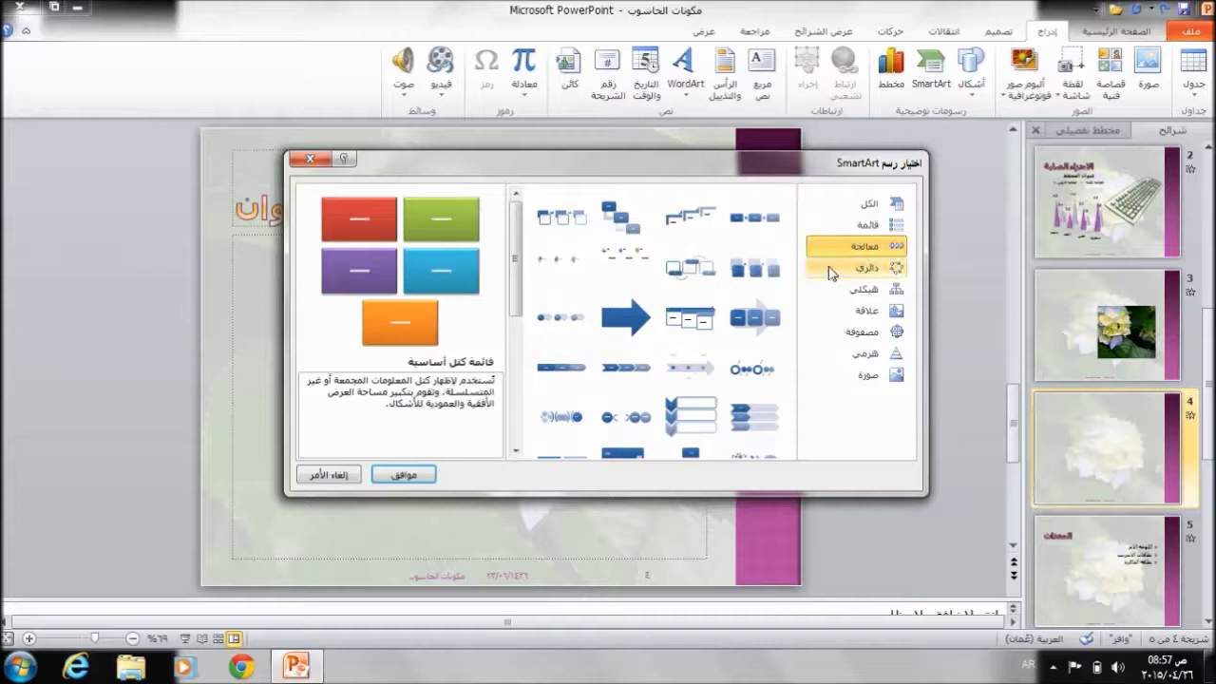
{"action": "left_click", "coordinate": [829, 268]}
{"action": "left_click", "coordinate": [843, 297]}
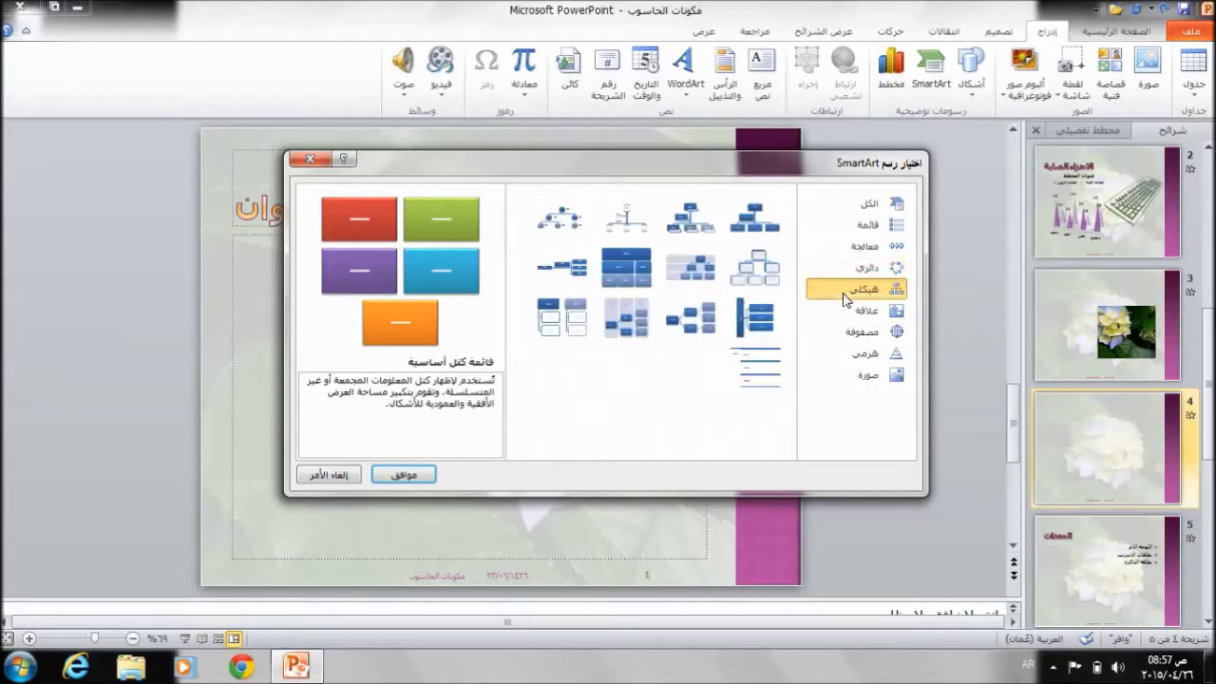
{"action": "left_click", "coordinate": [850, 315]}
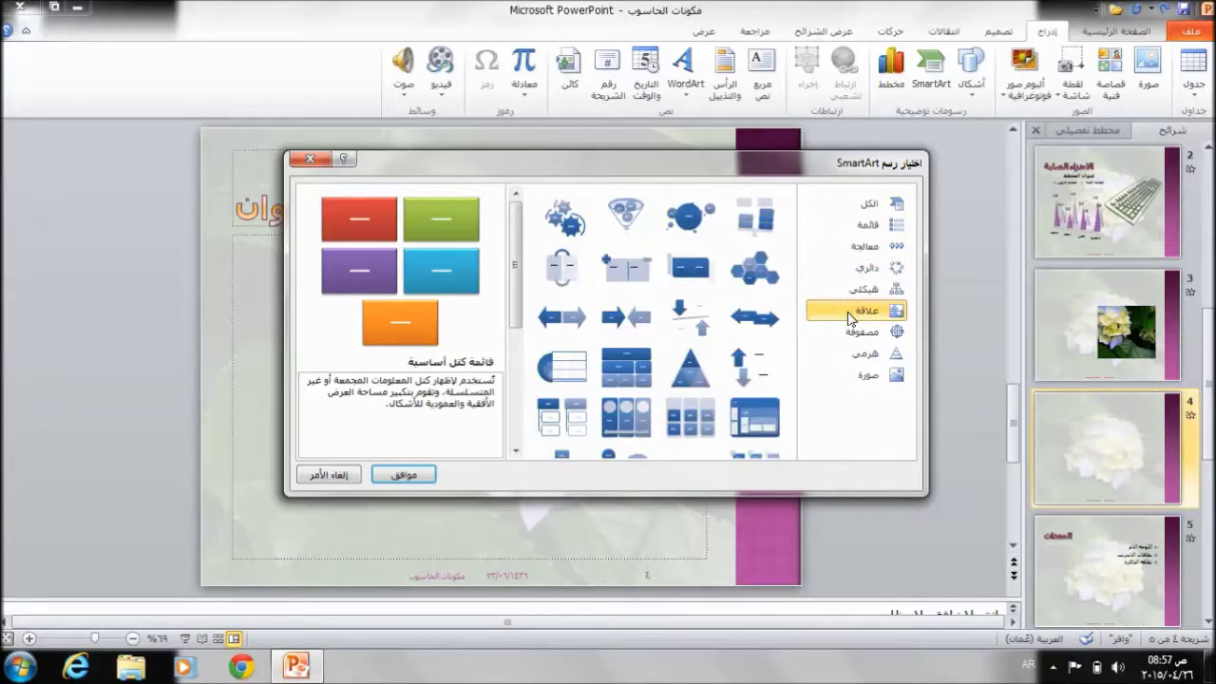
{"action": "left_click", "coordinate": [851, 332]}
{"action": "left_click", "coordinate": [851, 352]}
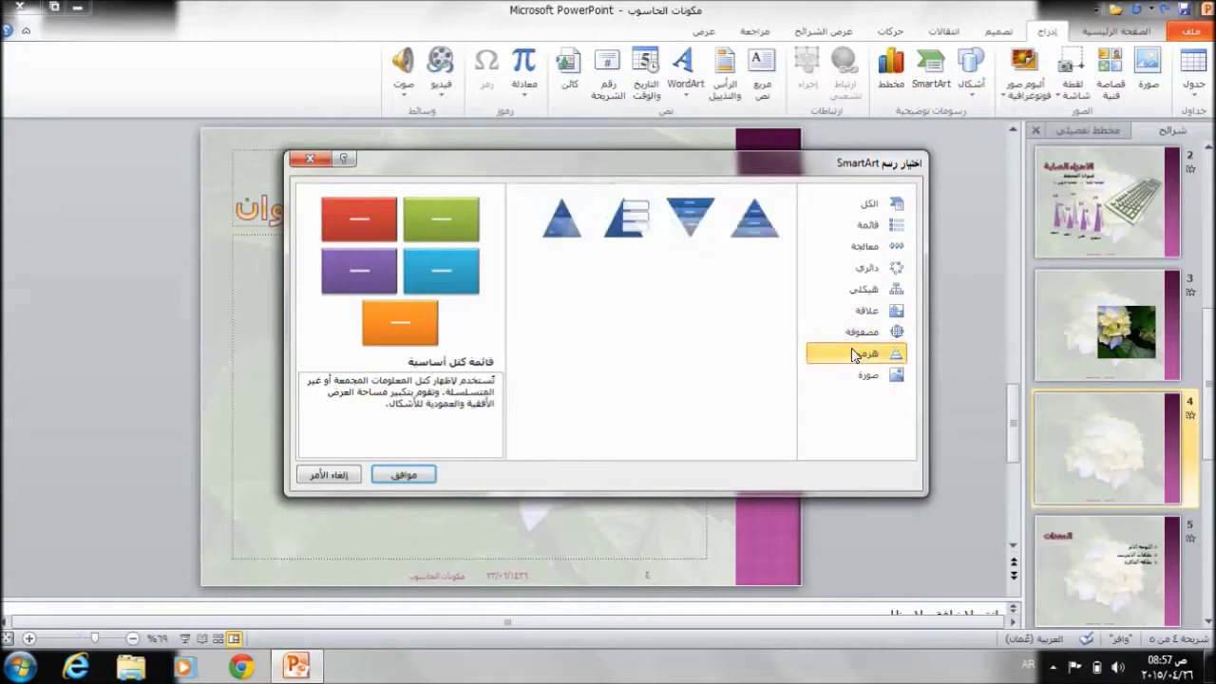
{"action": "left_click", "coordinate": [858, 376]}
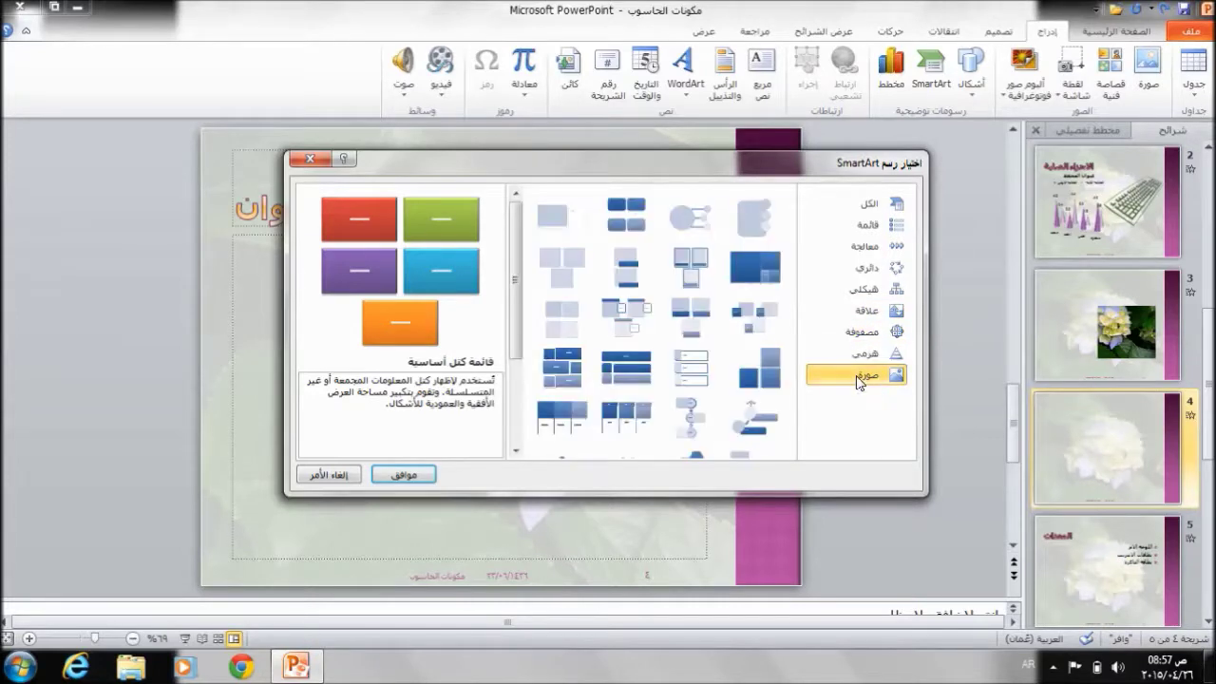
{"action": "left_click", "coordinate": [868, 290]}
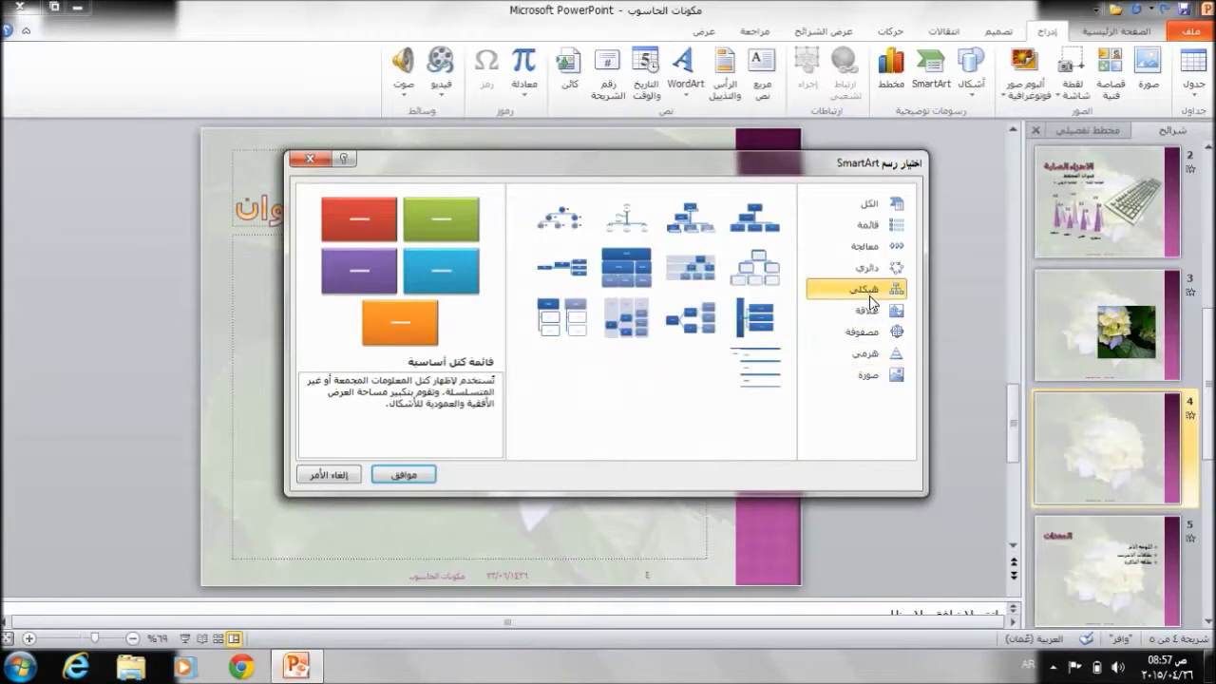
{"action": "left_click", "coordinate": [757, 234]}
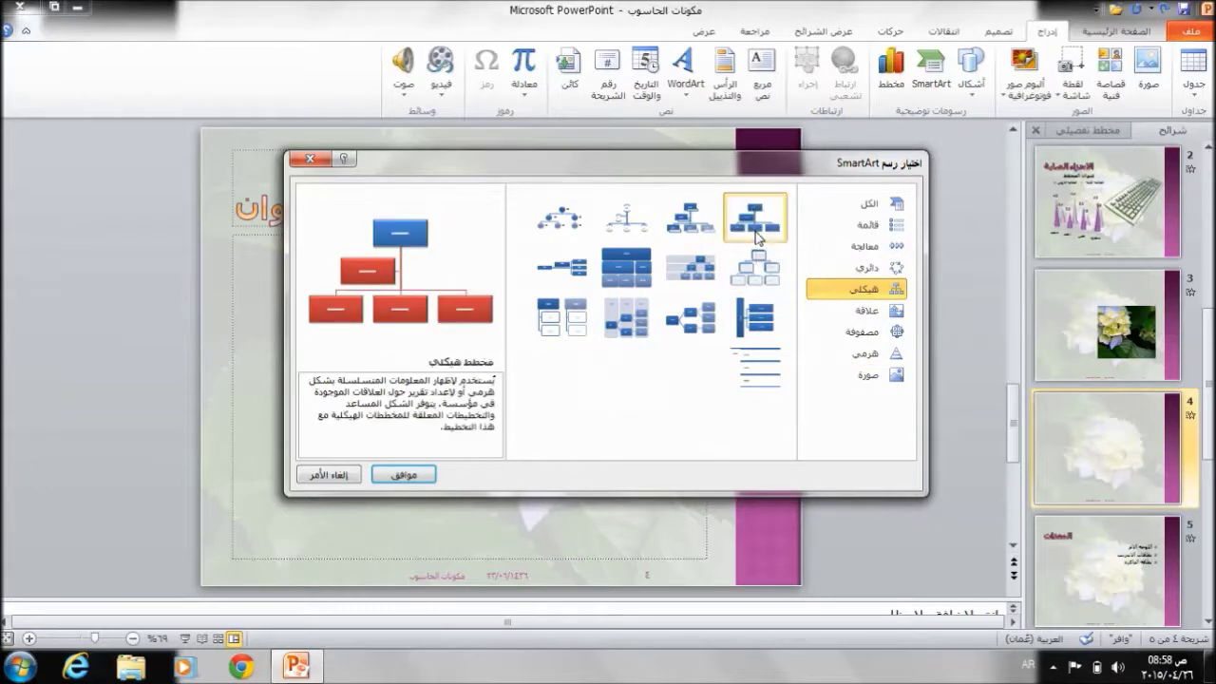
{"action": "left_click", "coordinate": [393, 475]}
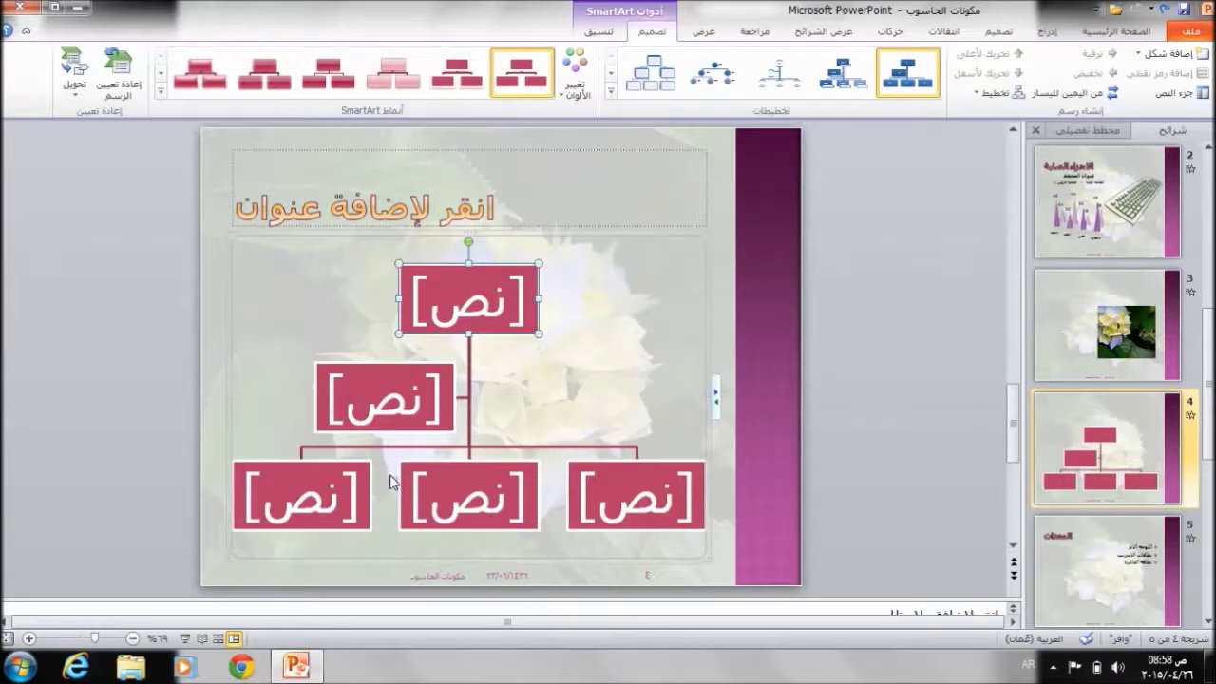
Step: Label the top box المدير العام and the assistant box مساعد المدير
{"action": "left_click", "coordinate": [465, 308]}
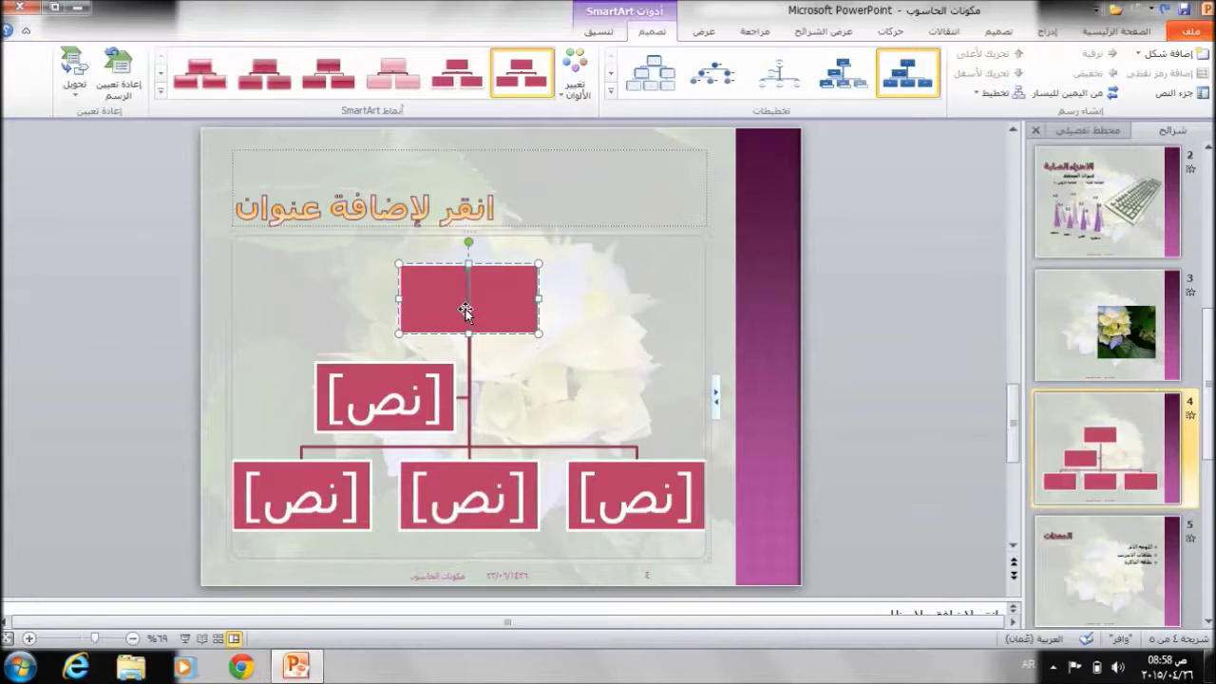
{"action": "type", "text": "المدير العام"}
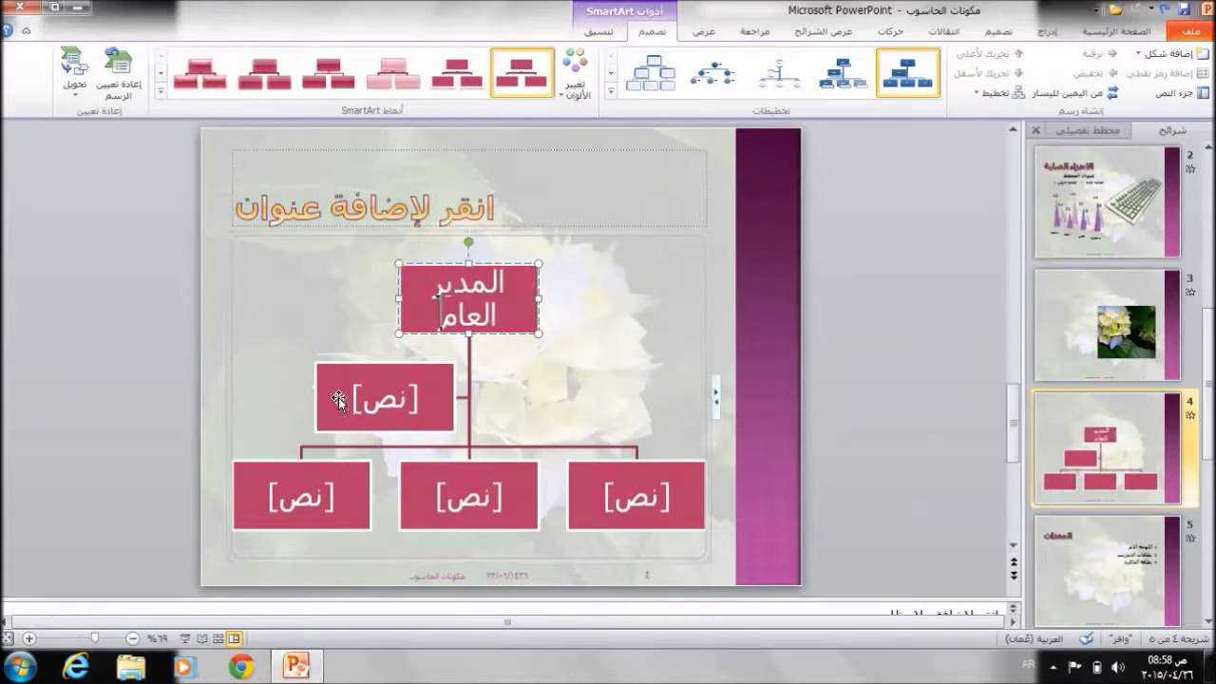
{"action": "left_click", "coordinate": [388, 403]}
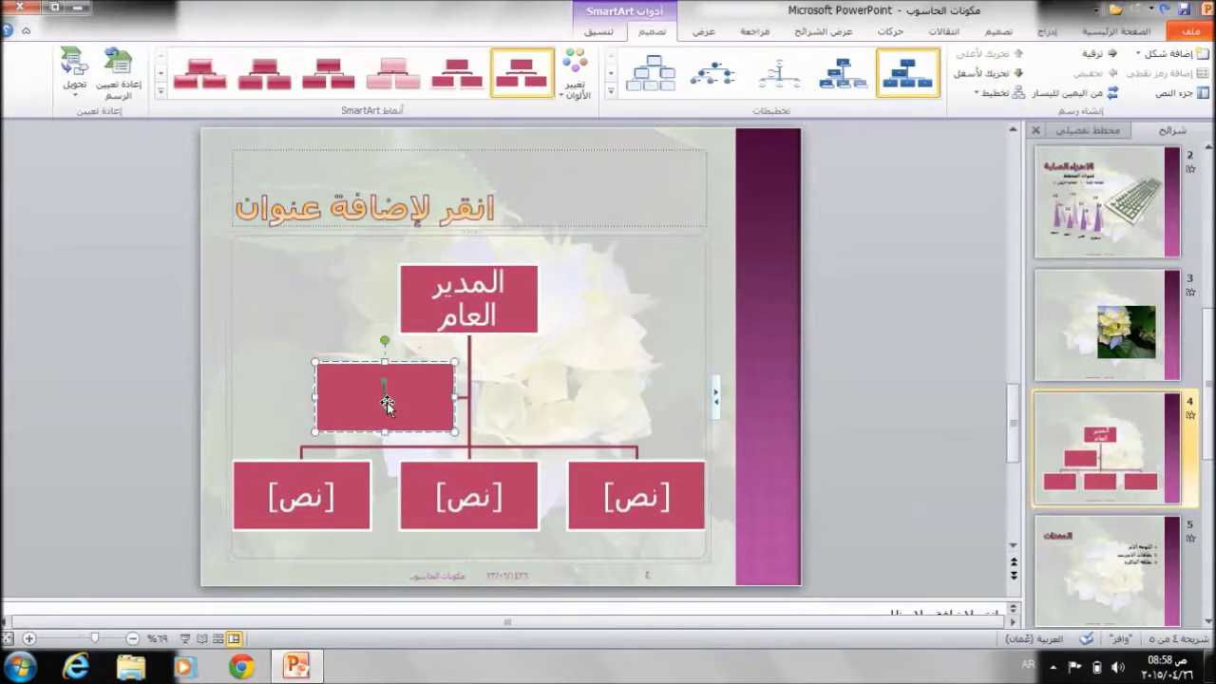
{"action": "type", "text": "مساعد المدير"}
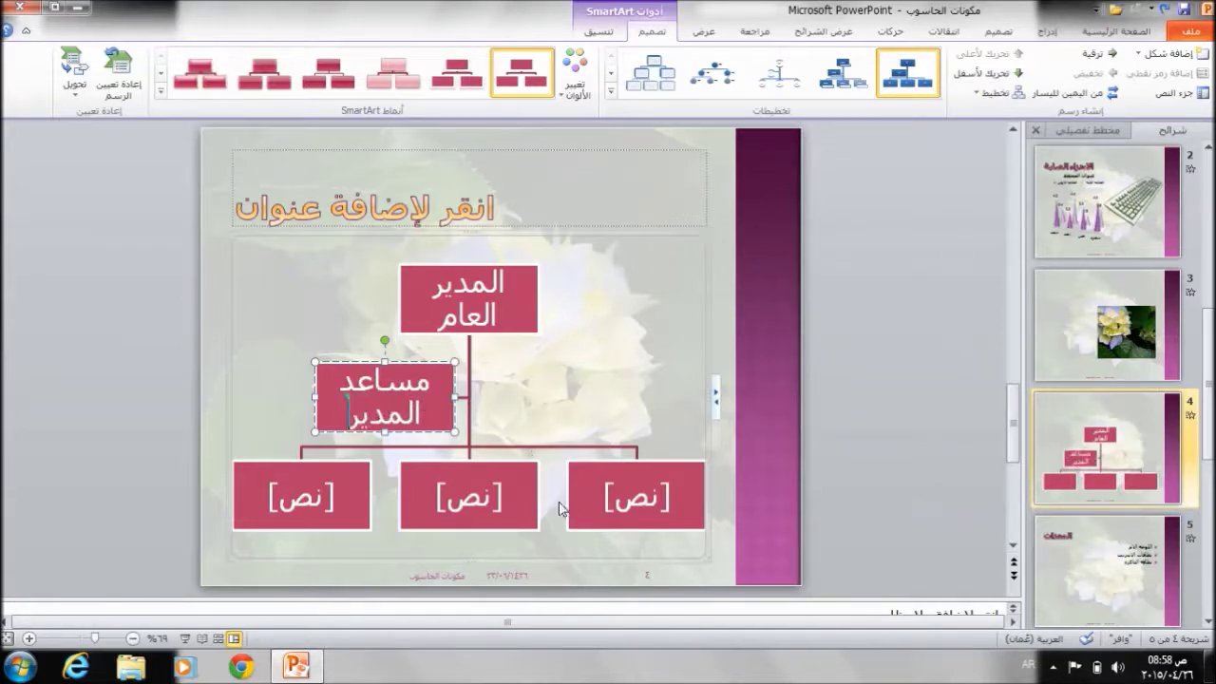
Step: Label the bottom boxes موظف المبيعات, موظف التسويق and مدخل البيانات, then select the موظف المبيعات shape
{"action": "left_click", "coordinate": [607, 503]}
{"action": "type", "text": "موظف المبيعات"}
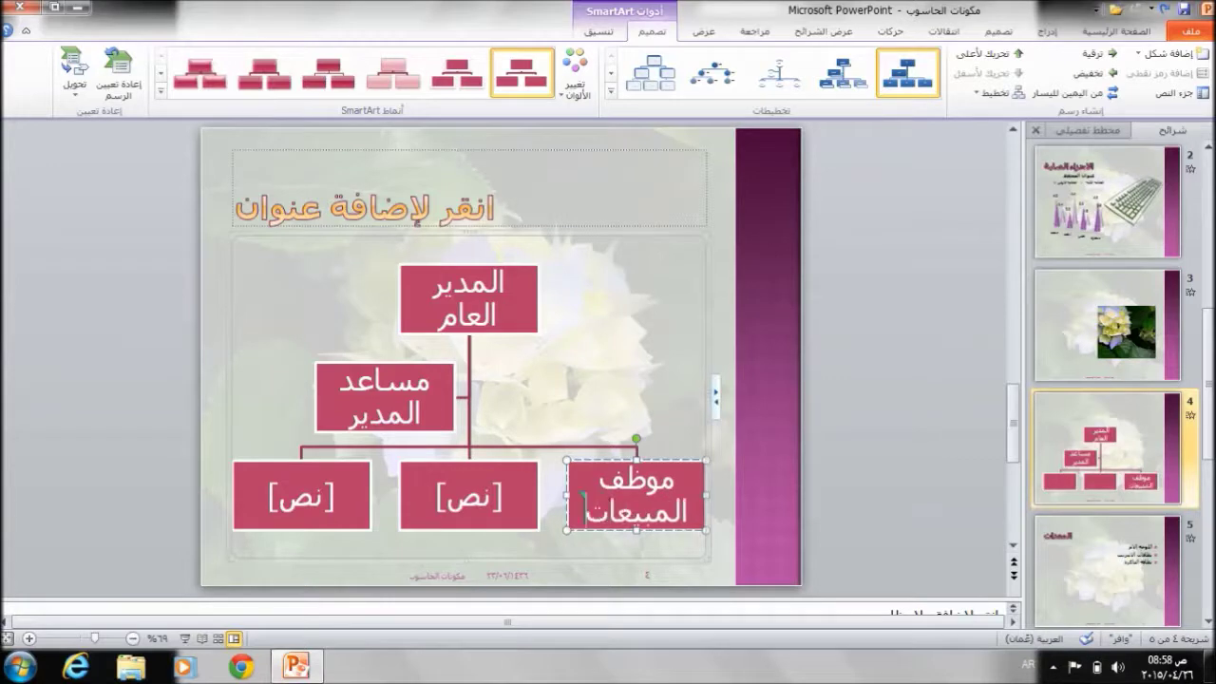
{"action": "left_click", "coordinate": [482, 489]}
{"action": "type", "text": "موظف الت"}
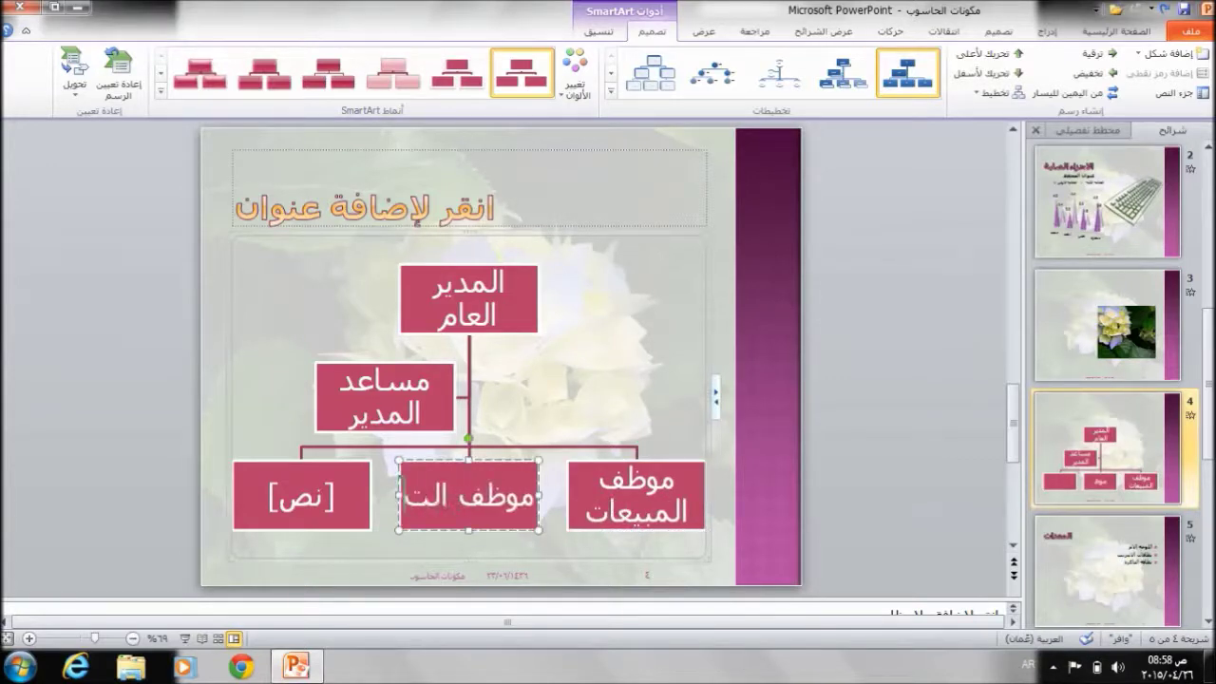
{"action": "type", "text": "سويق"}
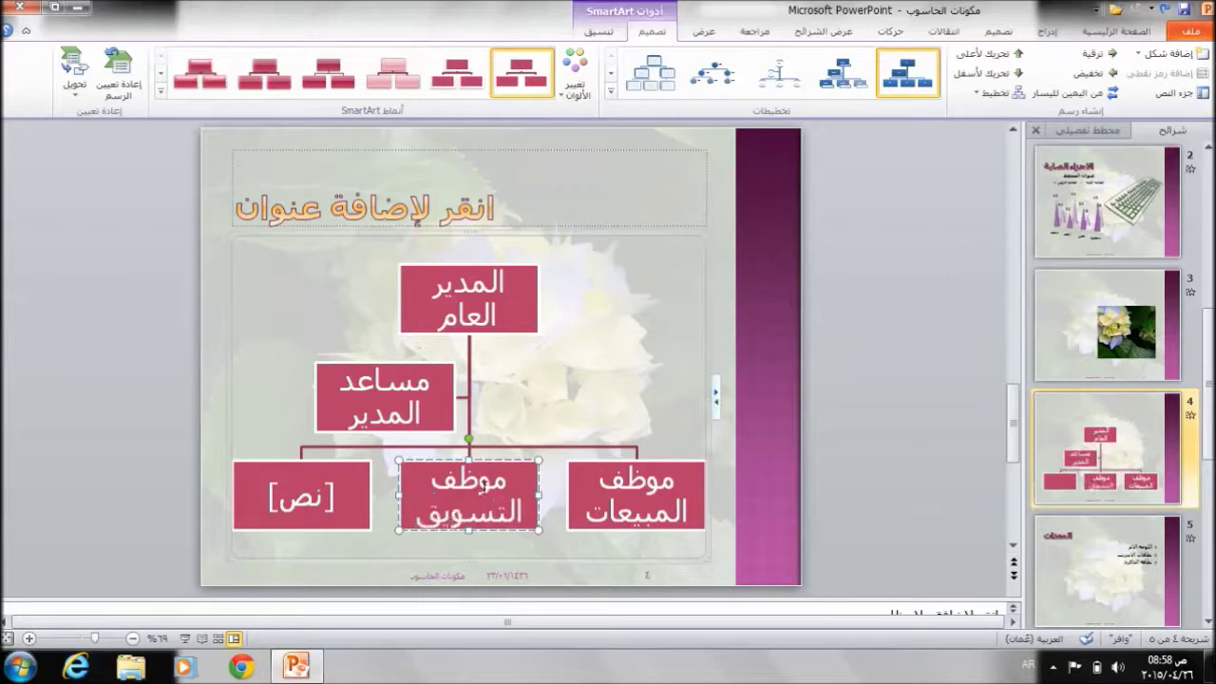
{"action": "left_click", "coordinate": [310, 494]}
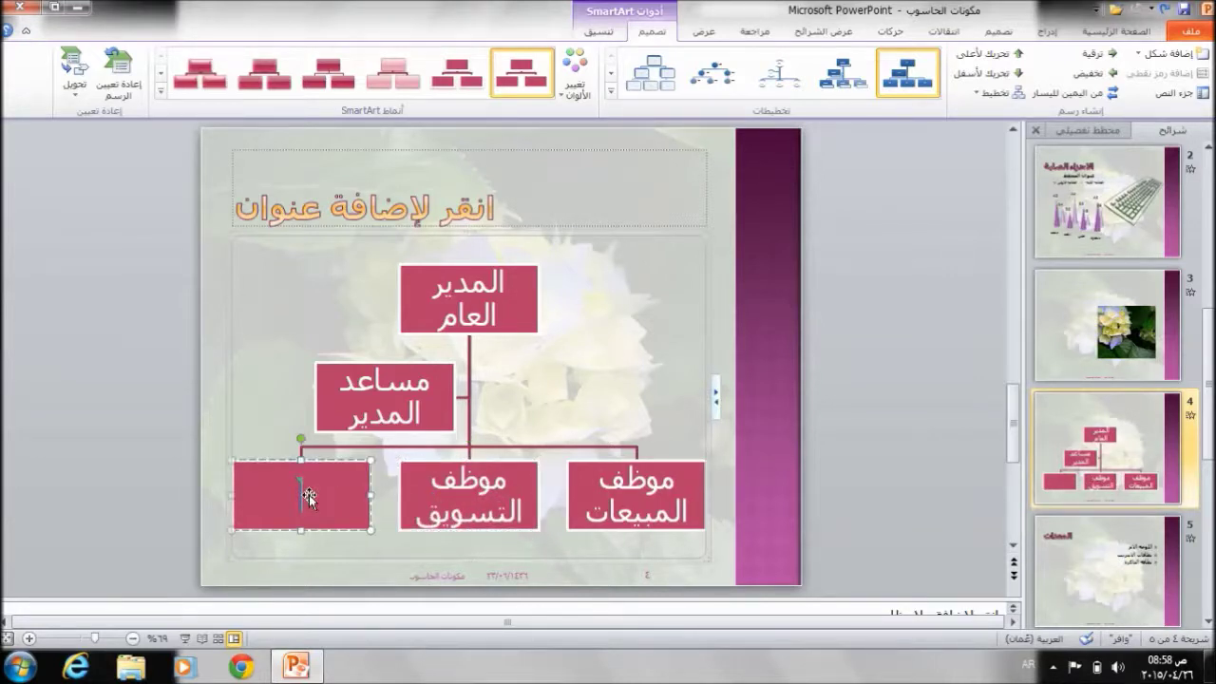
{"action": "type", "text": "مدخل البيانات"}
{"action": "left_click", "coordinate": [601, 464]}
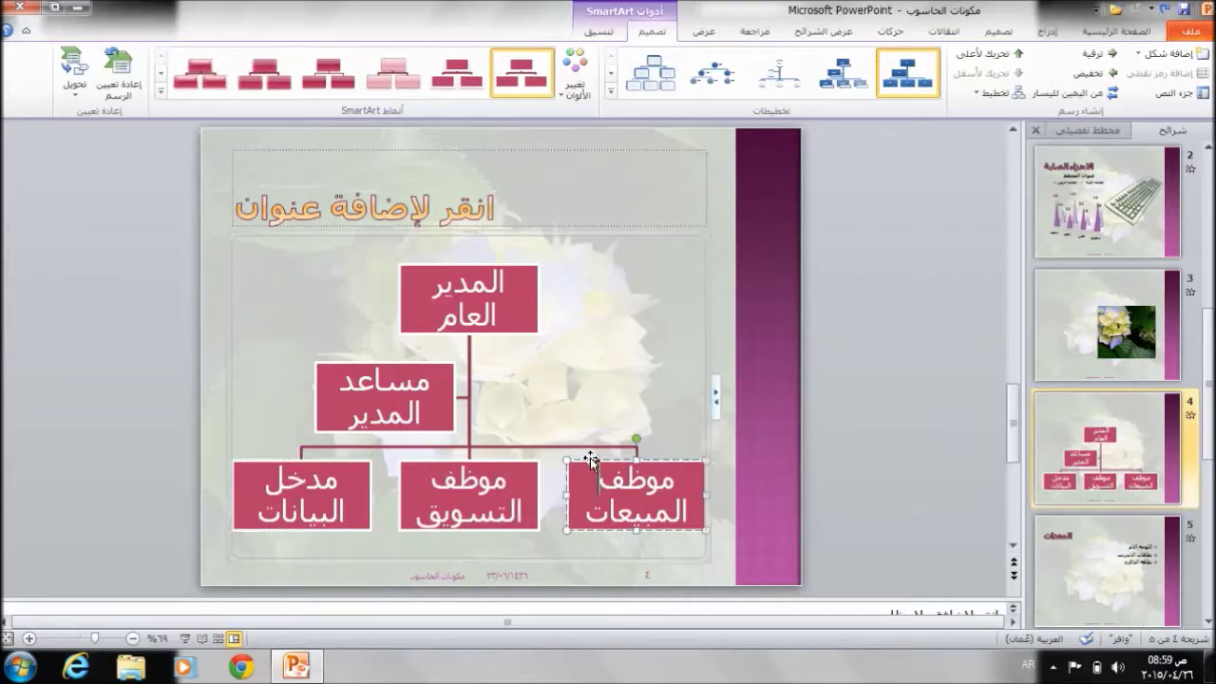
{"action": "left_click", "coordinate": [590, 459]}
Step: Add a new box after موظف المبيعات labelled موظف الاستقبال
{"action": "right_click", "coordinate": [590, 459]}
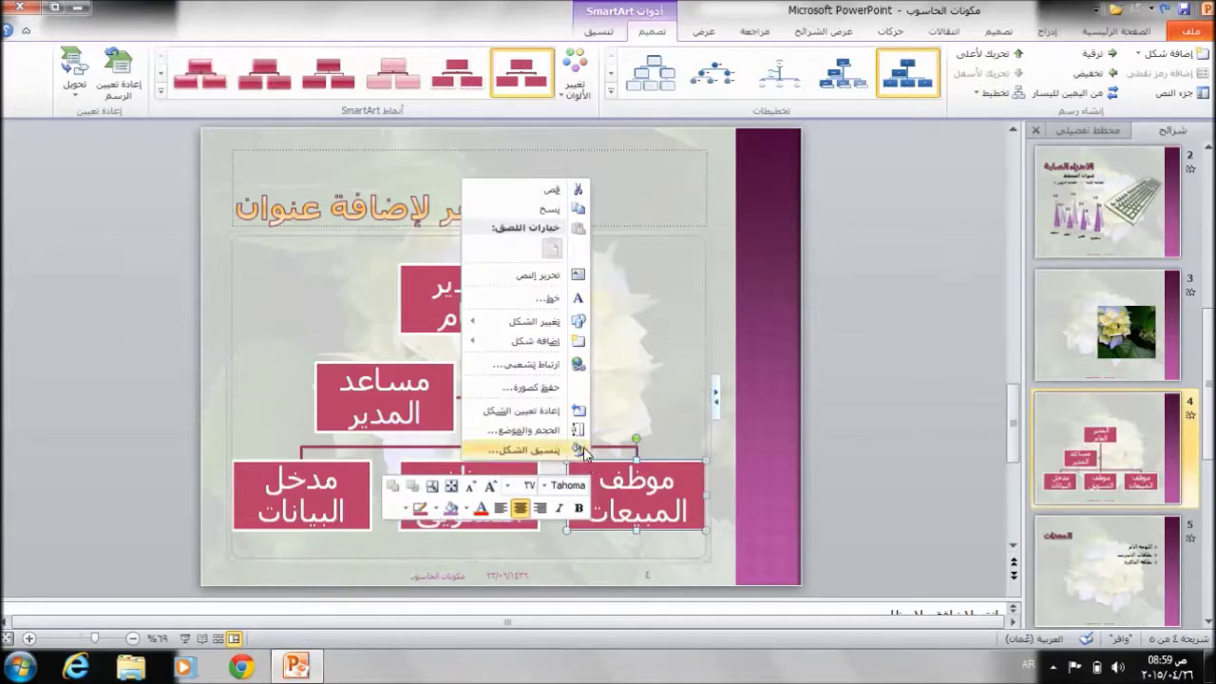
{"action": "mouse_move", "coordinate": [524, 340]}
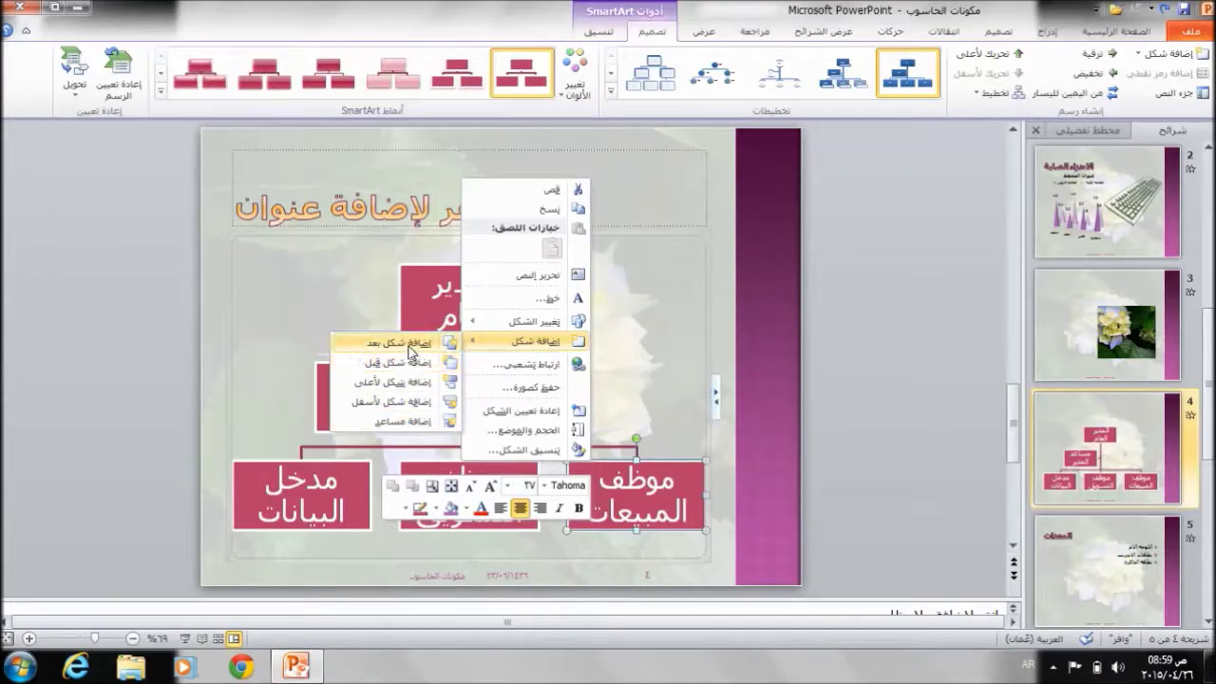
{"action": "left_click", "coordinate": [411, 343]}
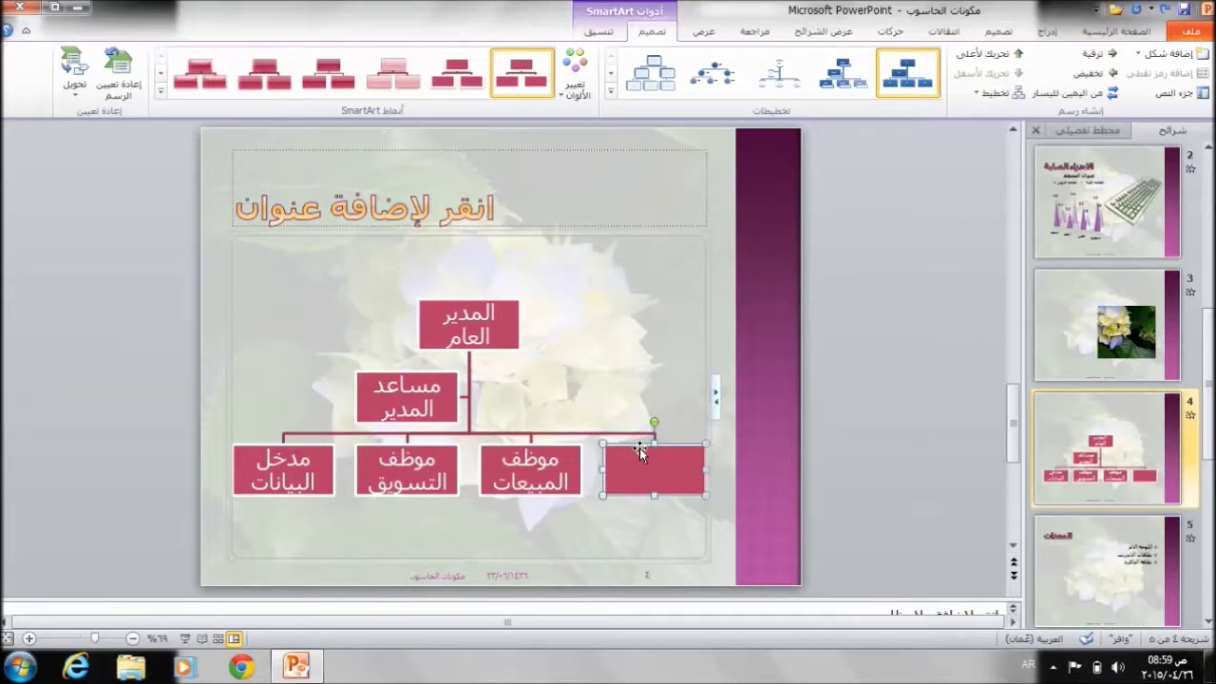
{"action": "type", "text": "موظف"}
{"action": "type", "text": " الاست"}
{"action": "type", "text": "قبال"}
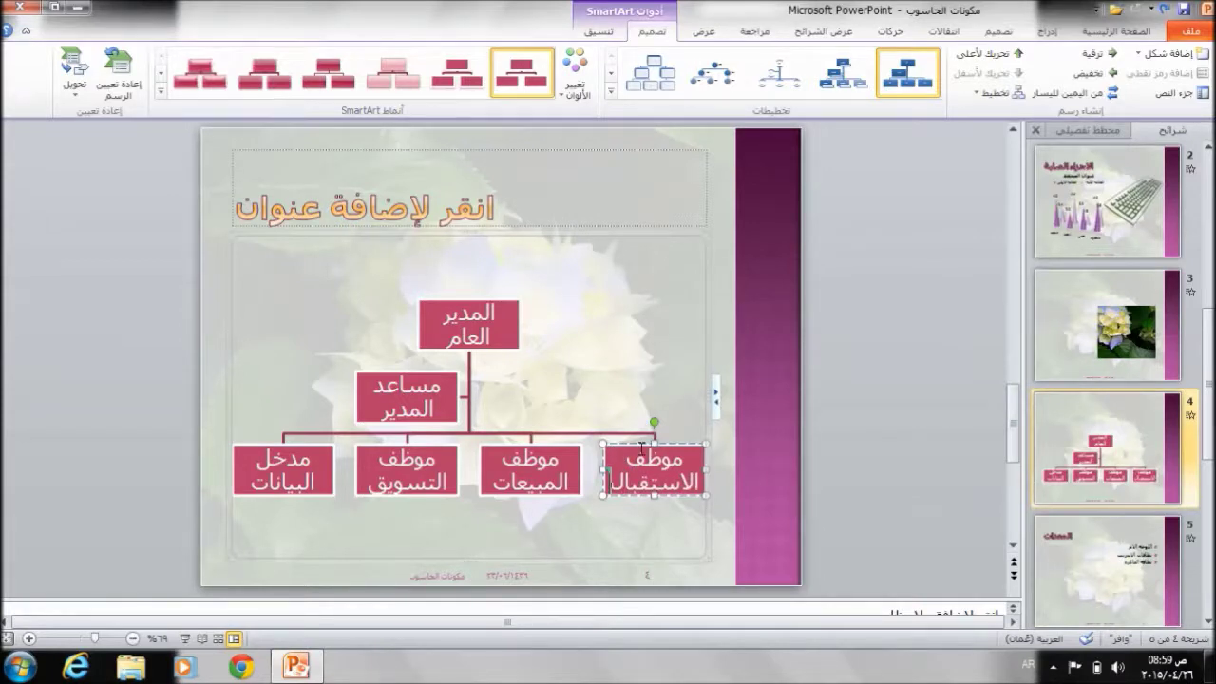
Step: Add a مدير المبيعات box above موظف المبيعات in the org chart
{"action": "left_click", "coordinate": [537, 446]}
{"action": "left_click", "coordinate": [506, 441]}
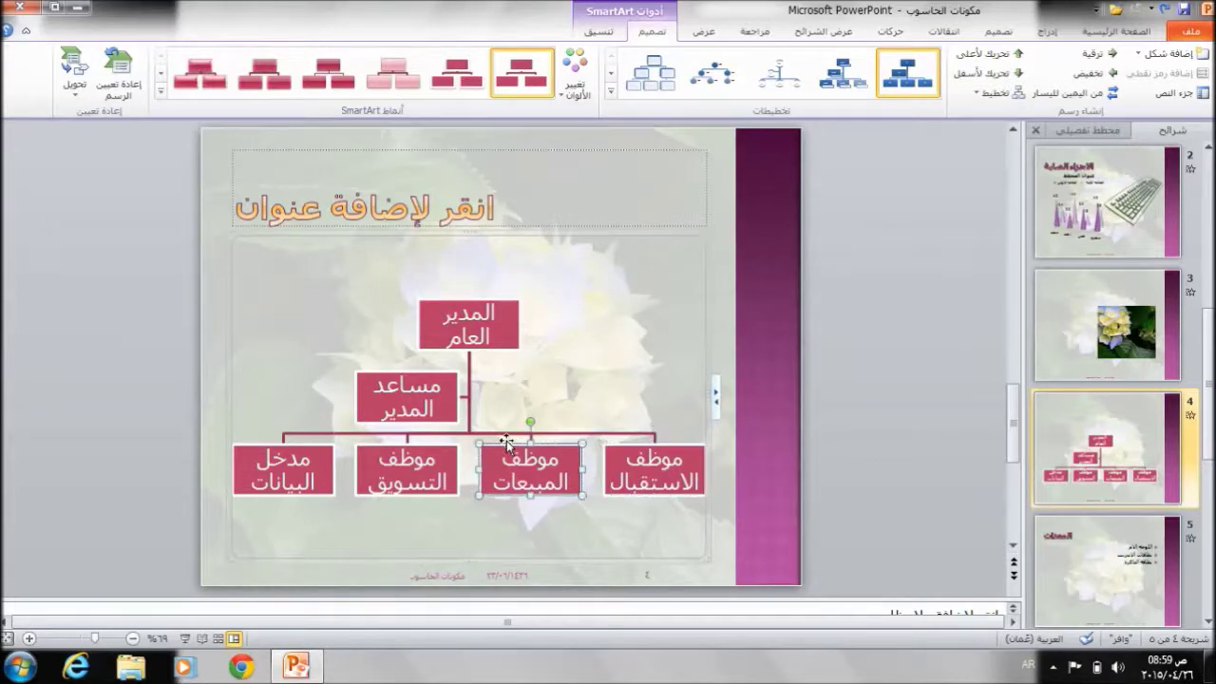
{"action": "right_click", "coordinate": [506, 442]}
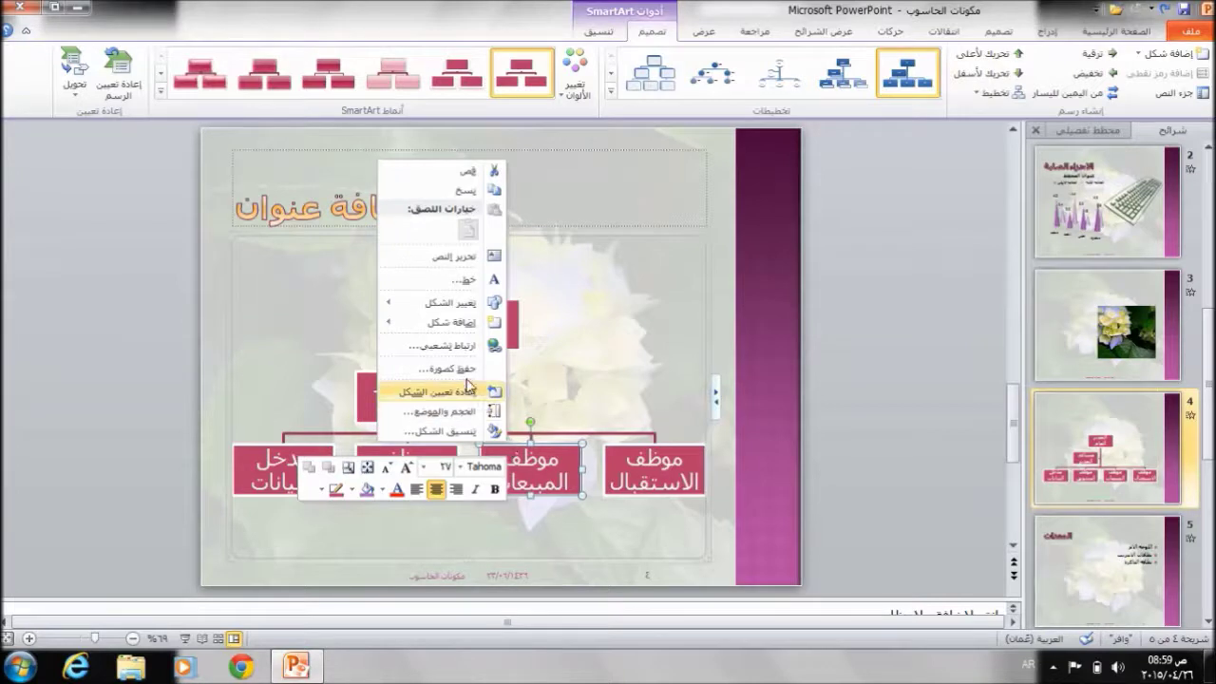
{"action": "mouse_move", "coordinate": [441, 322]}
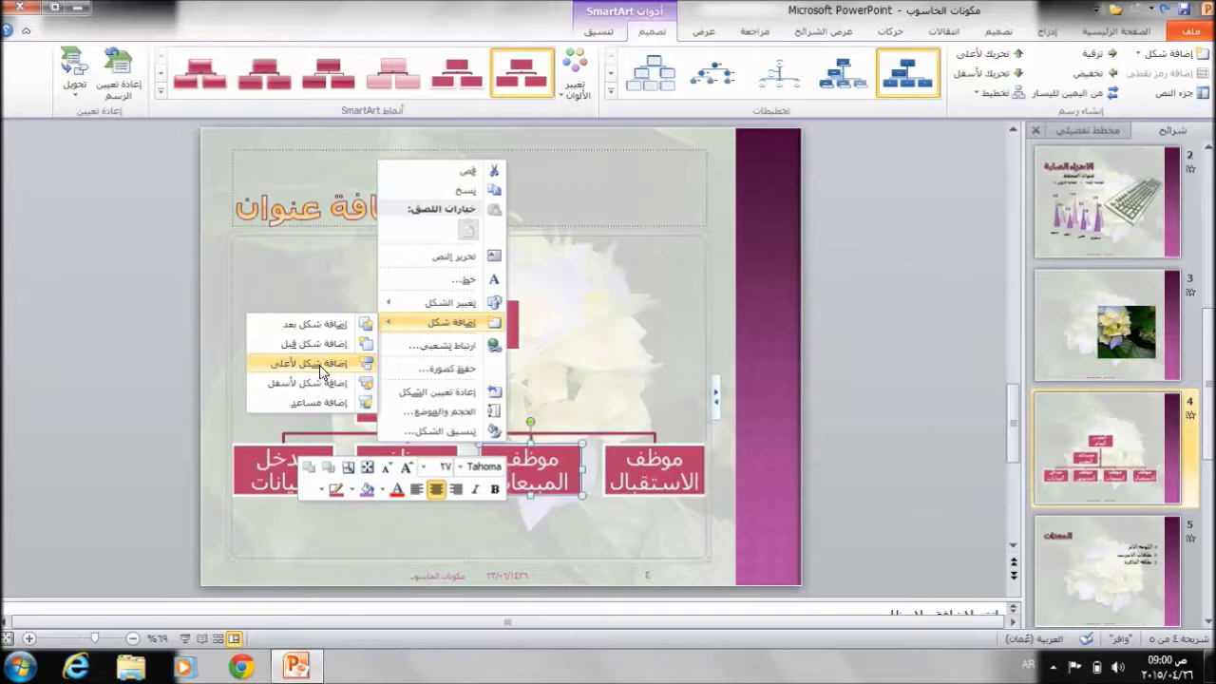
{"action": "left_click", "coordinate": [319, 365]}
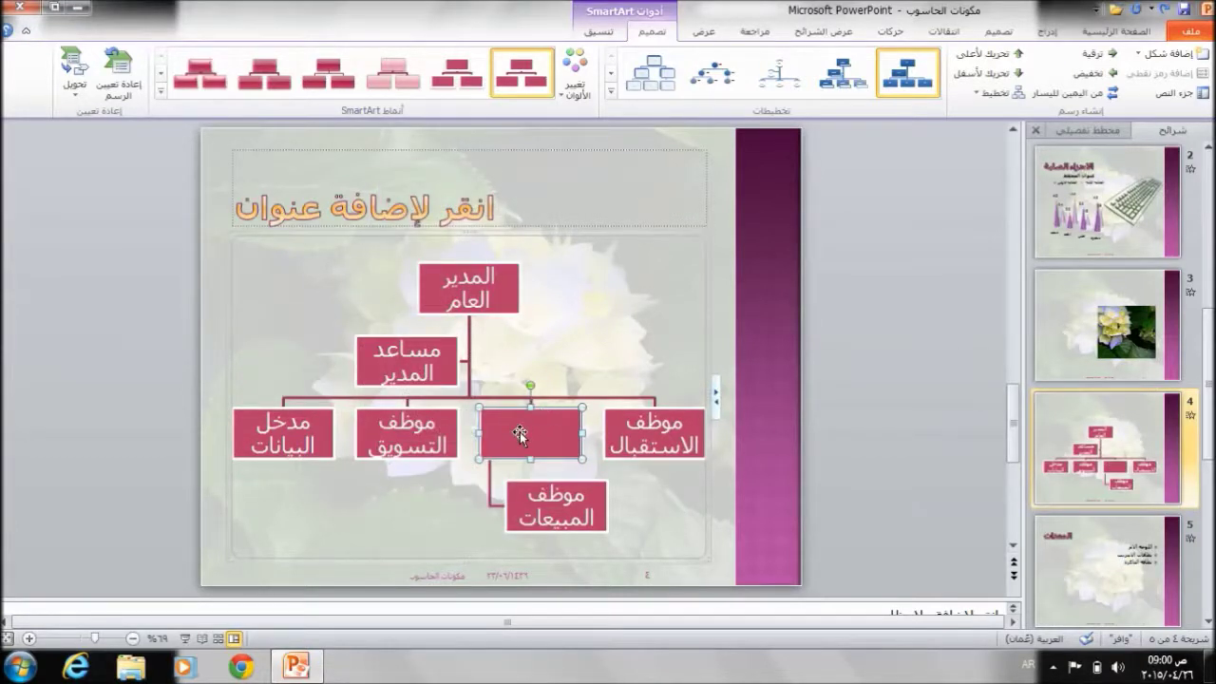
{"action": "left_click", "coordinate": [530, 491]}
{"action": "left_click", "coordinate": [520, 430]}
{"action": "type", "text": "مدير المبيعات"}
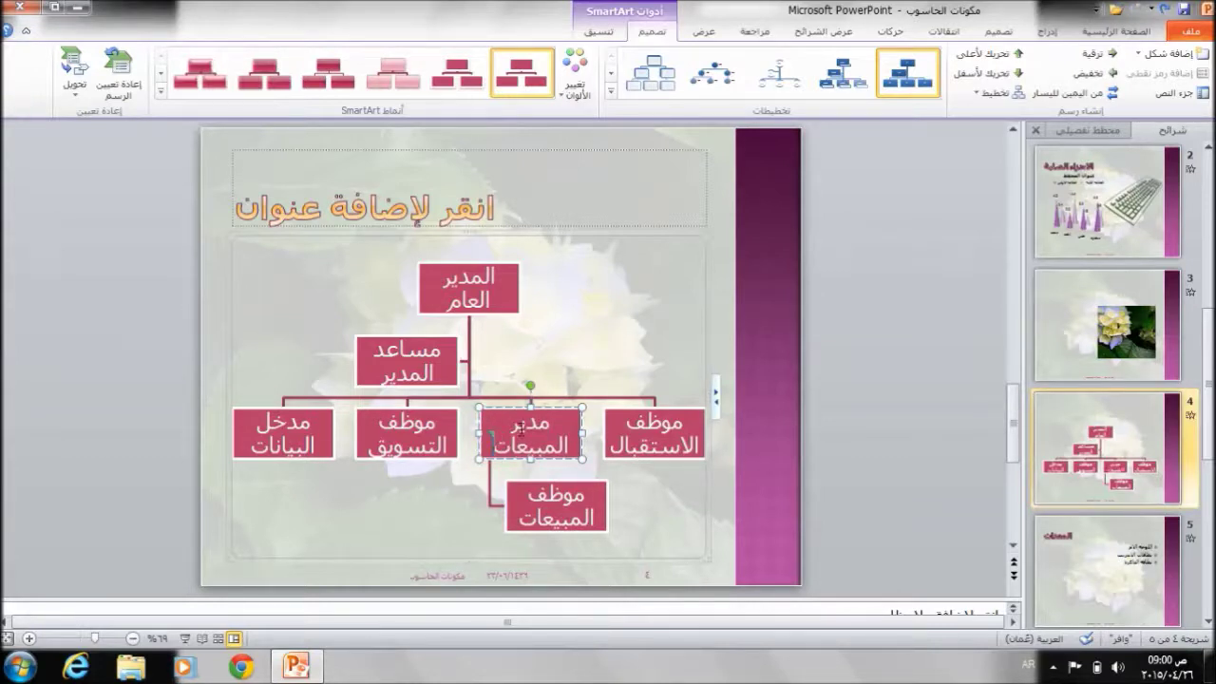
Step: Add a مدير التسويق box above موظف التسويق
{"action": "left_click", "coordinate": [446, 415]}
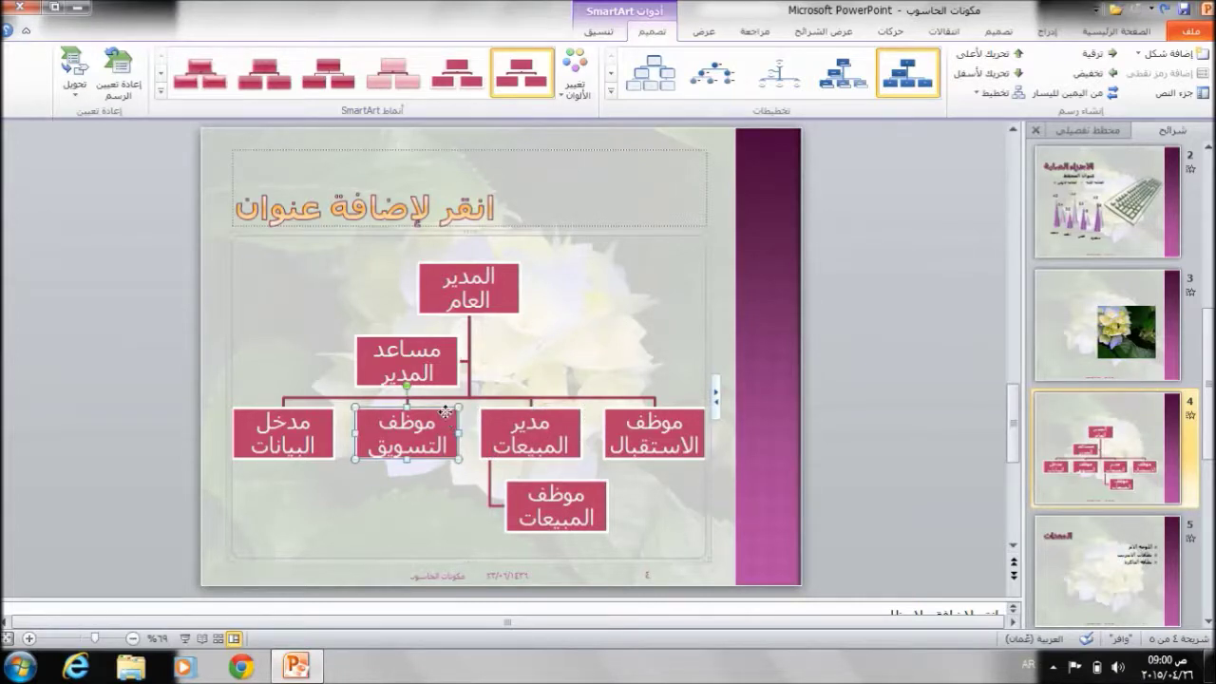
{"action": "right_click", "coordinate": [448, 418]}
{"action": "mouse_move", "coordinate": [373, 293]}
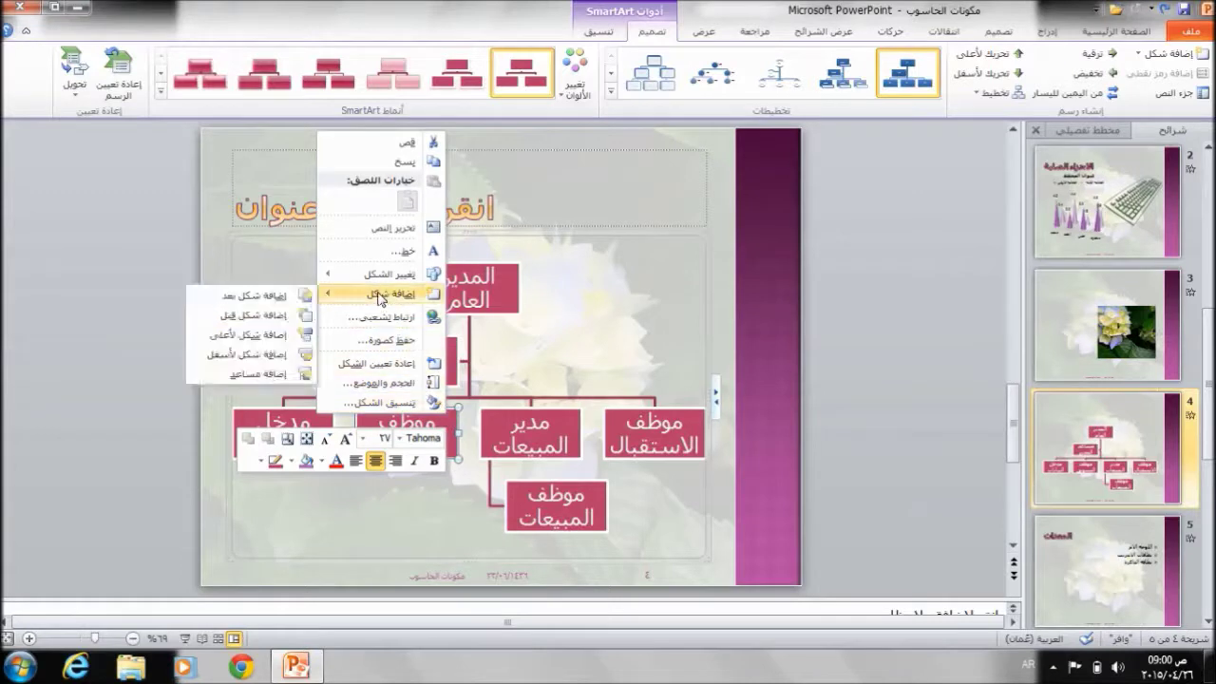
{"action": "left_click", "coordinate": [268, 336]}
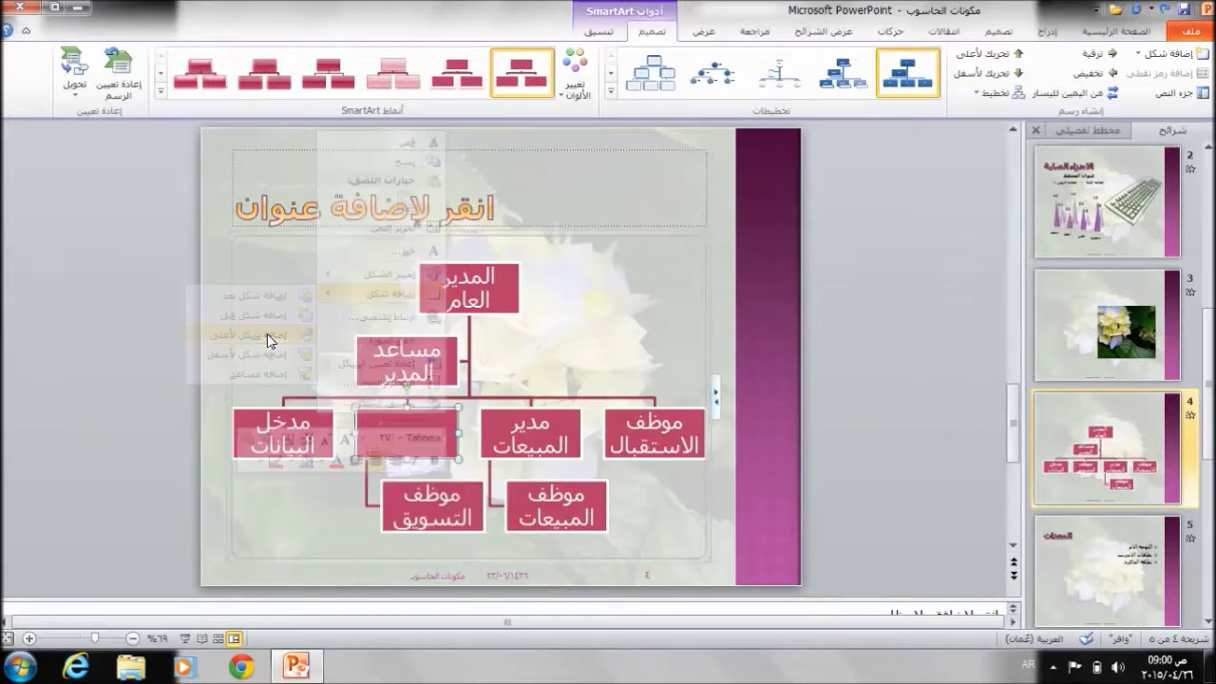
{"action": "type", "text": "مدير التسوي"}
{"action": "type", "text": "ق"}
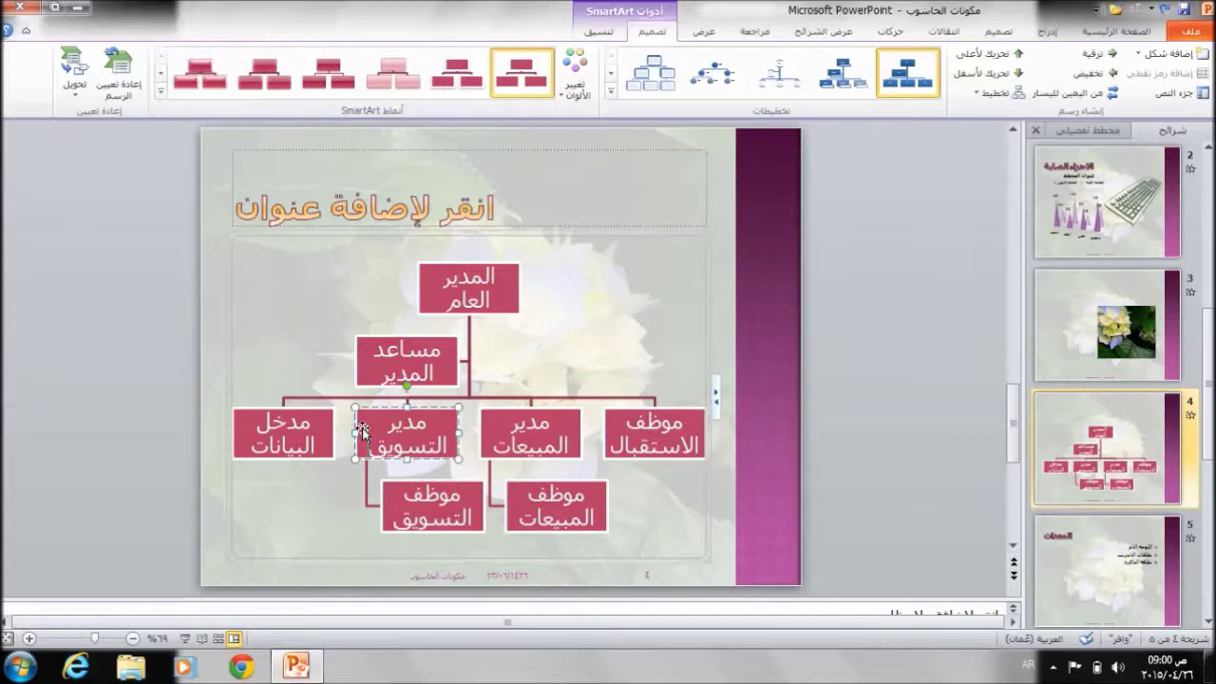
Step: Delete the موظف الاستقبال box from the org chart
{"action": "left_click", "coordinate": [665, 411]}
{"action": "left_click", "coordinate": [667, 411]}
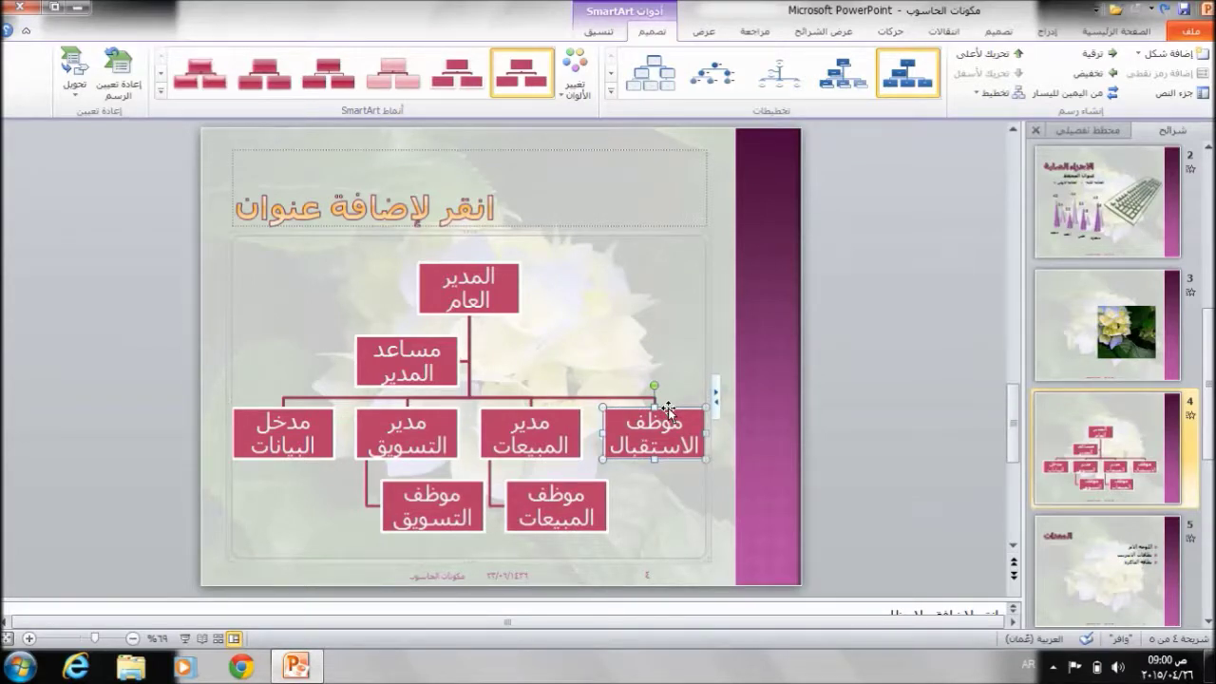
{"action": "key", "text": "Delete"}
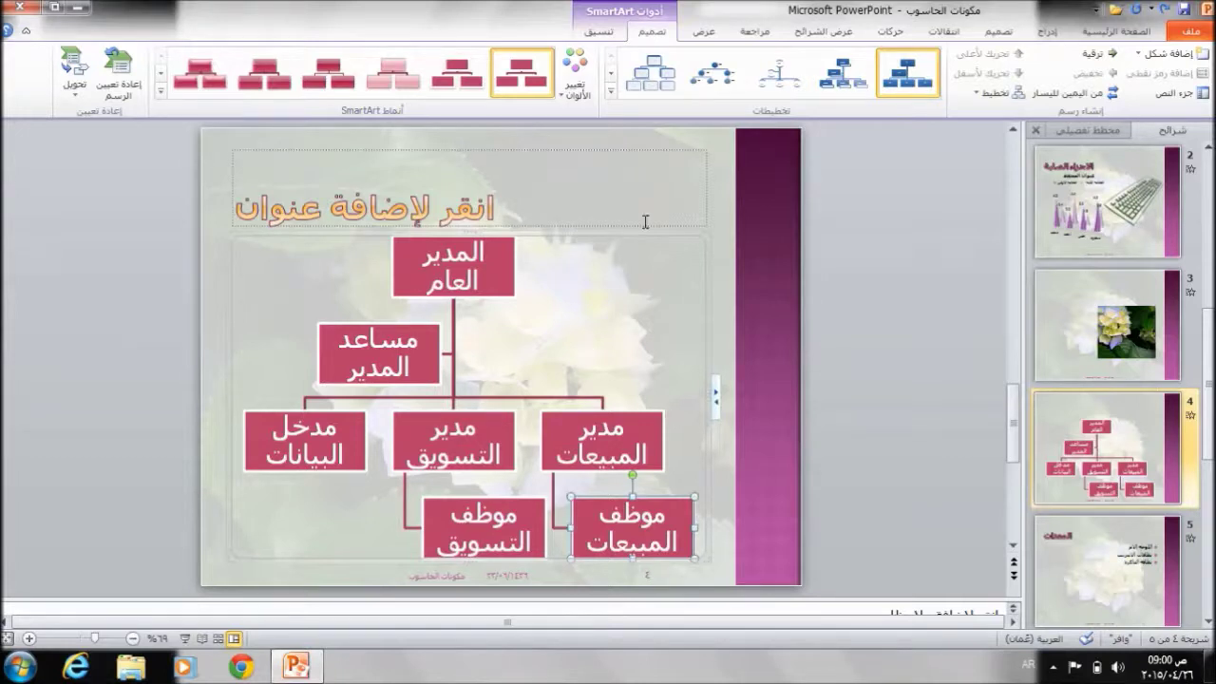
Step: Apply the Half Circle Organization Chart layout and try a colourful orange colour scheme
{"action": "left_click", "coordinate": [611, 90]}
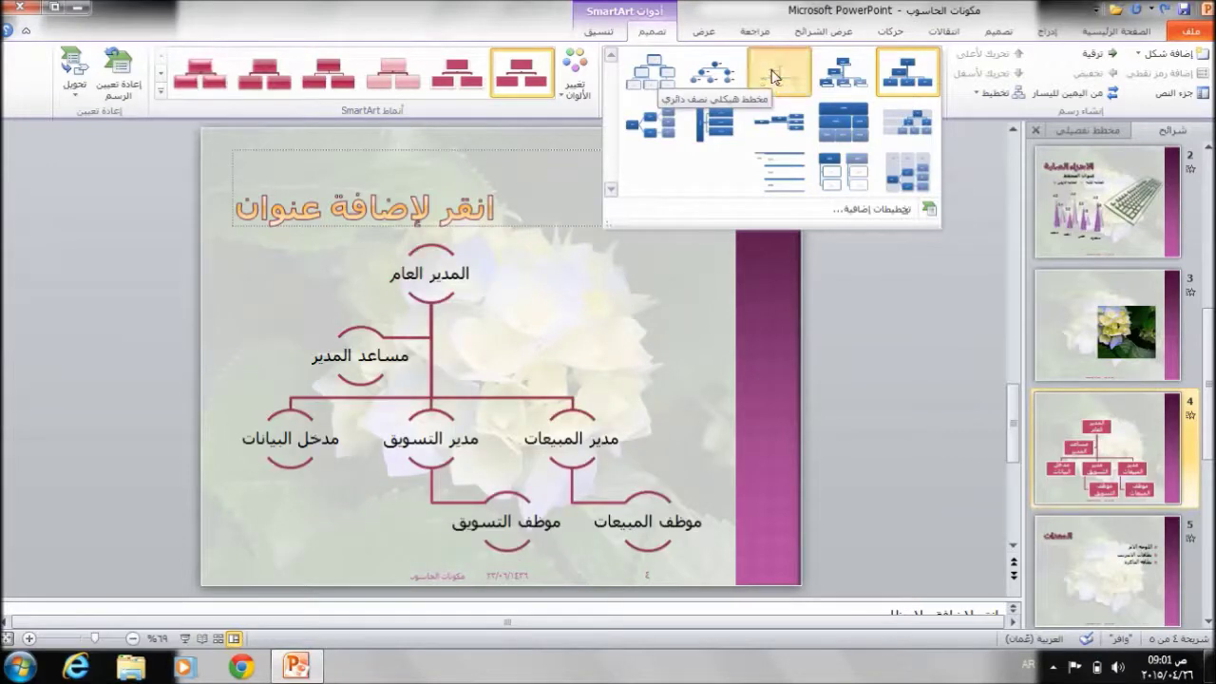
{"action": "left_click", "coordinate": [772, 76]}
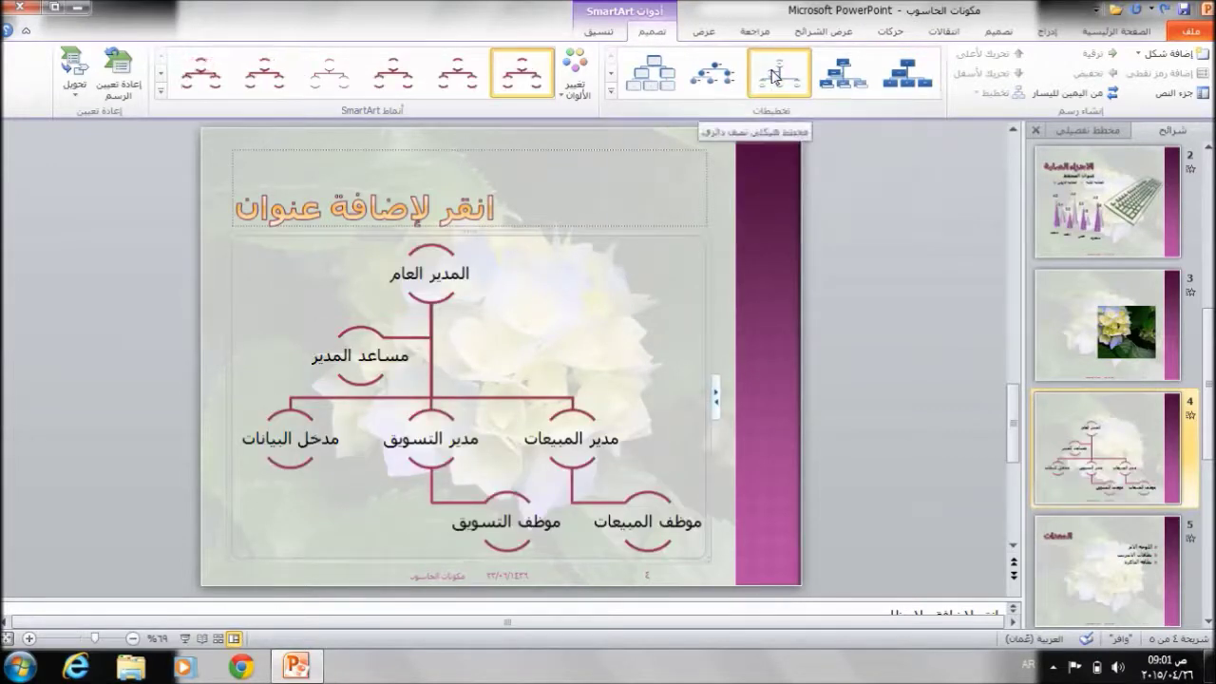
{"action": "left_click", "coordinate": [572, 95]}
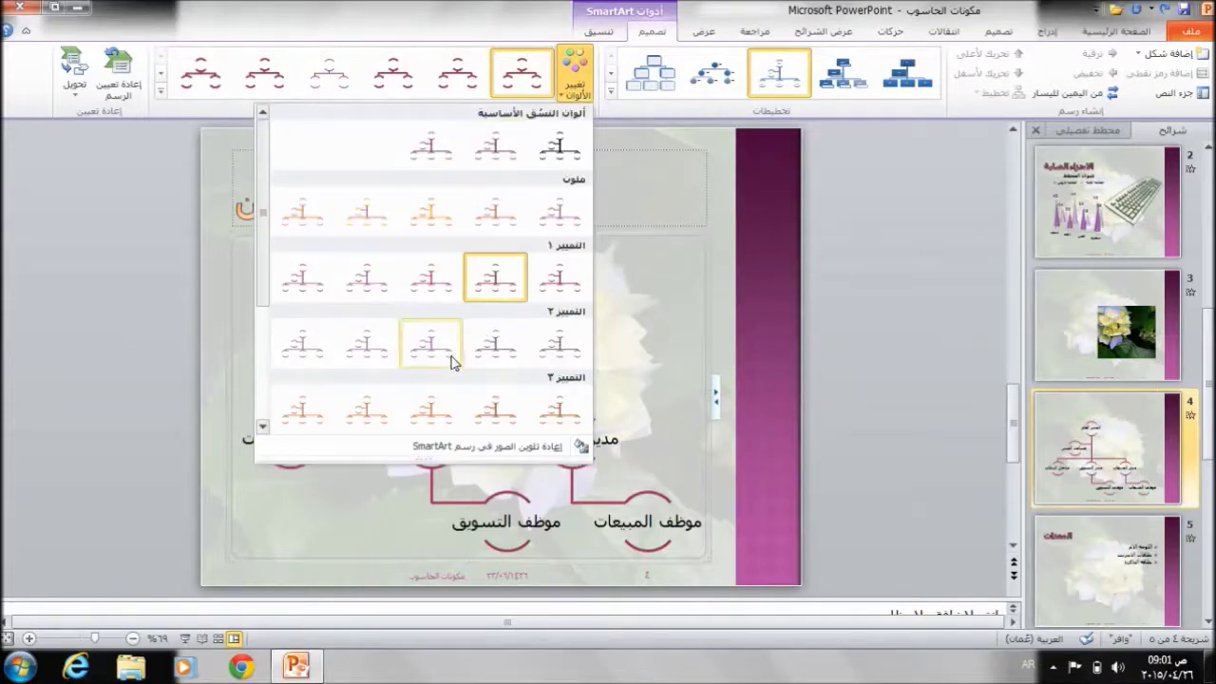
{"action": "left_click", "coordinate": [366, 231]}
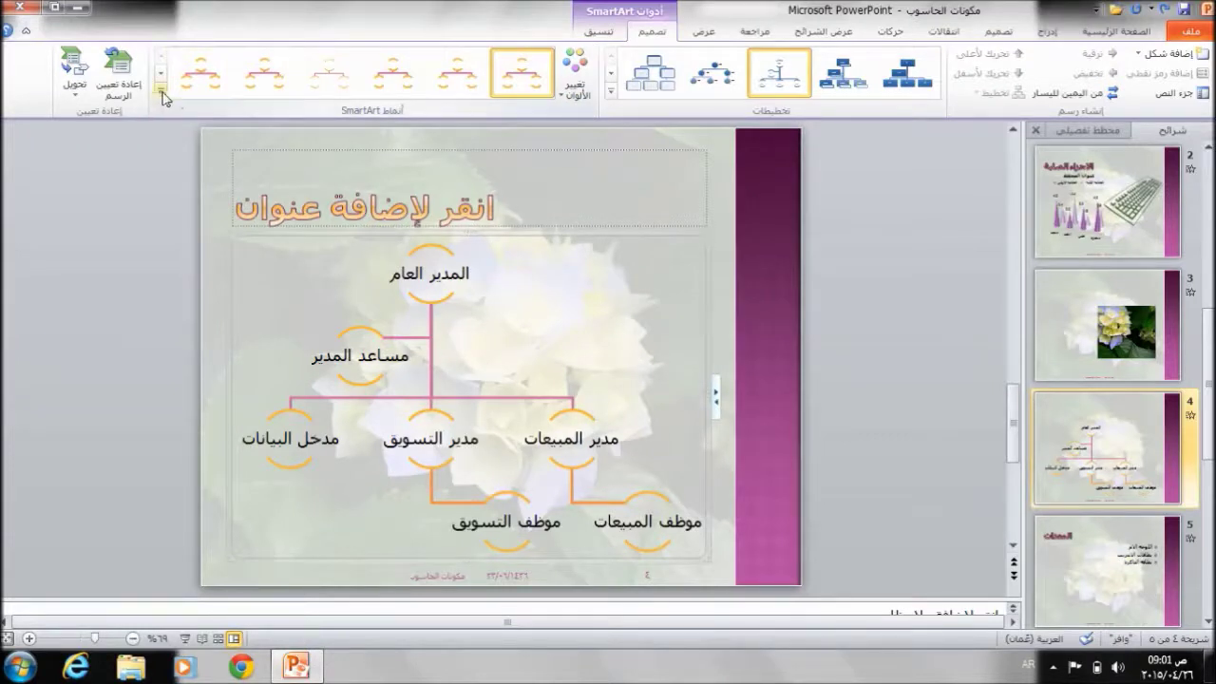
Step: Try a 3-D SmartArt style, then reset the graphic to its plain default look
{"action": "left_click", "coordinate": [161, 95]}
{"action": "left_click", "coordinate": [386, 224]}
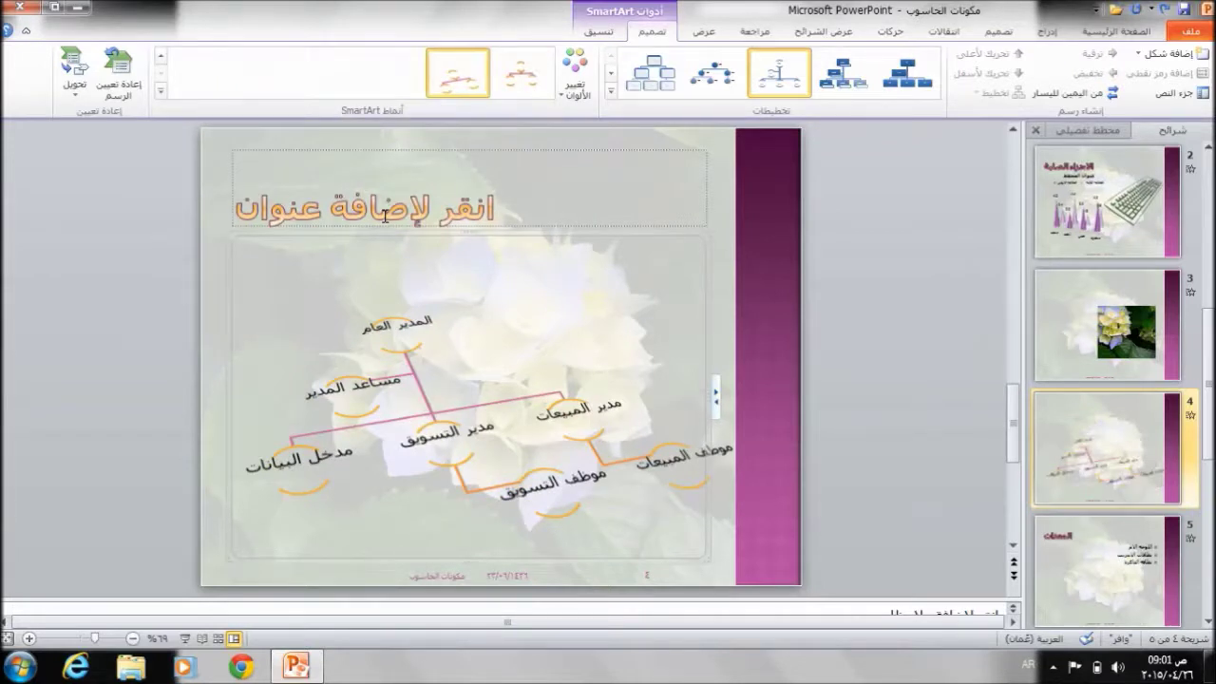
{"action": "left_click", "coordinate": [120, 88]}
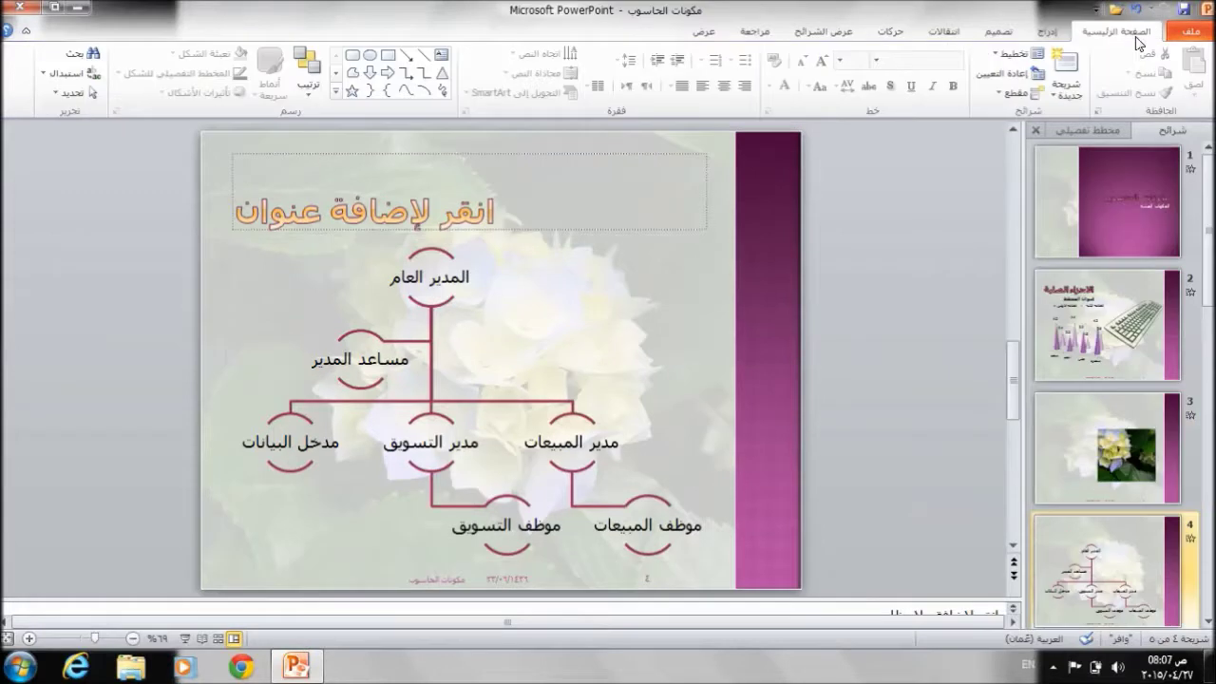
{"action": "left_click", "coordinate": [1046, 34]}
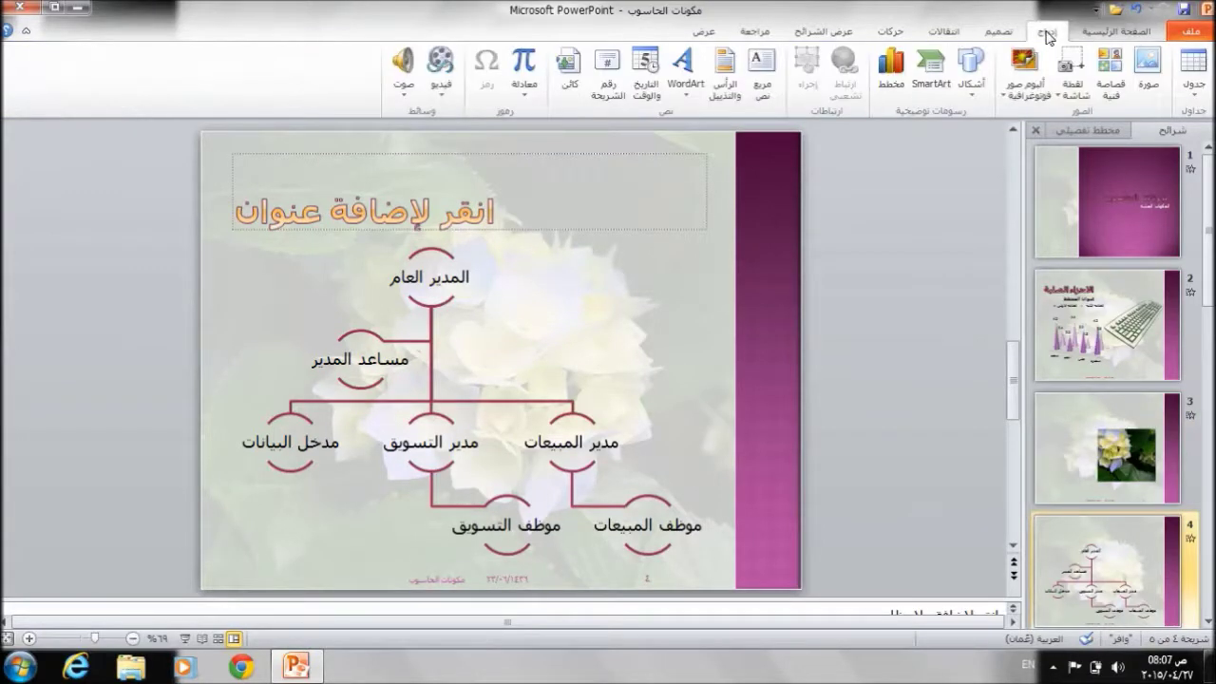
{"action": "left_click", "coordinate": [687, 92]}
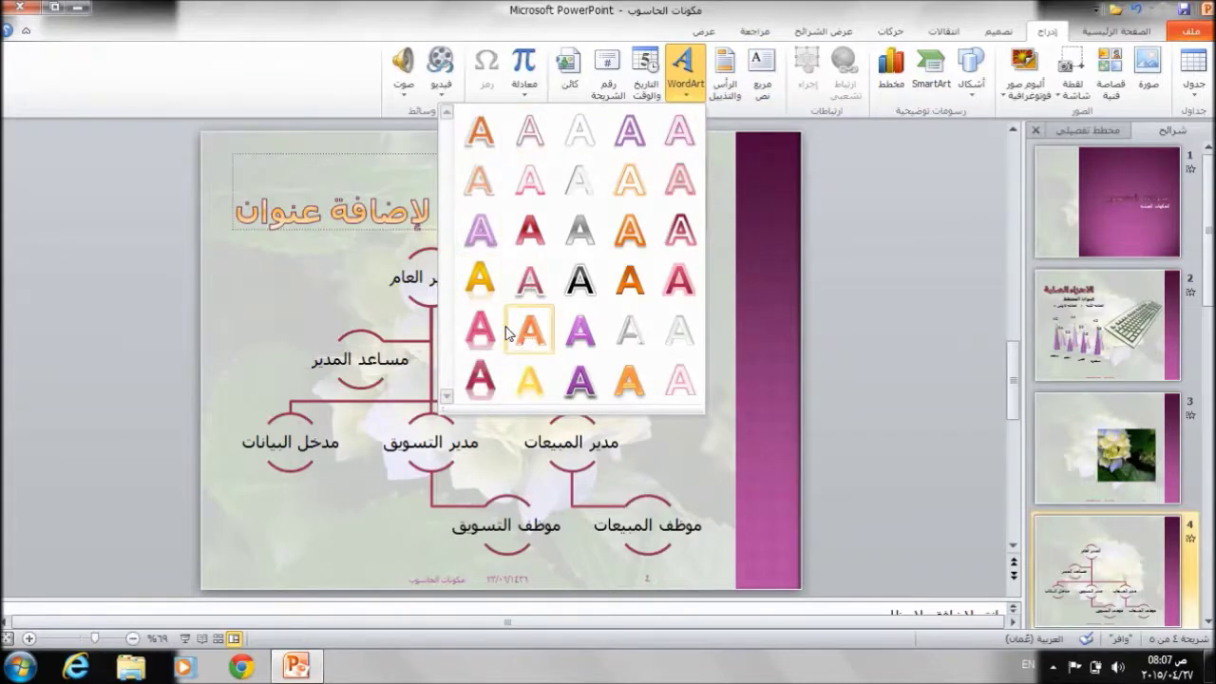
{"action": "left_click", "coordinate": [480, 278]}
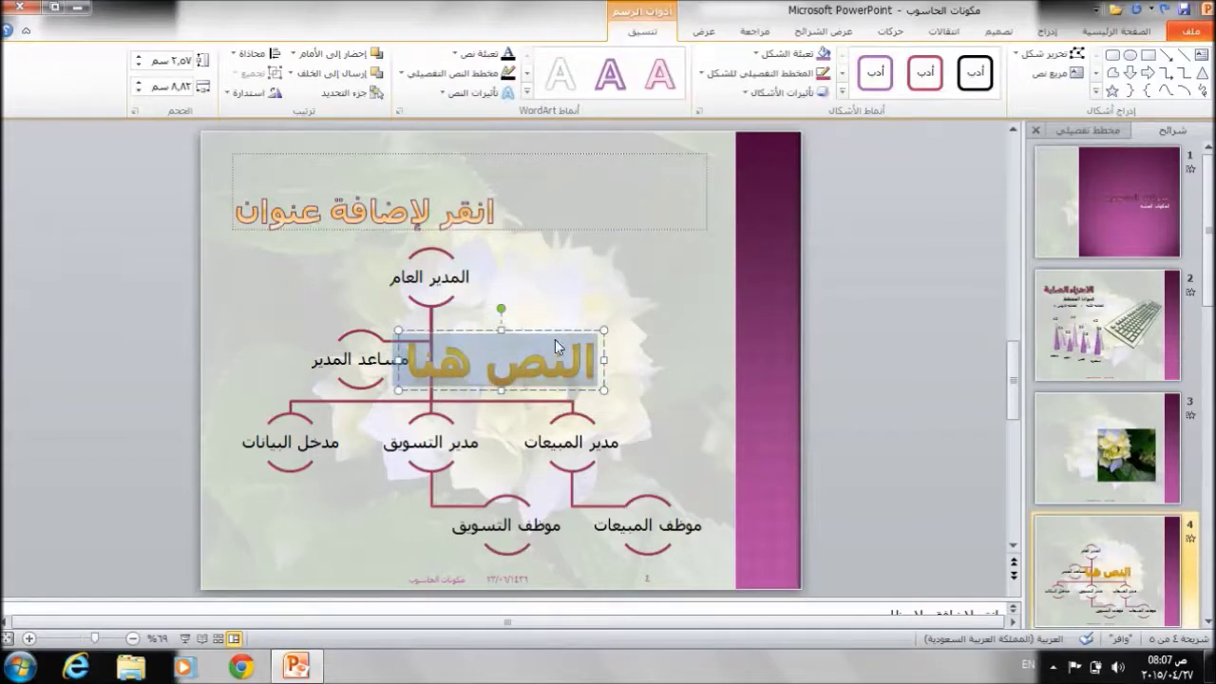
{"action": "left_click_drag", "start_coordinate": [550, 330], "coordinate": [457, 169]}
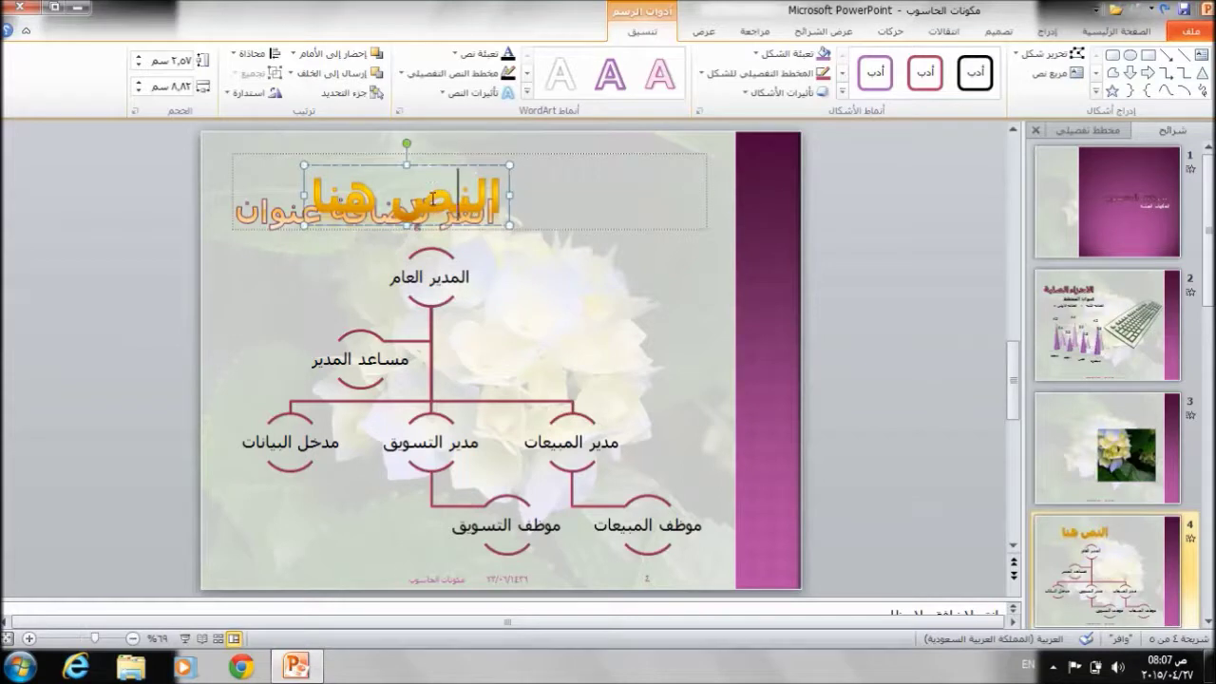
{"action": "left_click", "coordinate": [313, 185]}
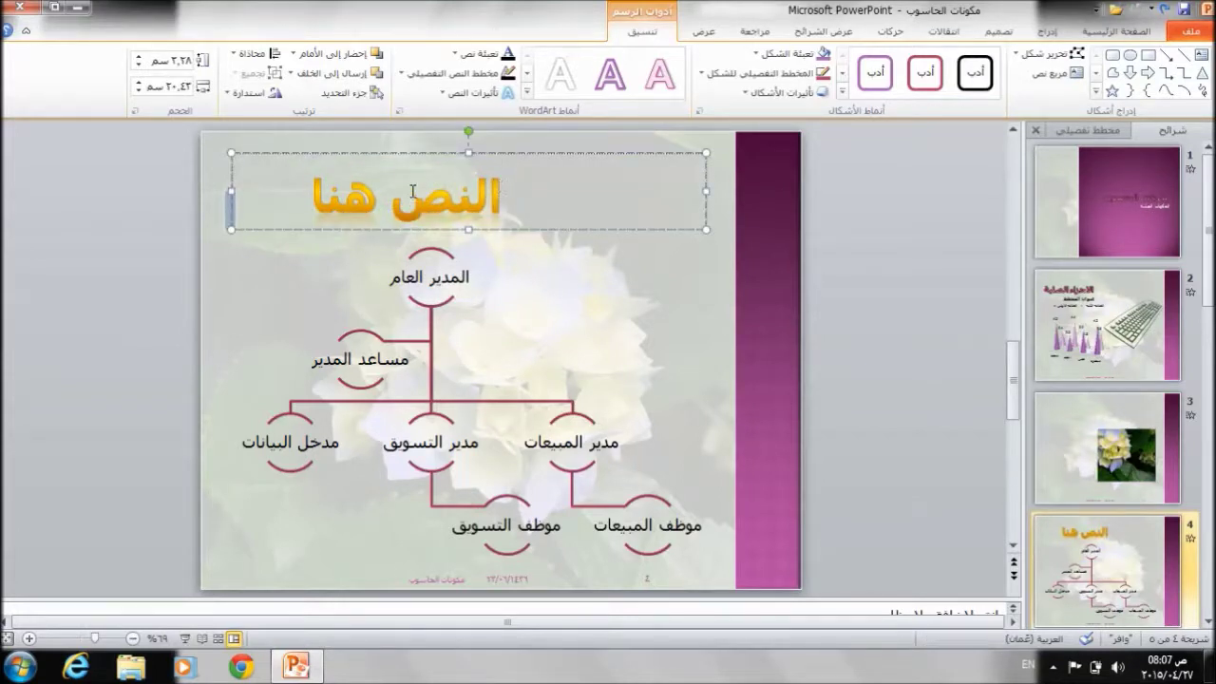
{"action": "left_click", "coordinate": [361, 196]}
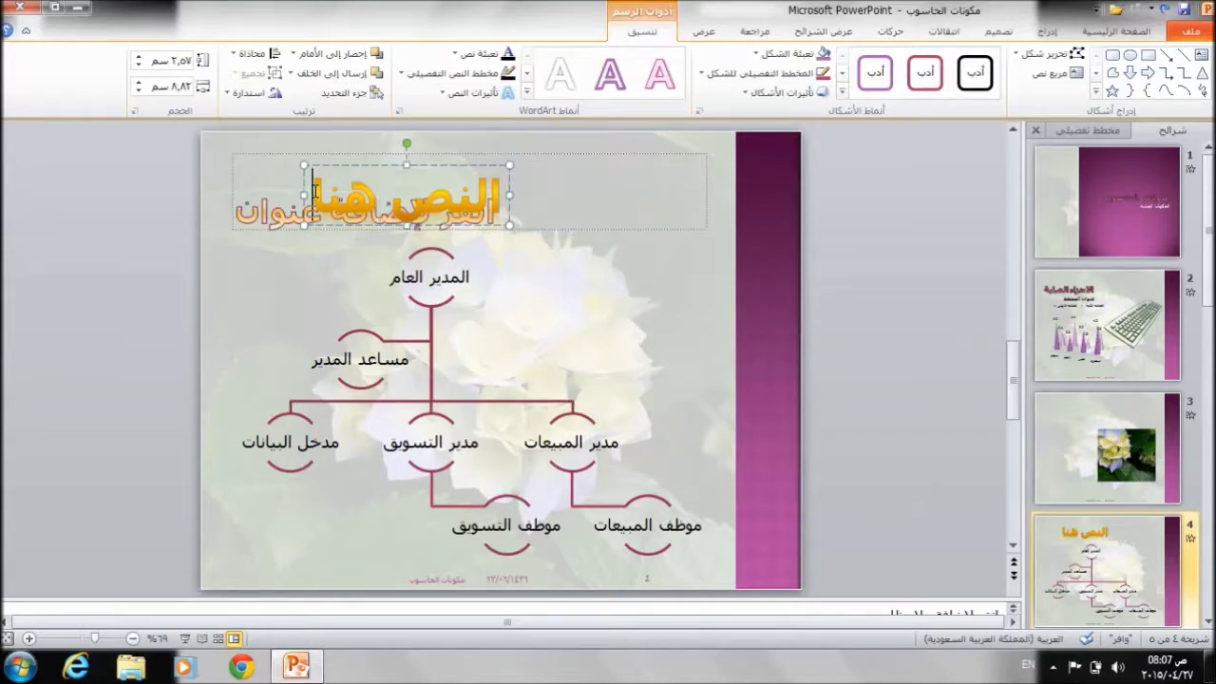
{"action": "left_click_drag", "start_coordinate": [316, 195], "coordinate": [462, 192]}
{"action": "key", "text": "Delete"}
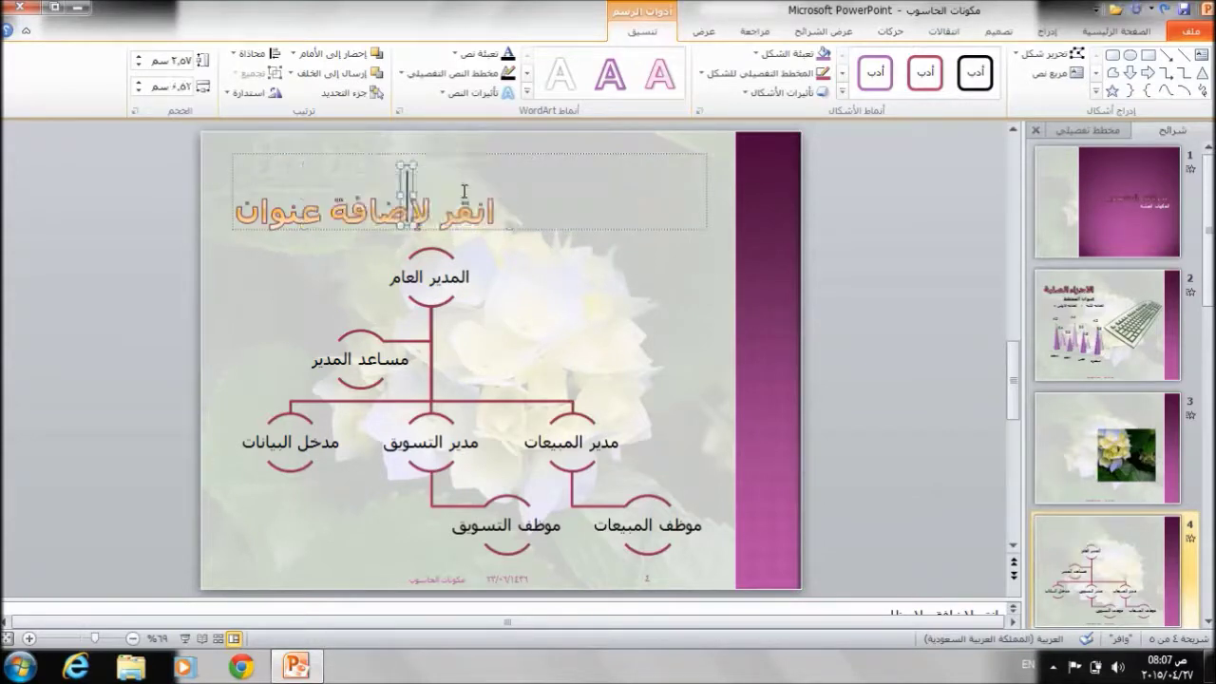
{"action": "type", "text": "HGLOO"}
{"action": "key", "text": "BackSpace"}
{"action": "key", "text": "BackSpace"}
{"action": "key", "text": "BackSpace"}
{"action": "key", "text": "alt+shift"}
{"action": "type", "text": "المخطط الهيلكلي للشركة"}
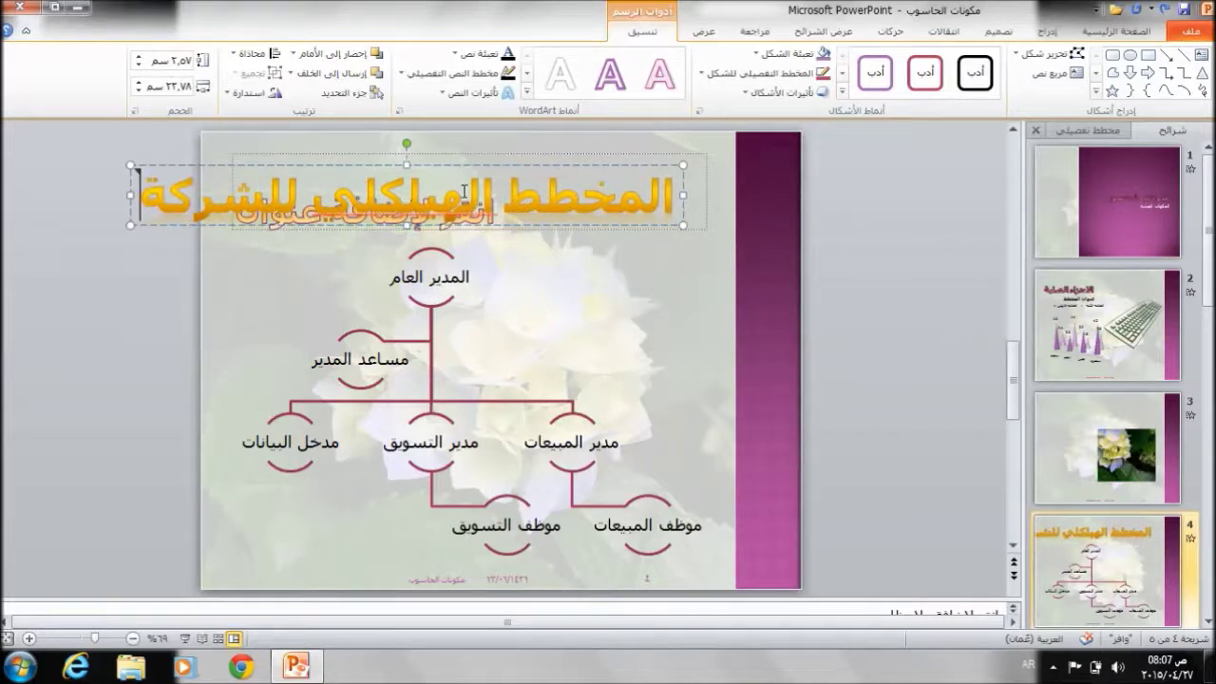
{"action": "left_click_drag", "start_coordinate": [407, 226], "coordinate": [406, 278]}
{"action": "key", "text": "ctrl+z"}
{"action": "left_click_drag", "start_coordinate": [567, 163], "coordinate": [641, 159]}
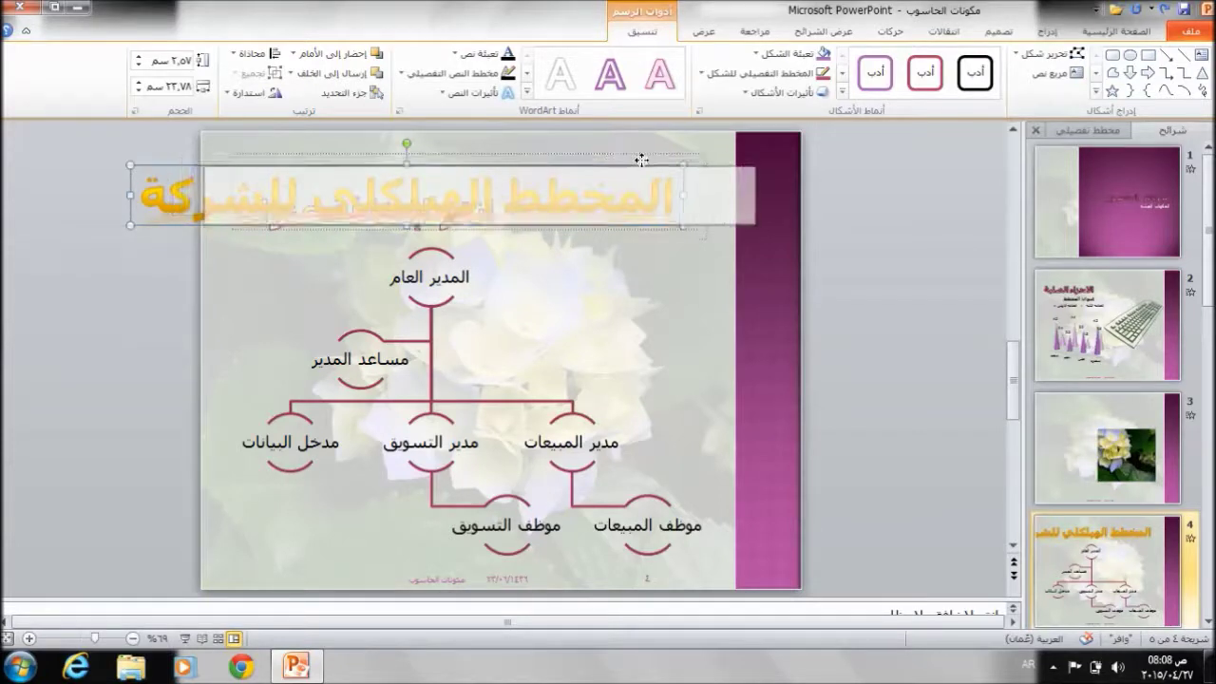
{"action": "left_click_drag", "start_coordinate": [641, 159], "coordinate": [643, 161]}
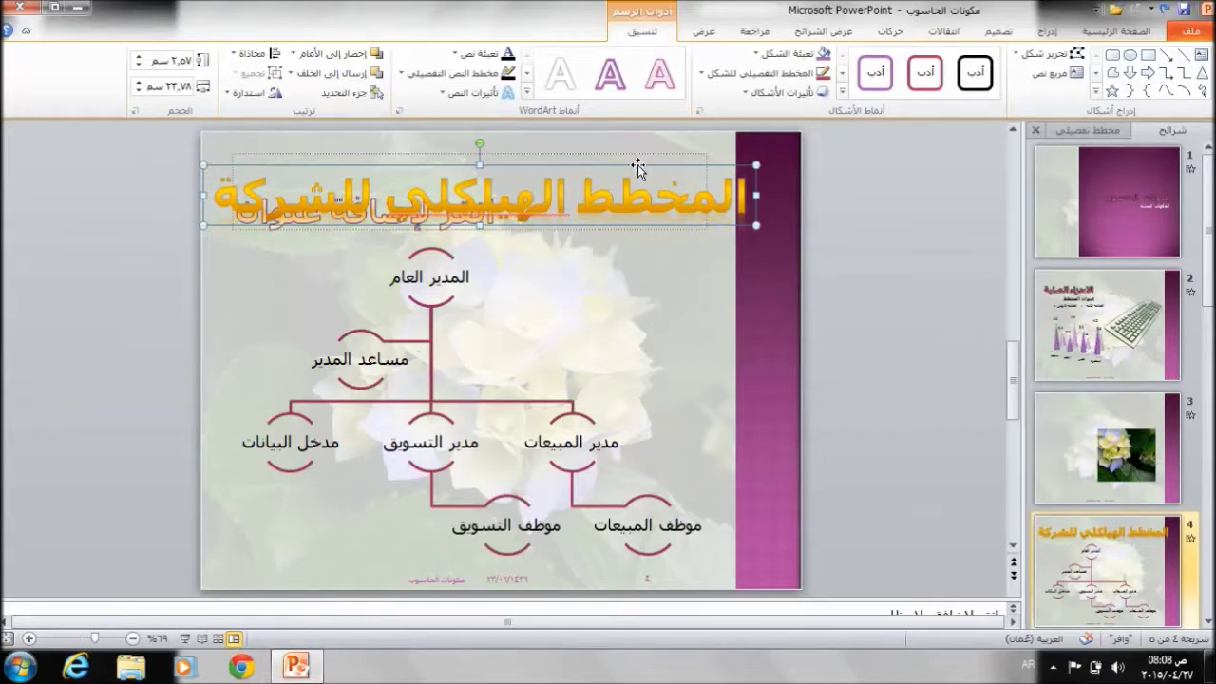
{"action": "key", "text": "Delete"}
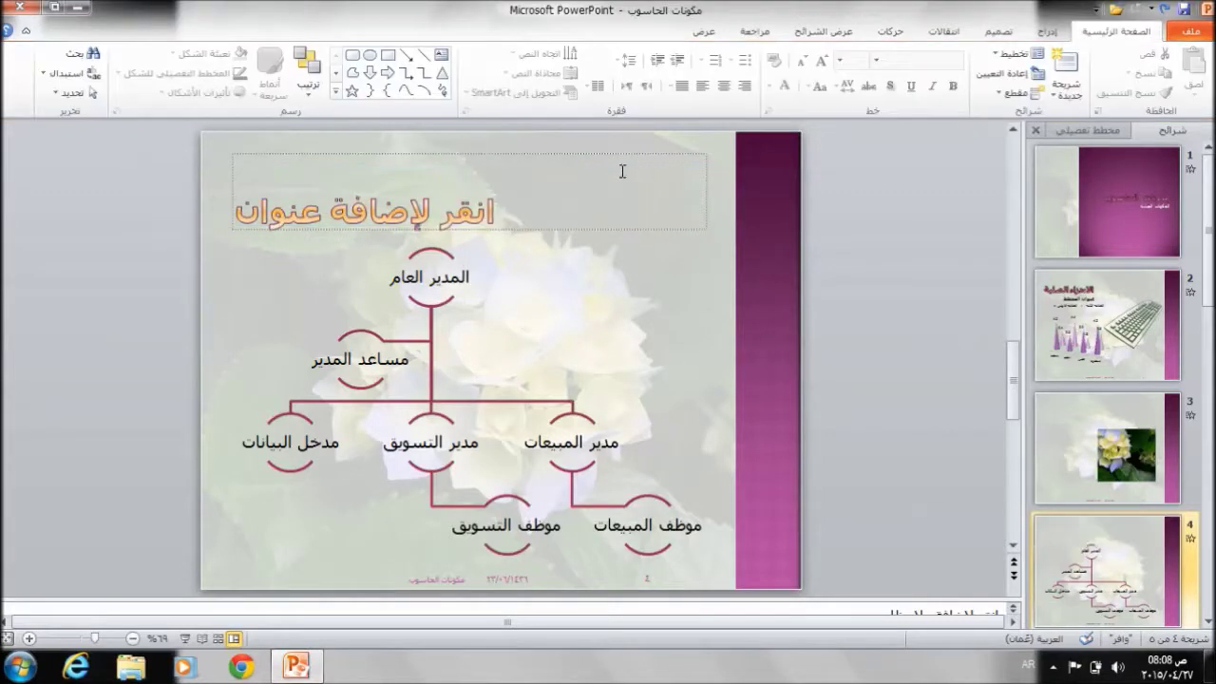
Step: Type the slide title المخطط الهيكلي للشركة
{"action": "left_click", "coordinate": [452, 220]}
{"action": "type", "text": "المخ"}
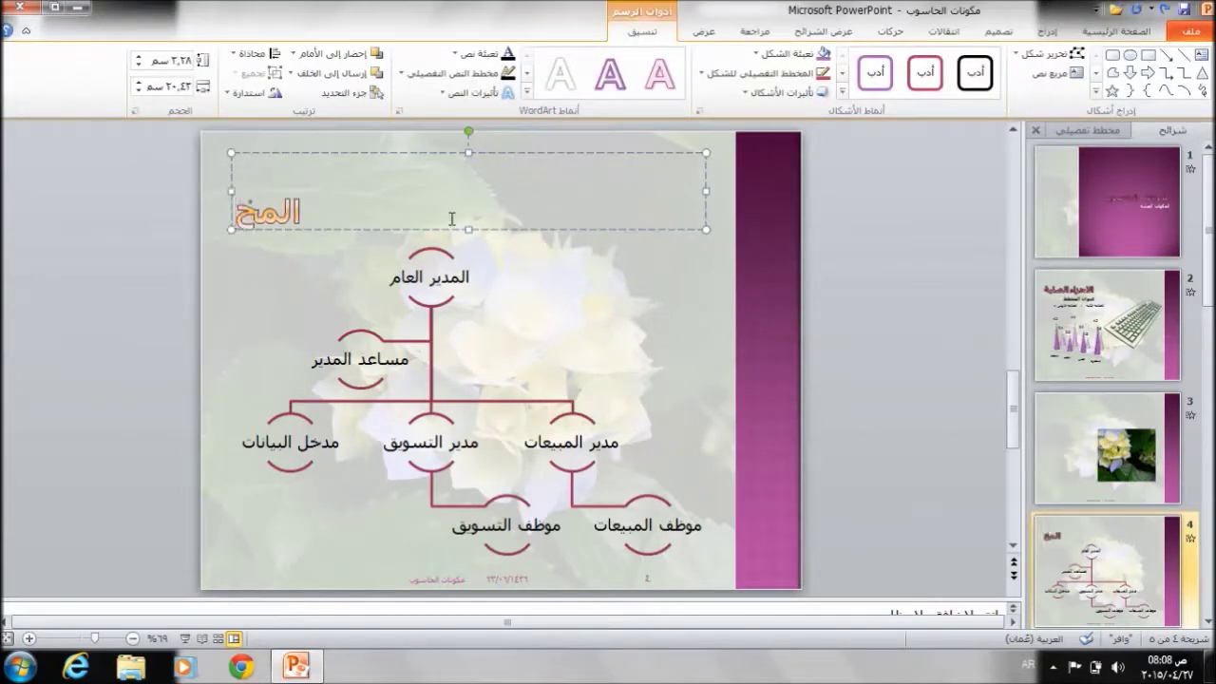
{"action": "type", "text": "طط ال"}
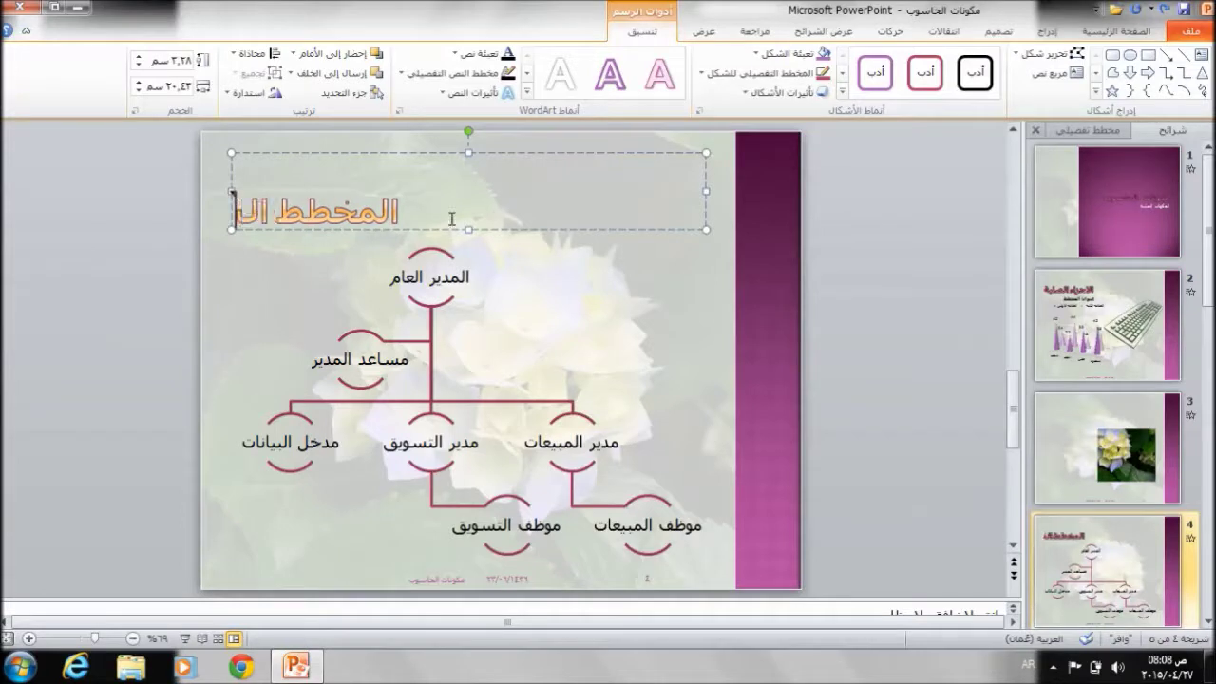
{"action": "type", "text": "هيكلي للشركة"}
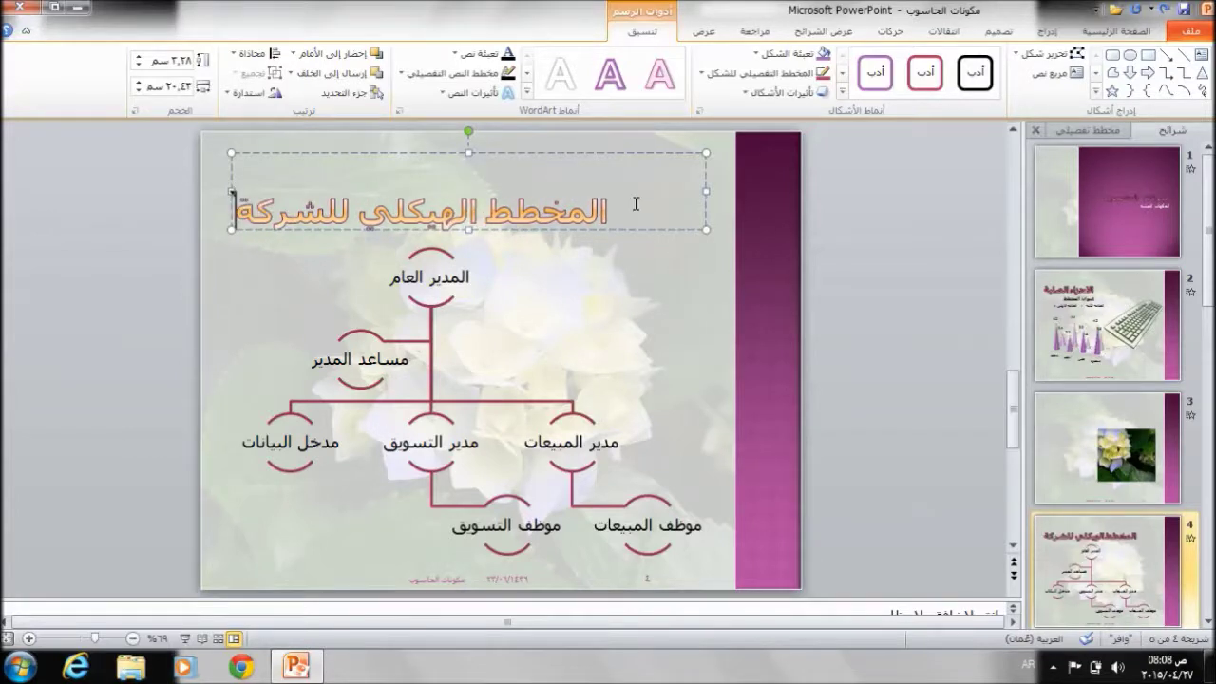
Step: Apply a purple WordArt style to the whole title text
{"action": "left_click_drag", "start_coordinate": [619, 201], "coordinate": [292, 228]}
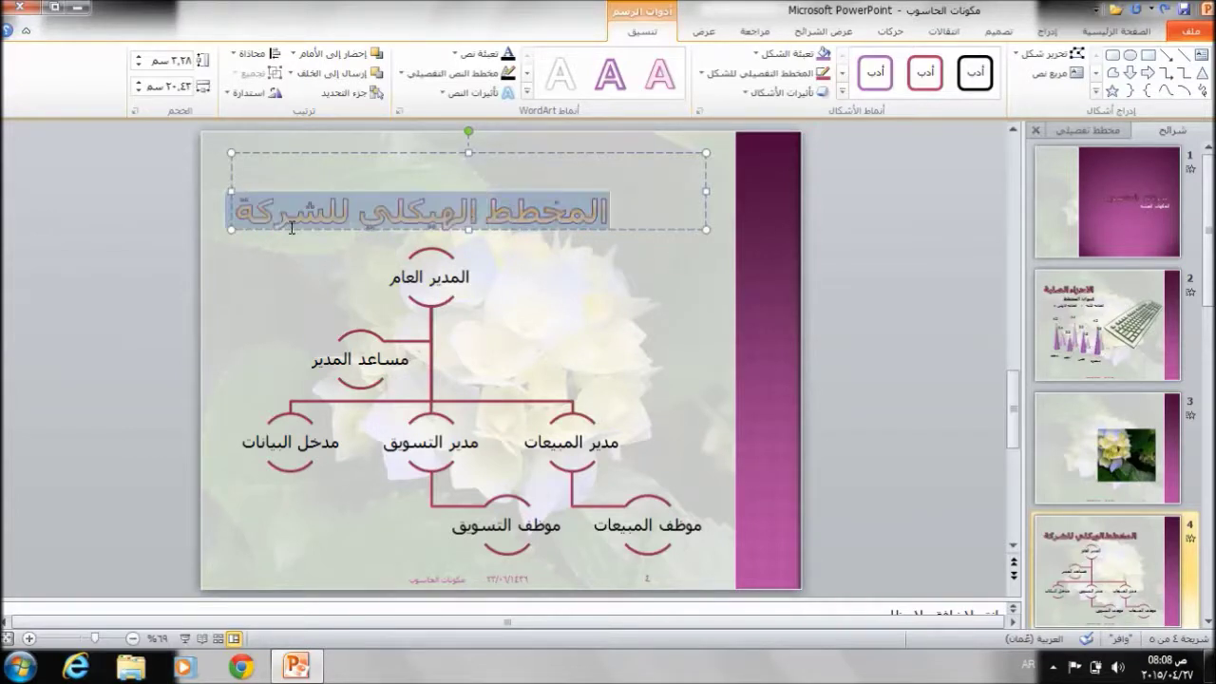
{"action": "left_click", "coordinate": [528, 95]}
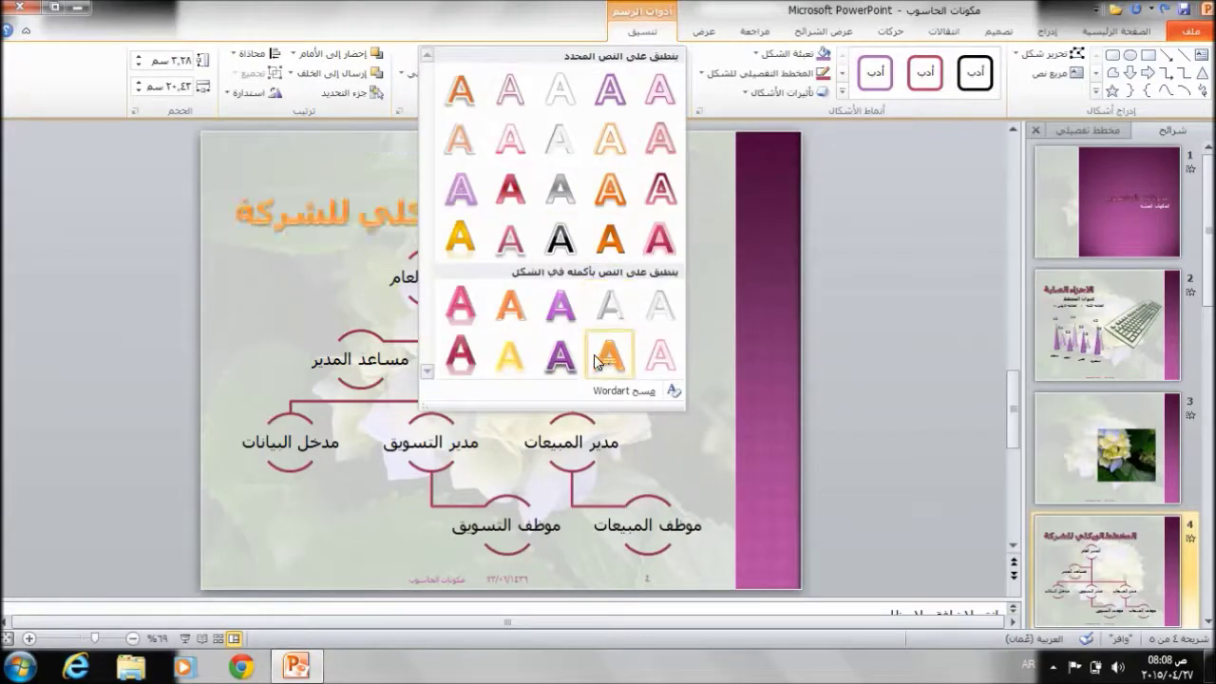
{"action": "left_click", "coordinate": [559, 359]}
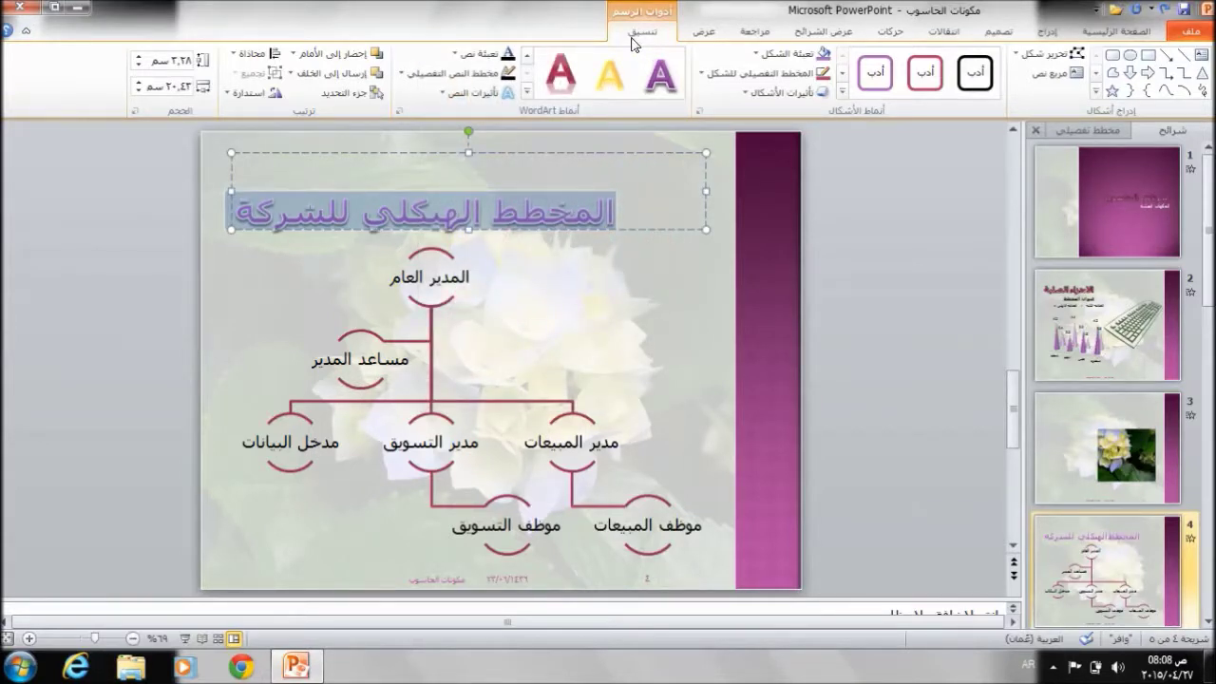
{"action": "left_click", "coordinate": [1046, 31]}
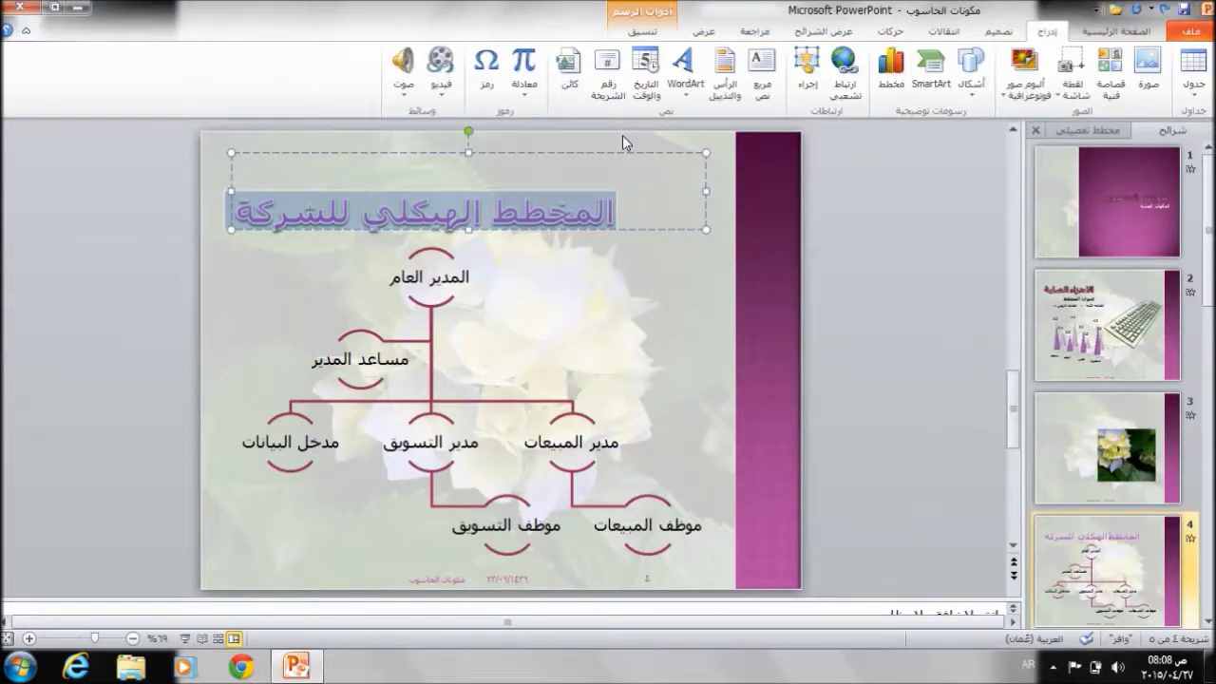
{"action": "left_click", "coordinate": [684, 298]}
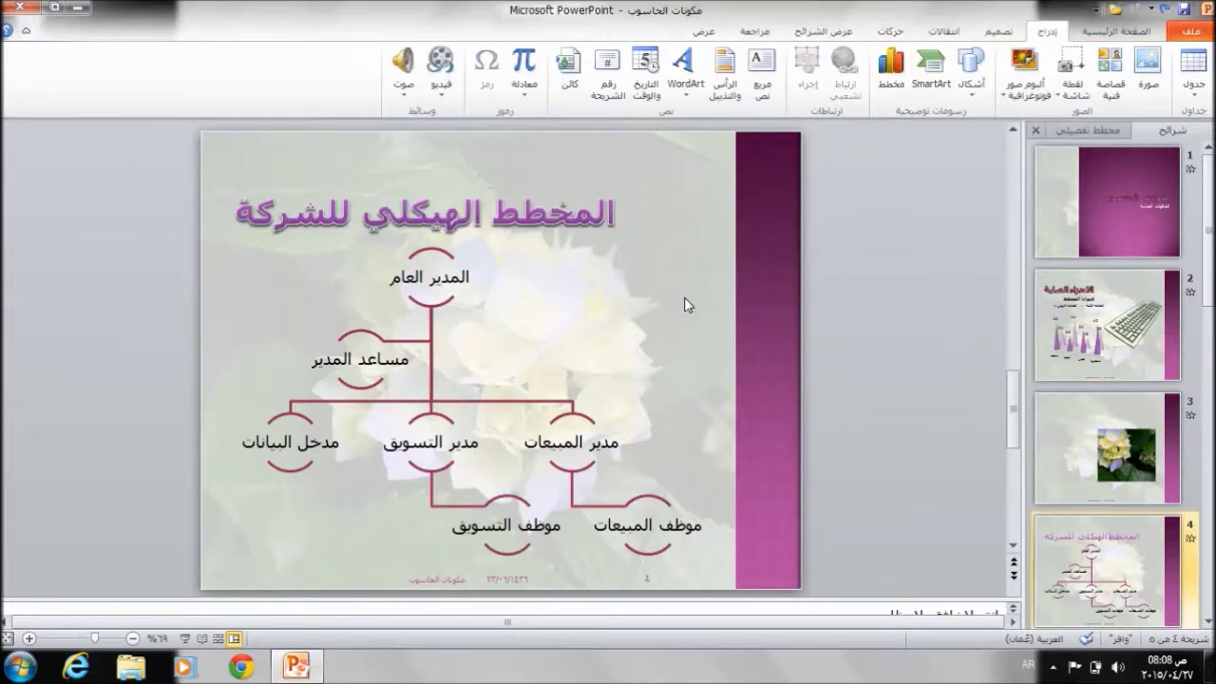
{"action": "left_click", "coordinate": [1208, 623]}
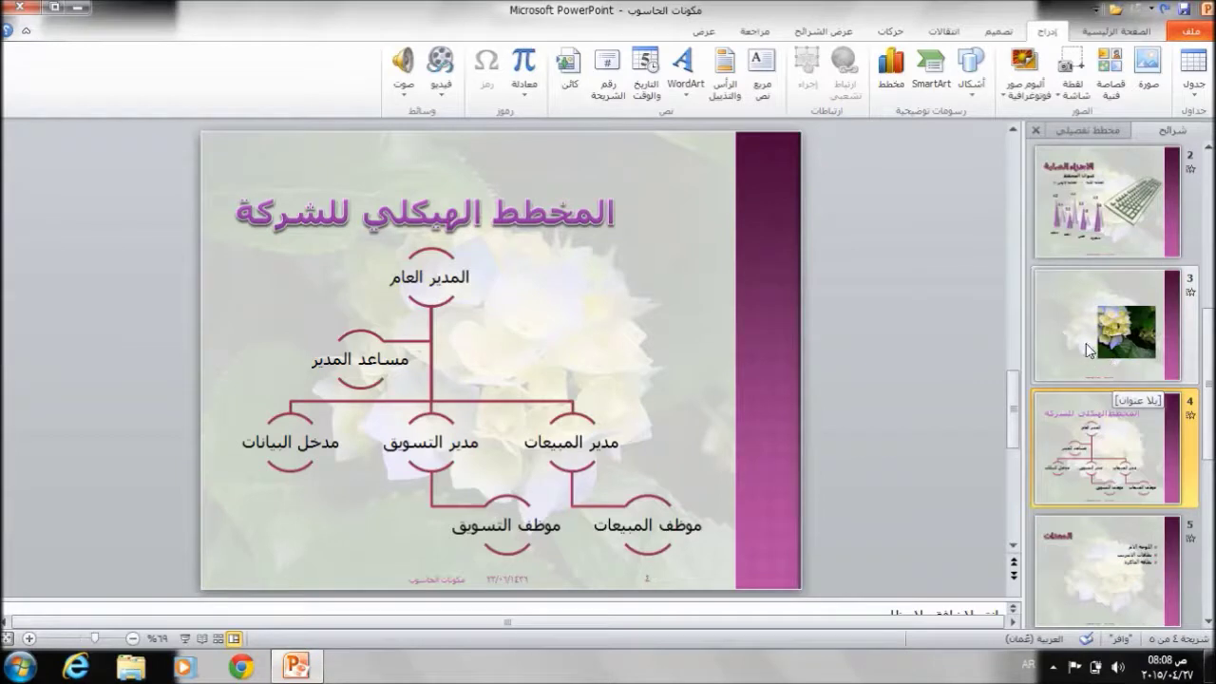
Step: Hide slide 4, the organization chart slide
{"action": "right_click", "coordinate": [1126, 458]}
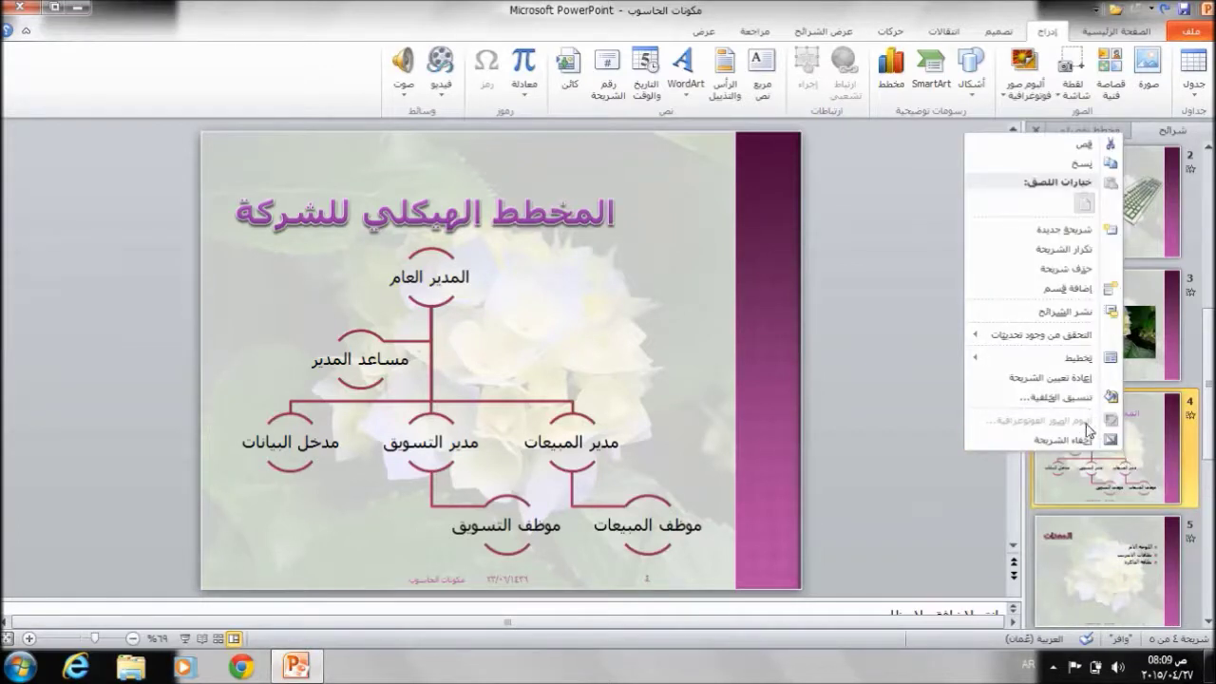
{"action": "left_click", "coordinate": [1082, 441]}
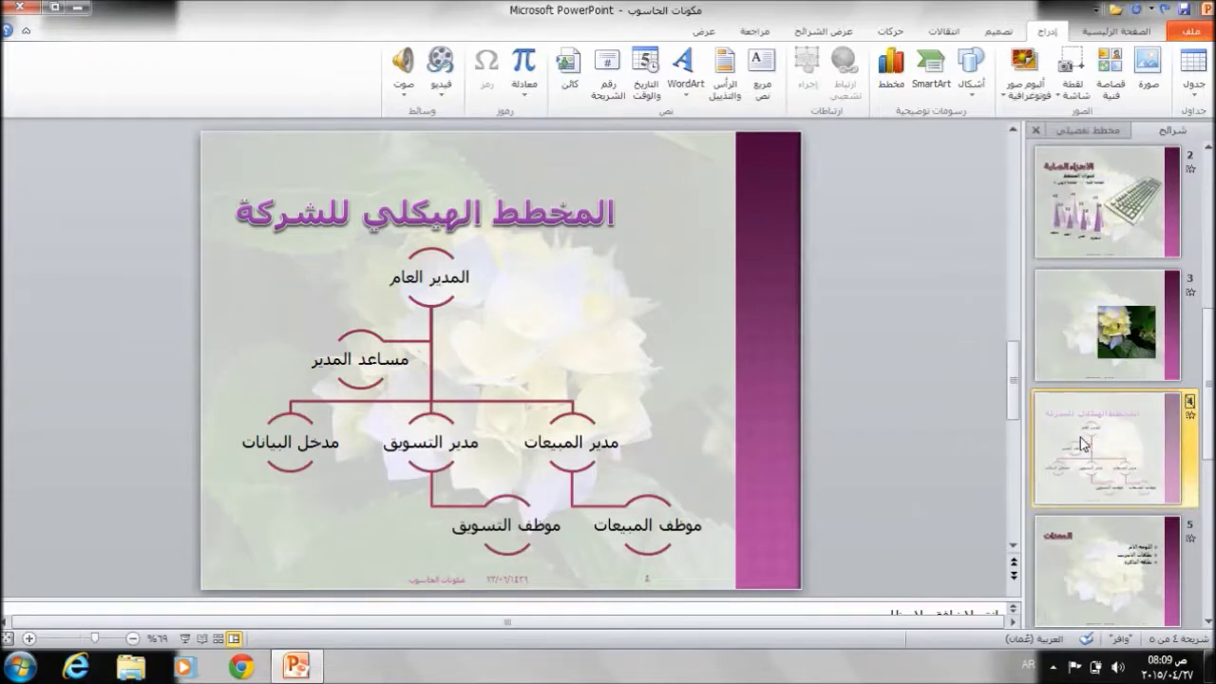
{"action": "left_click", "coordinate": [1138, 332]}
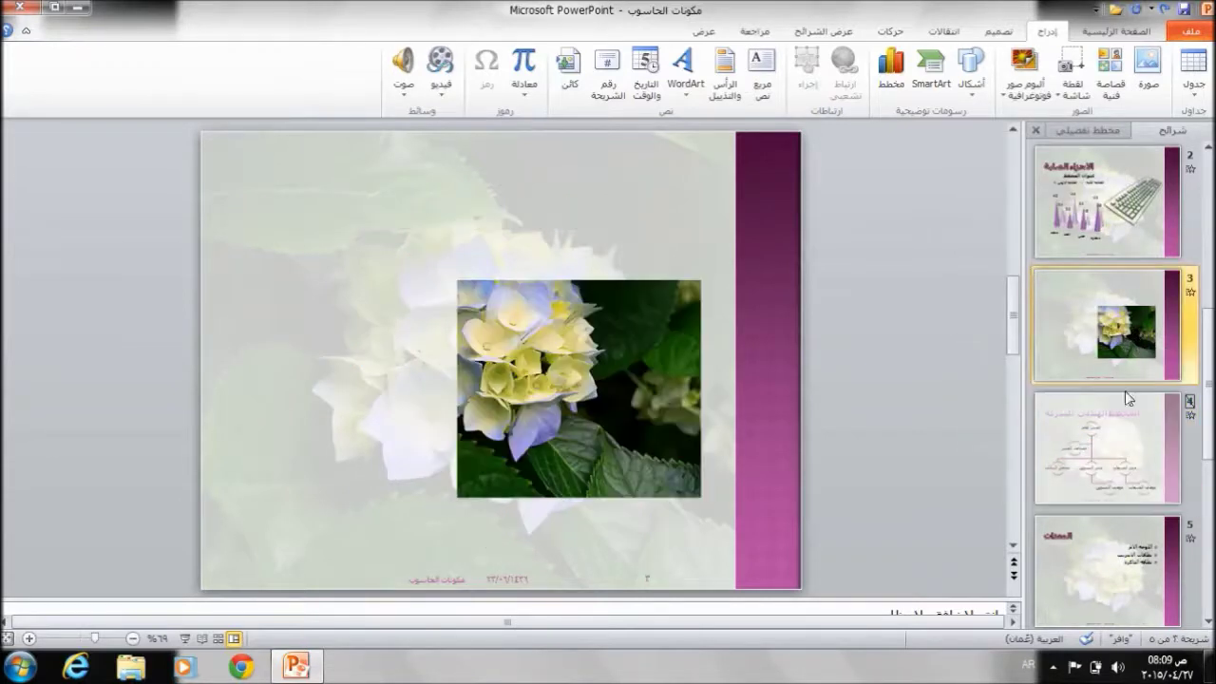
{"action": "left_click", "coordinate": [1124, 397]}
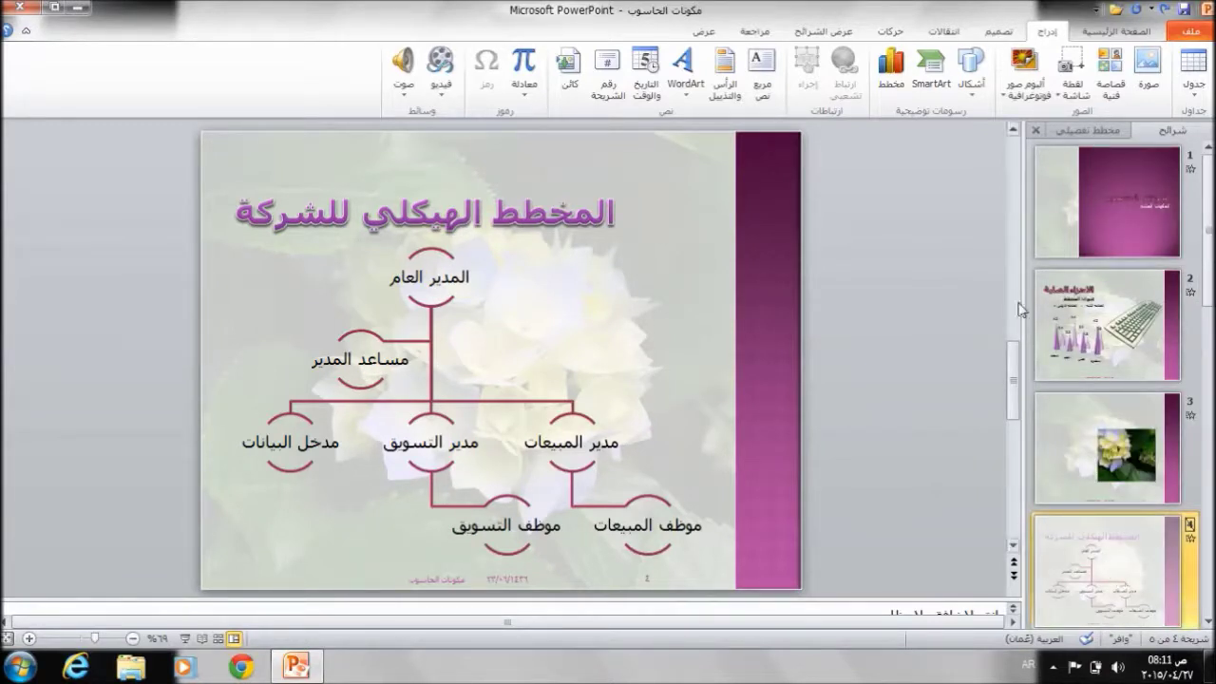
Step: Run the slideshow from the title slide to the end, confirming slide 4 is skipped
{"action": "left_click", "coordinate": [1130, 228]}
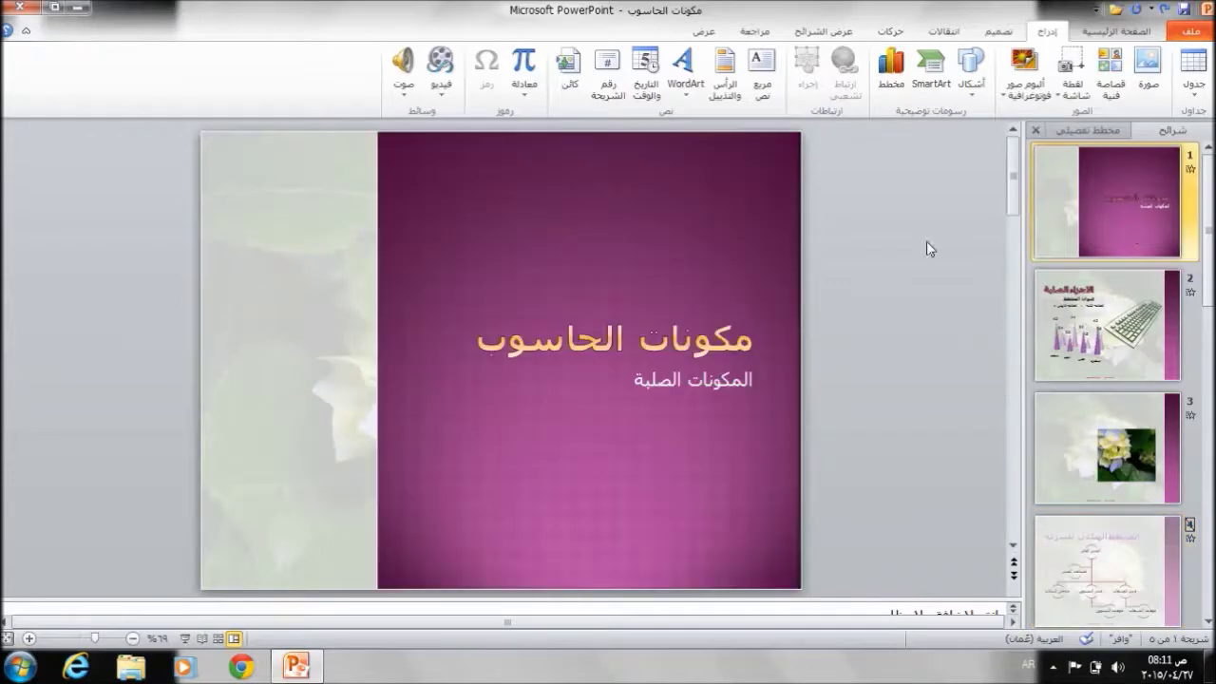
{"action": "left_click", "coordinate": [184, 639]}
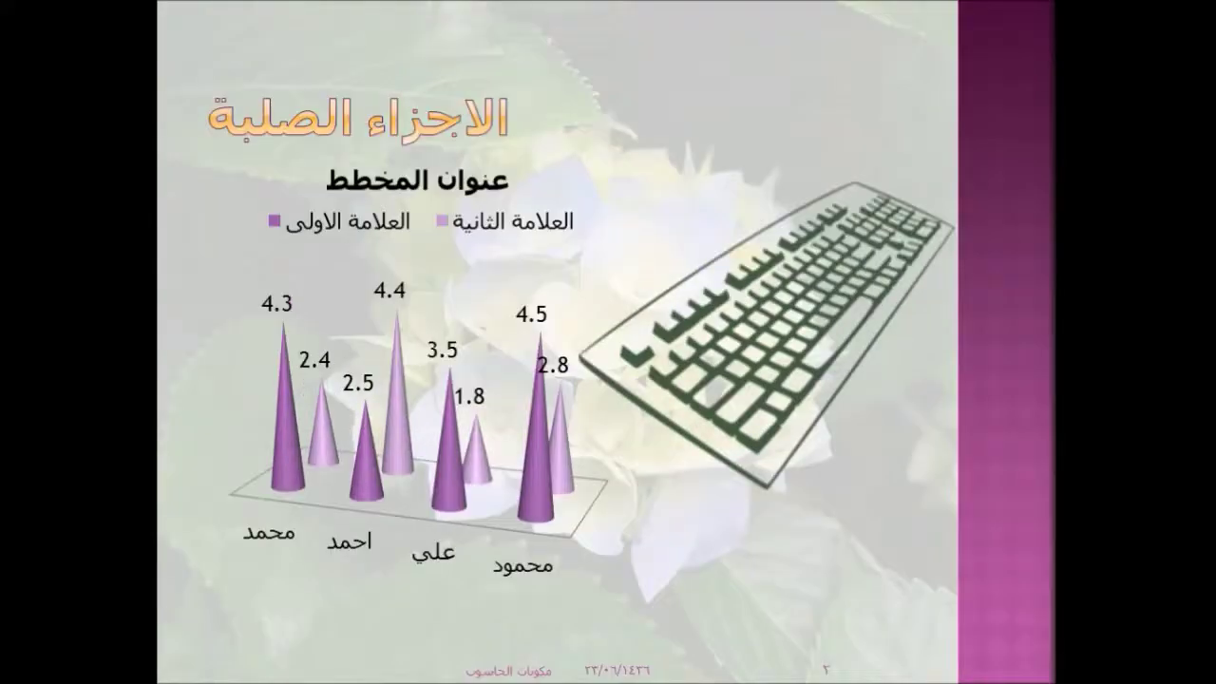
{"action": "key", "text": "Right"}
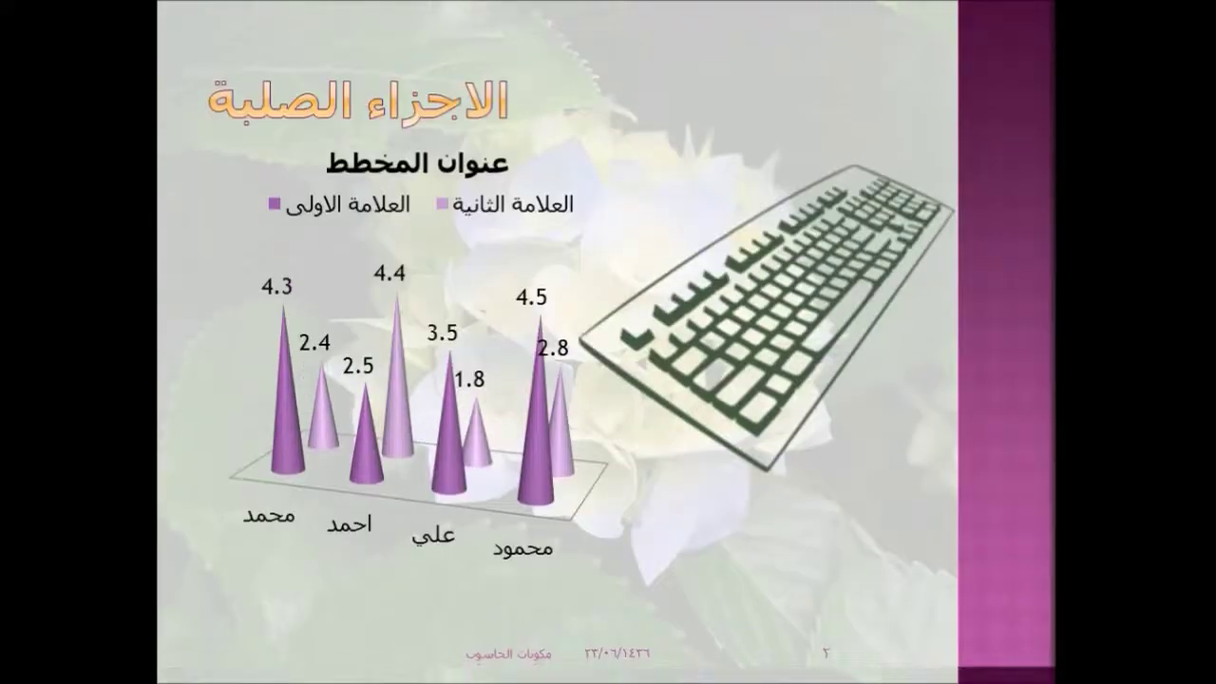
{"action": "key", "text": "Right"}
{"action": "key", "text": "Right"}
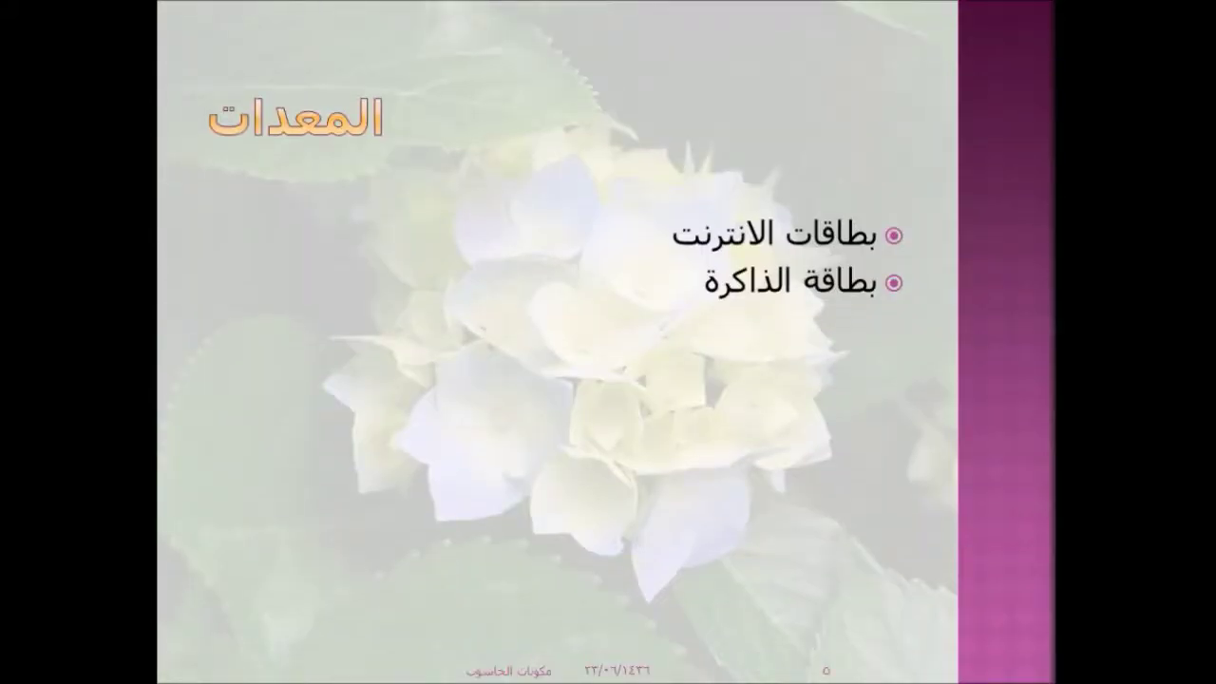
{"action": "key", "text": "Right"}
{"action": "key", "text": "Right"}
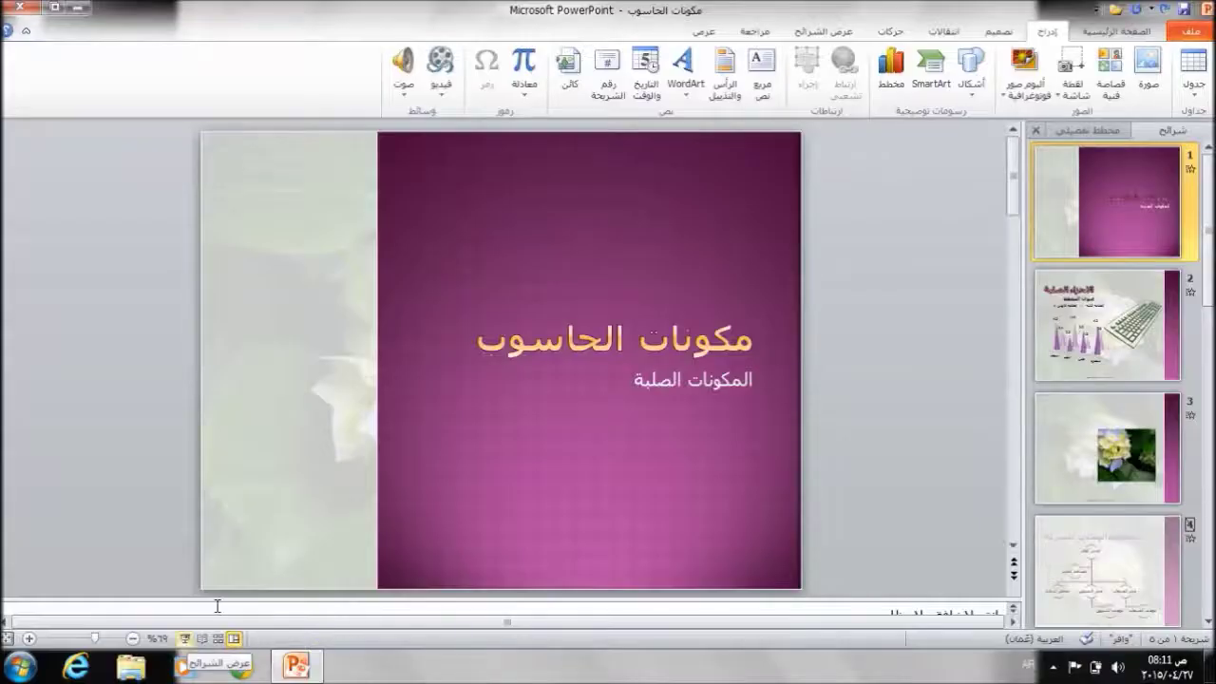
Step: Unhide the organization chart slide
{"action": "right_click", "coordinate": [1086, 582]}
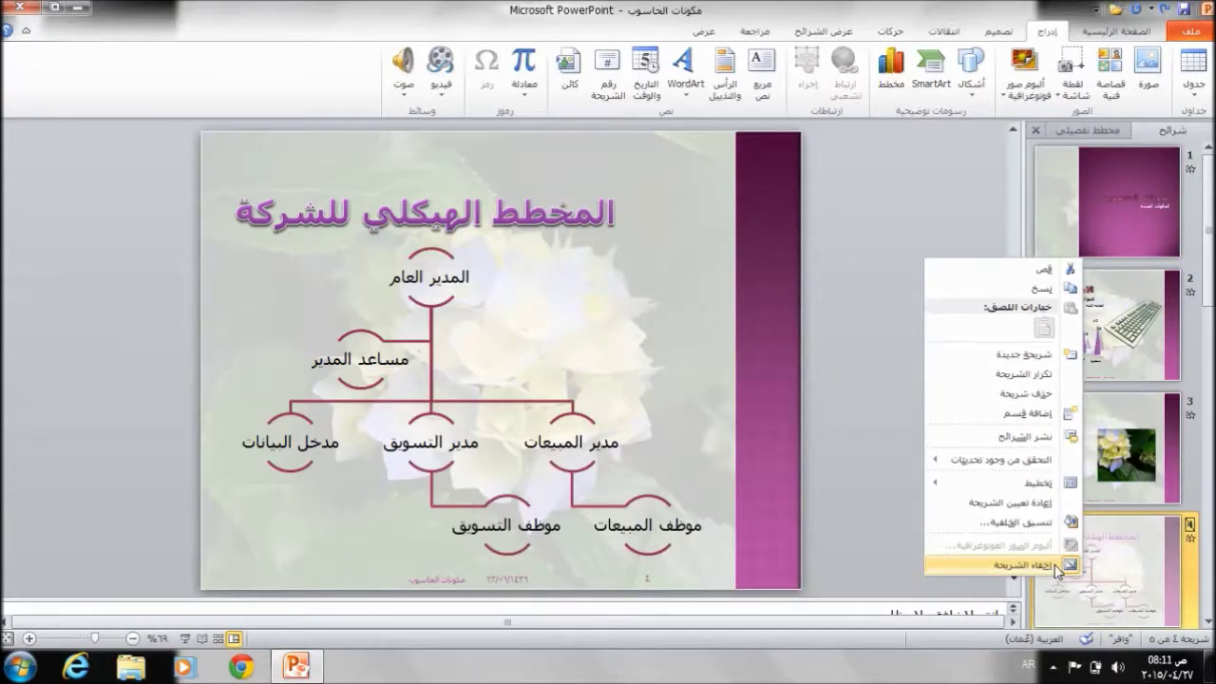
{"action": "left_click", "coordinate": [1058, 566]}
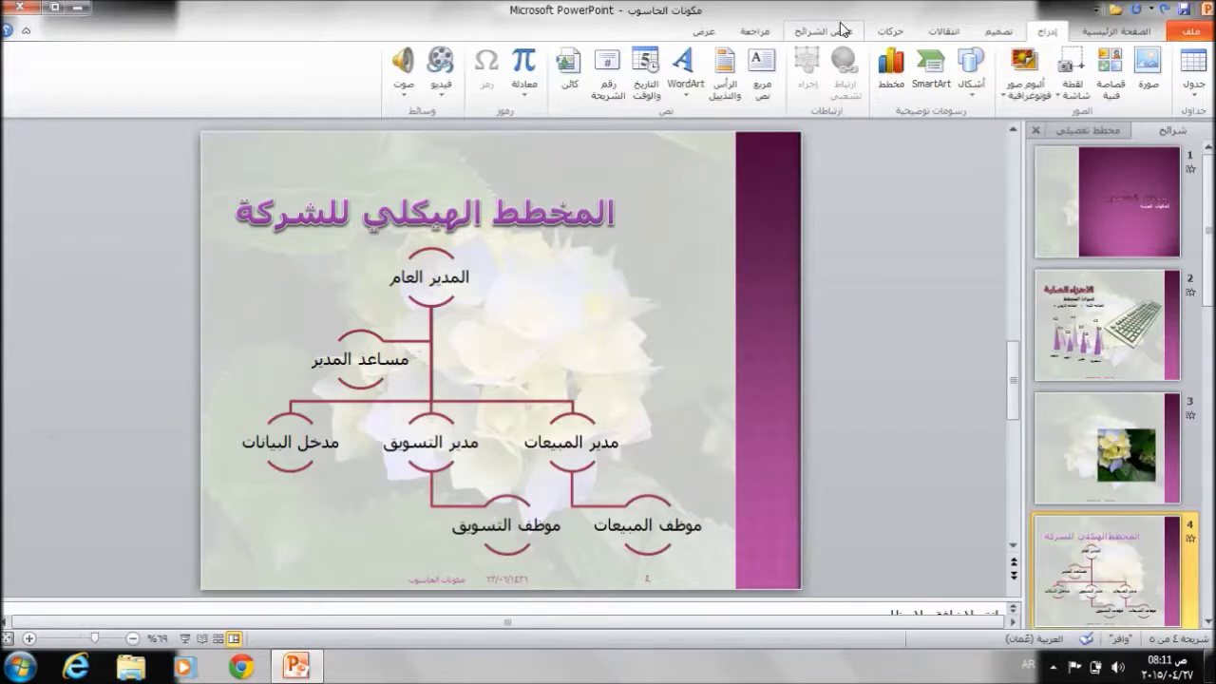
{"action": "left_click", "coordinate": [702, 32]}
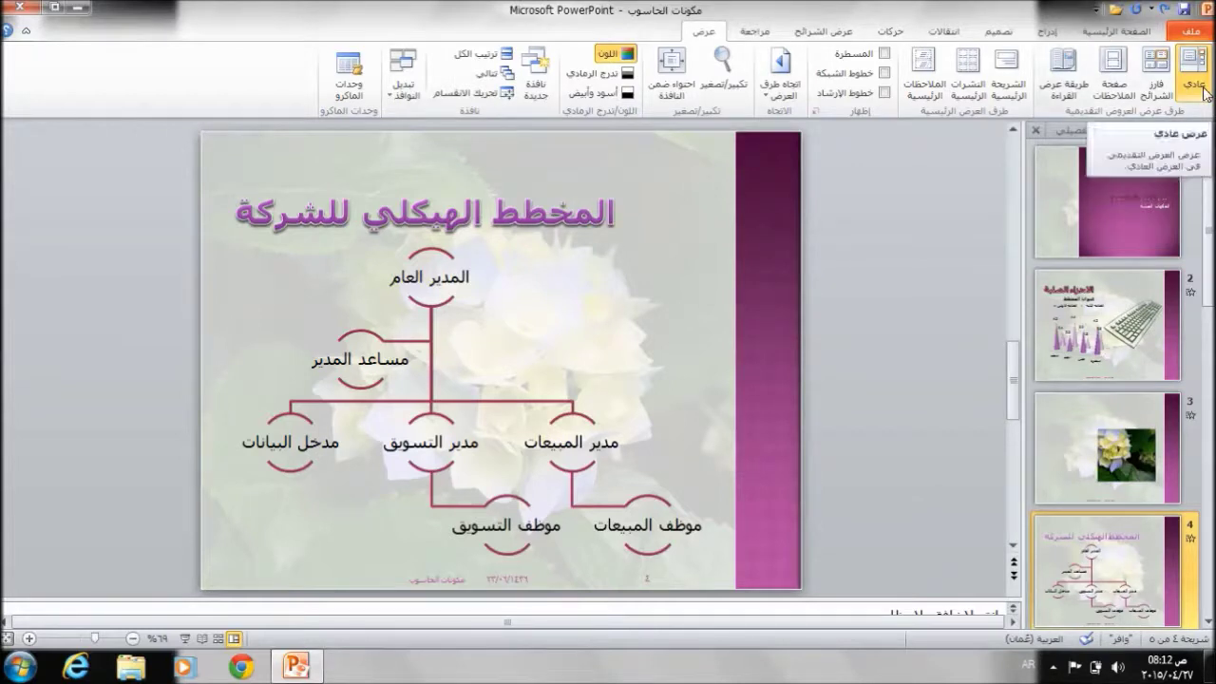
Step: In Slide Sorter, move the keyboard chart slide after the organization chart, then view Notes Page
{"action": "left_click", "coordinate": [1158, 85]}
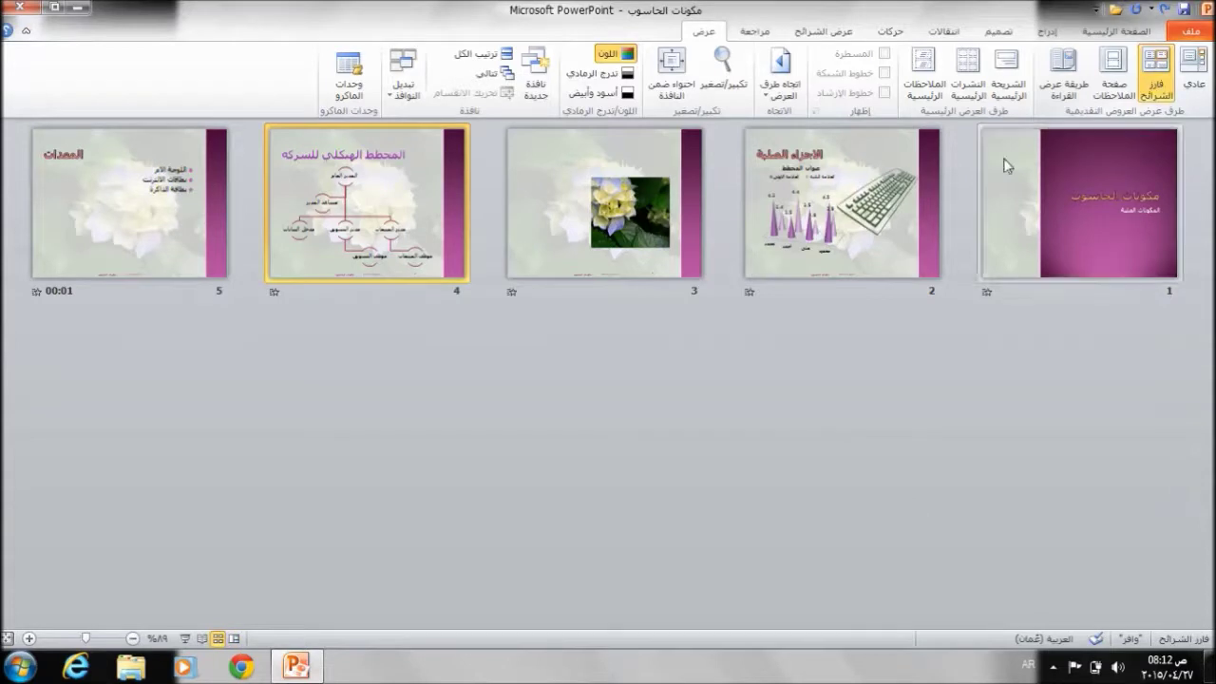
{"action": "left_click_drag", "start_coordinate": [870, 220], "coordinate": [339, 218]}
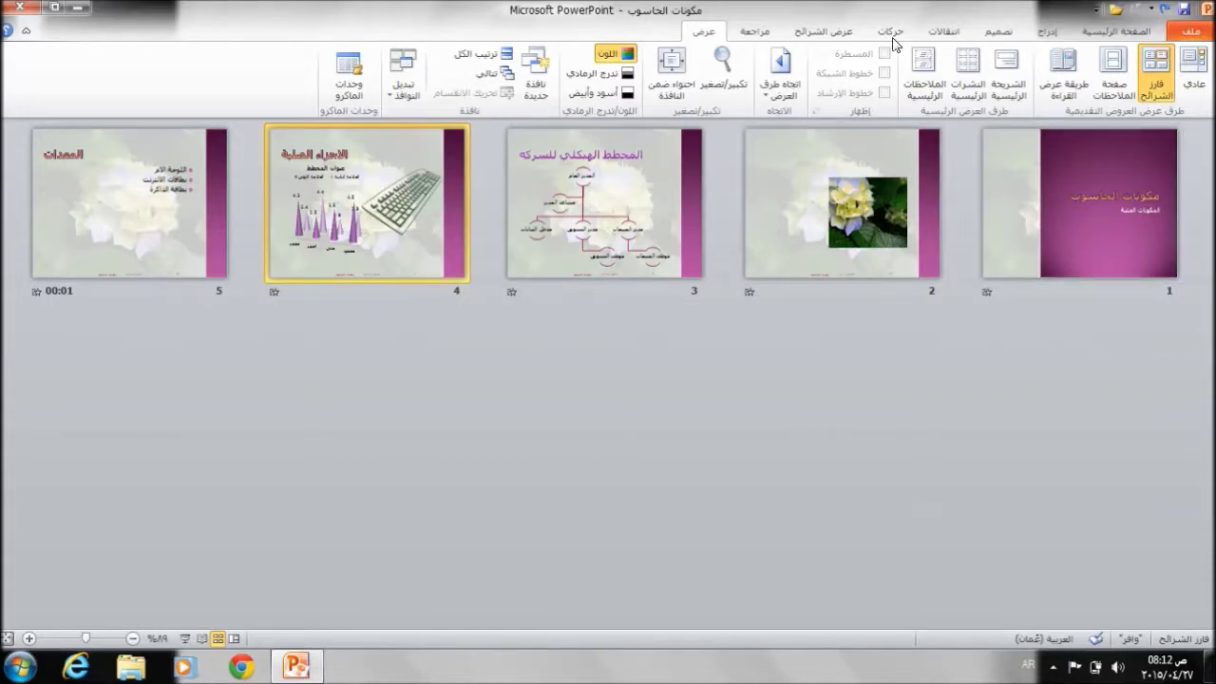
{"action": "left_click", "coordinate": [1118, 81]}
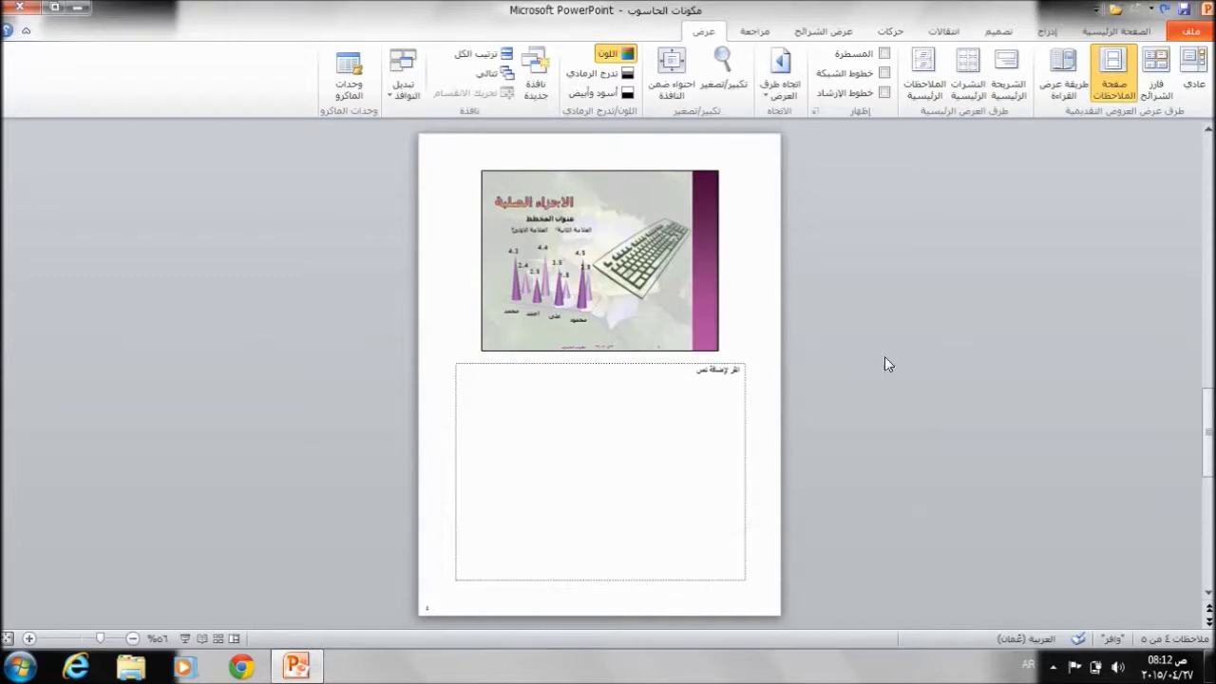
Step: Preview the deck in Reading View and leave it with Esc
{"action": "left_click", "coordinate": [1062, 68]}
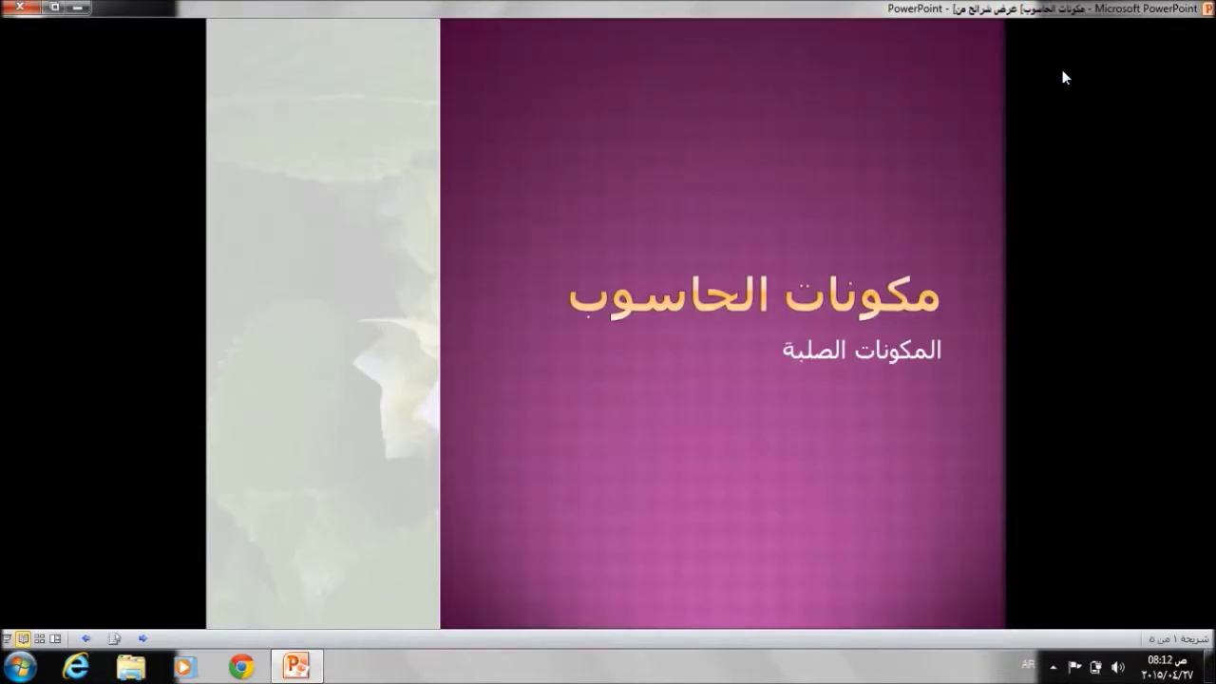
{"action": "key", "text": "Escape"}
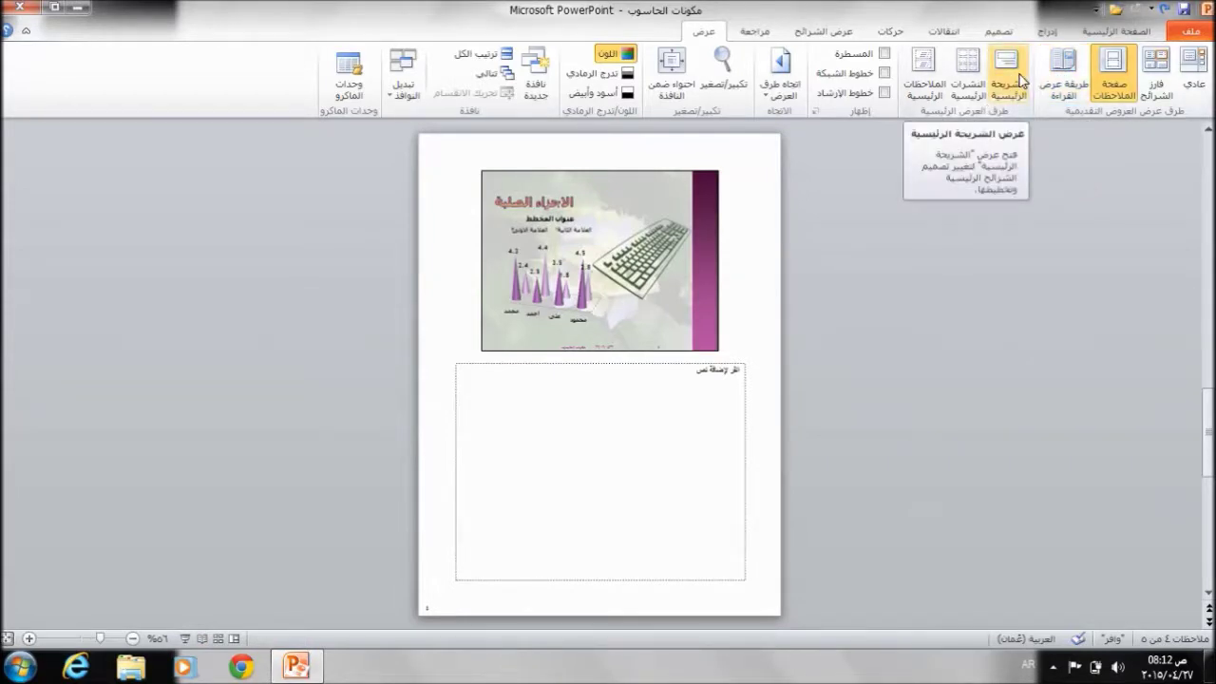
{"action": "left_click", "coordinate": [1009, 76]}
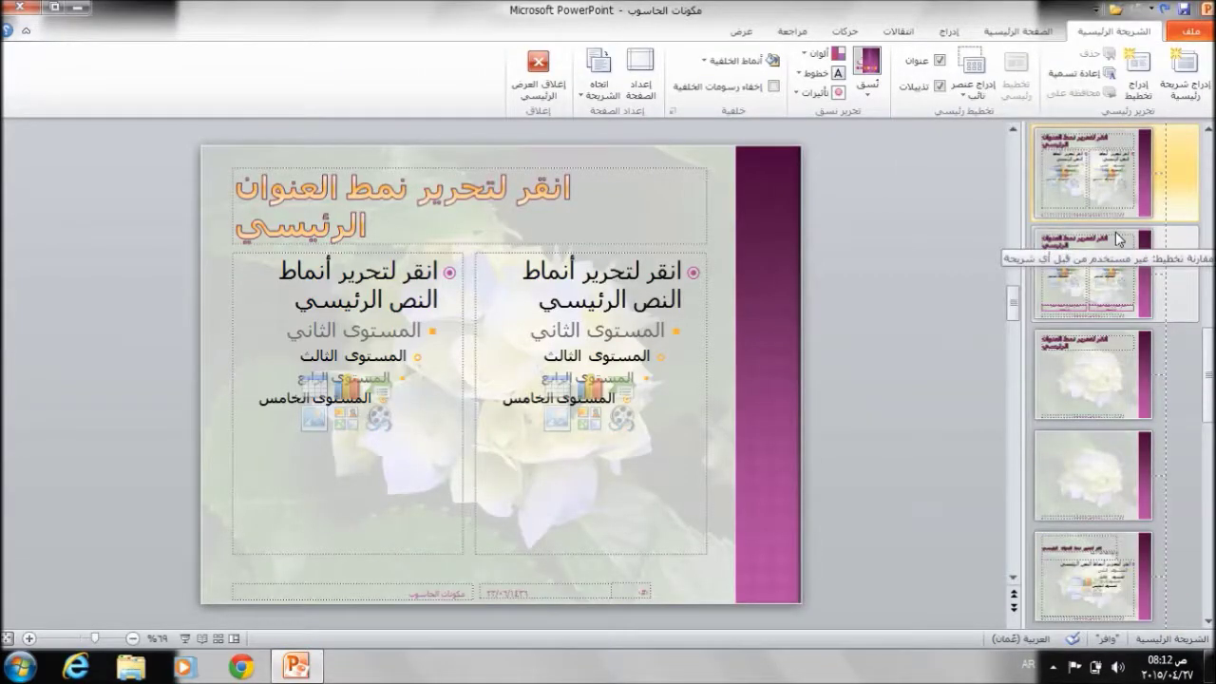
Step: Step from the top master through every layout to Vertical Title and Text, ending on Title and Content
{"action": "key", "text": "Up"}
{"action": "key", "text": "Up"}
{"action": "key", "text": "Up"}
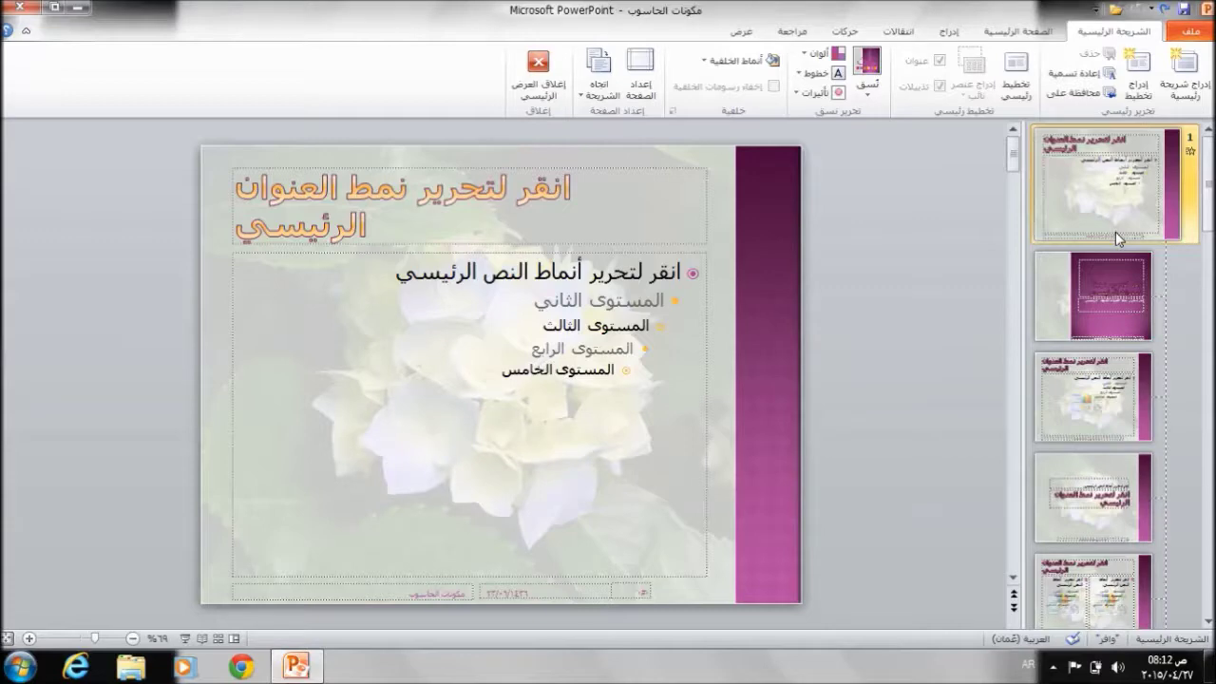
{"action": "key", "text": "Down"}
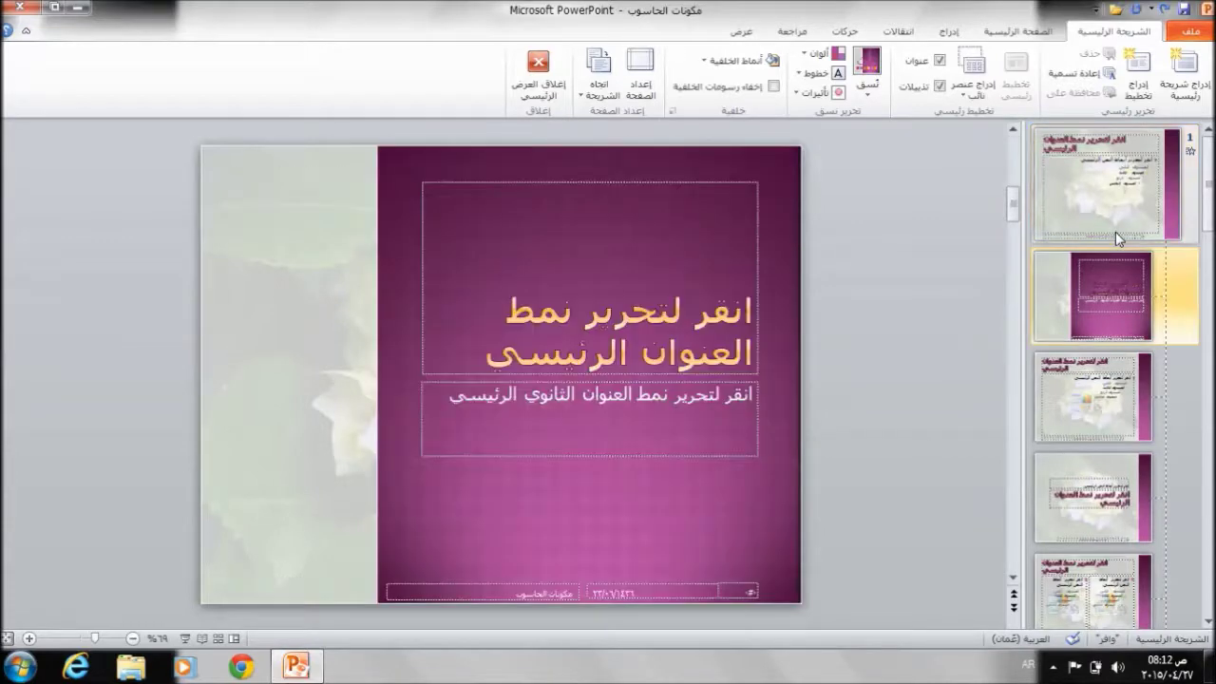
{"action": "key", "text": "Down"}
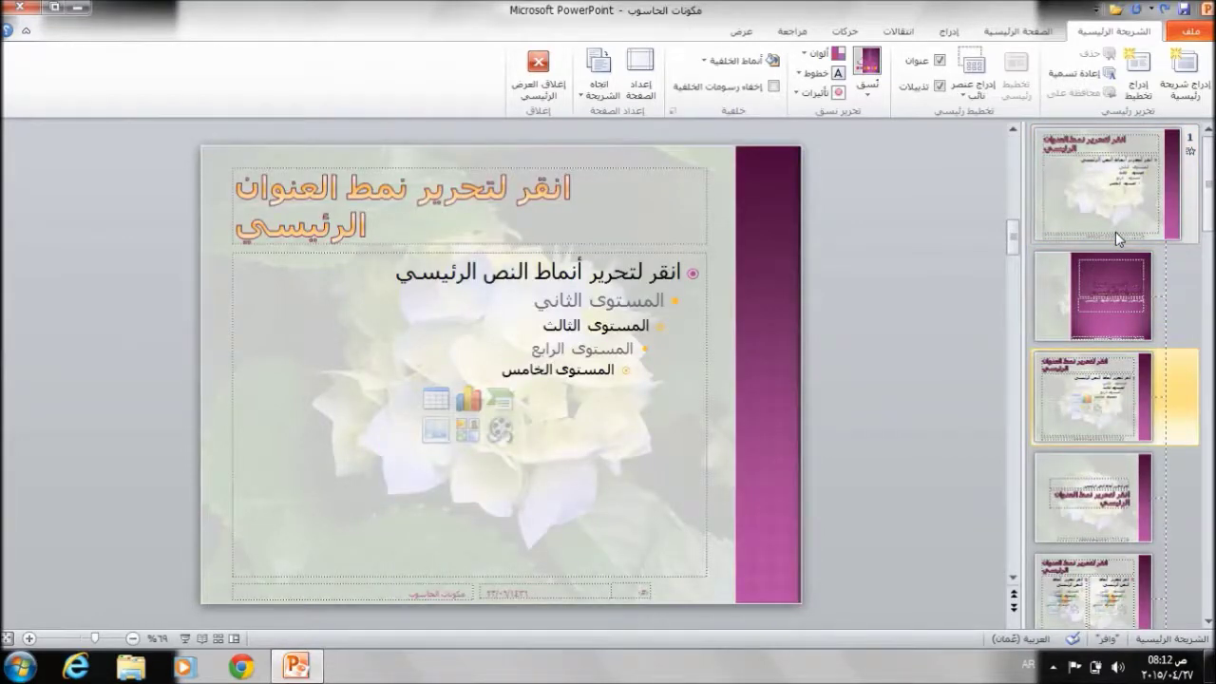
{"action": "key", "text": "Down"}
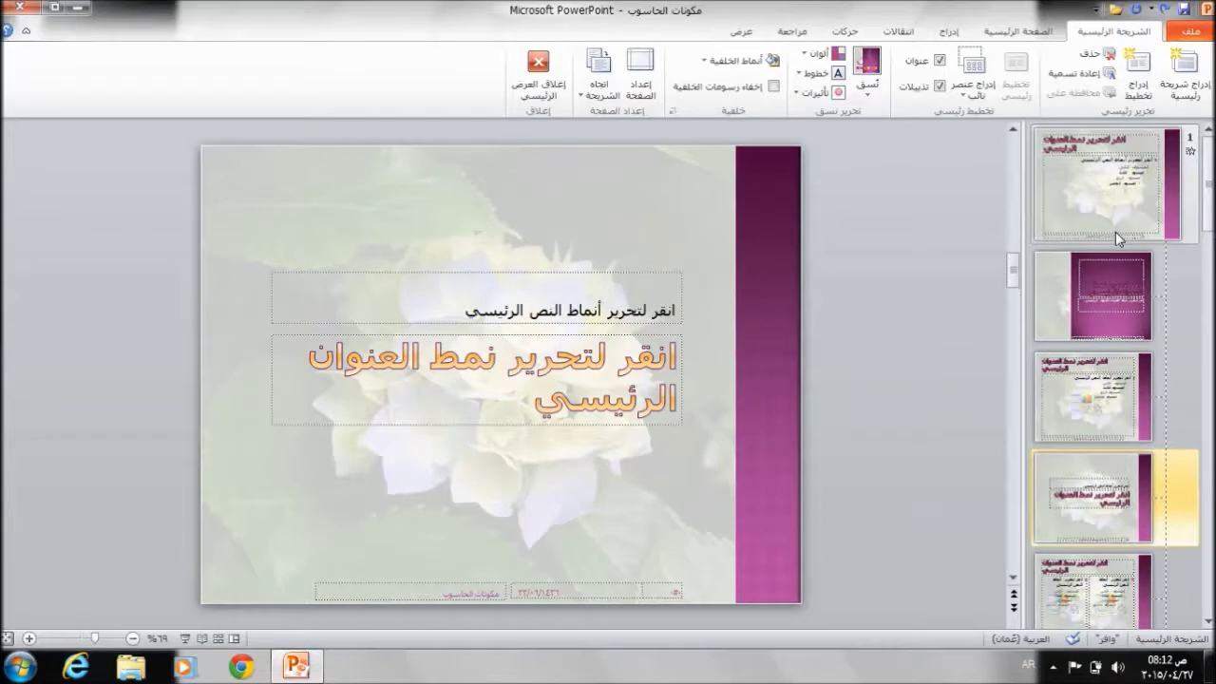
{"action": "key", "text": "Down"}
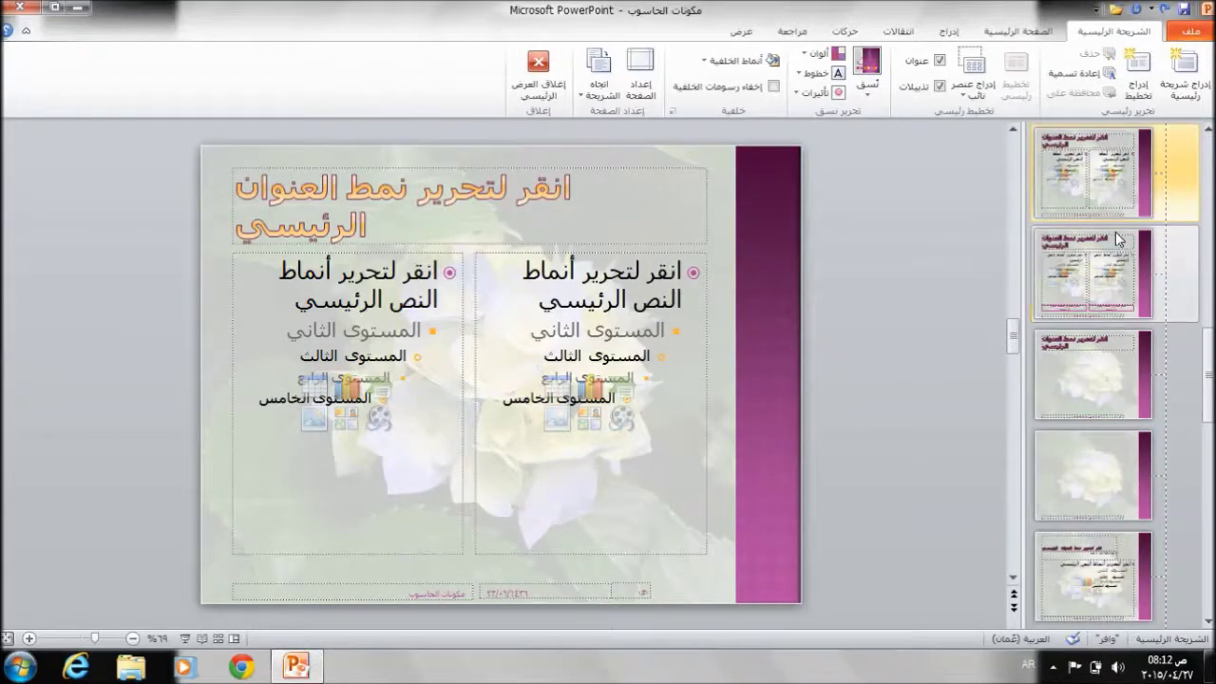
{"action": "key", "text": "Down"}
{"action": "key", "text": "Down"}
{"action": "key", "text": "Down"}
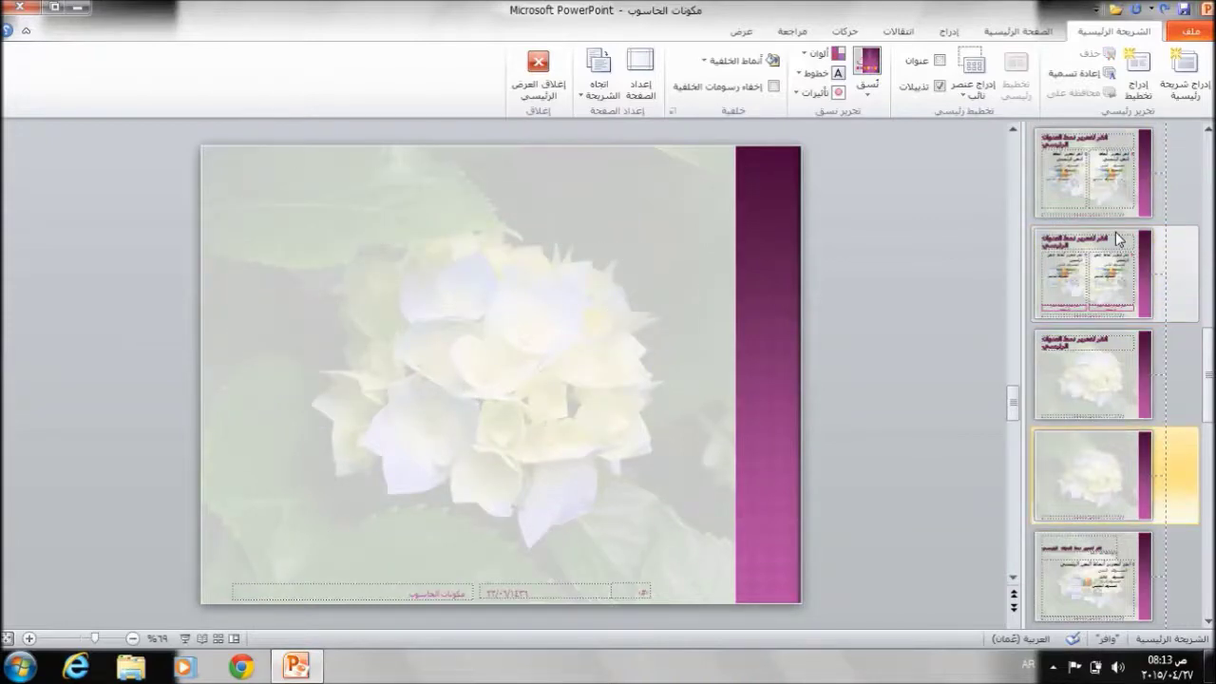
{"action": "key", "text": "Down"}
{"action": "key", "text": "Down"}
{"action": "key", "text": "Down"}
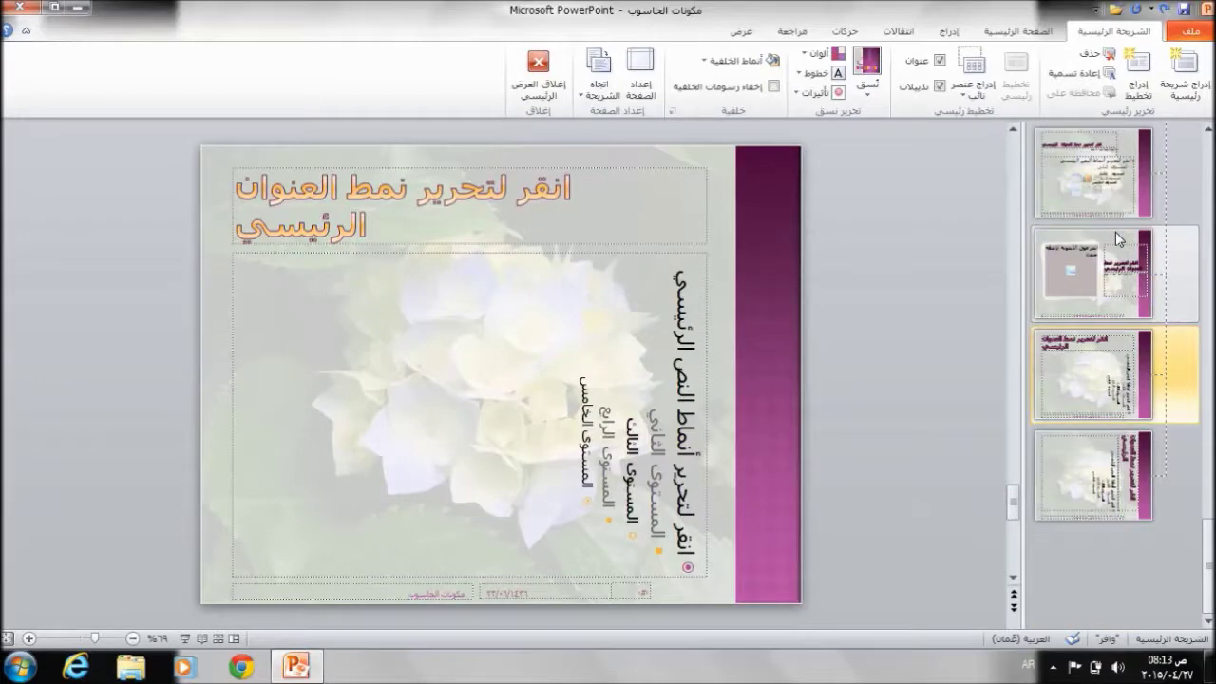
{"action": "key", "text": "Down"}
{"action": "key", "text": "Up"}
{"action": "key", "text": "Up"}
{"action": "key", "text": "Up"}
{"action": "key", "text": "Up"}
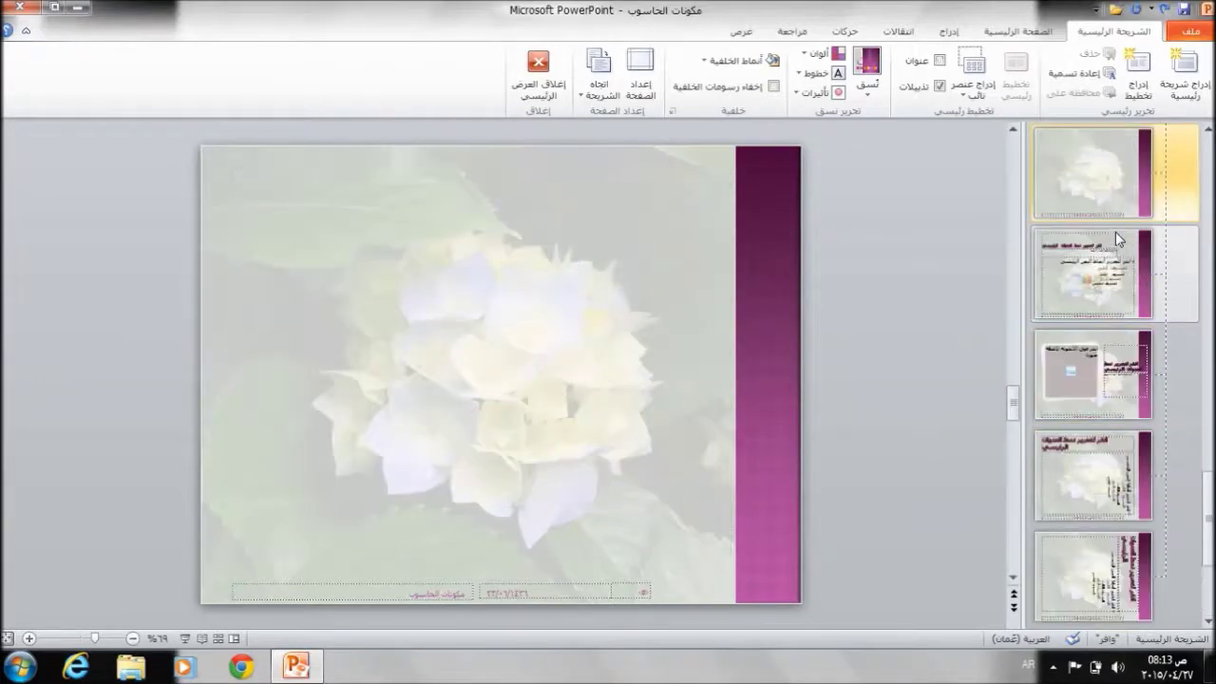
{"action": "key", "text": "Up"}
{"action": "key", "text": "Up"}
{"action": "key", "text": "Up"}
{"action": "key", "text": "Up"}
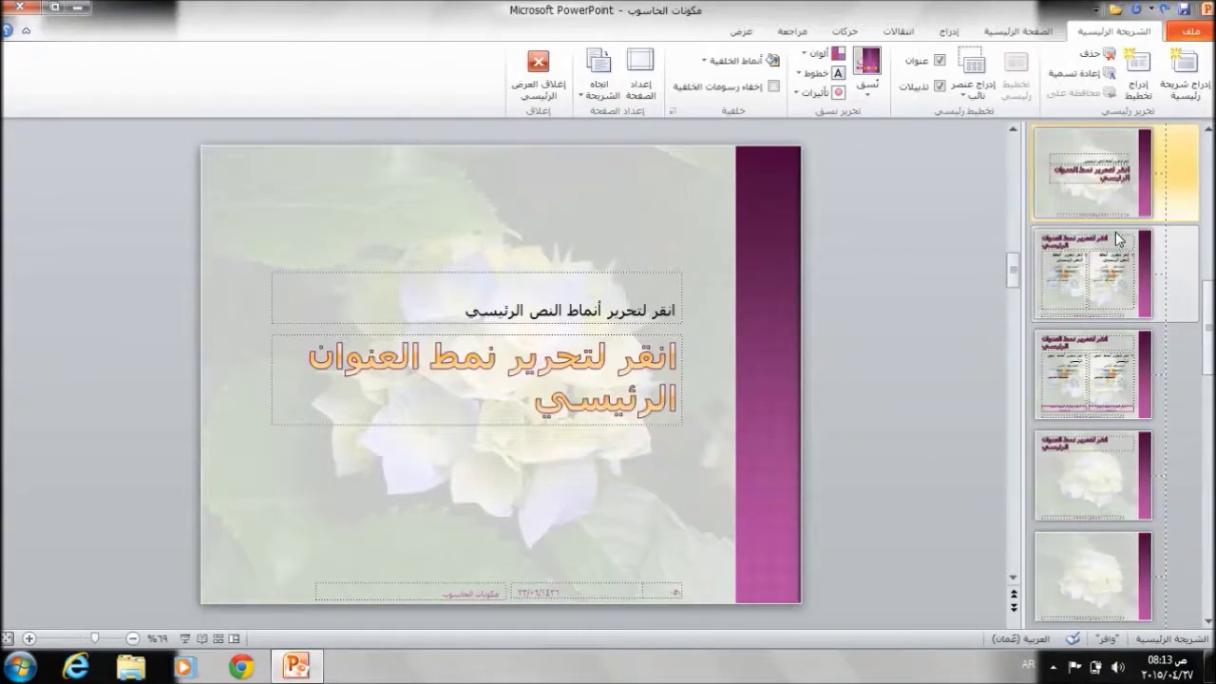
{"action": "key", "text": "Up"}
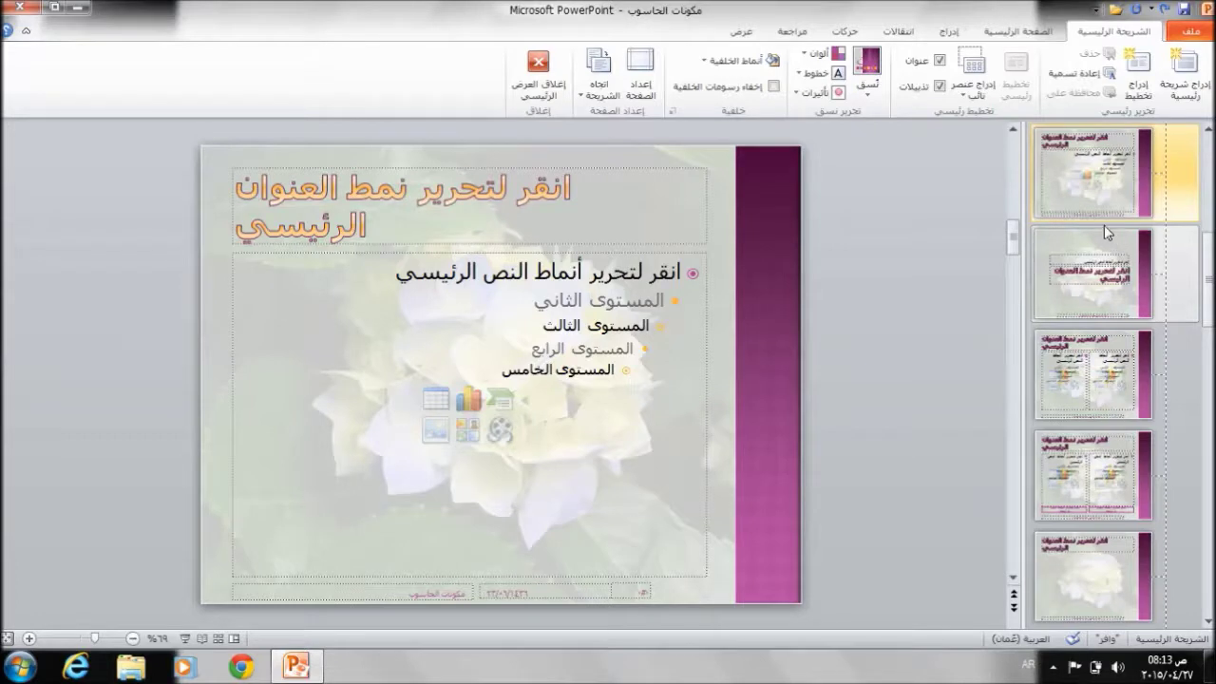
Step: Make the slide master's title text red and italic
{"action": "left_click", "coordinate": [568, 190]}
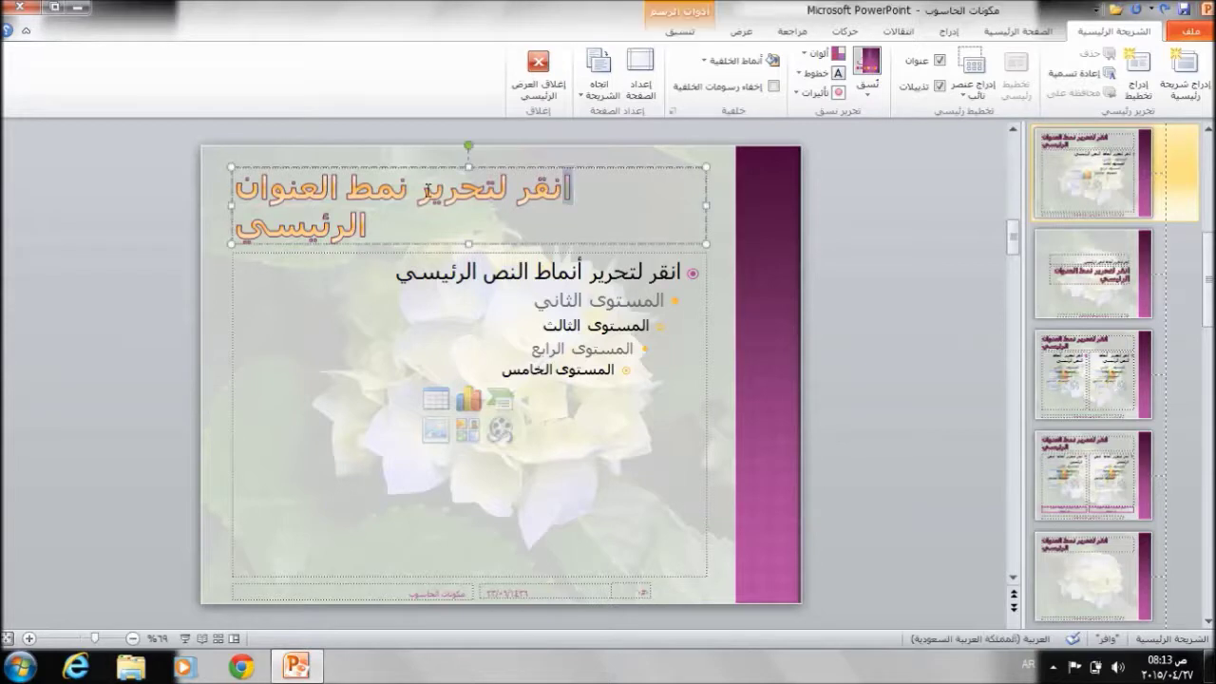
{"action": "left_click_drag", "start_coordinate": [568, 190], "coordinate": [225, 241]}
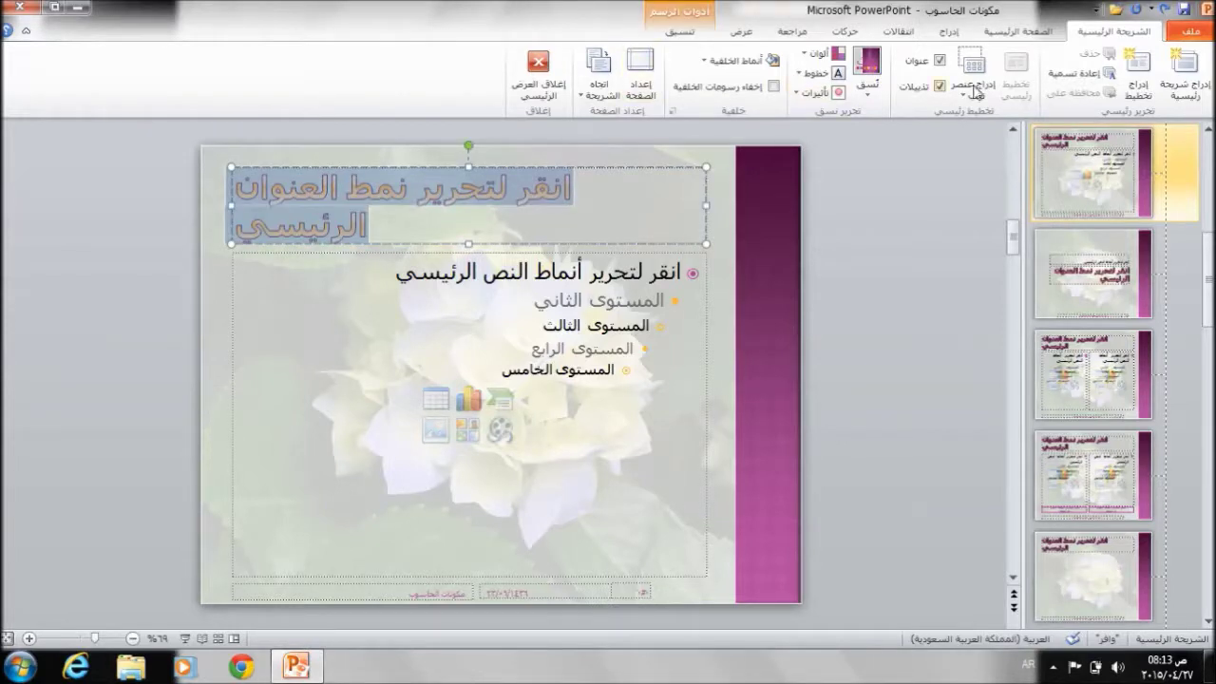
{"action": "left_click", "coordinate": [1026, 37]}
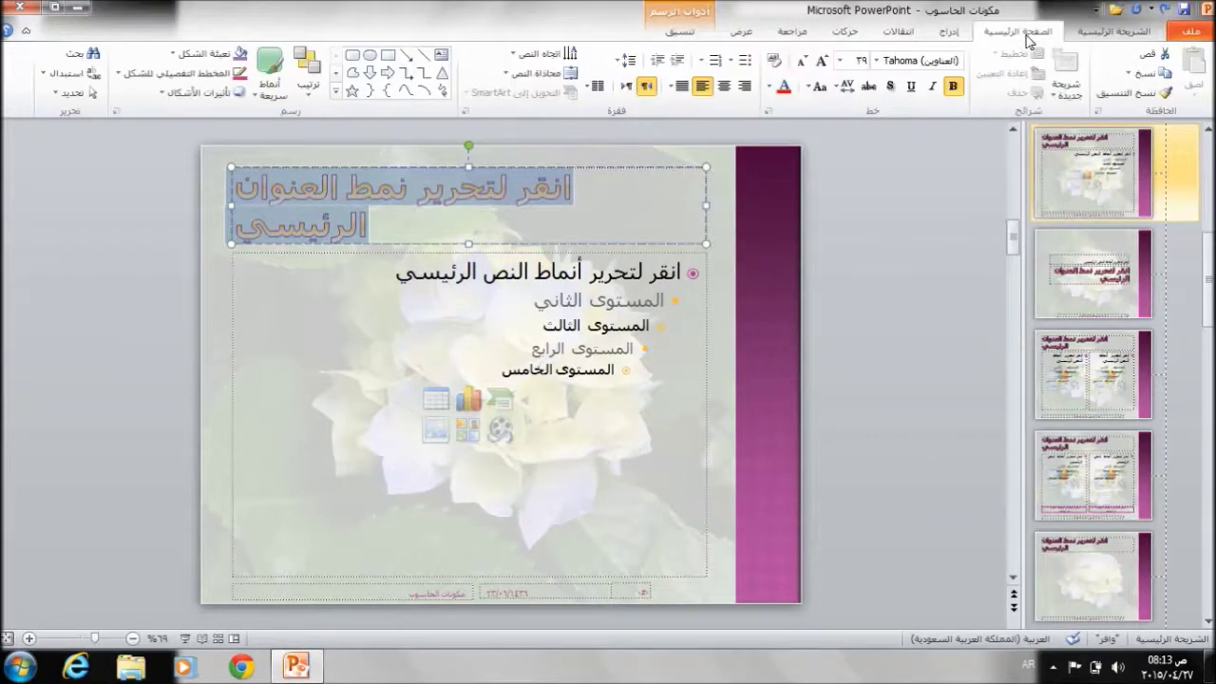
{"action": "left_click", "coordinate": [785, 95]}
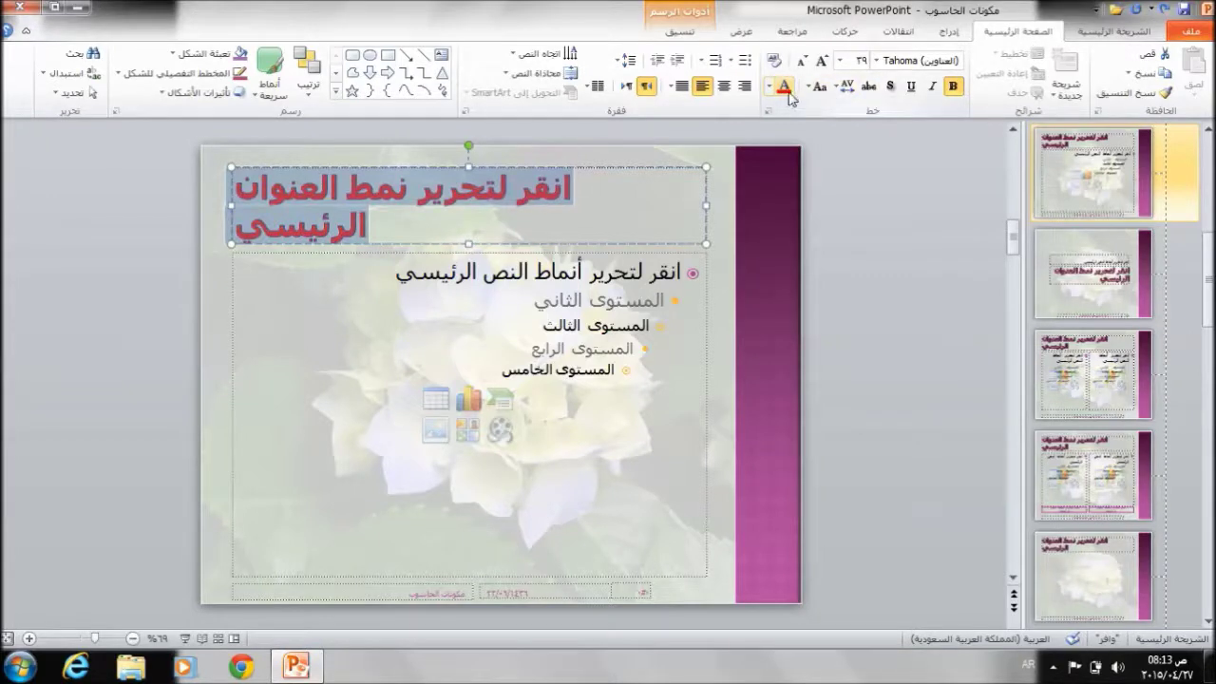
{"action": "left_click", "coordinate": [933, 91]}
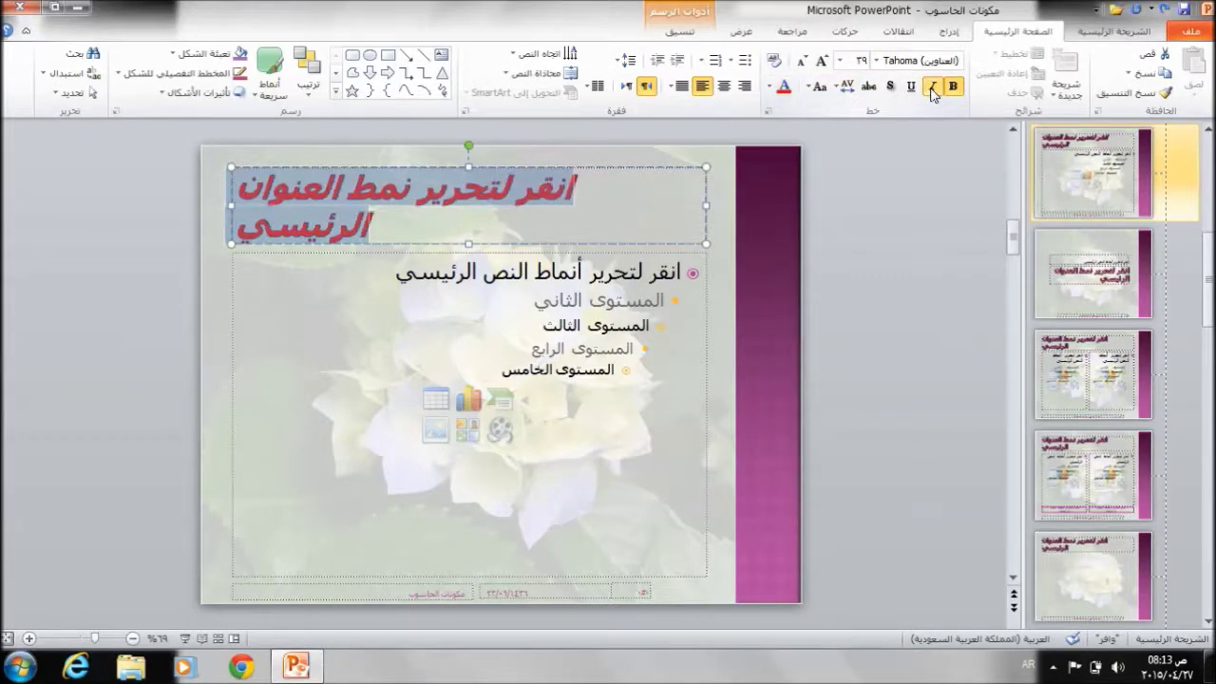
Step: Close the master, browse slides 3 to 5 in Normal view, then return to slide 1
{"action": "left_click", "coordinate": [758, 33]}
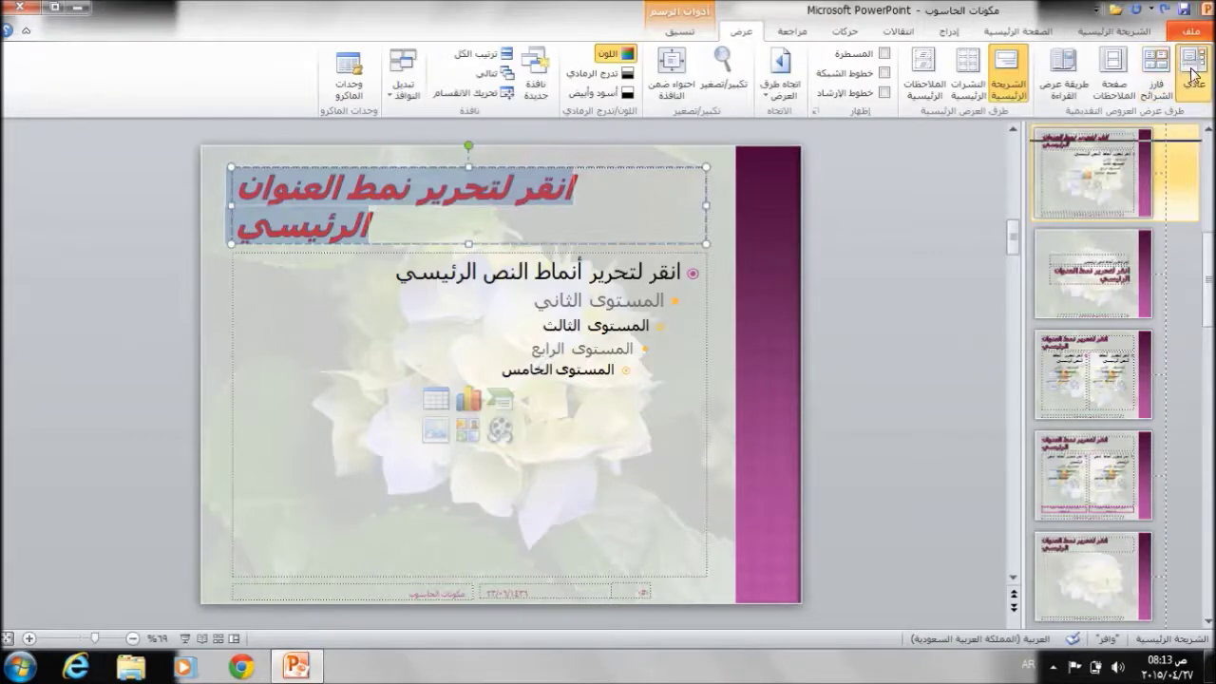
{"action": "left_click", "coordinate": [1193, 74]}
{"action": "left_click", "coordinate": [1072, 439]}
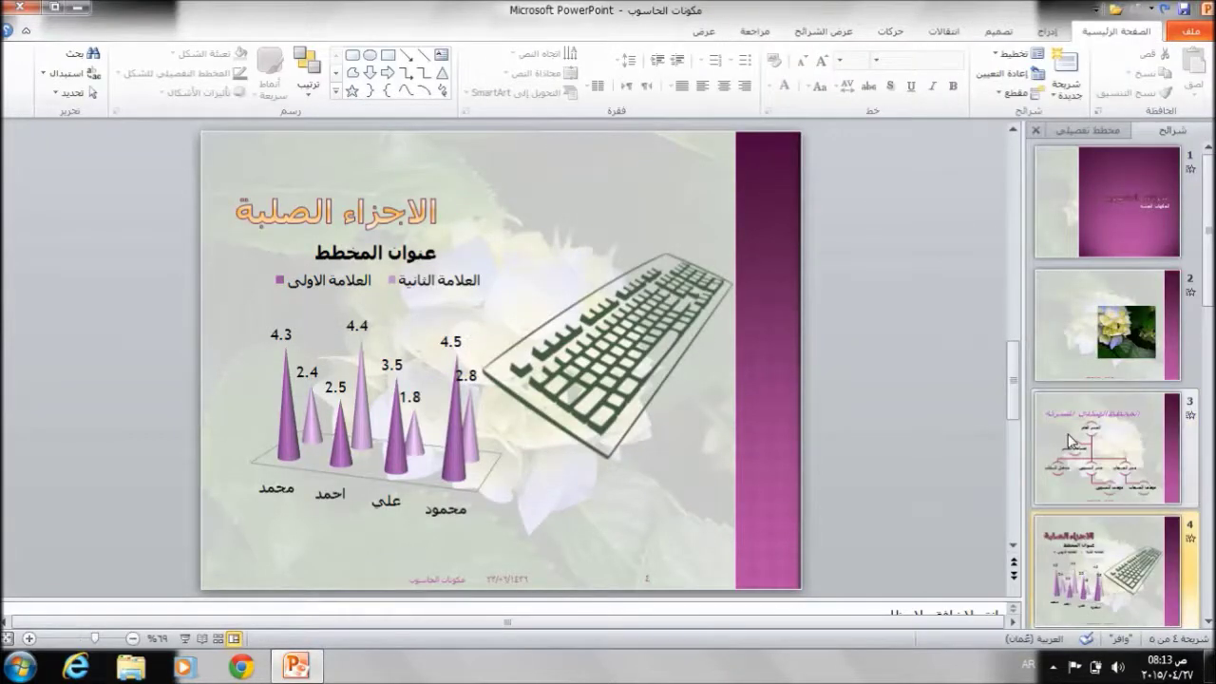
{"action": "left_click", "coordinate": [1094, 561]}
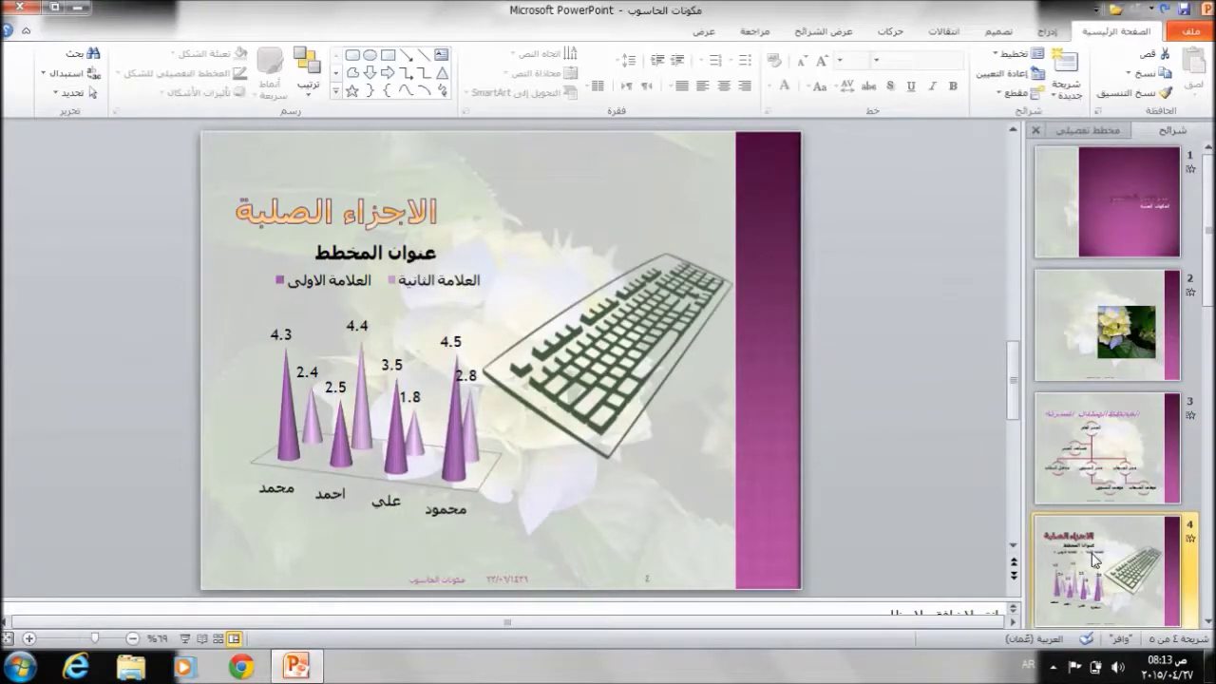
{"action": "key", "text": "Down"}
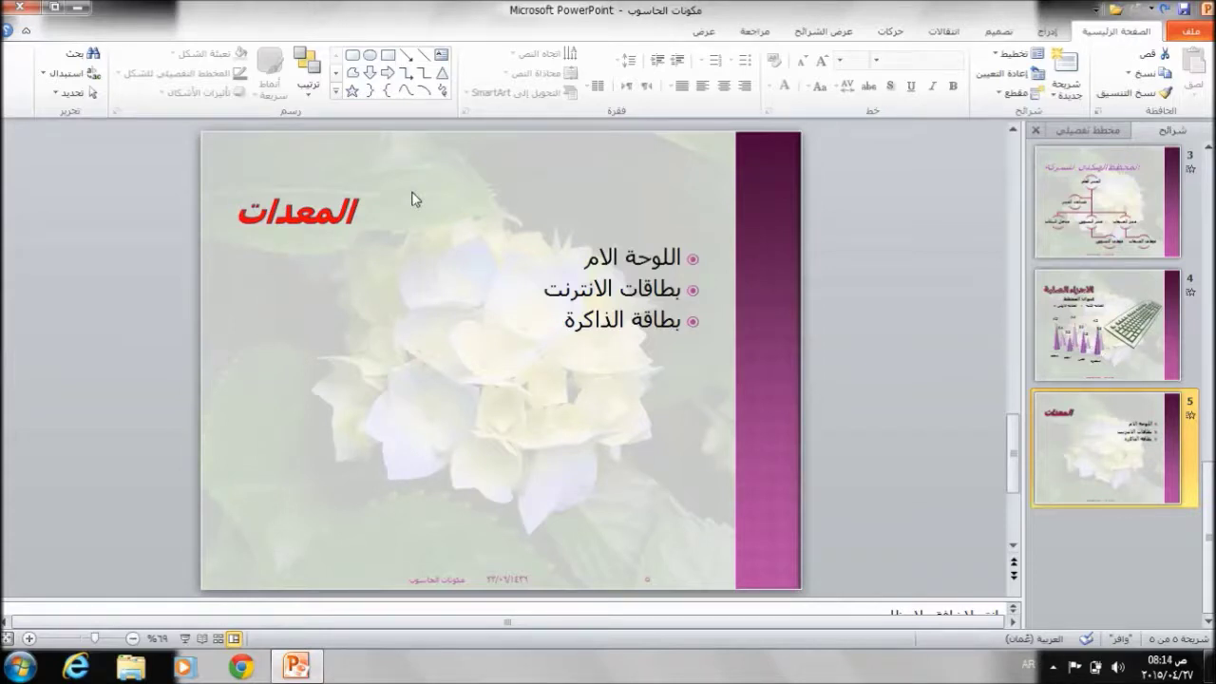
{"action": "key", "text": "Page_Up"}
{"action": "key", "text": "Page_Up"}
{"action": "key", "text": "Page_Up"}
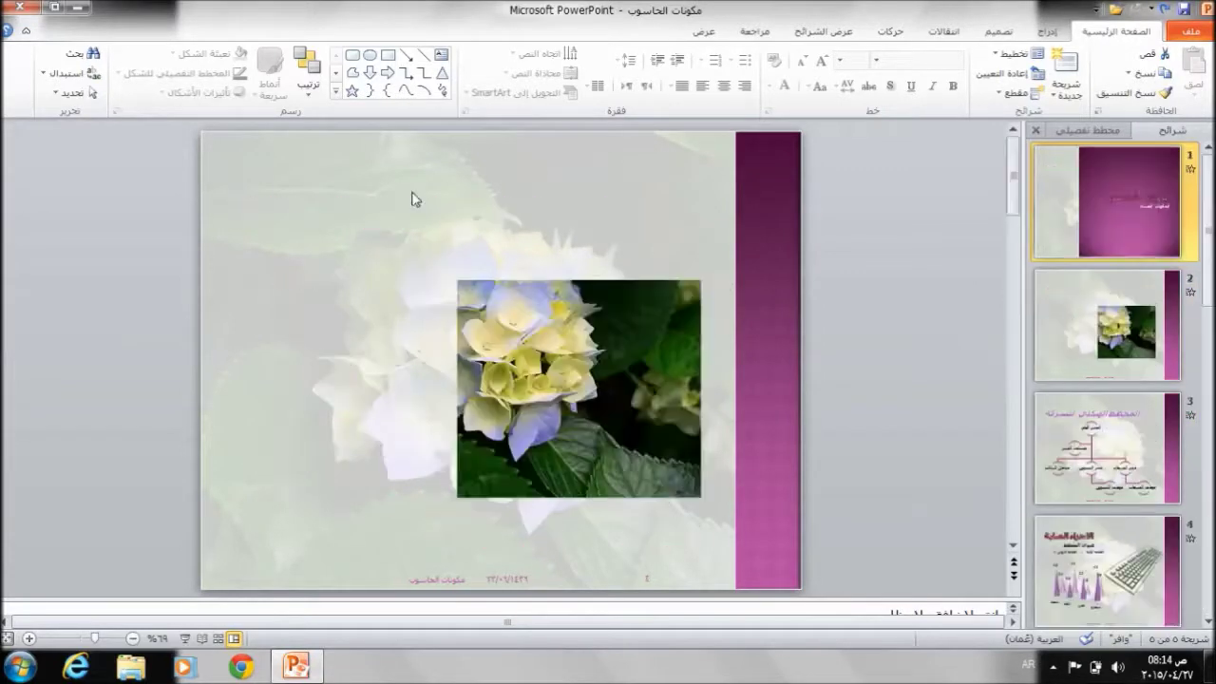
{"action": "key", "text": "Page_Up"}
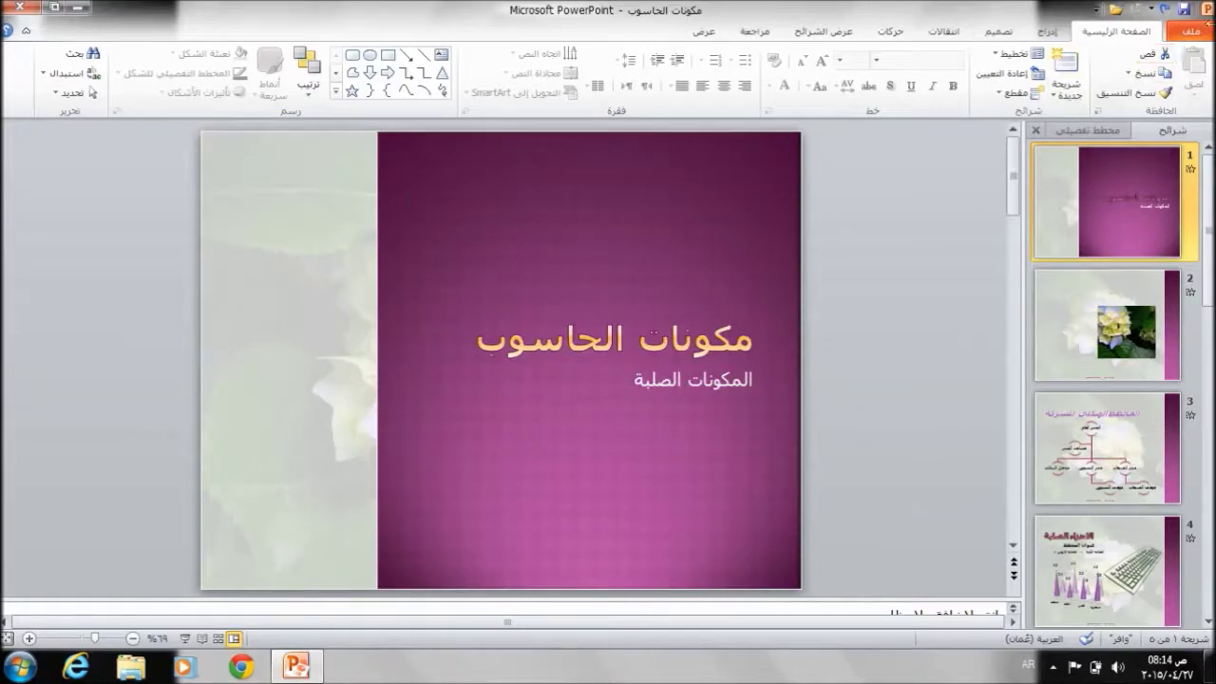
Step: Open the Print page, try a Custom Range, then revert to Print All Slides
{"action": "left_click", "coordinate": [1186, 36]}
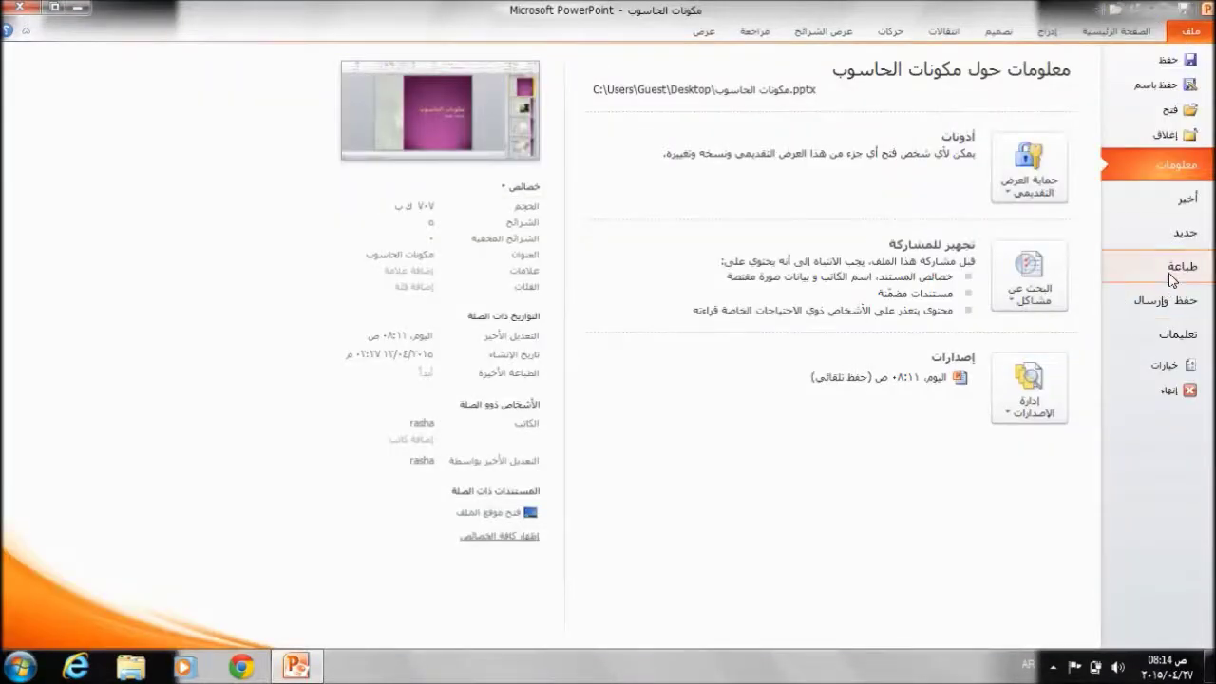
{"action": "left_click", "coordinate": [1172, 276]}
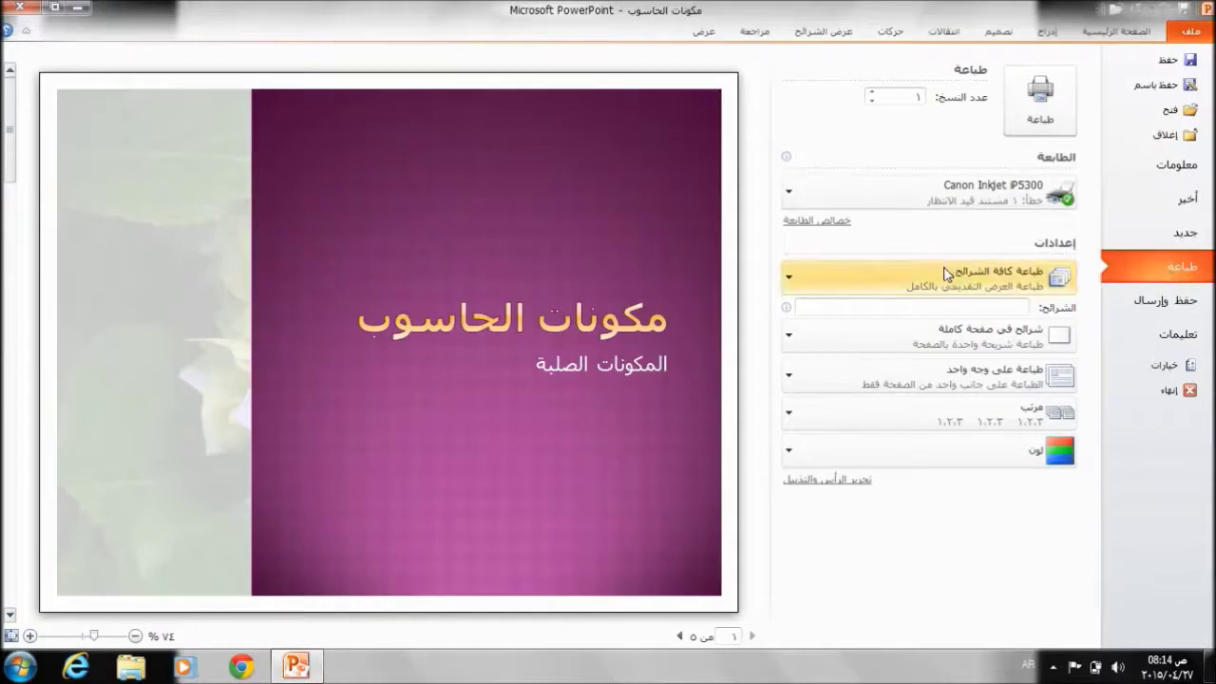
{"action": "left_click", "coordinate": [798, 288]}
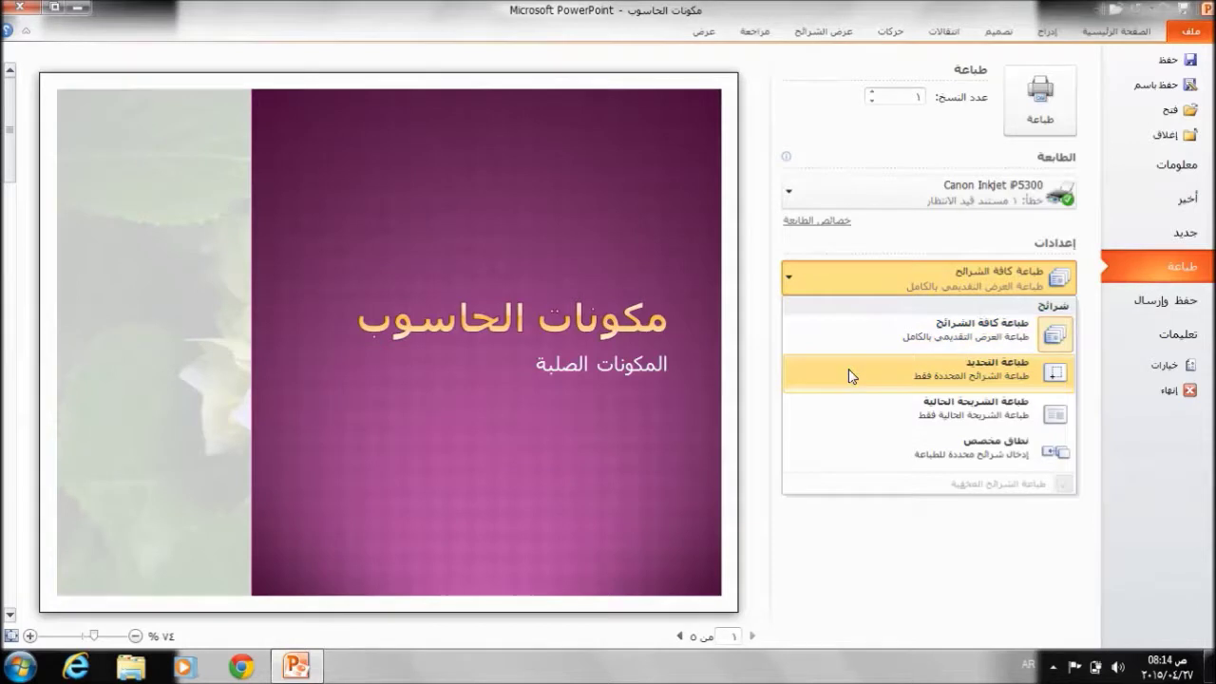
{"action": "left_click", "coordinate": [902, 434]}
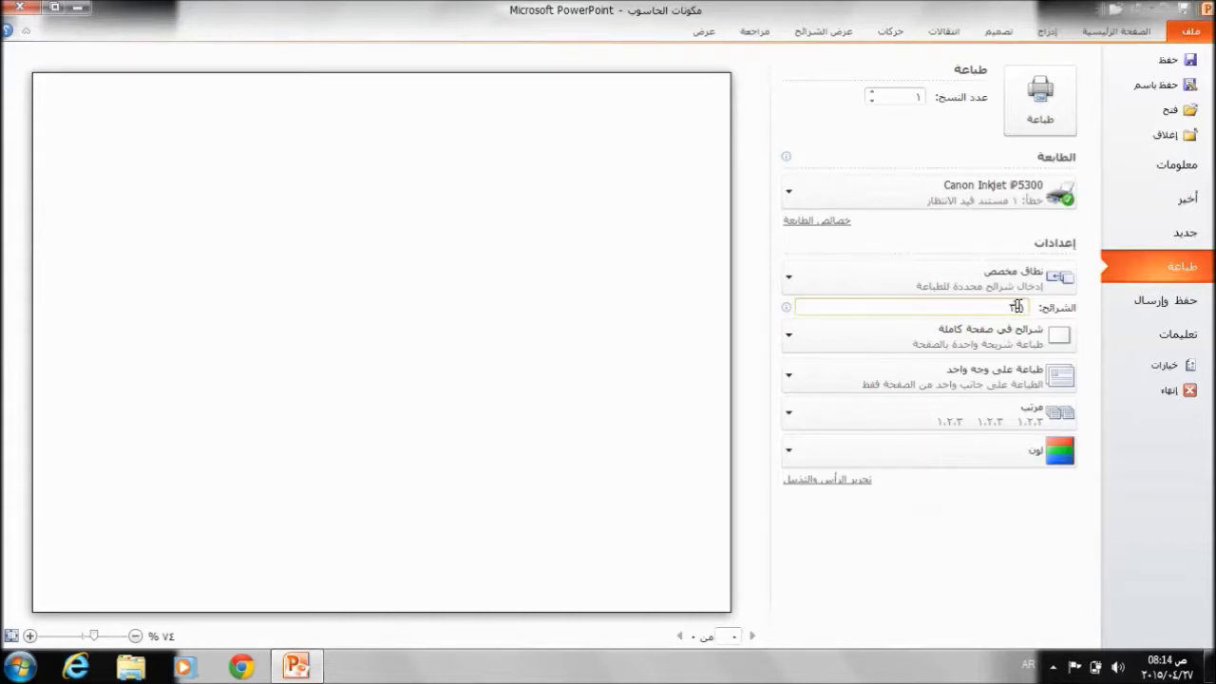
{"action": "key", "text": "Return"}
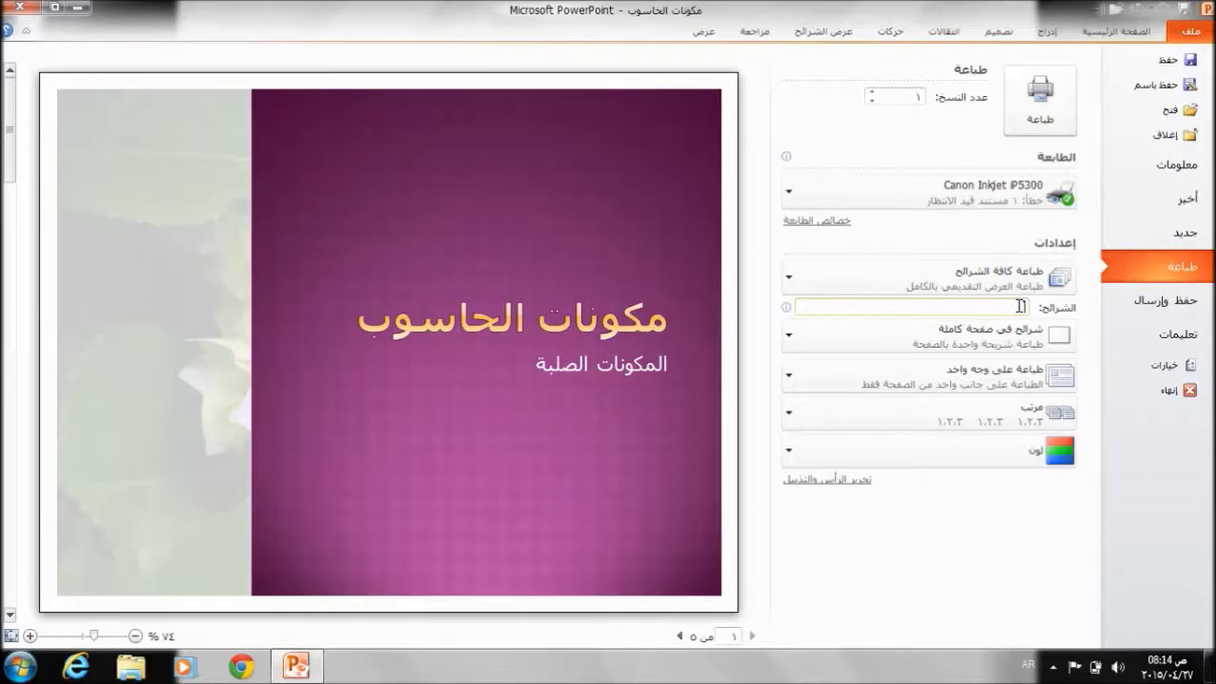
Step: Set handouts to 9 Slides Vertical, then 6 Slides Horizontal, leaving the print range unchanged
{"action": "left_click", "coordinate": [798, 345]}
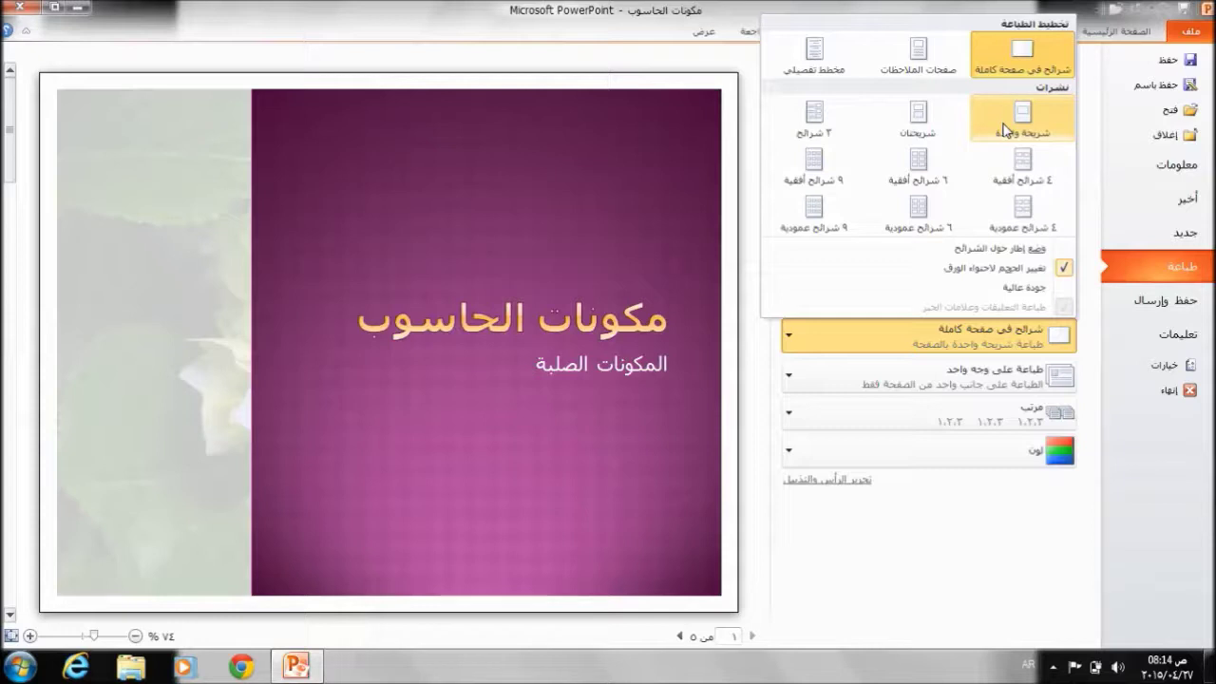
{"action": "left_click", "coordinate": [805, 228]}
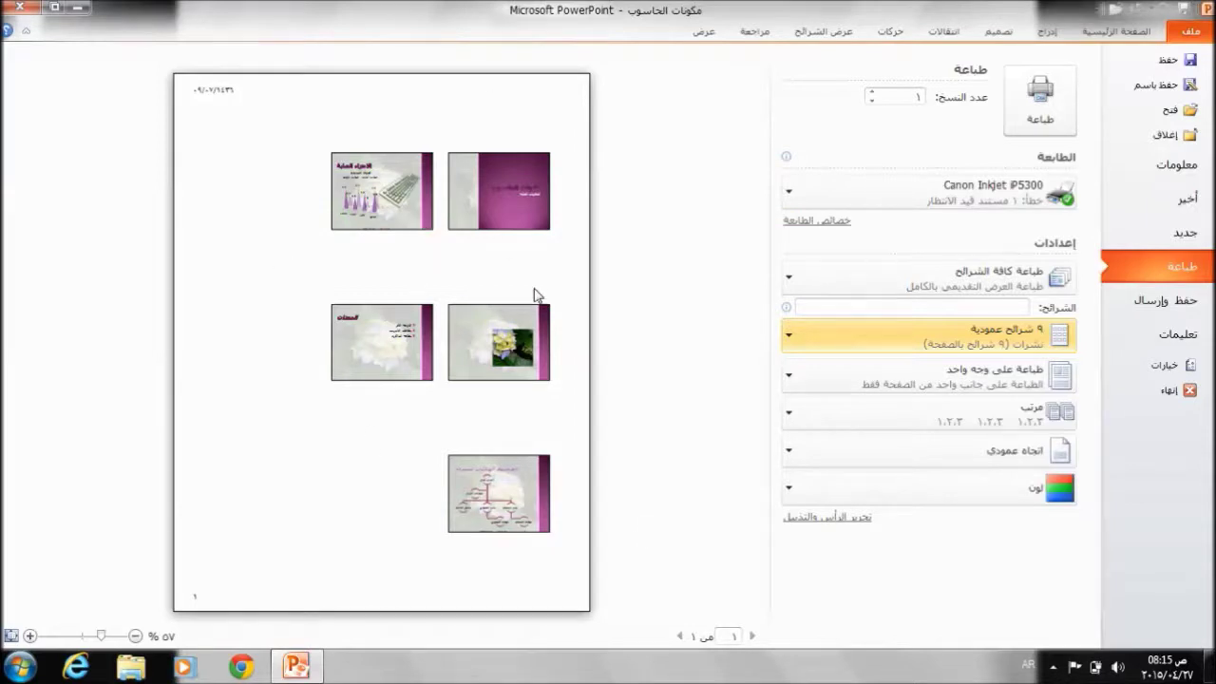
{"action": "left_click", "coordinate": [805, 340]}
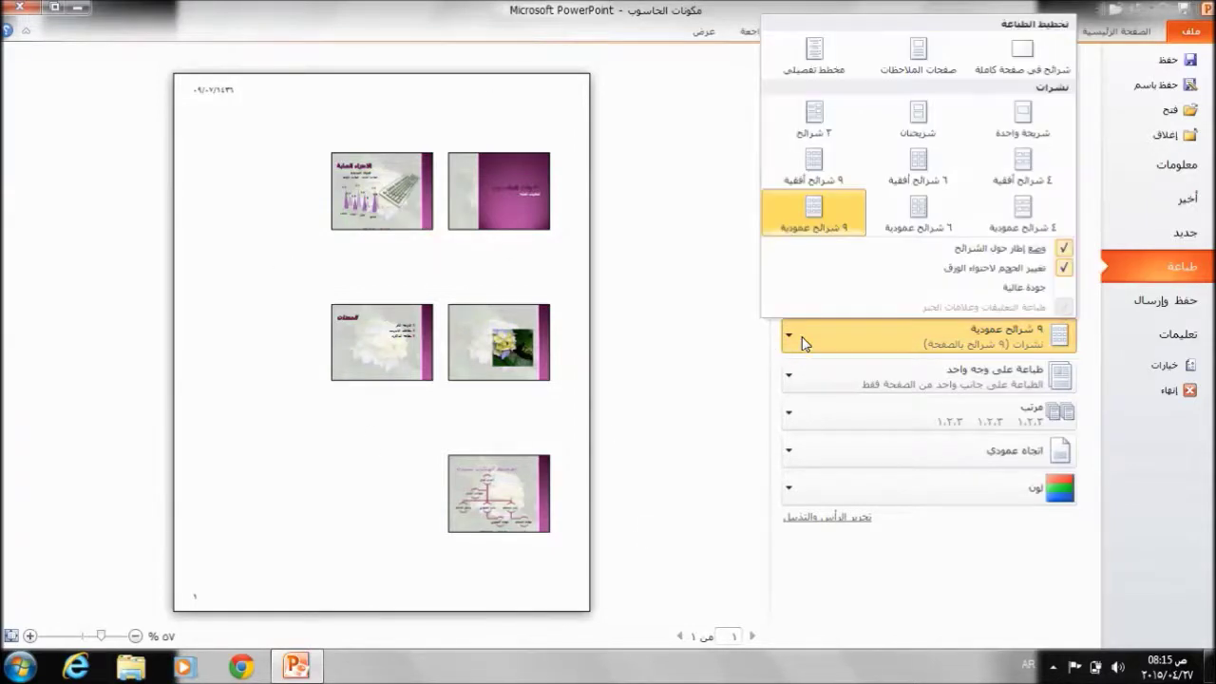
{"action": "left_click", "coordinate": [922, 166]}
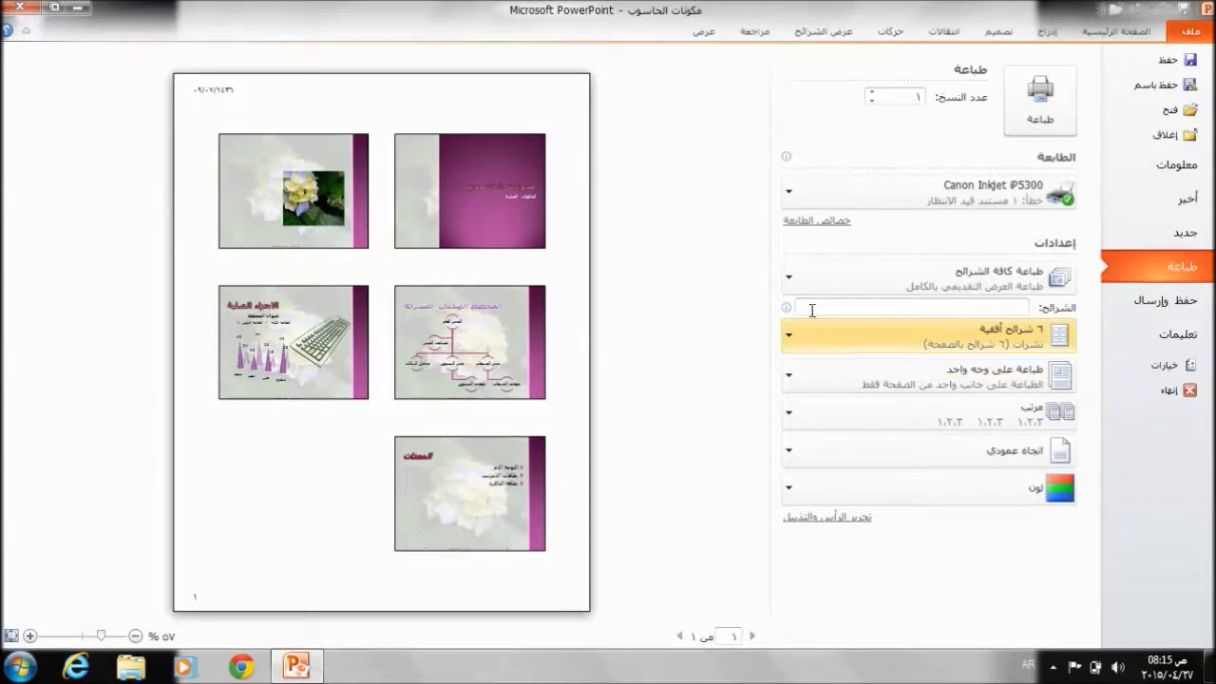
{"action": "left_click", "coordinate": [809, 281]}
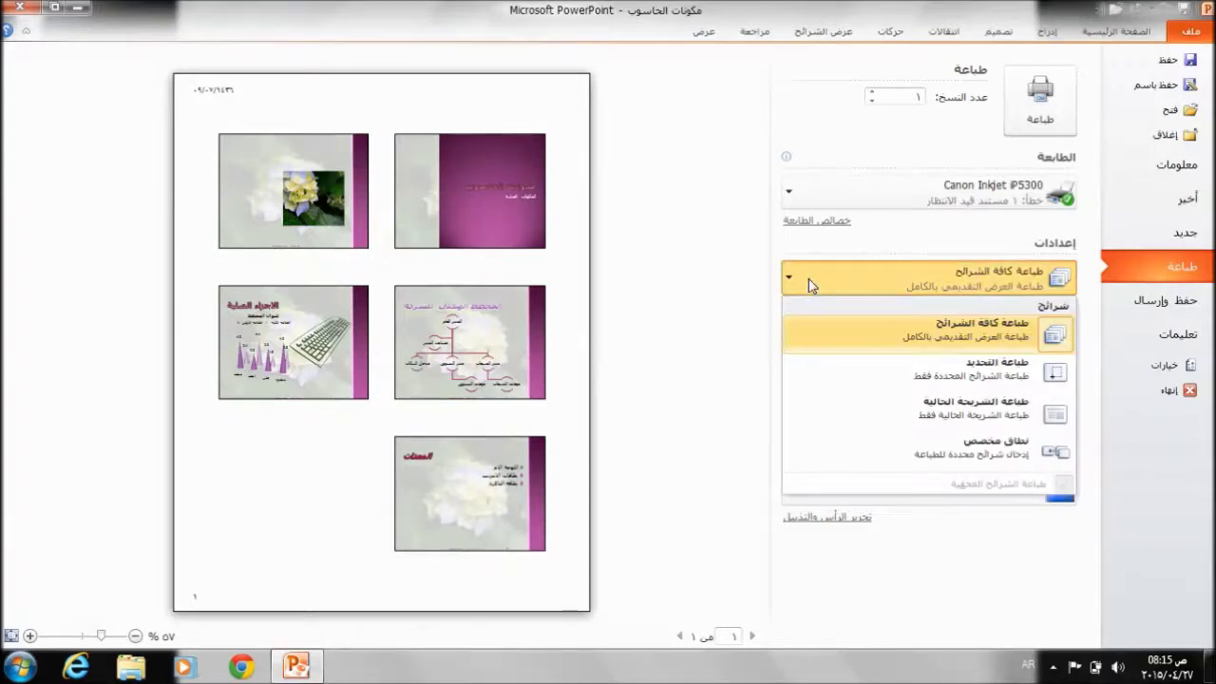
{"action": "left_click", "coordinate": [808, 278]}
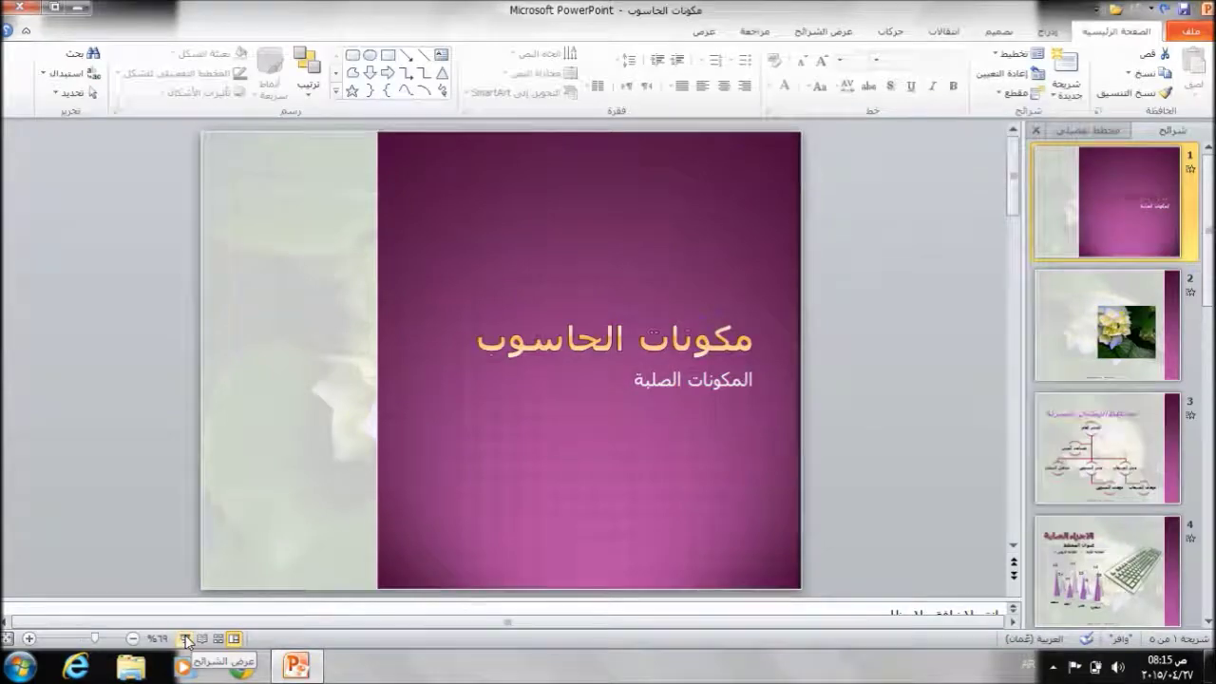
Step: Play the slideshow through all five slides to the end screen, then save as مكونات الحاسوب.pptx
{"action": "left_click", "coordinate": [186, 640]}
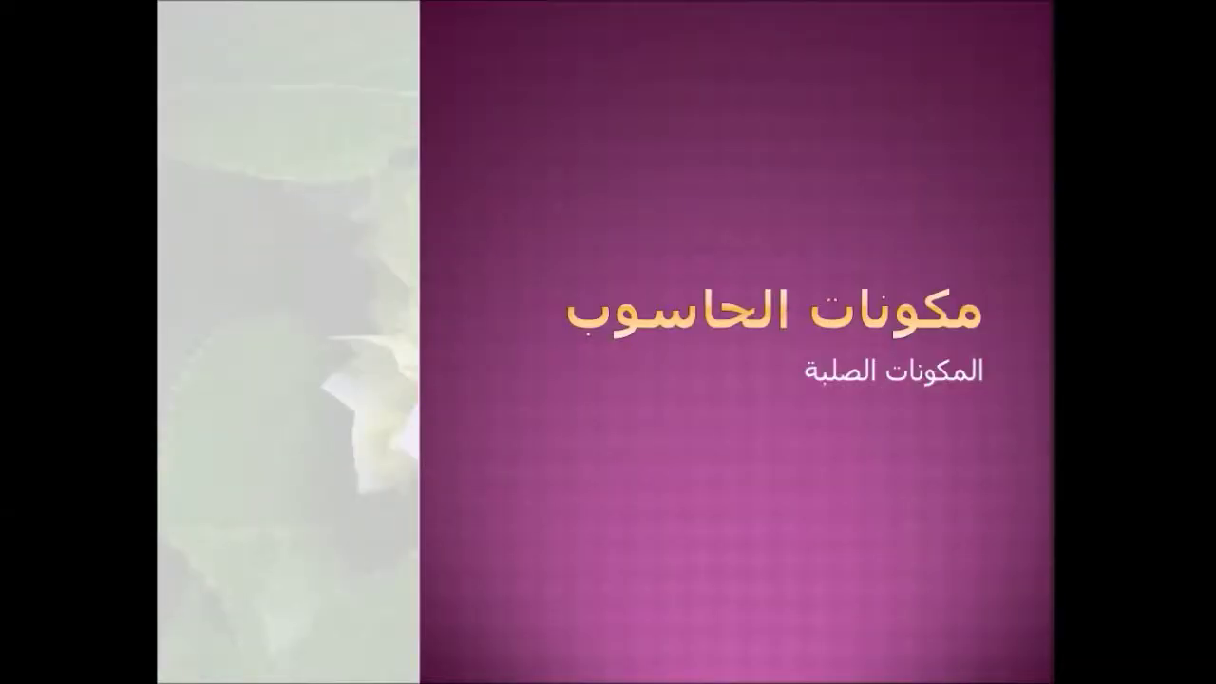
{"action": "key", "text": "Right"}
{"action": "key", "text": "Right"}
{"action": "key", "text": "Right"}
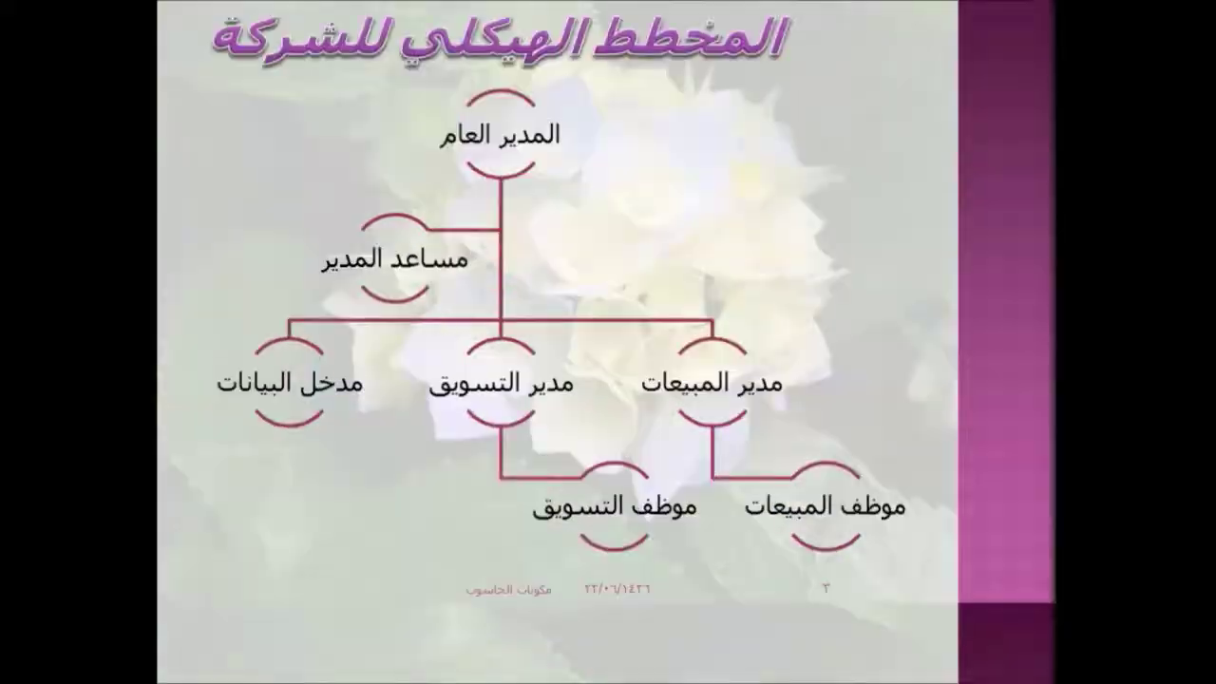
{"action": "key", "text": "Right"}
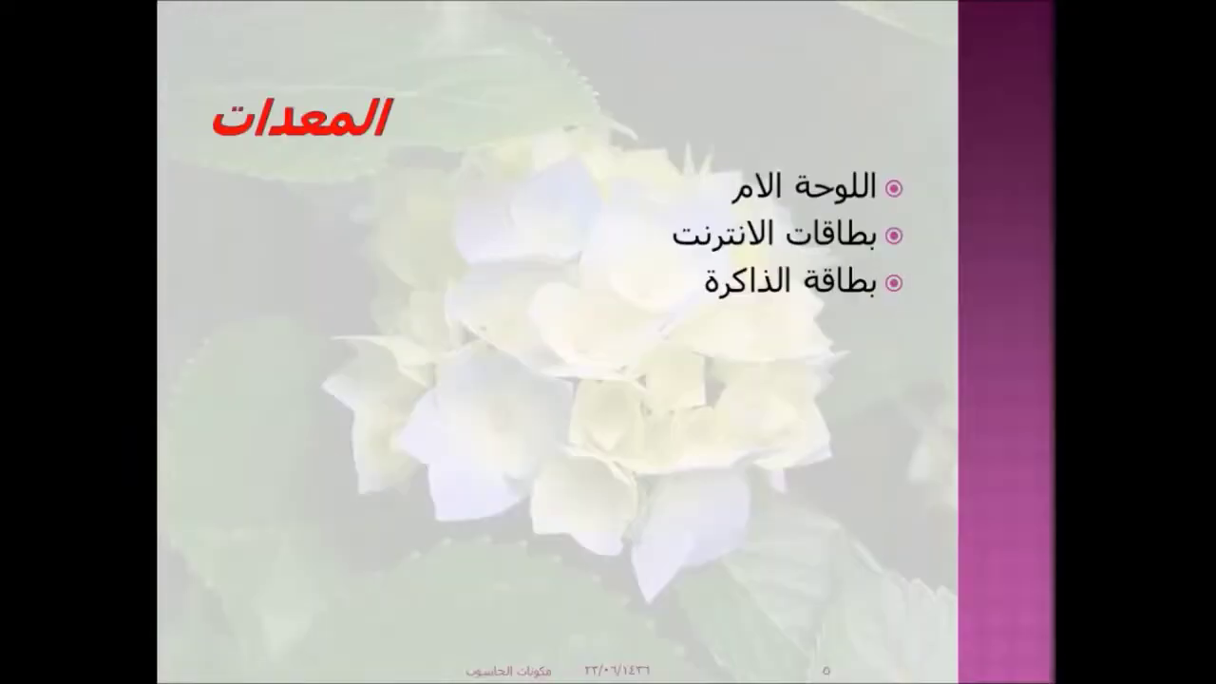
{"action": "key", "text": "Right"}
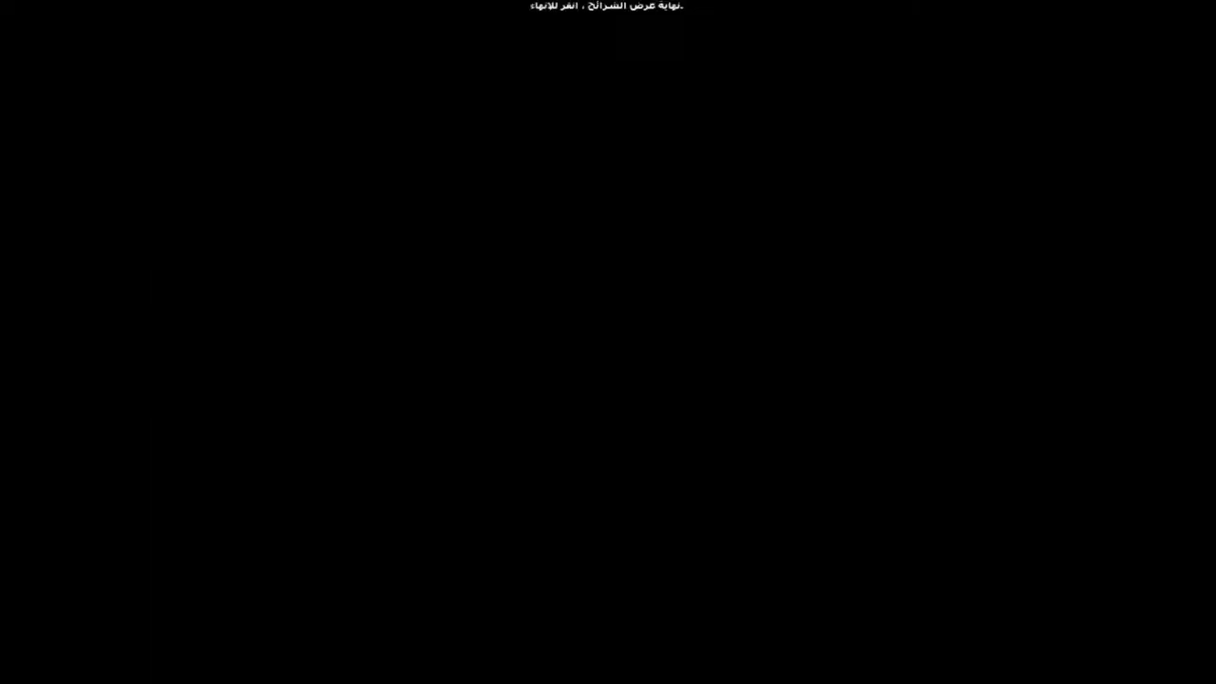
{"action": "key", "text": "Right"}
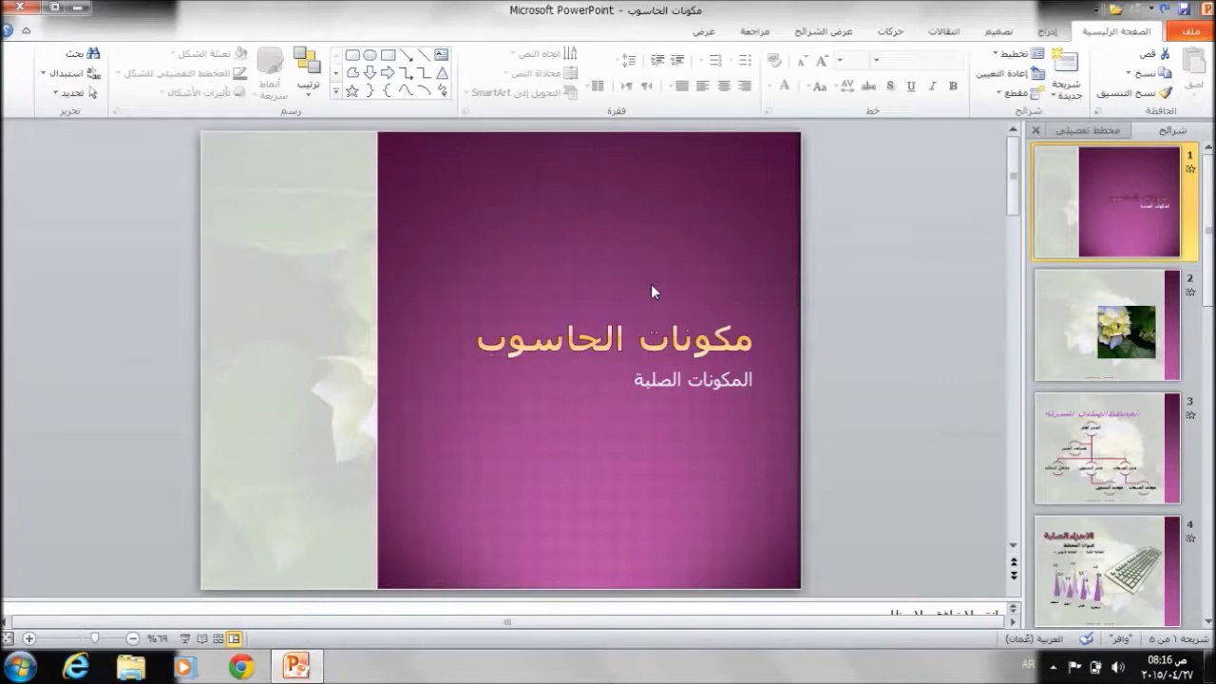
{"action": "left_click", "coordinate": [1186, 17]}
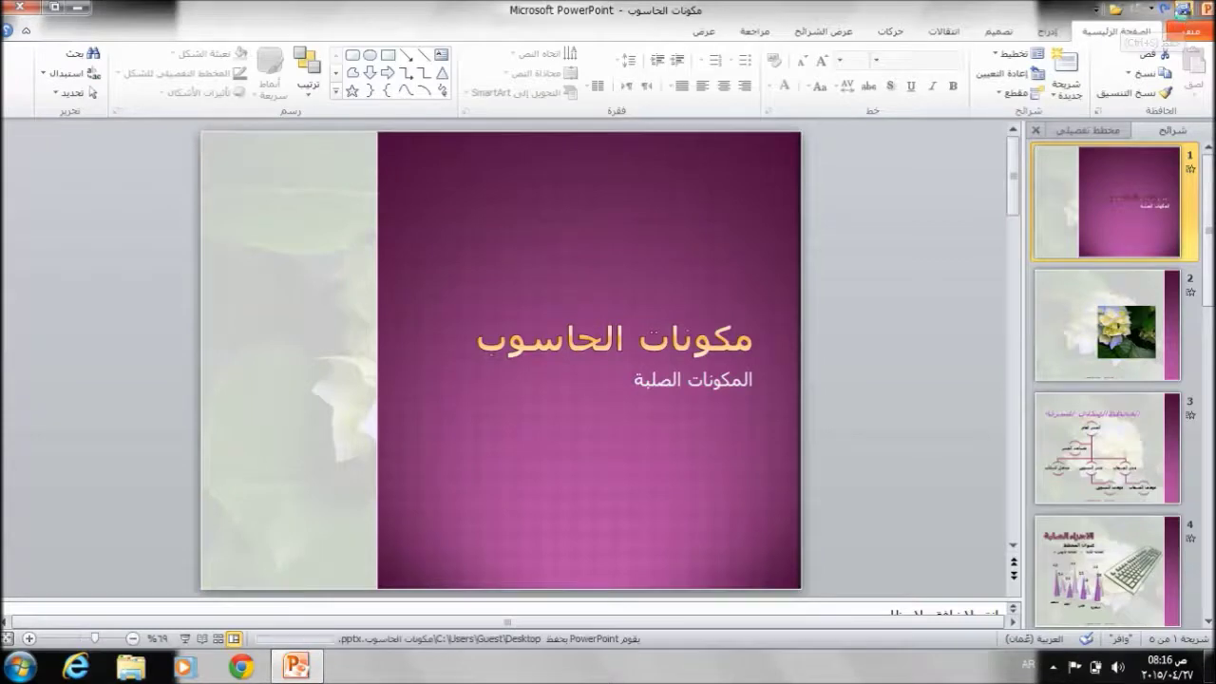